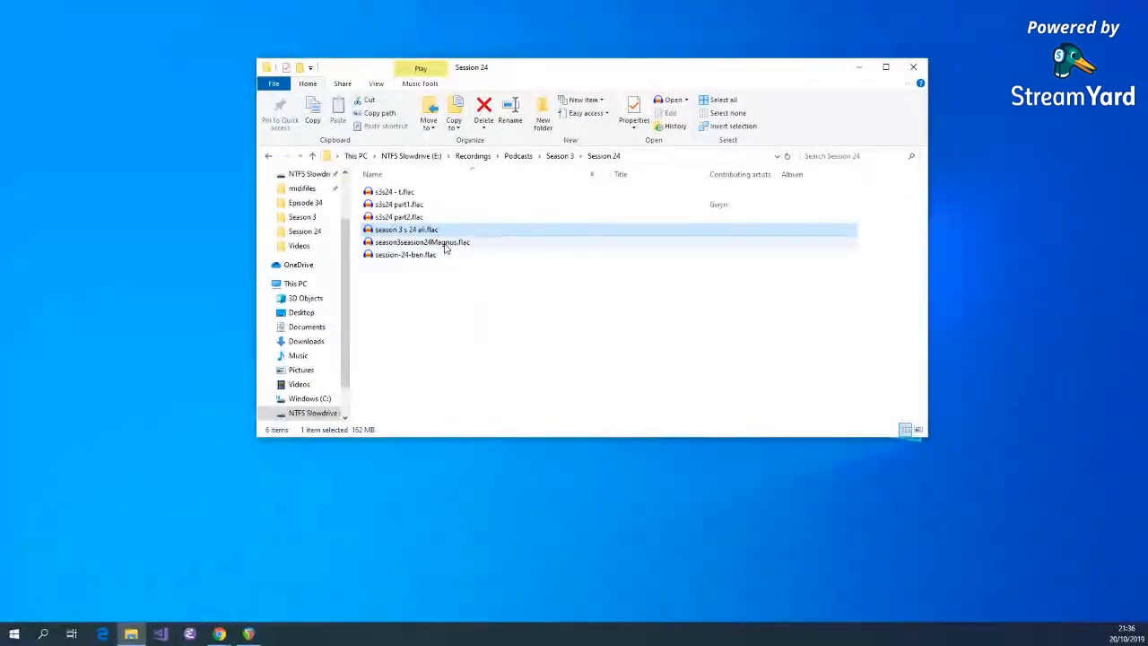
# Open season3seasion24Magnus.flac from the Session 24 folder in Audacity
pyautogui.click(481, 351)
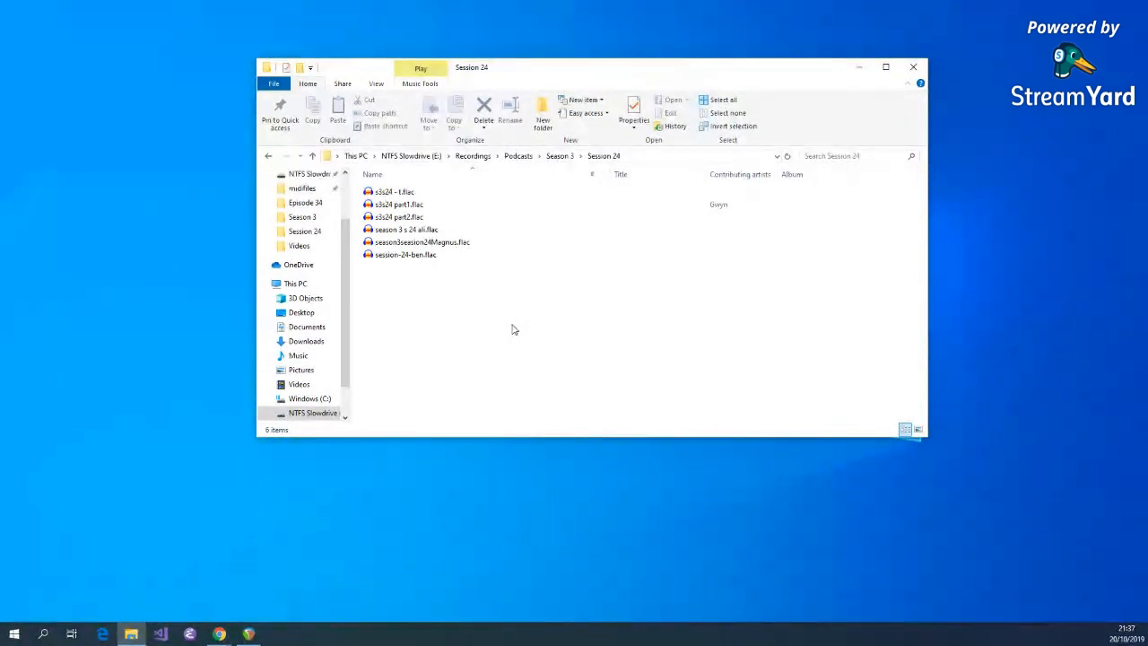
pyautogui.rightClick(440, 243)
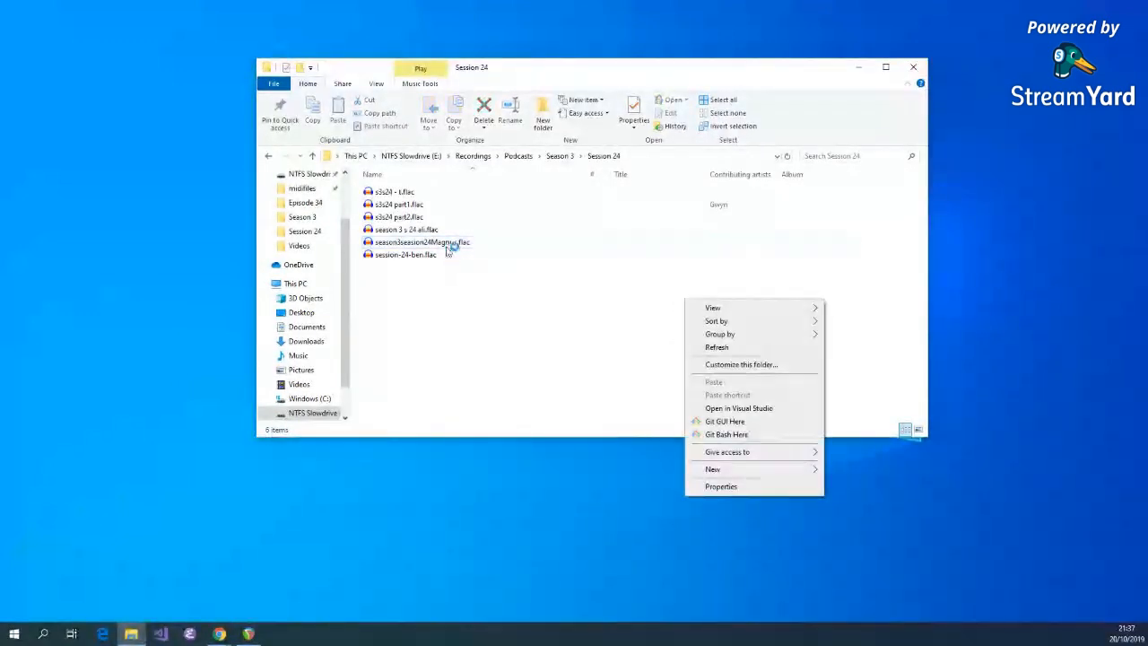
pyautogui.click(448, 251)
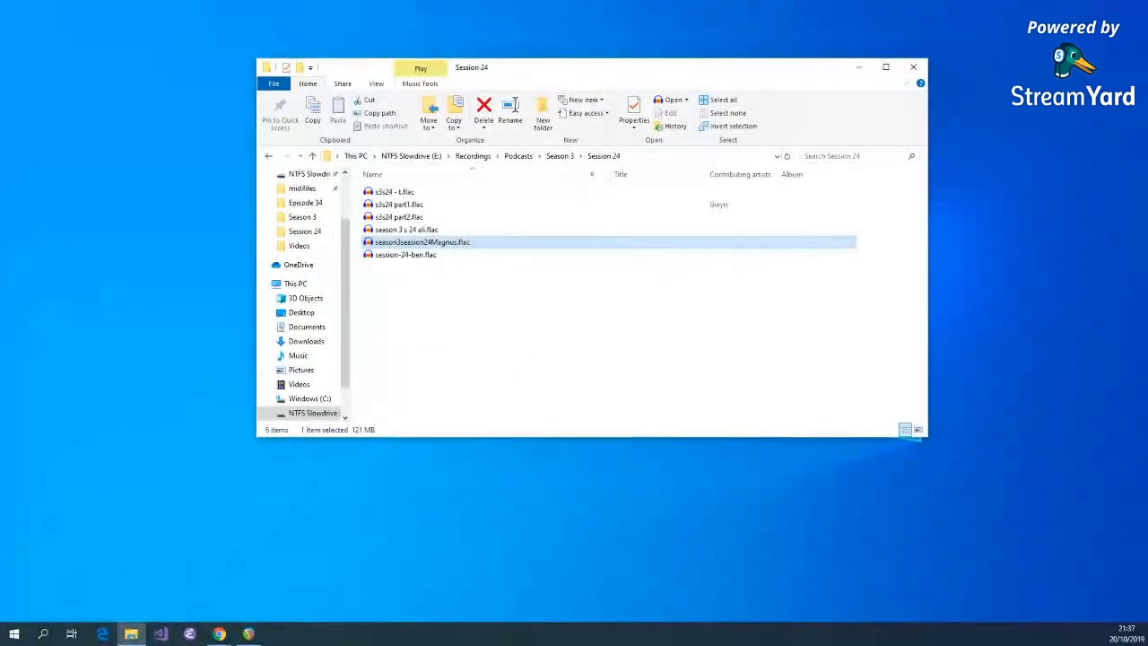
pyautogui.doubleClick(441, 245)
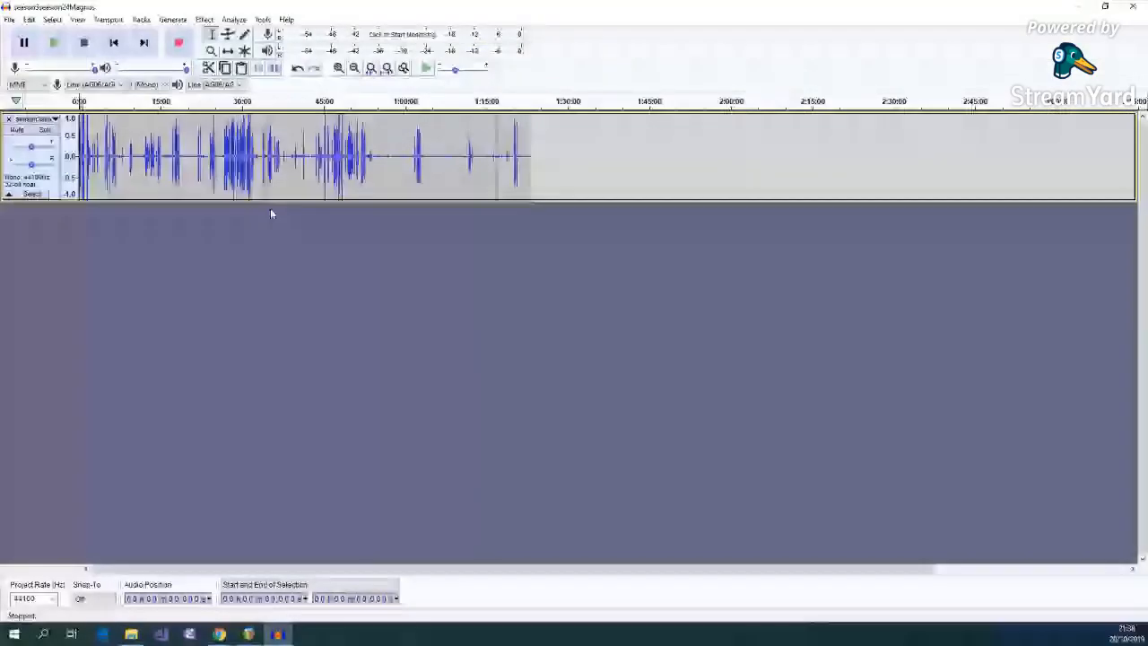
# Apply RMS Normalize to the entire recording with a target level of -22 dB, normalizing stereo channels independently
pyautogui.click(337, 71)
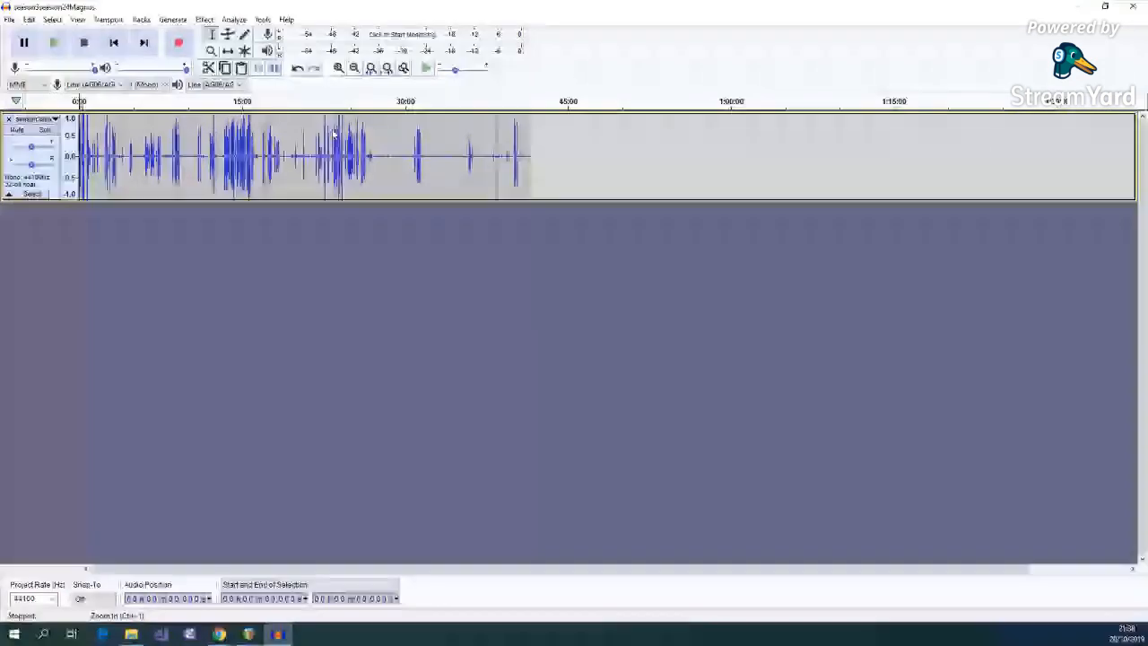
pyautogui.click(333, 148)
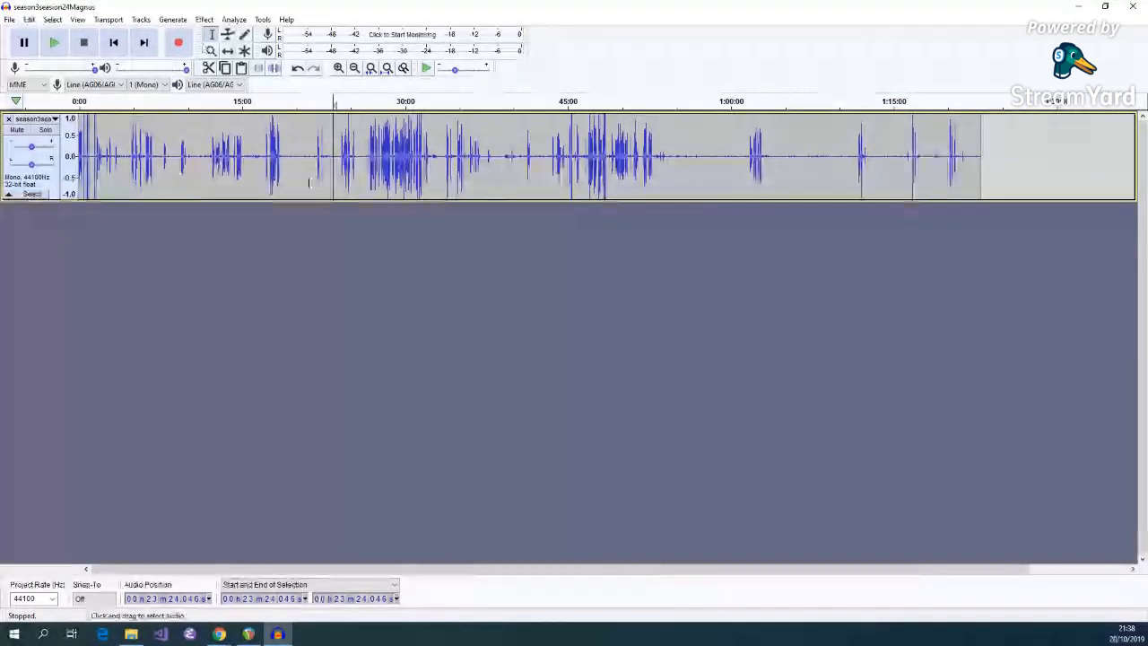
pyautogui.click(340, 118)
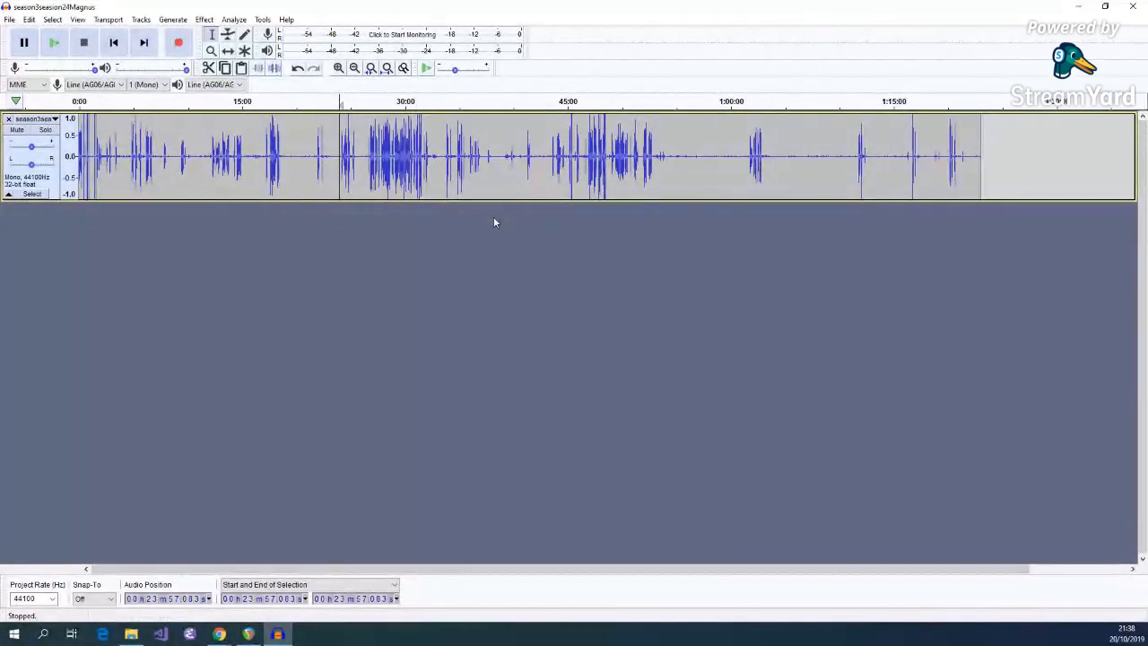
pyautogui.hotkey('ctrl', 'a')
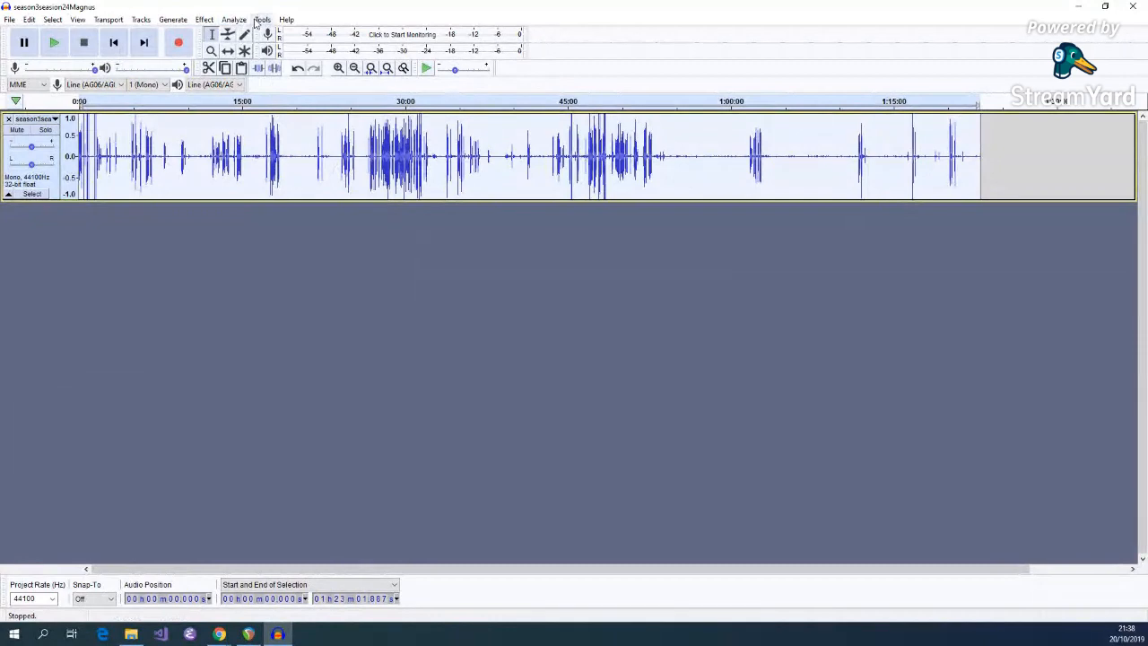
pyautogui.click(205, 20)
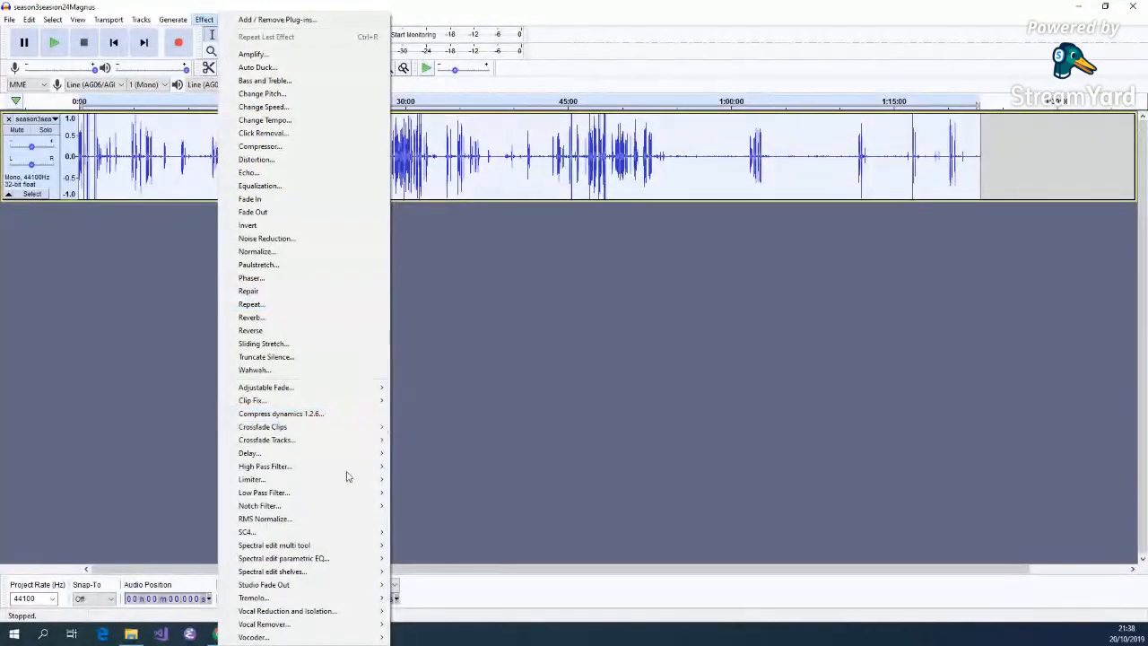
pyautogui.click(346, 519)
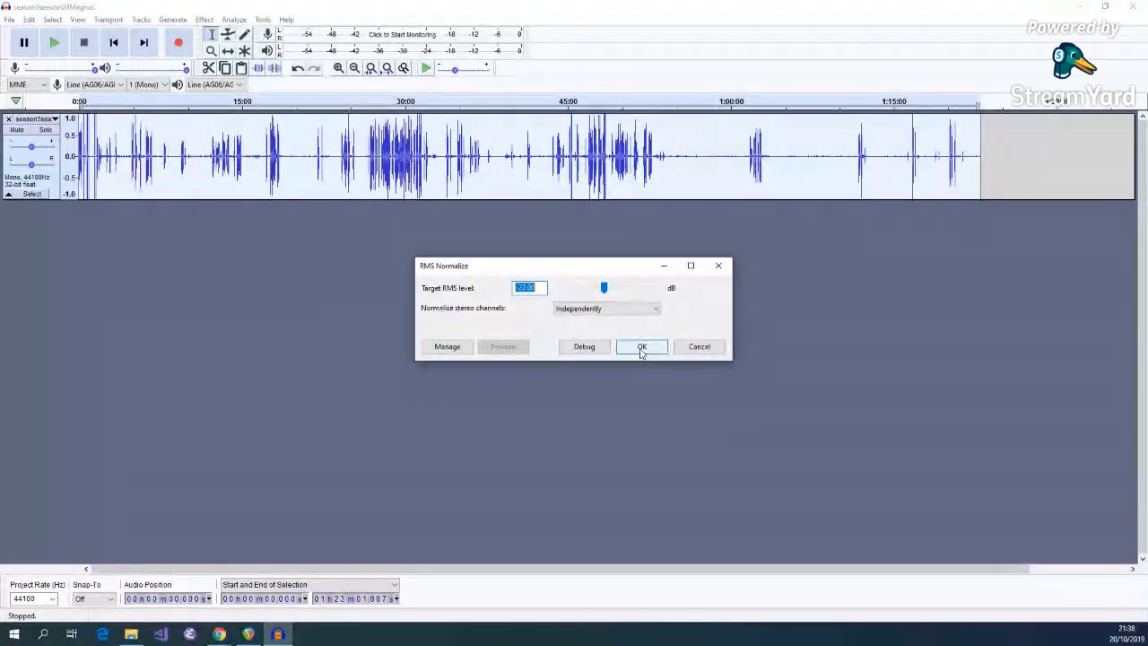
pyautogui.click(642, 348)
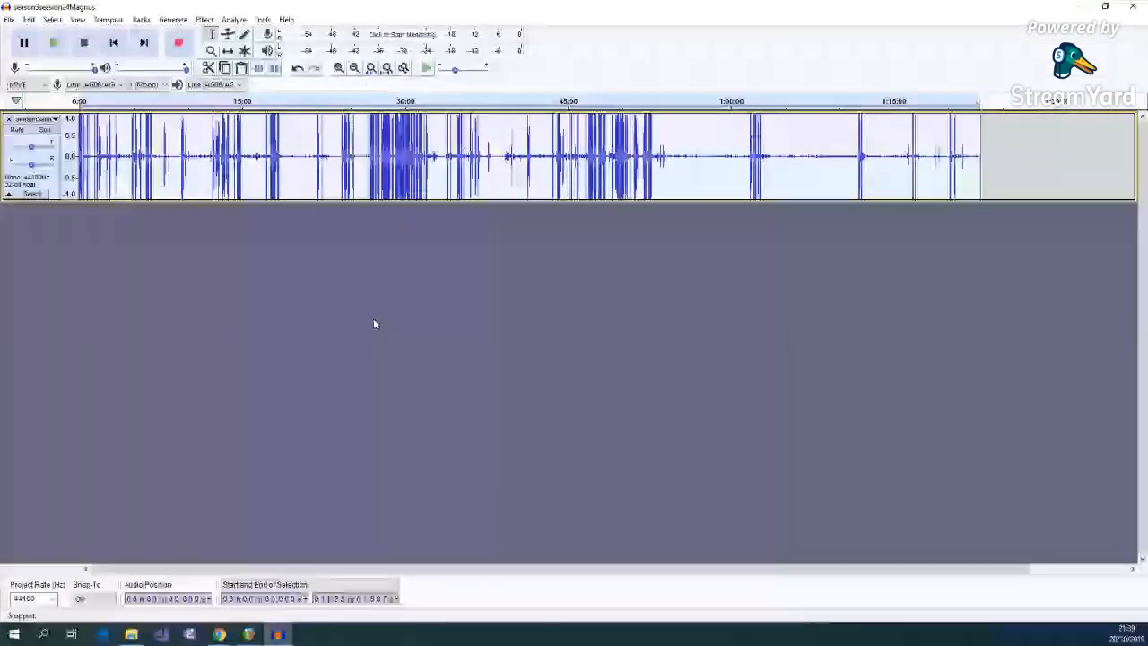
# Apply a Soft Limit limiter to the whole recording, limiting to -0.10 dB with 10 ms hold and no make-up gain
pyautogui.click(262, 20)
pyautogui.moveTo(224, 20)
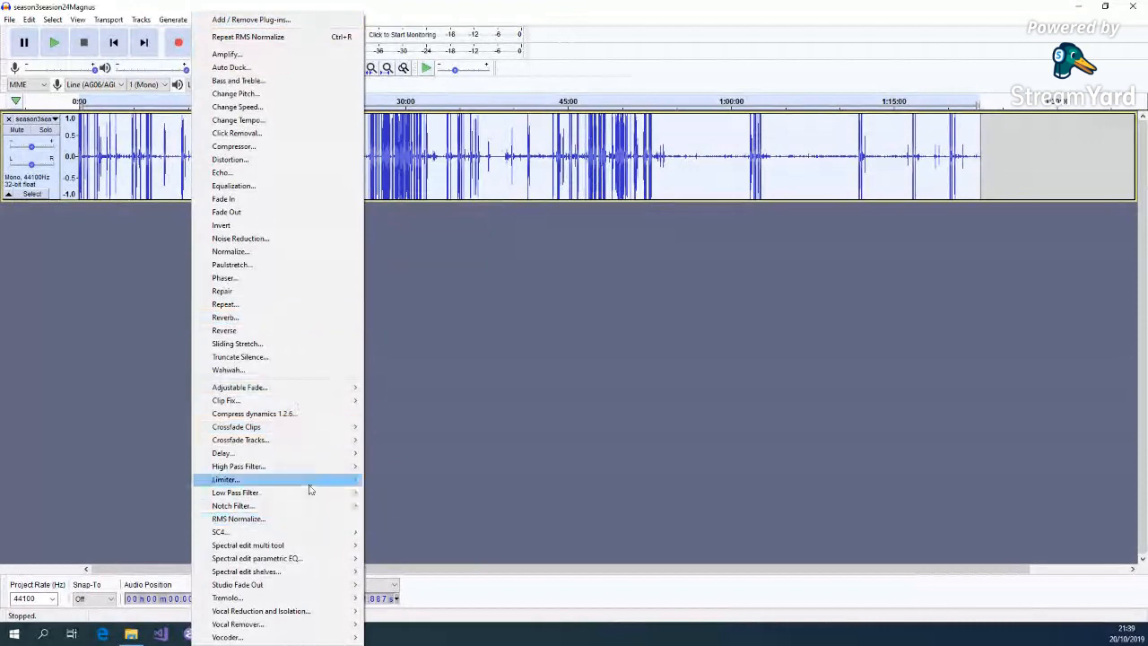
pyautogui.moveTo(310, 485)
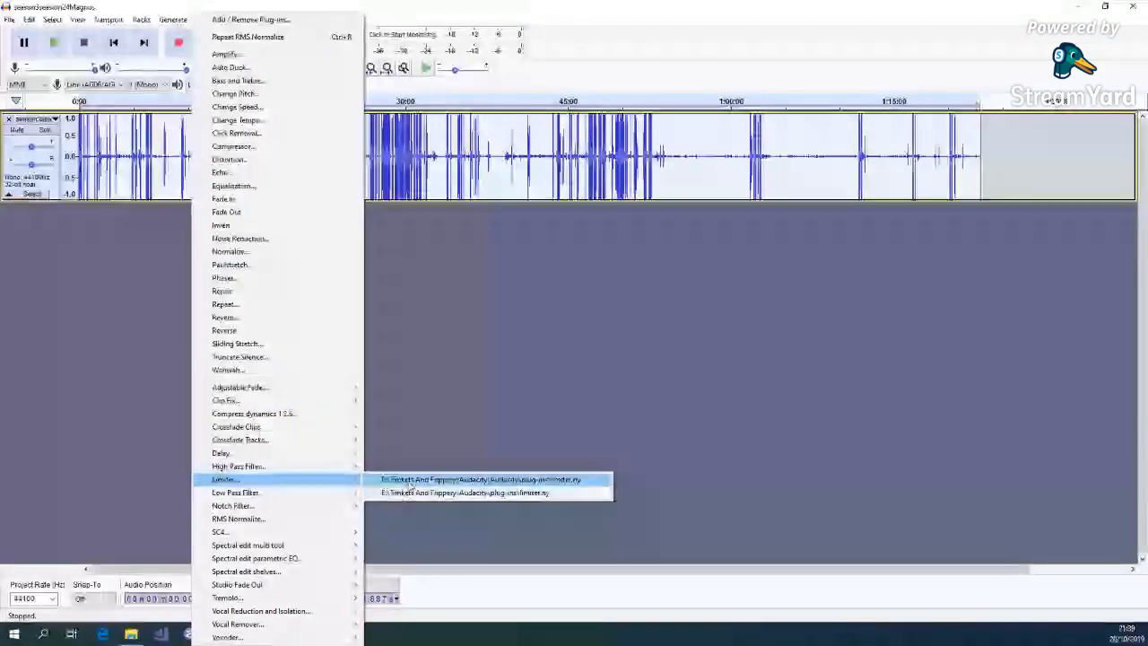
pyautogui.click(409, 482)
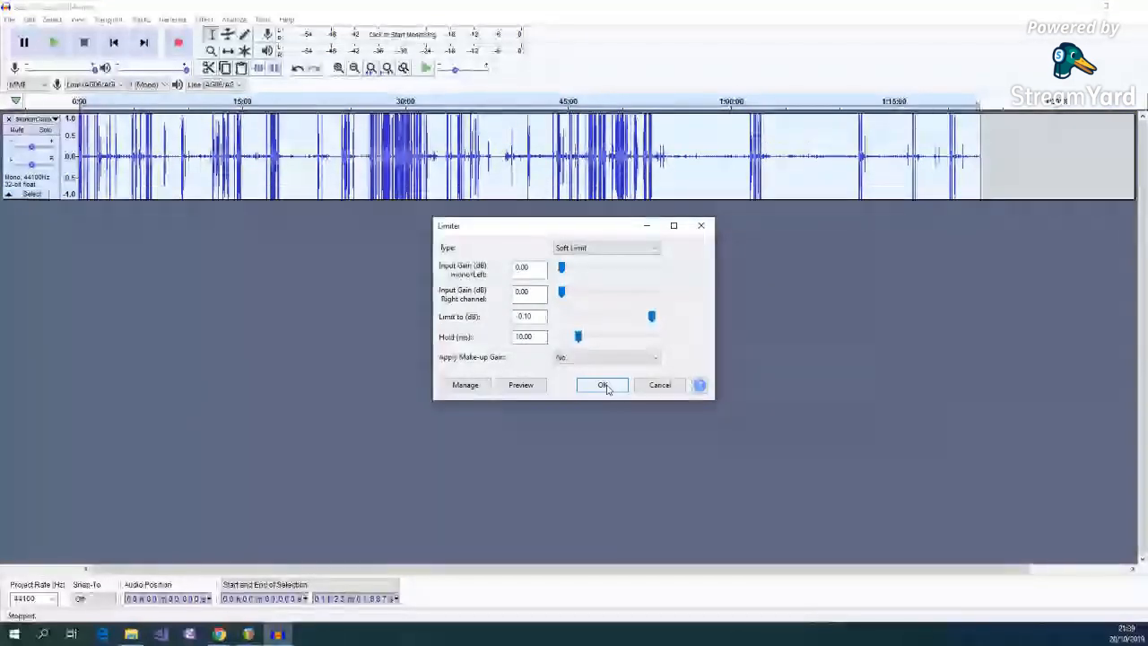
pyautogui.click(603, 385)
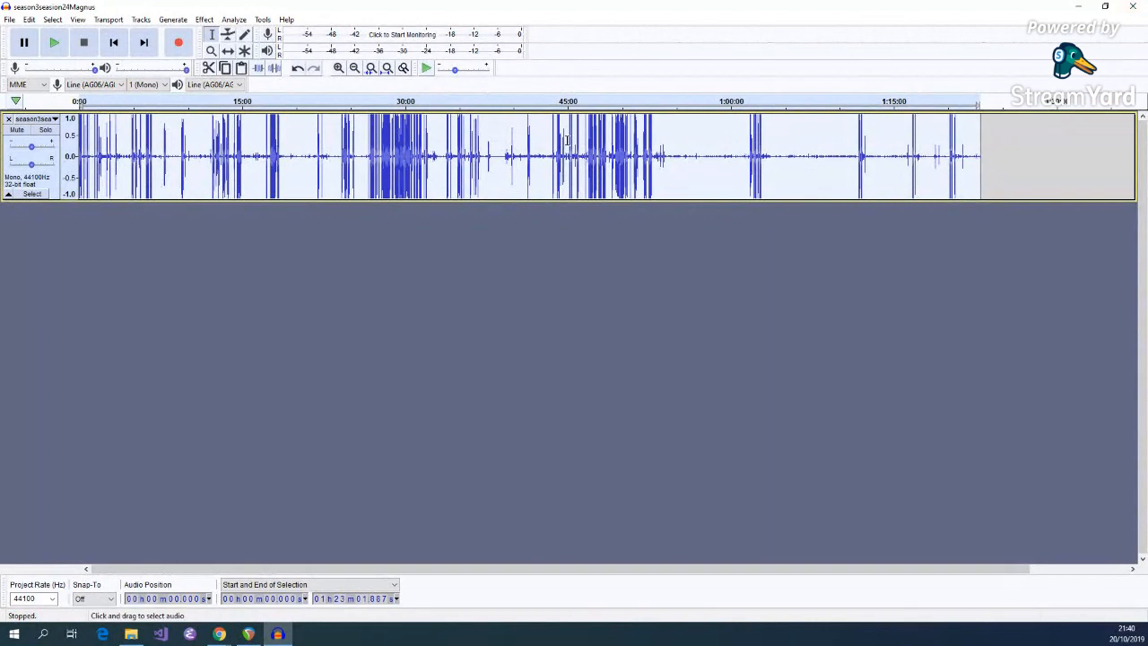
# Export the processed audio as FLAC over the original season3seasion24Magnus.flac and close the project without saving it
pyautogui.click(8, 20)
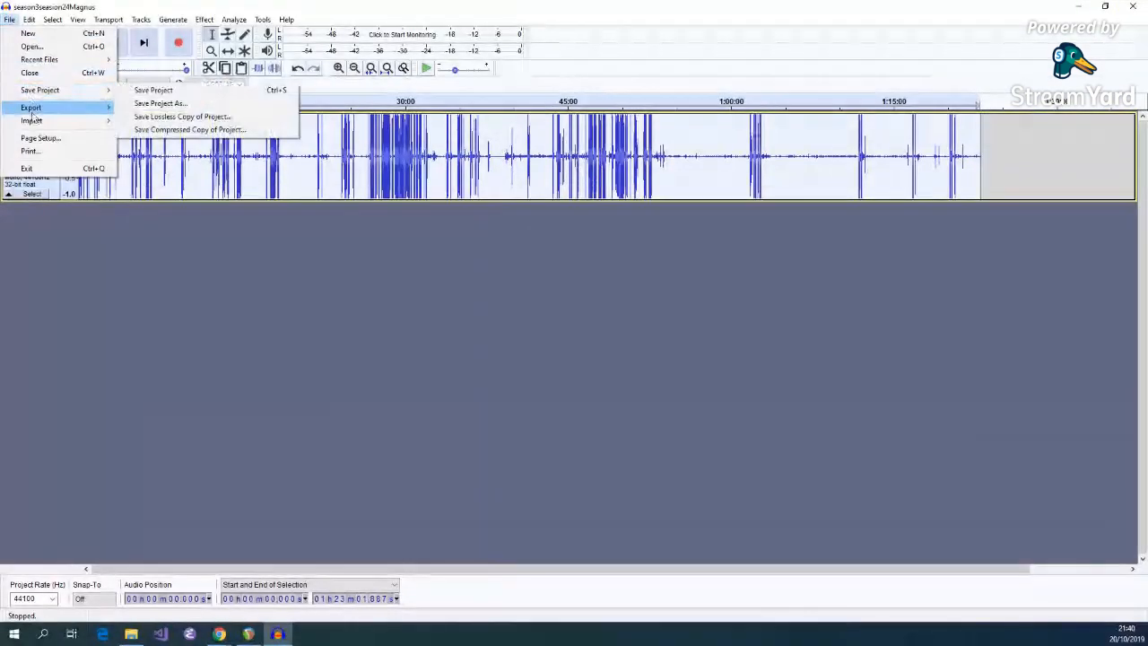
pyautogui.moveTo(32, 107)
pyautogui.click(166, 146)
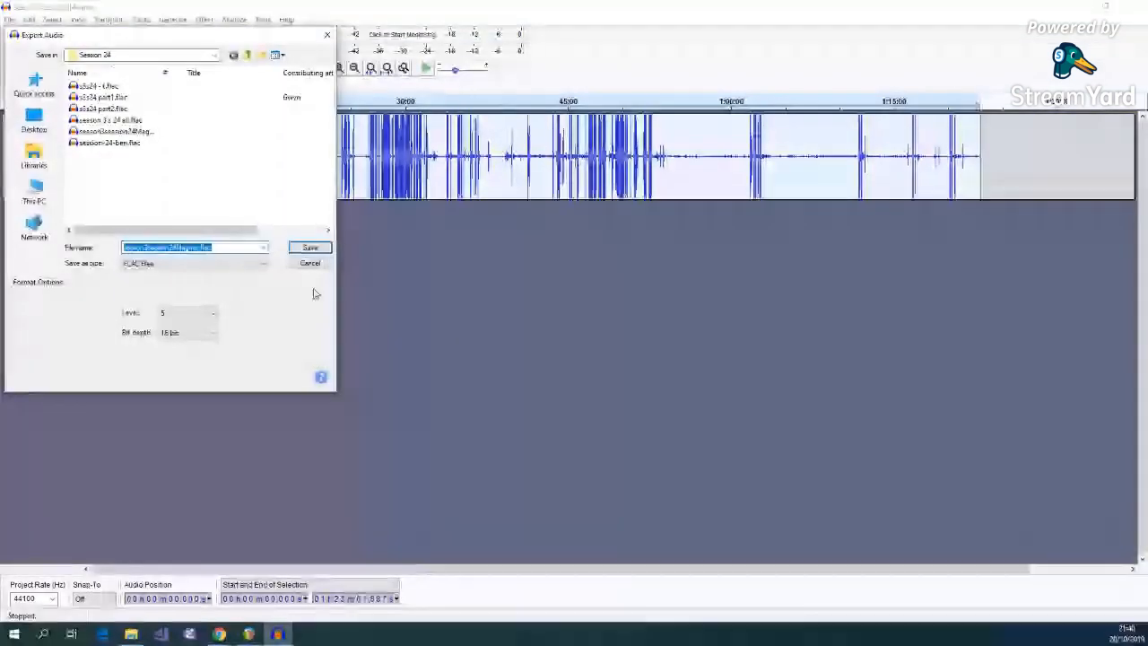
pyautogui.click(312, 248)
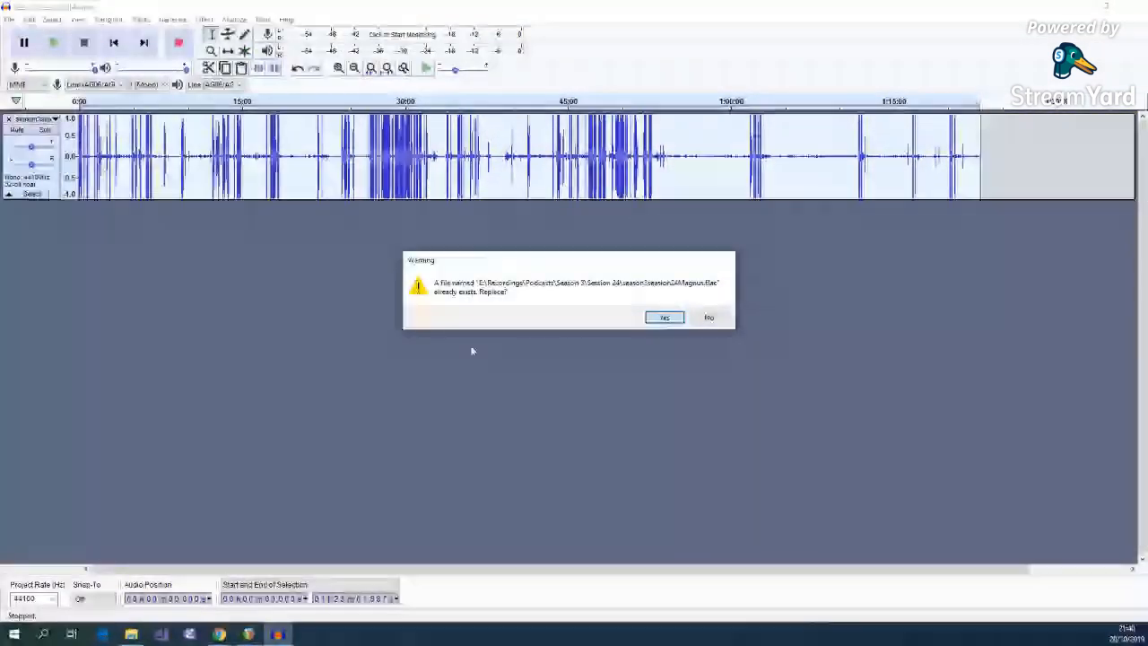
pyautogui.click(663, 318)
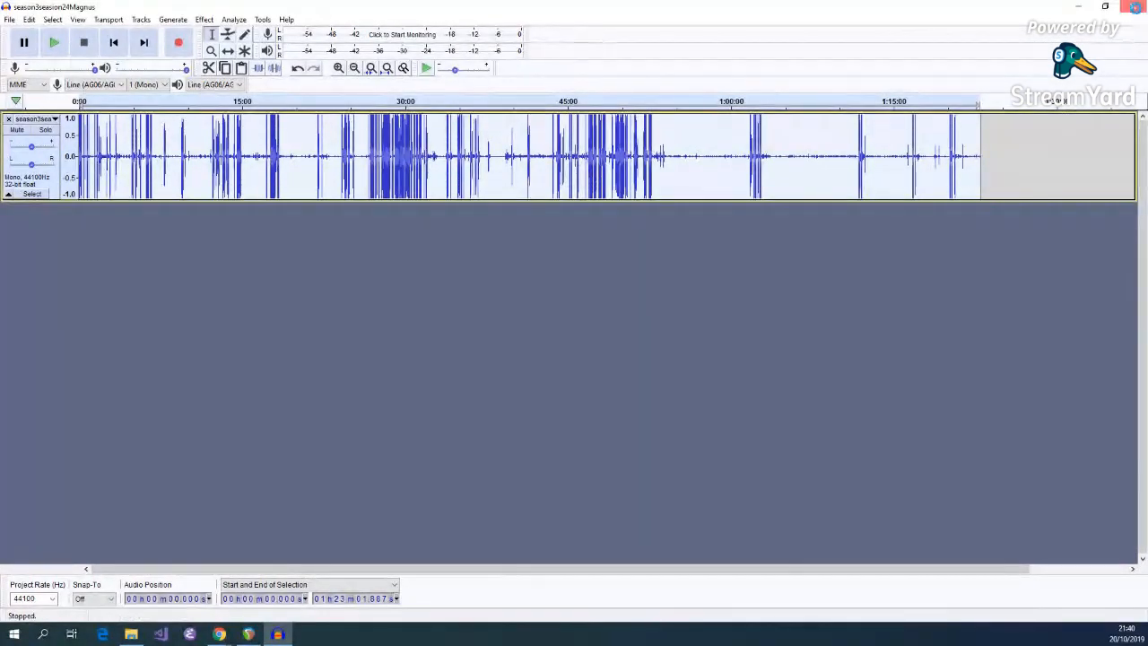
pyautogui.click(1138, 7)
pyautogui.click(606, 314)
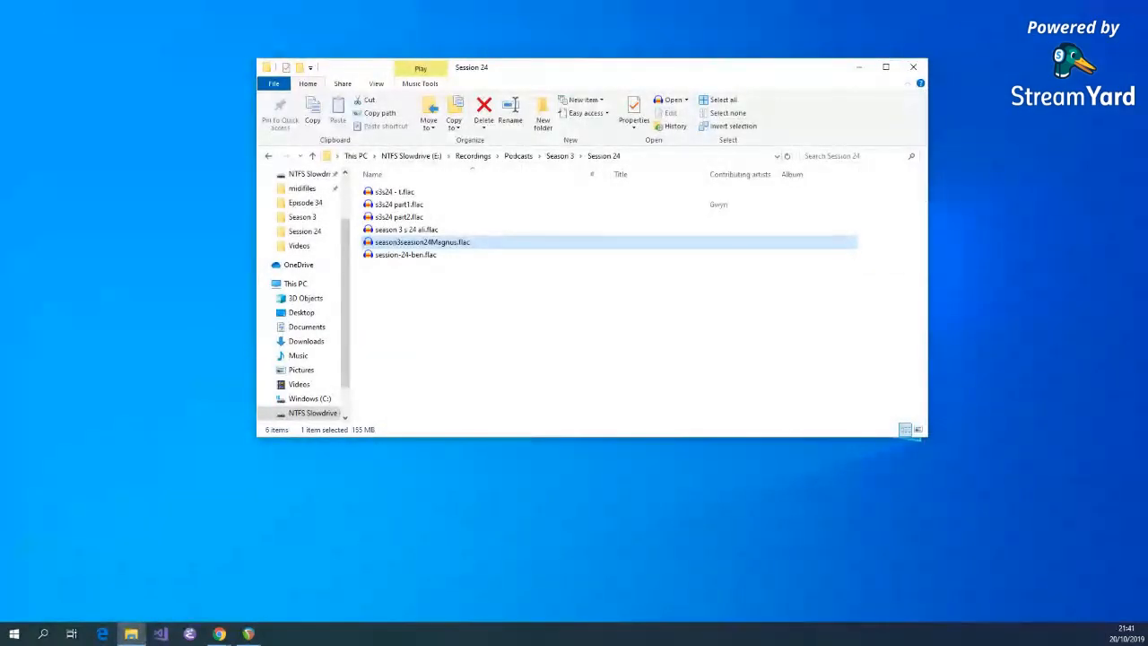
# Switch to REAPER, maximize it, and create a project from the cds-episode-template project template
pyautogui.click(249, 635)
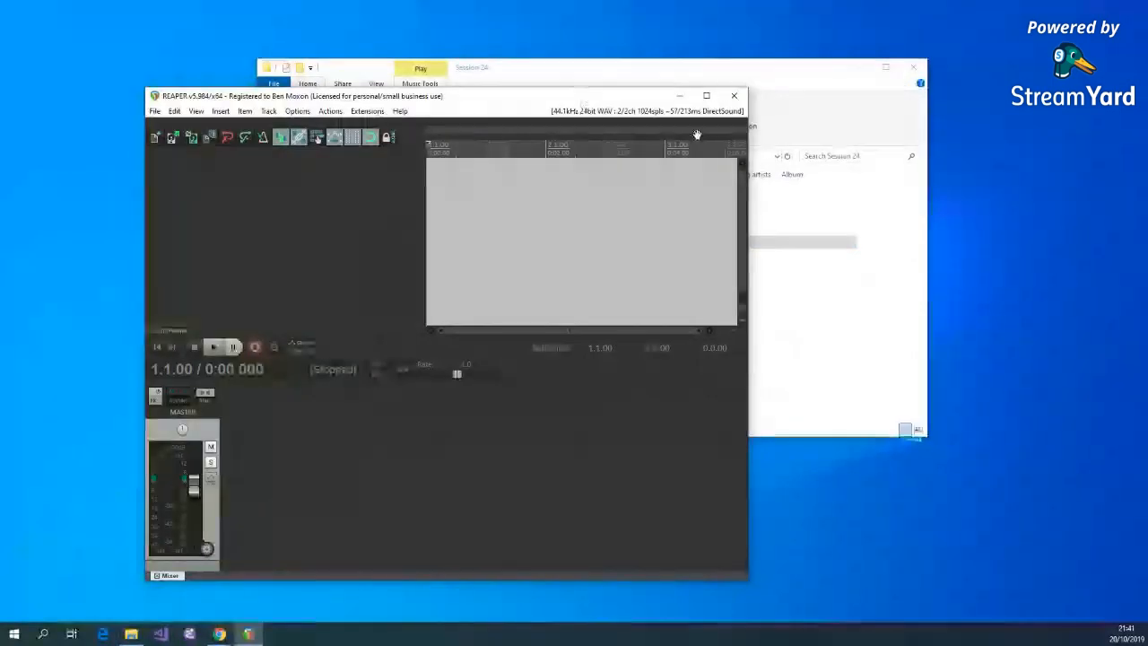
pyautogui.click(706, 96)
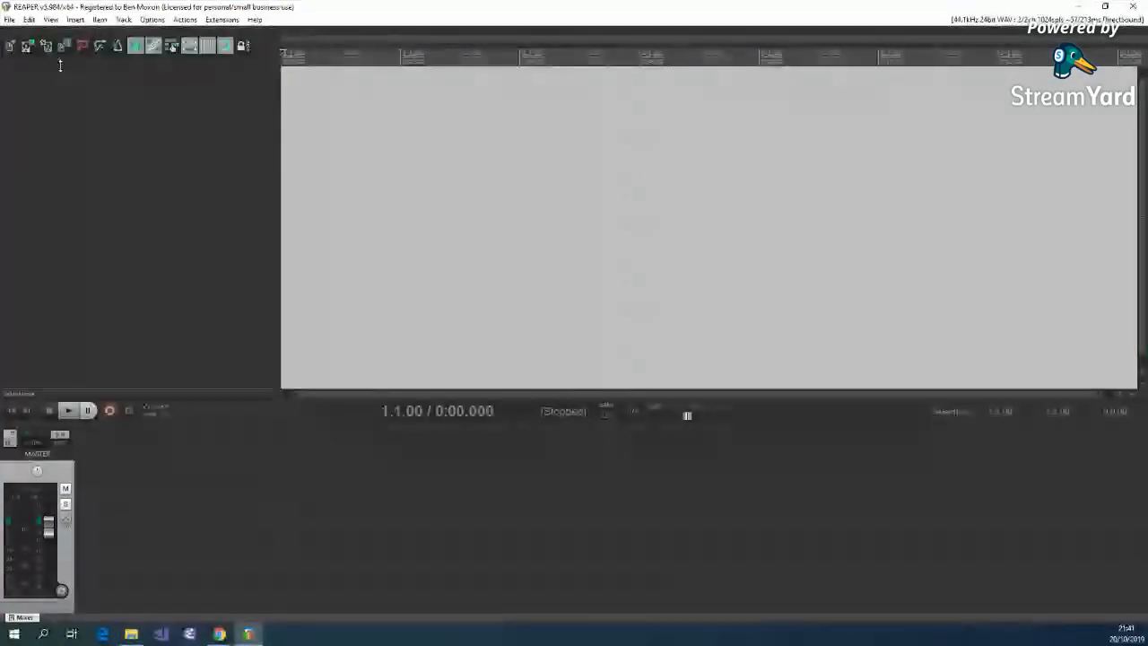
pyautogui.click(10, 20)
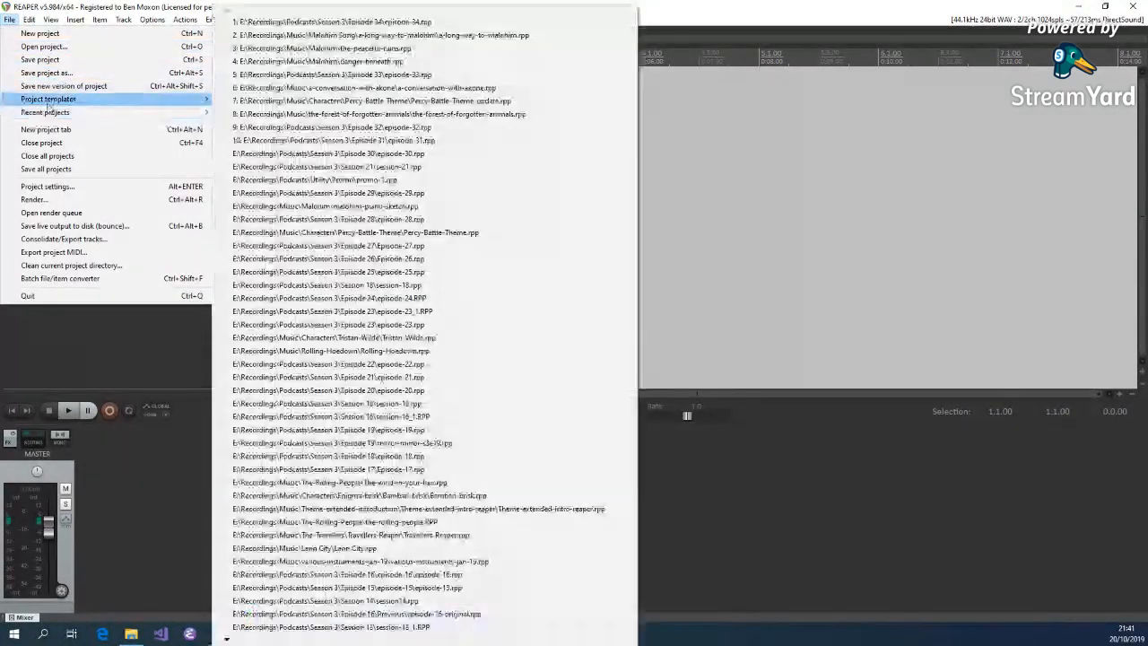
pyautogui.moveTo(49, 100)
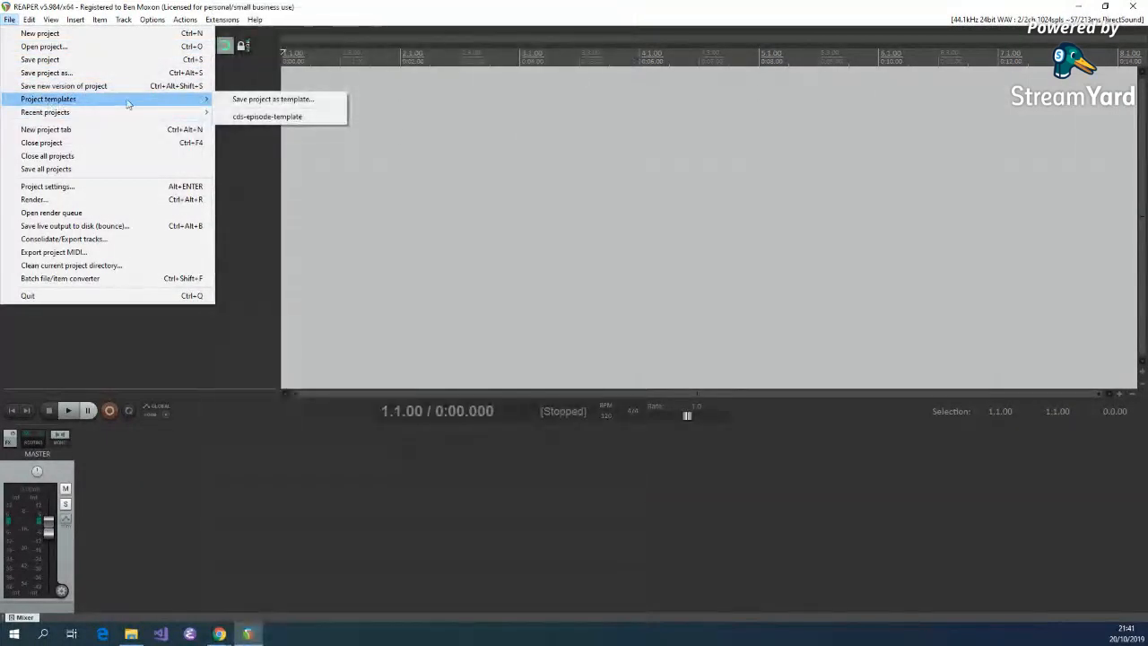
pyautogui.click(250, 118)
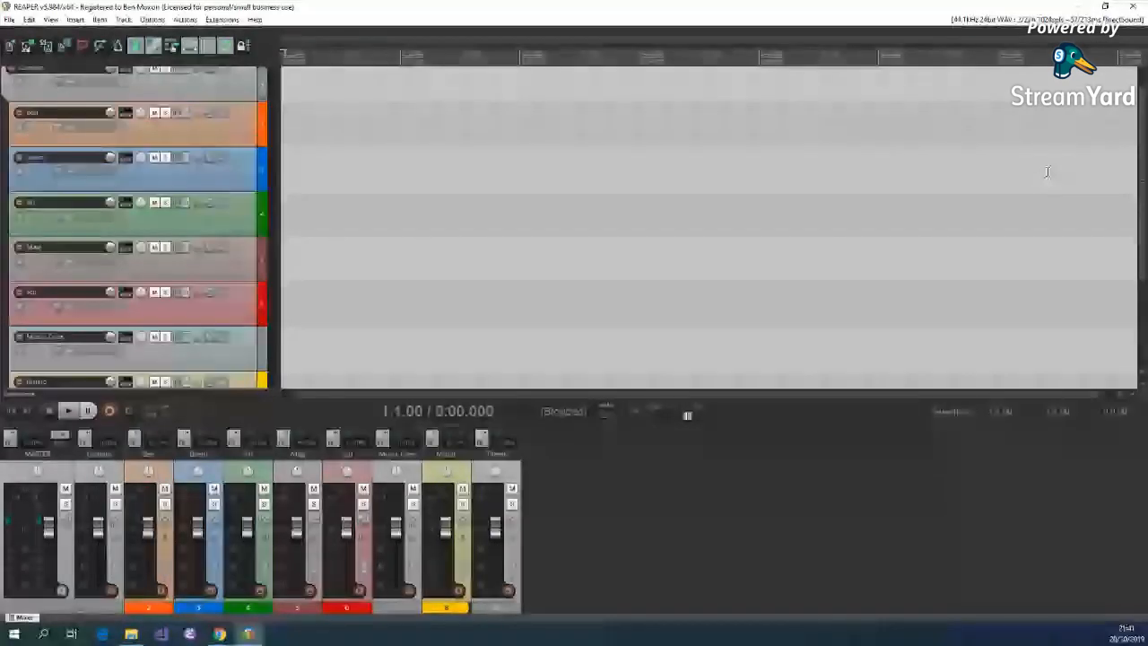
pyautogui.scroll(-3, 1144, 174)
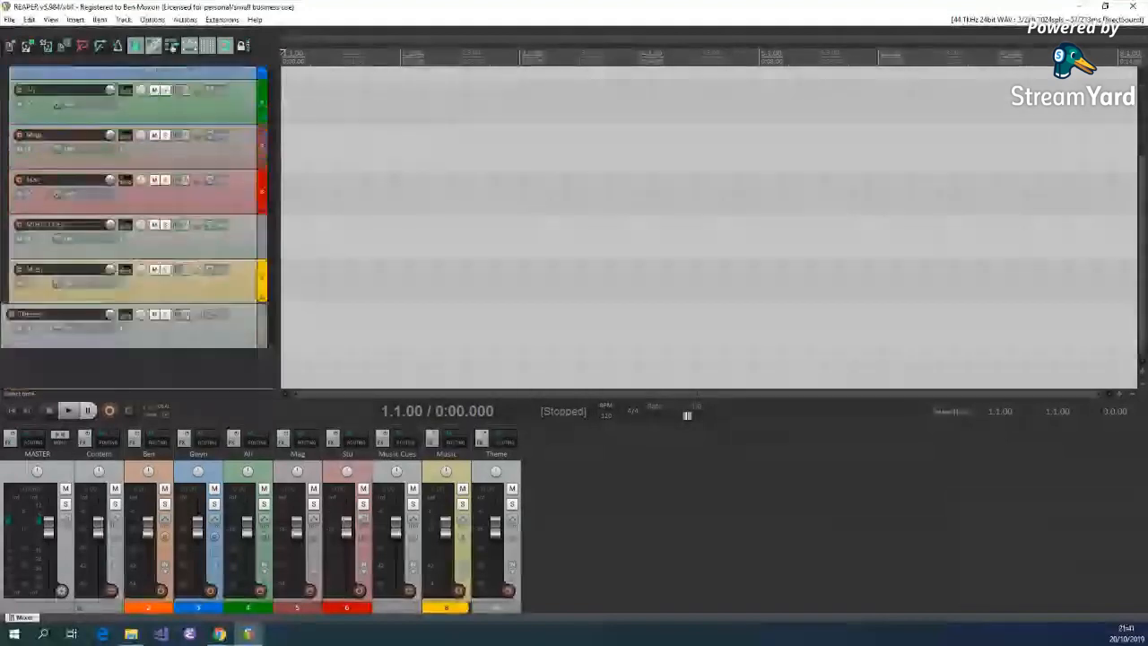
pyautogui.moveTo(1144, 244); pyautogui.dragTo(1144, 170)
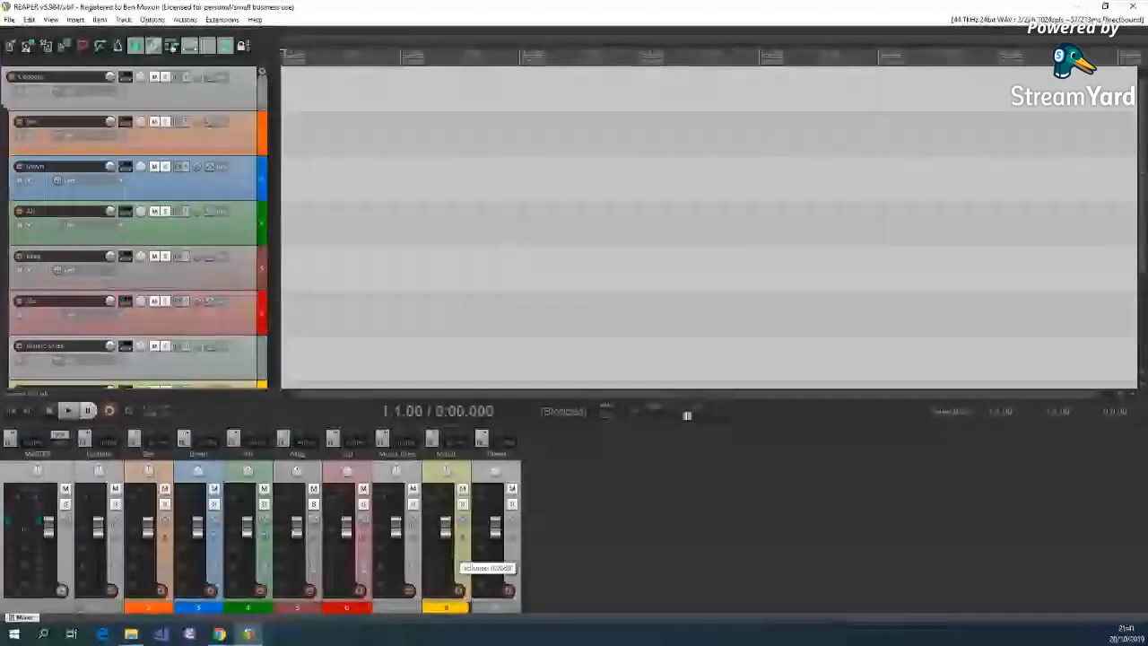
# Import all six FLAC recordings from the Session 24 folder at the project start, placing each on a separate track
pyautogui.hotkey('alt', 'Tab')
pyautogui.click(395, 194)
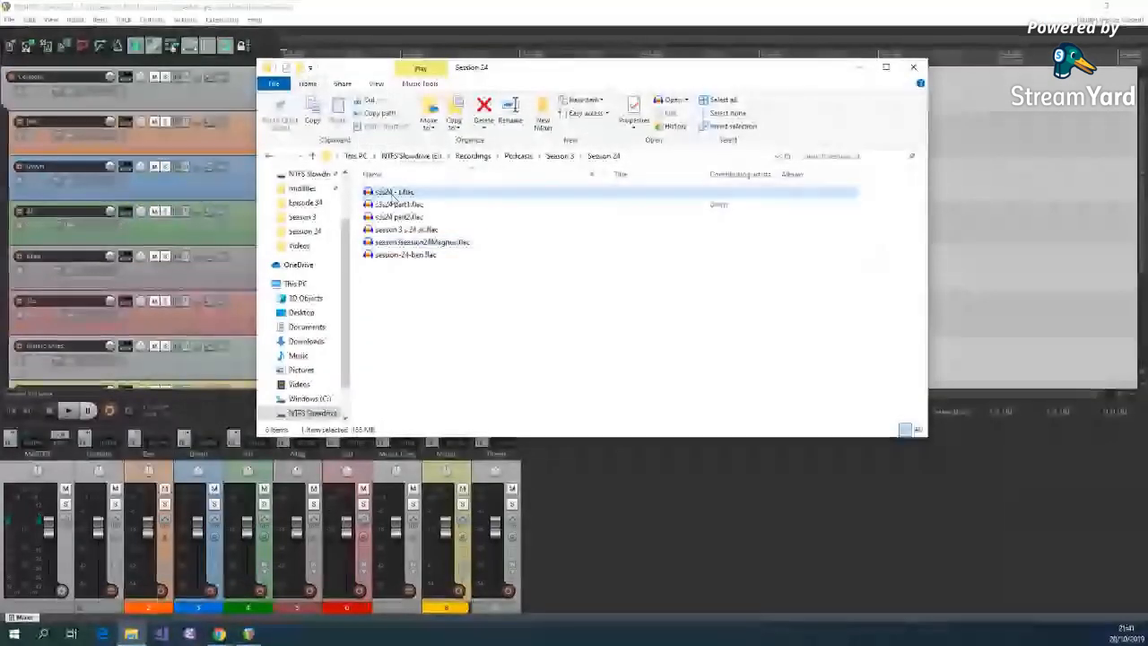
pyautogui.keyDown('shift'); pyautogui.click(396, 255); pyautogui.keyUp('shift')
pyautogui.moveTo(521, 73); pyautogui.dragTo(677, 147)
pyautogui.moveTo(554, 308); pyautogui.dragTo(323, 166)
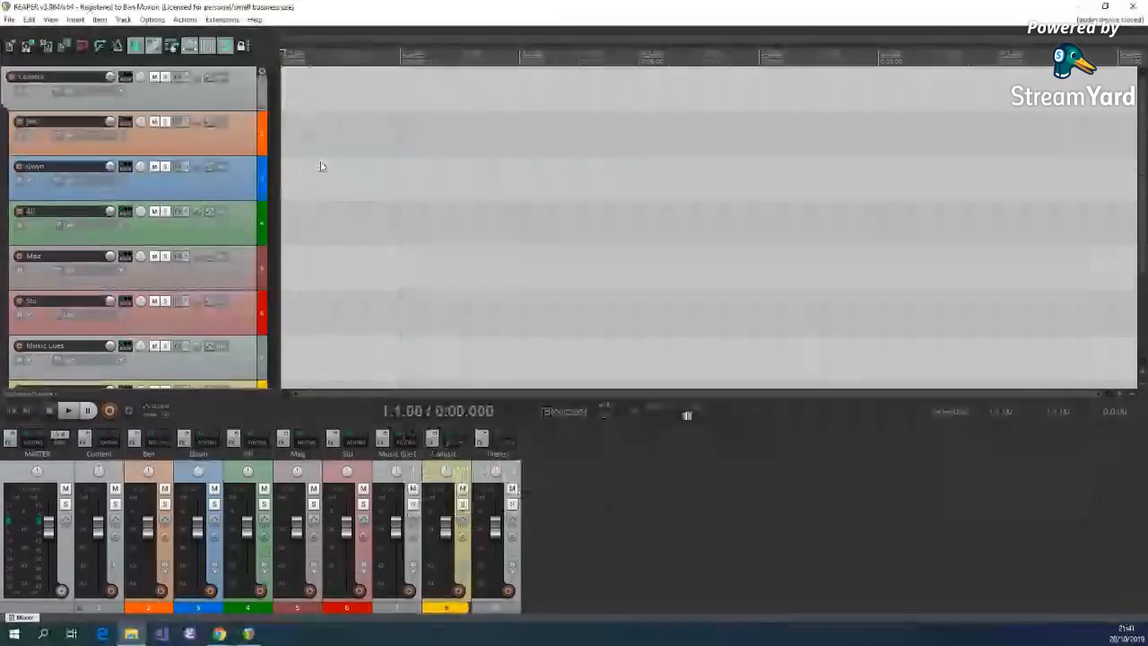
pyautogui.click(530, 330)
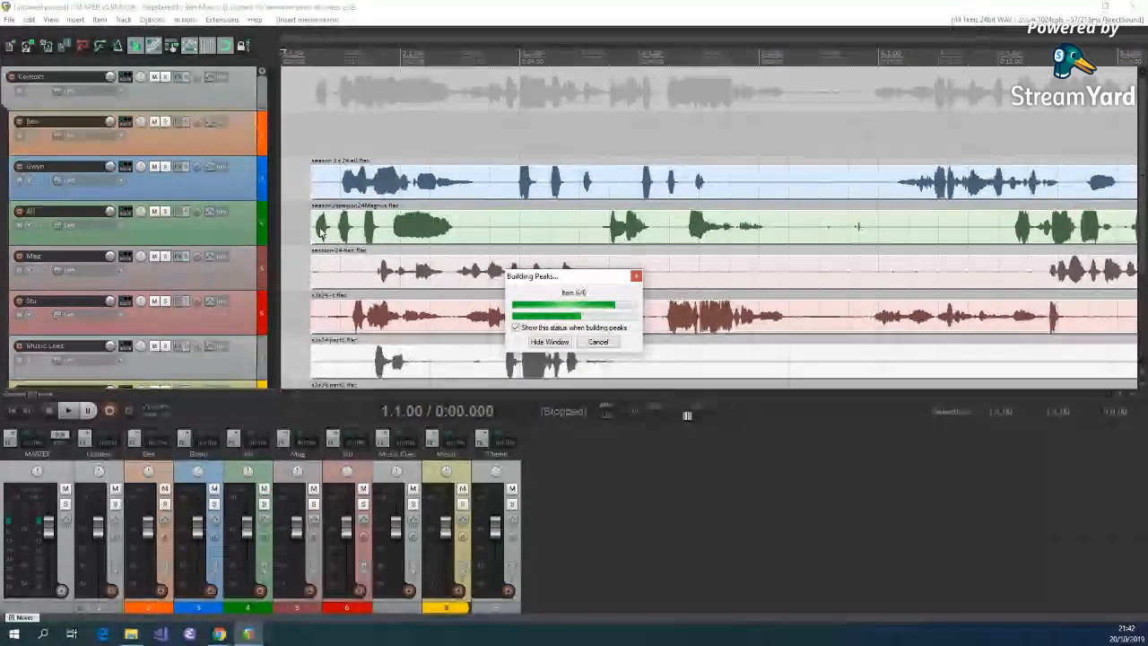
# Try shifting all six imported recordings up by one track and move them back down by one track
pyautogui.scroll(-2, 320, 231)
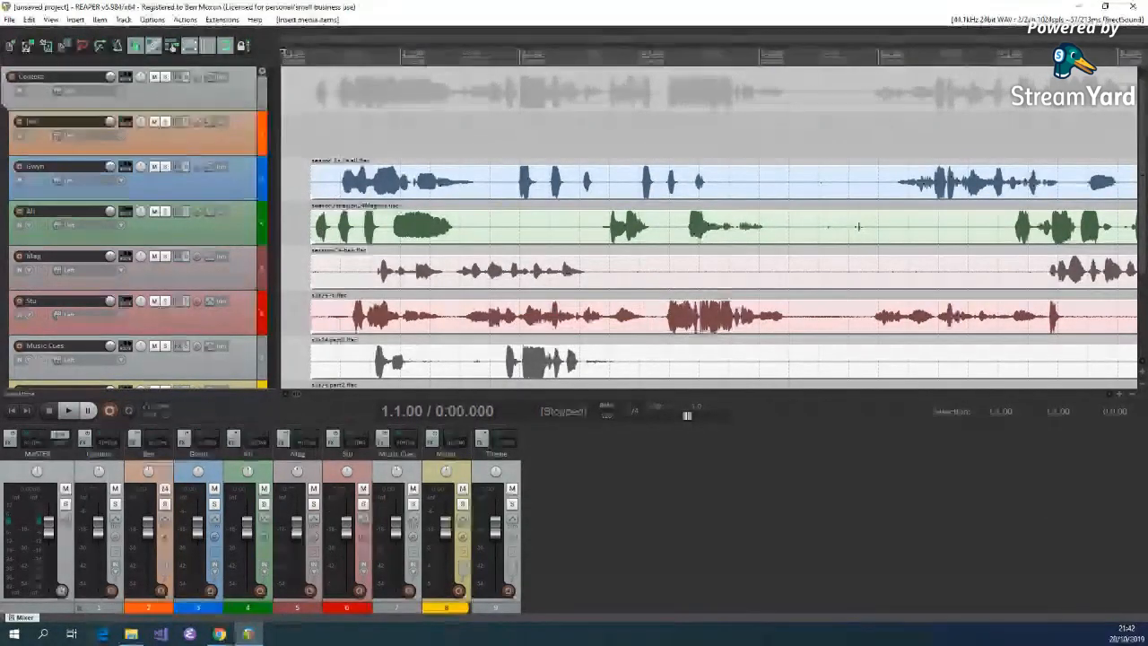
pyautogui.scroll(-4, 320, 232)
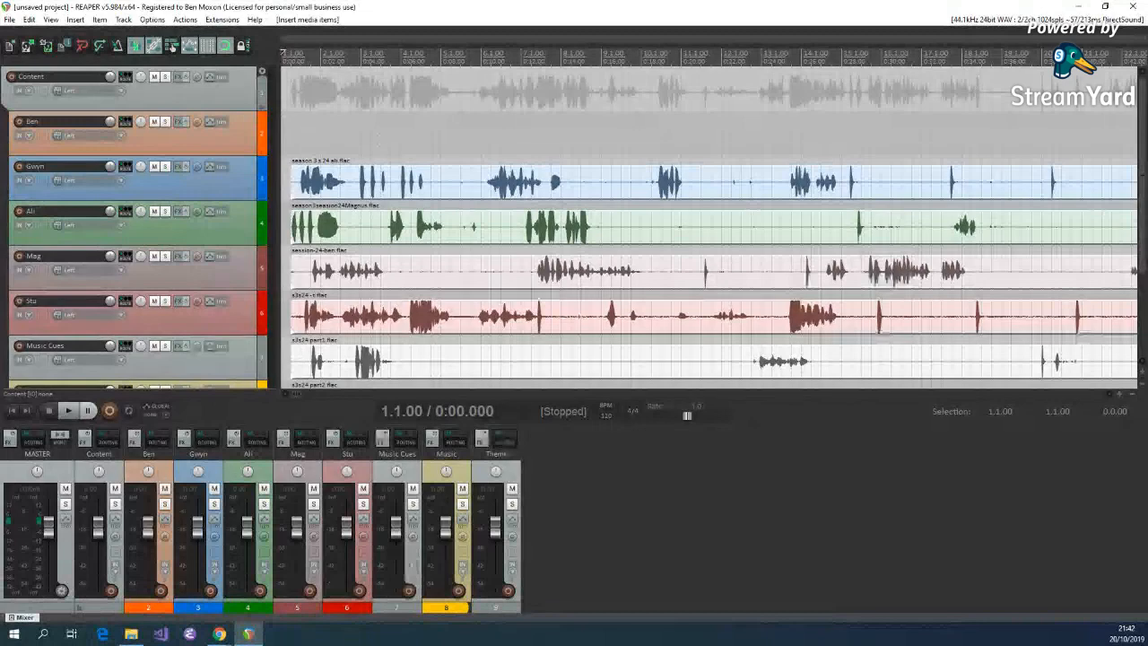
pyautogui.scroll(-2, 320, 232)
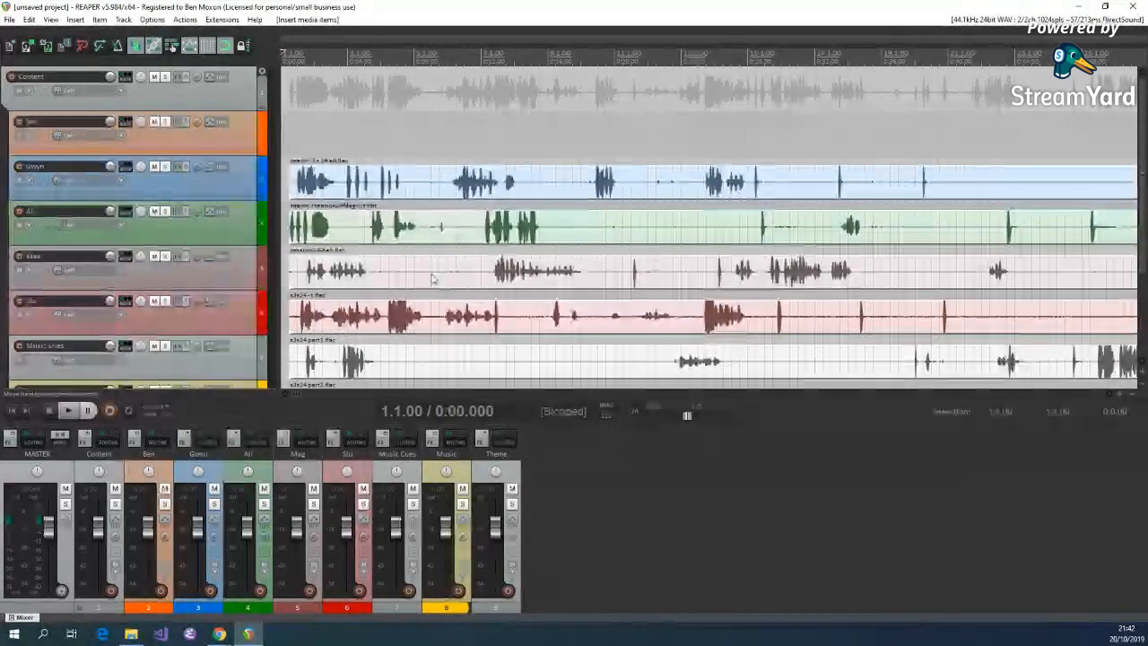
pyautogui.moveTo(432, 279); pyautogui.dragTo(393, 224)
pyautogui.click(393, 234)
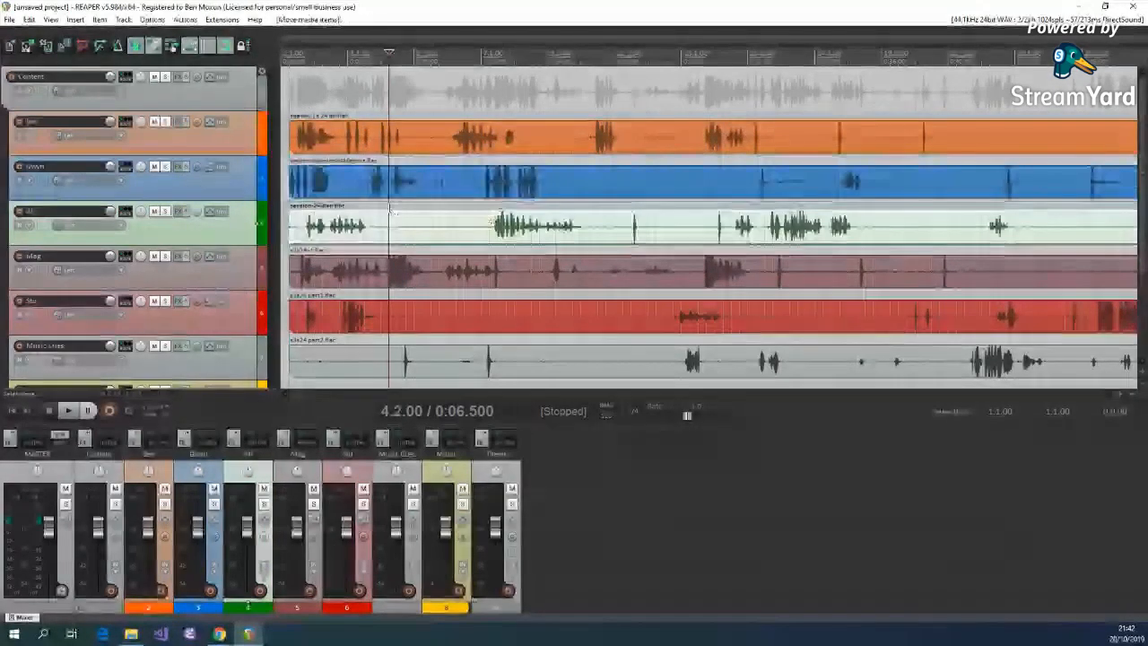
pyautogui.hotkey('ctrl', 'a')
pyautogui.moveTo(393, 136); pyautogui.dragTo(399, 176)
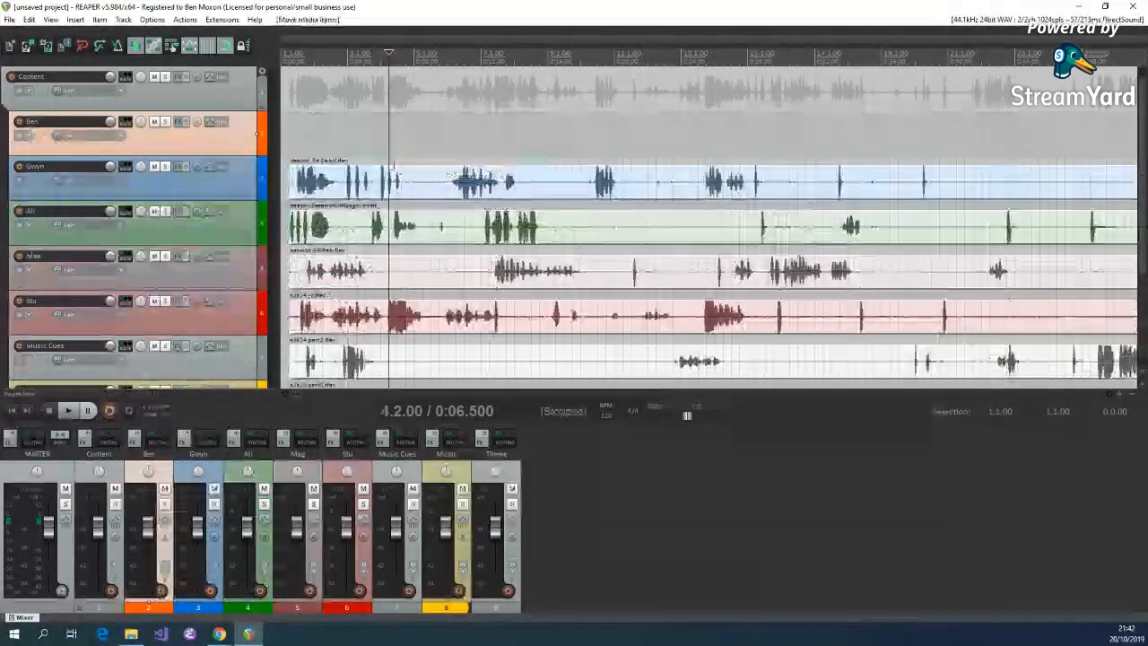
# Move the recordings onto the tracks of their matching speakers on tracks 2 to 5, placing s3s24 part1.flac on track 3
pyautogui.click(402, 272)
pyautogui.moveTo(402, 272); pyautogui.dragTo(389, 187)
pyautogui.moveTo(397, 150); pyautogui.dragTo(397, 150)
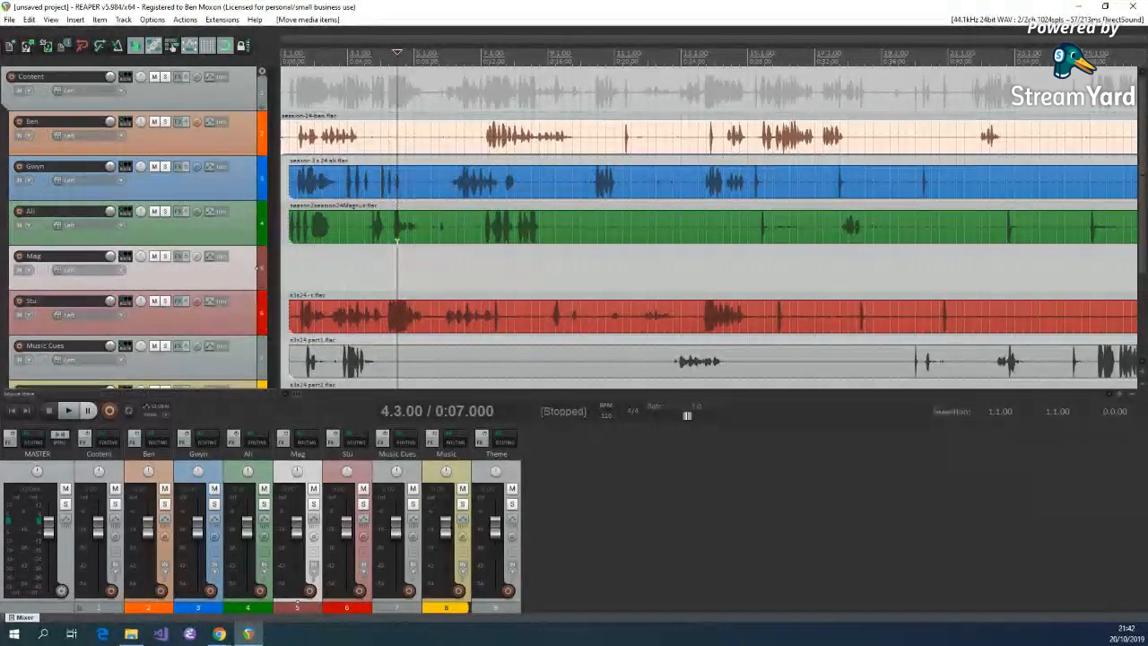
pyautogui.moveTo(420, 229); pyautogui.dragTo(419, 273)
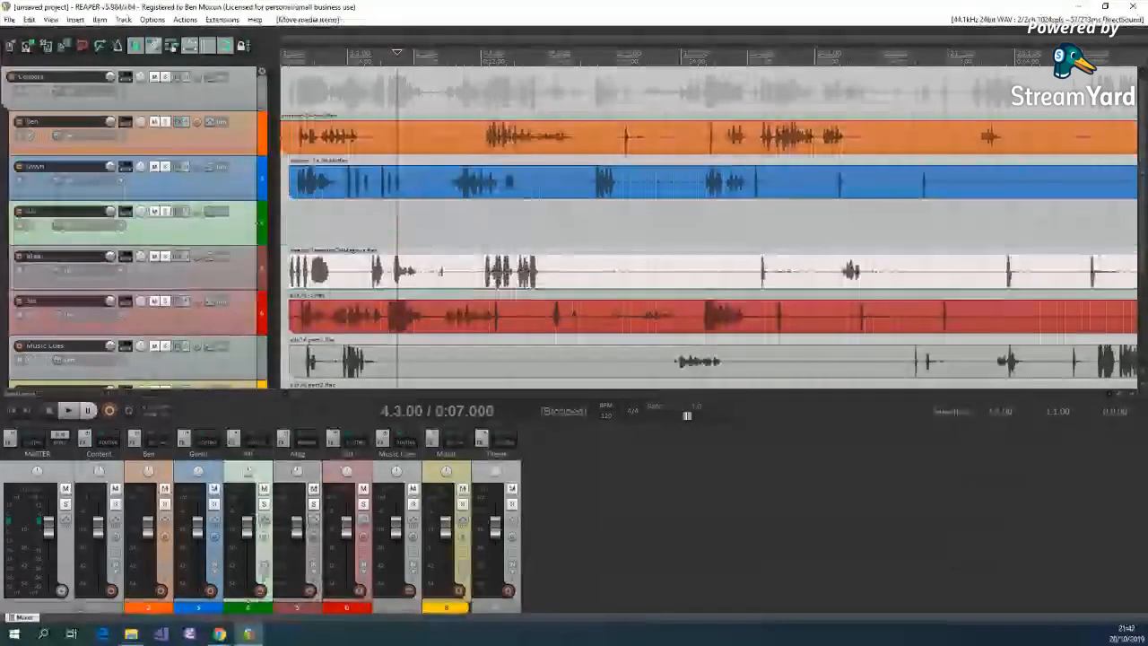
pyautogui.moveTo(415, 193); pyautogui.dragTo(415, 235)
pyautogui.moveTo(411, 359); pyautogui.dragTo(405, 199)
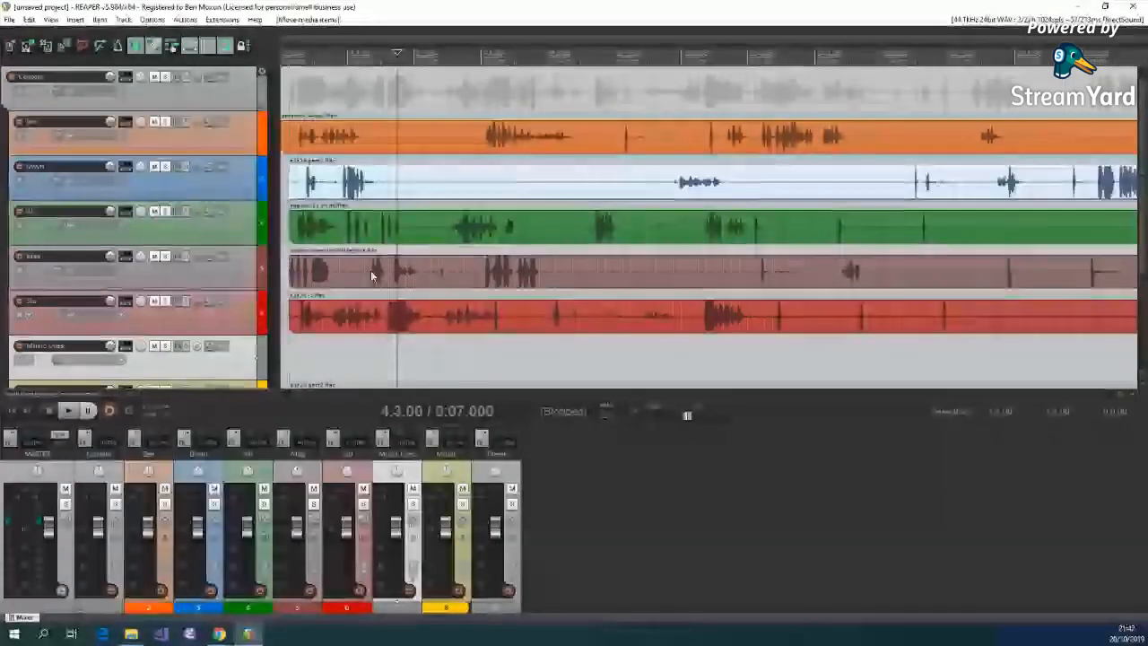
# Move s3s24 part2.flac onto track 3 behind s3s24 part1.flac, leaving a gap between the two recordings
pyautogui.scroll(-3, 370, 270)
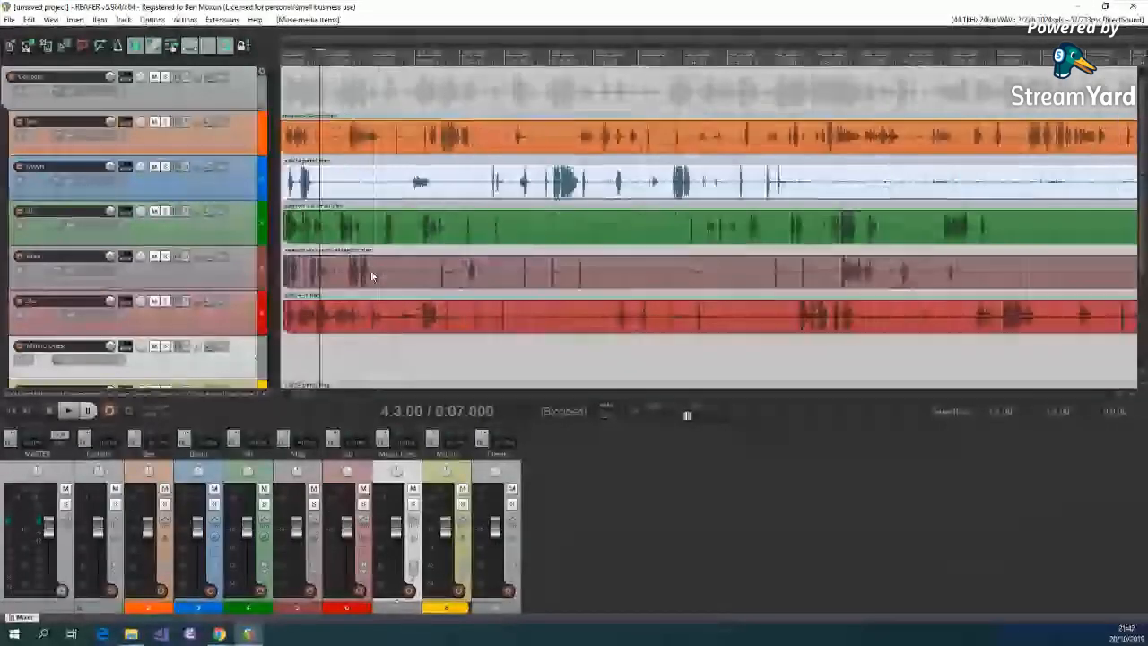
pyautogui.scroll(-1, 371, 270)
pyautogui.scroll(-2, 371, 270)
pyautogui.scroll(-3, 371, 270)
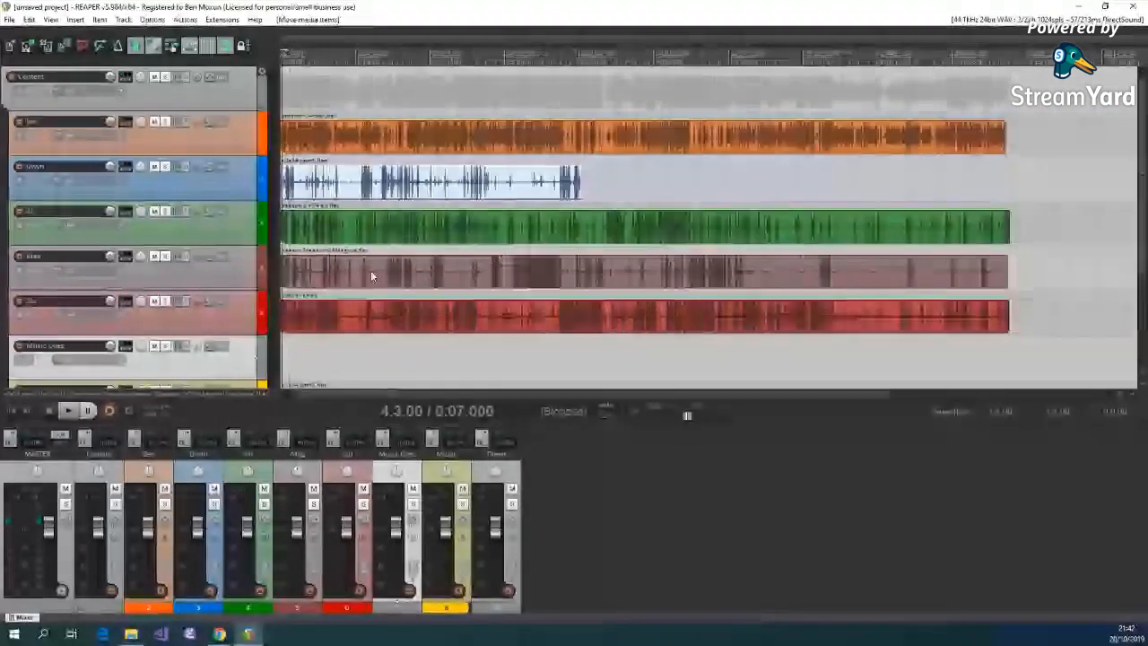
pyautogui.scroll(1, 371, 270)
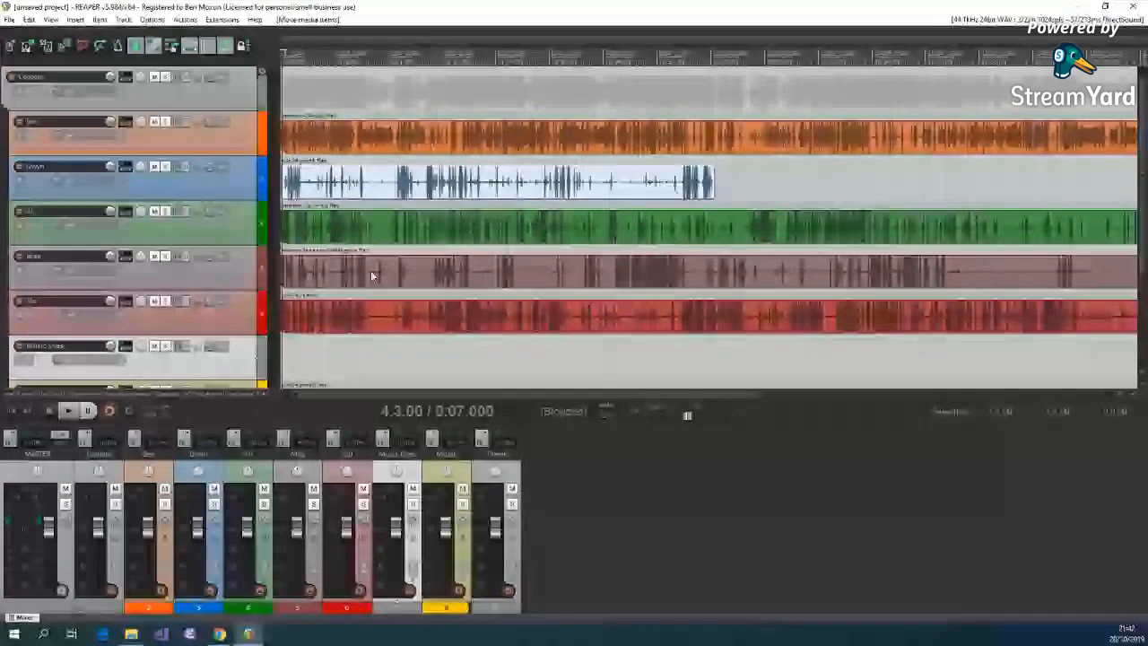
pyautogui.scroll(-1, 371, 270)
pyautogui.moveTo(1142, 212); pyautogui.dragTo(1142, 226)
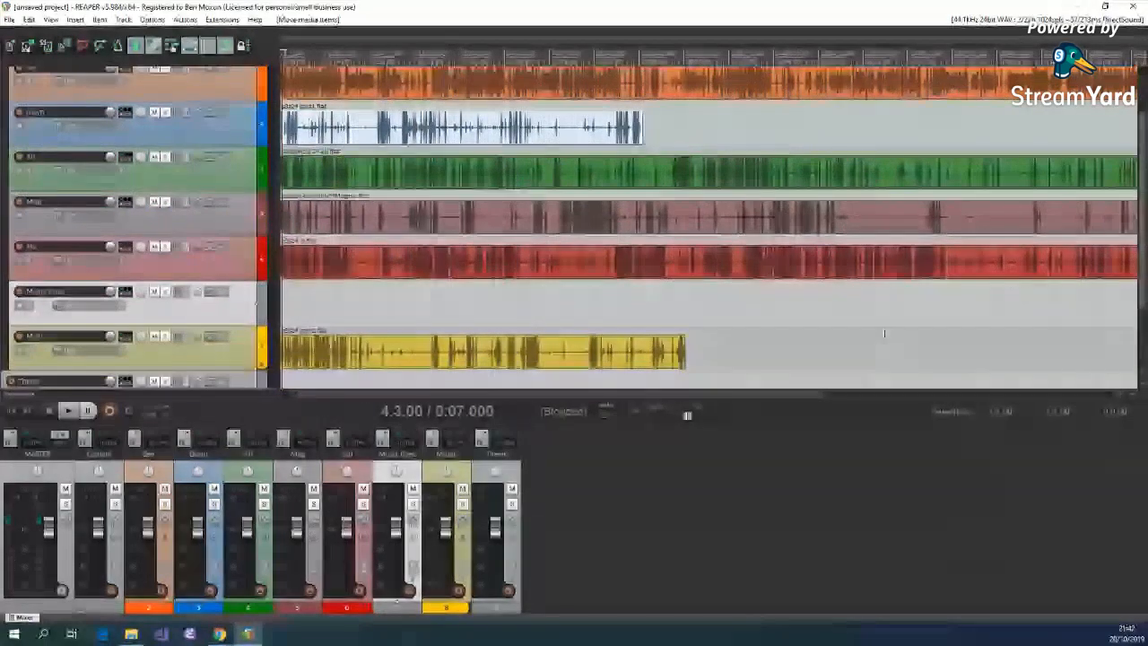
pyautogui.click(568, 371)
pyautogui.moveTo(568, 371); pyautogui.dragTo(952, 122)
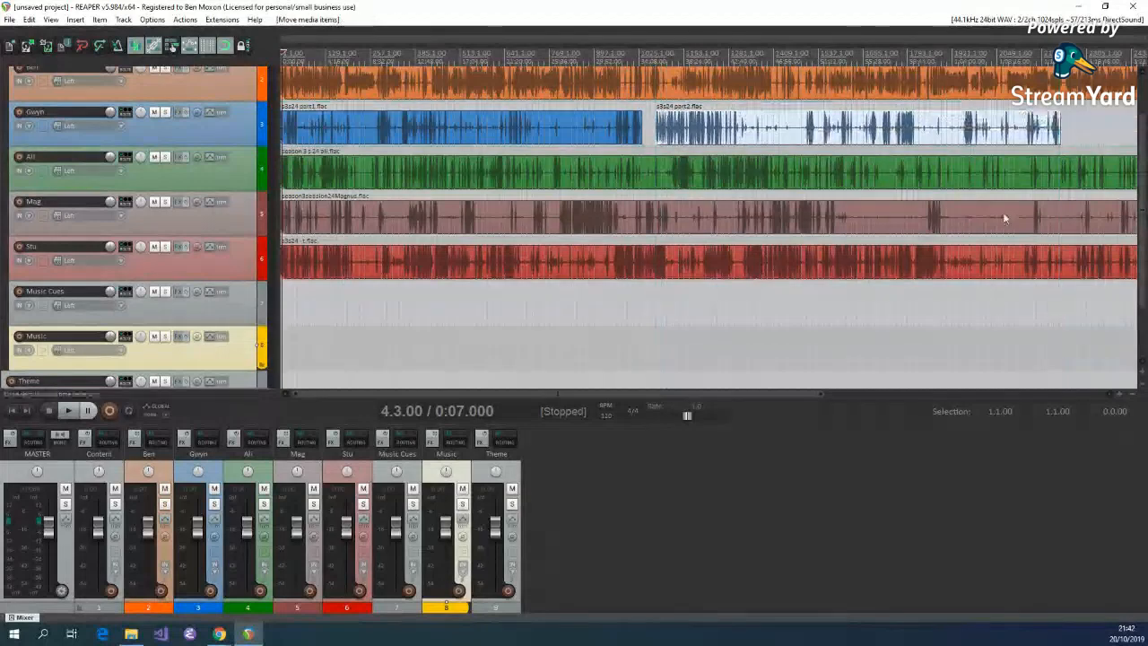
pyautogui.moveTo(837, 120); pyautogui.dragTo(898, 121)
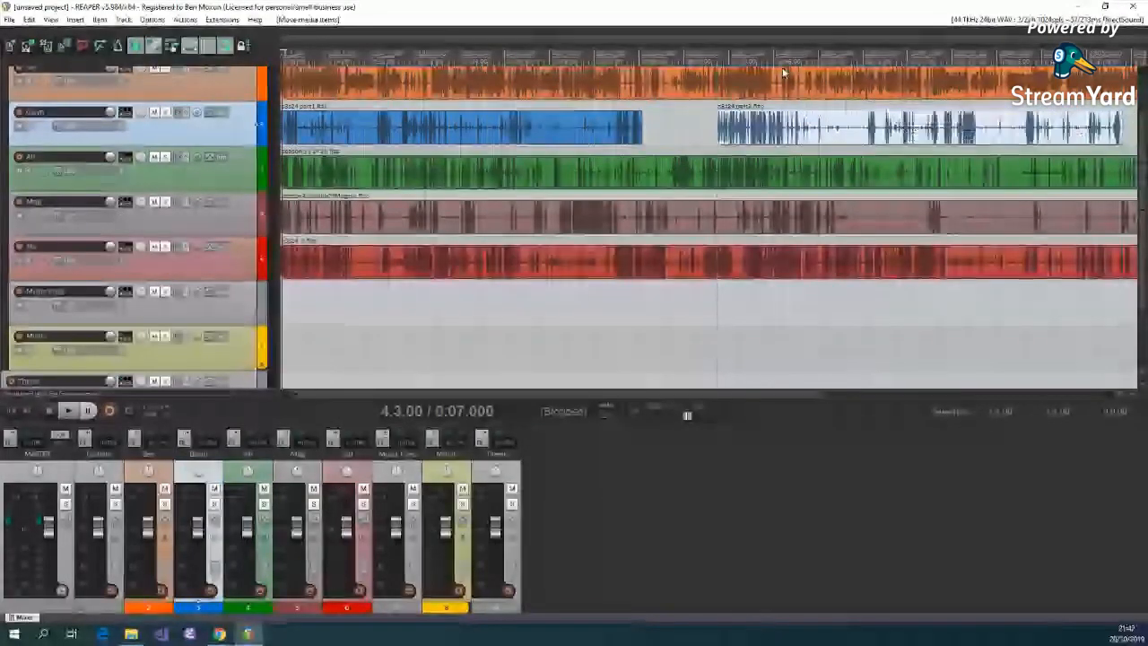
# Examine the opening minutes of the arranged recordings at closer zoom around the edit cursor at 4:16
pyautogui.click(325, 310)
pyautogui.scroll(6, 325, 311)
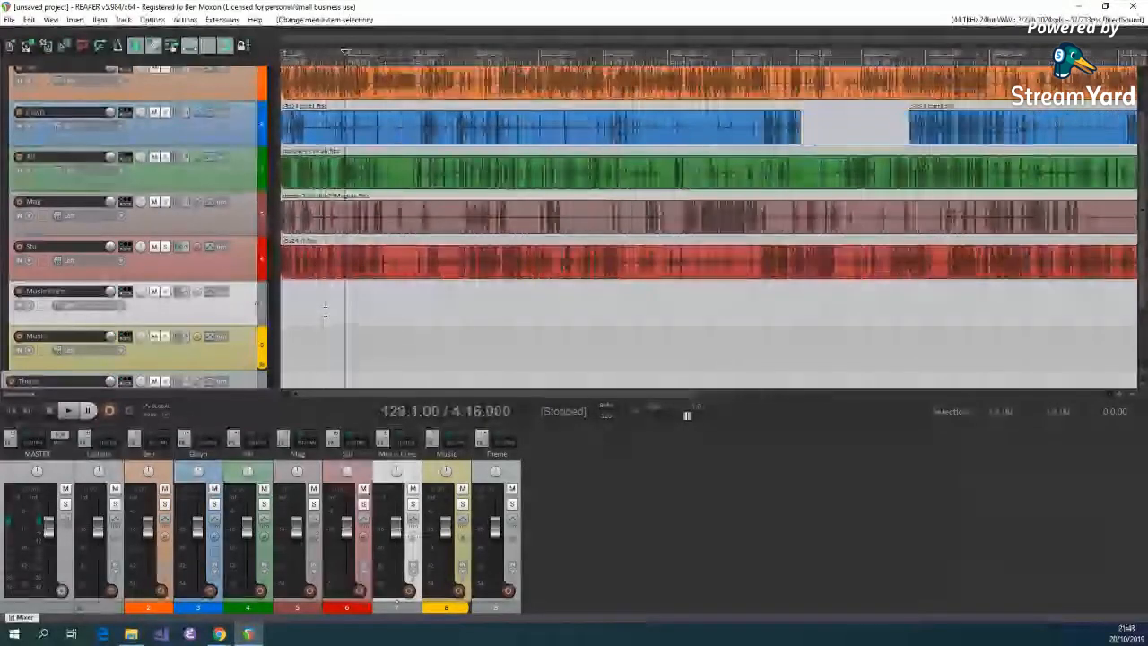
pyautogui.scroll(3, 325, 309)
pyautogui.scroll(2, 325, 309)
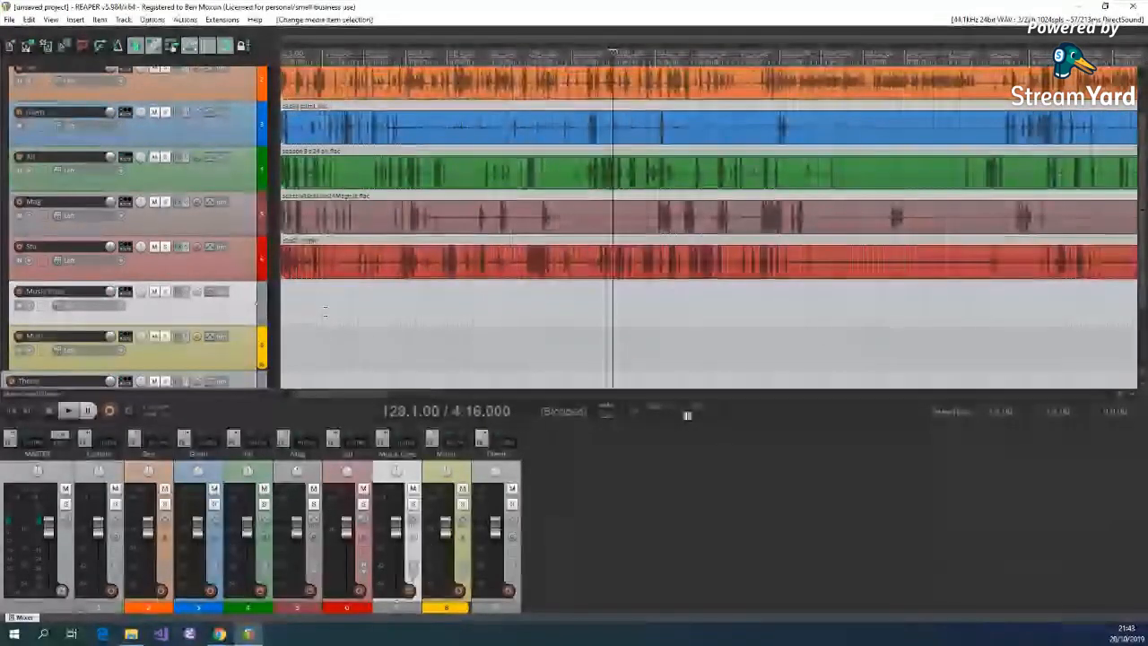
pyautogui.scroll(2, 1133, 199)
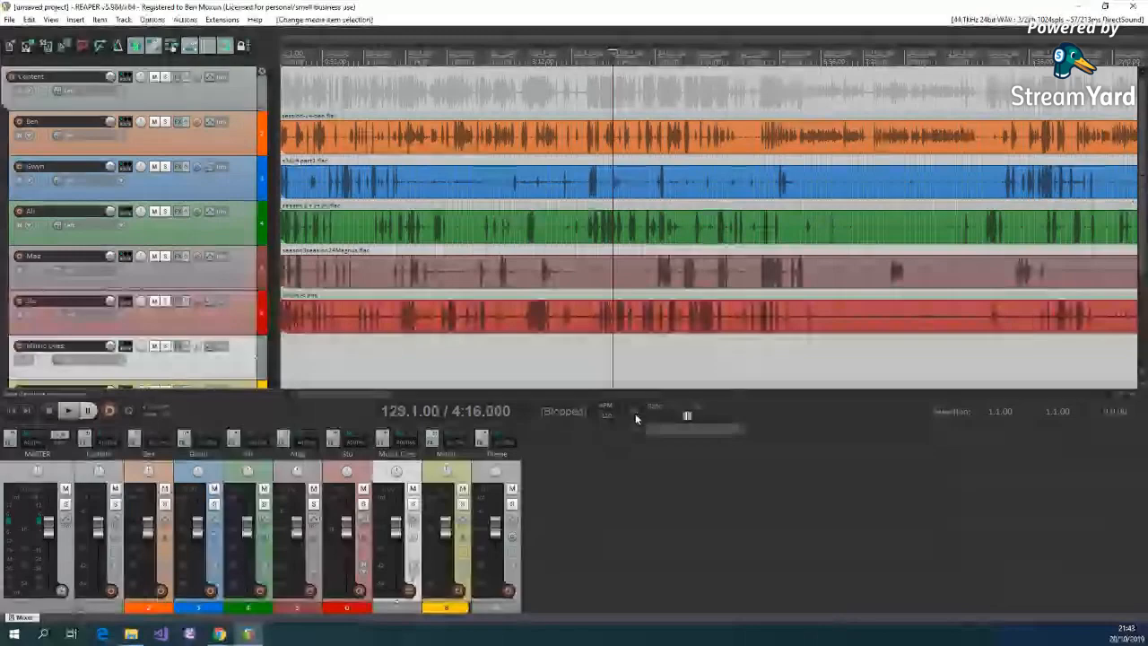
pyautogui.press('+')
pyautogui.press('+')
pyautogui.press('+')
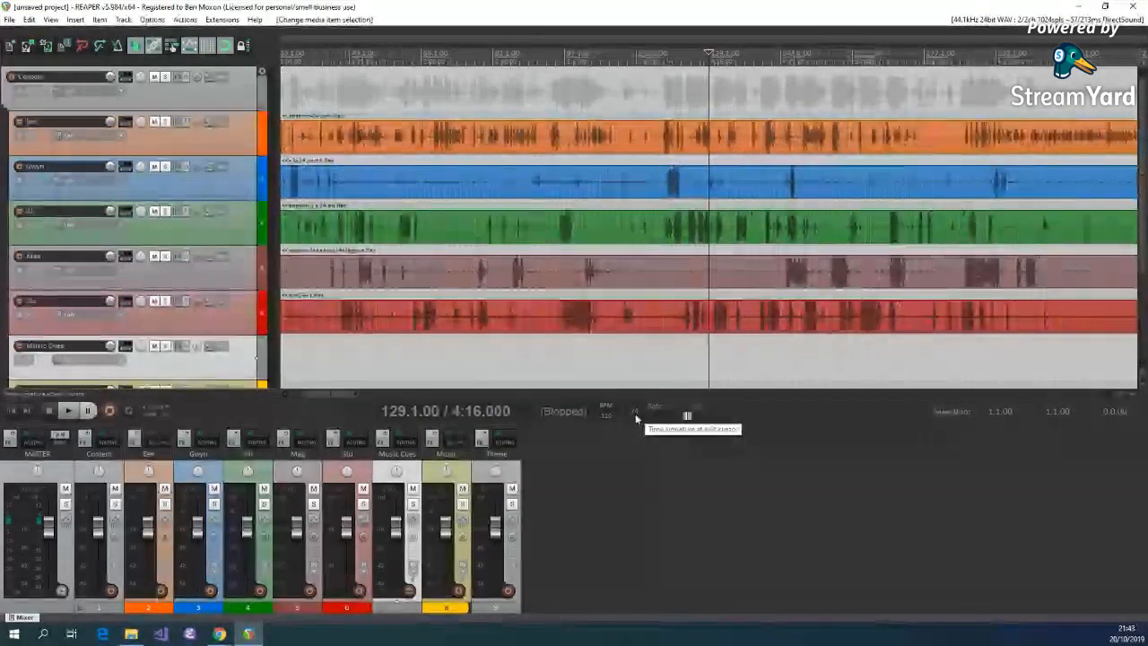
pyautogui.press('-')
pyautogui.press('-')
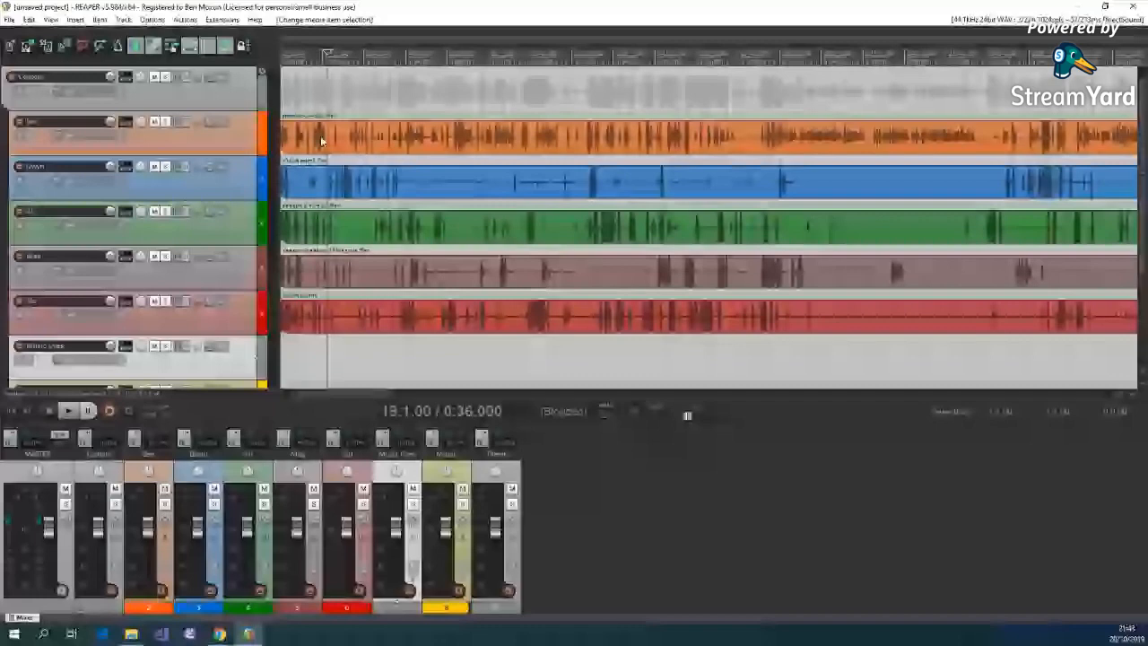
# Nudge the recordings on tracks 2 to 6 slightly along the timeline, one after another, with snapping on
pyautogui.moveTo(322, 141); pyautogui.dragTo(325, 145)
pyautogui.click(341, 175)
pyautogui.click(345, 229)
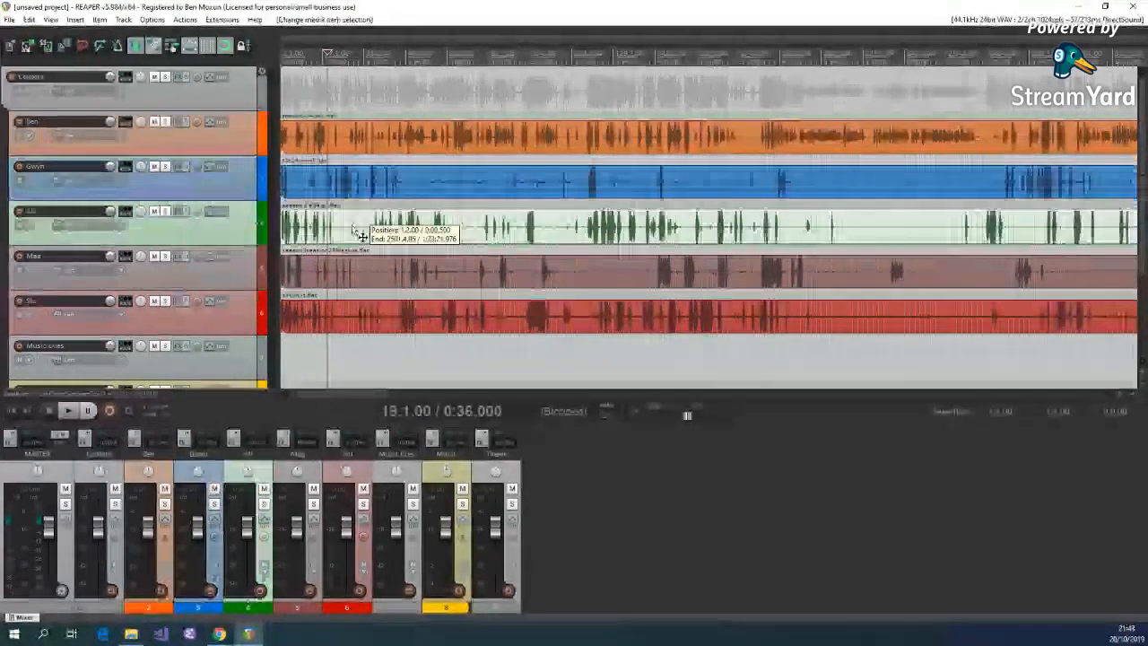
pyautogui.click(344, 273)
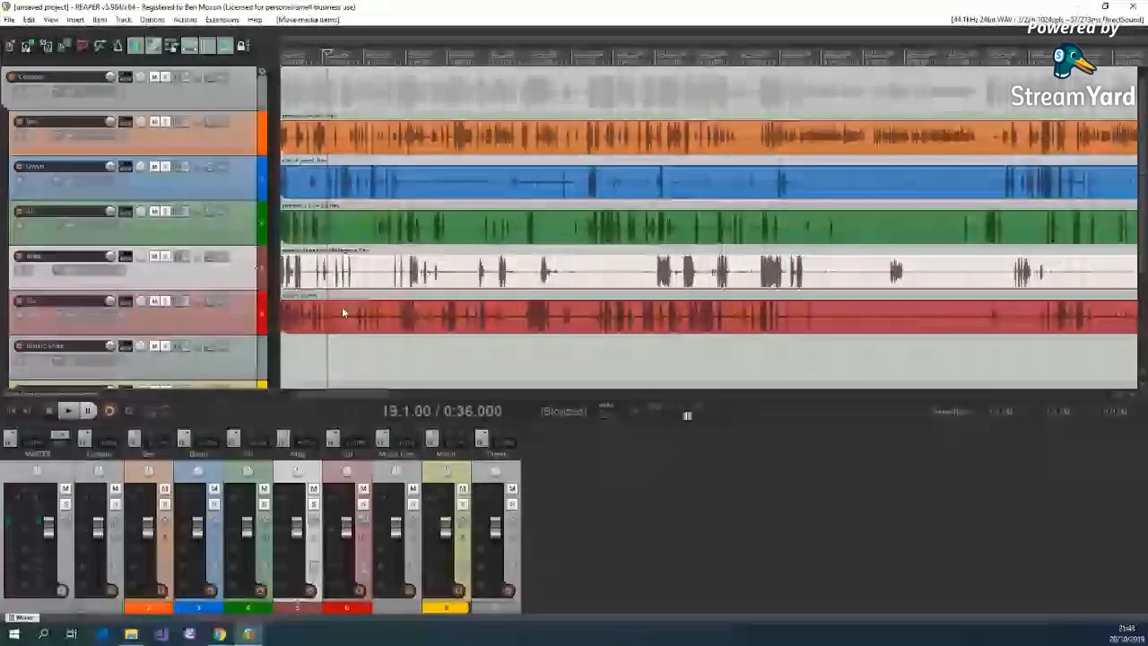
pyautogui.click(342, 319)
pyautogui.moveTo(336, 318); pyautogui.dragTo(334, 317)
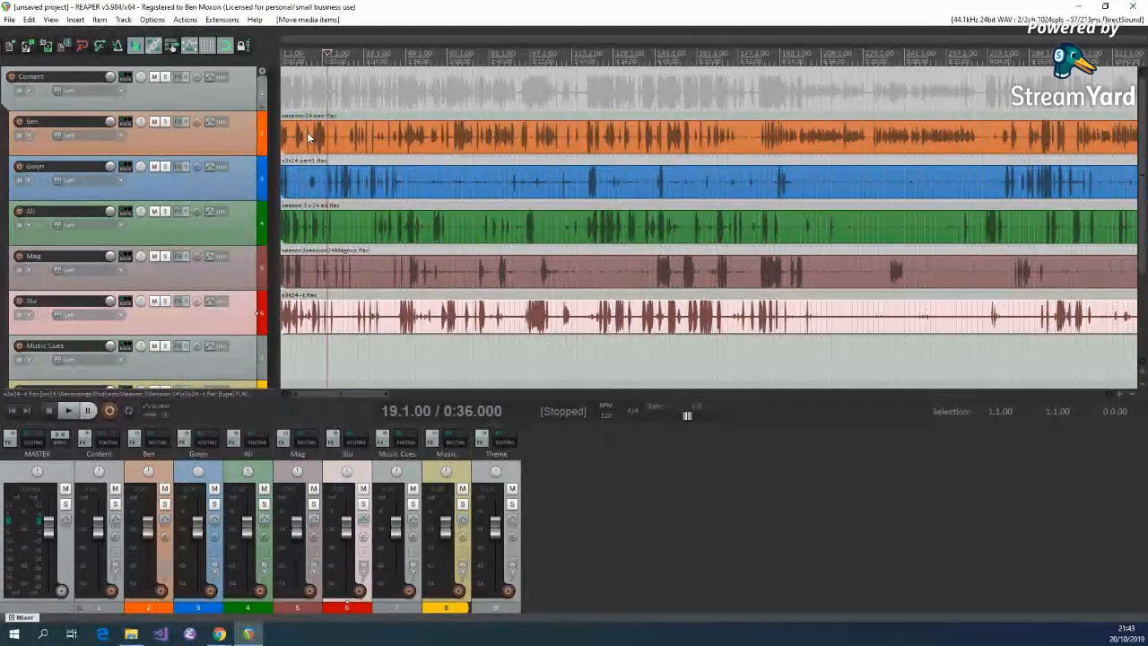
# Disable snapping and nudge the recording on track 2 slightly along the timeline
pyautogui.click(165, 21)
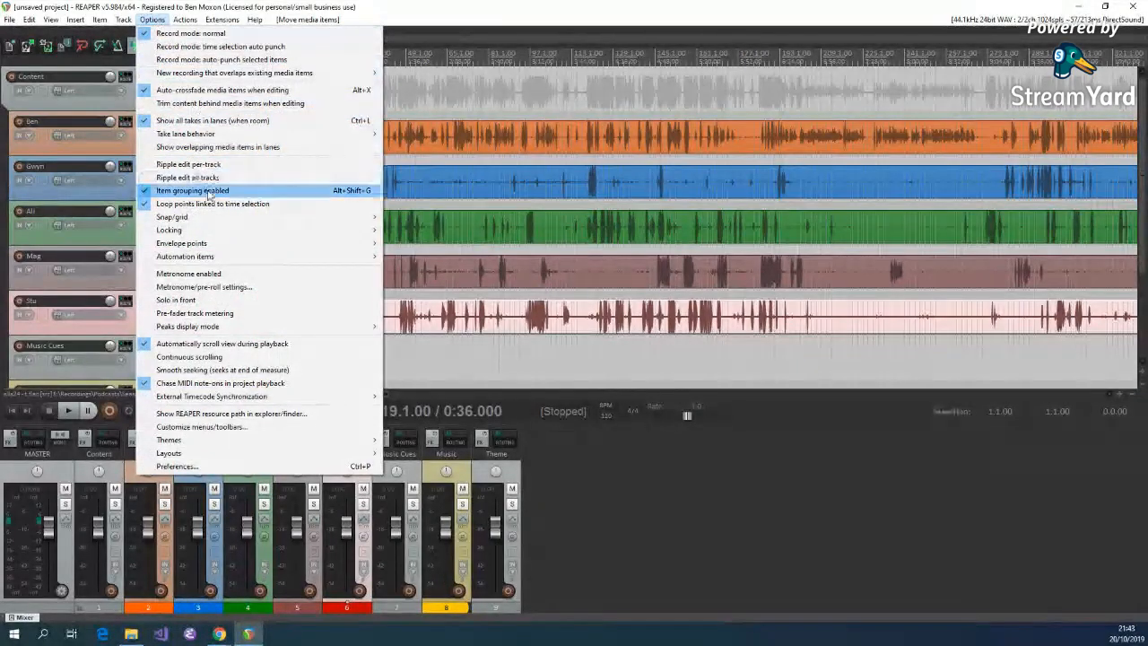
pyautogui.moveTo(220, 223)
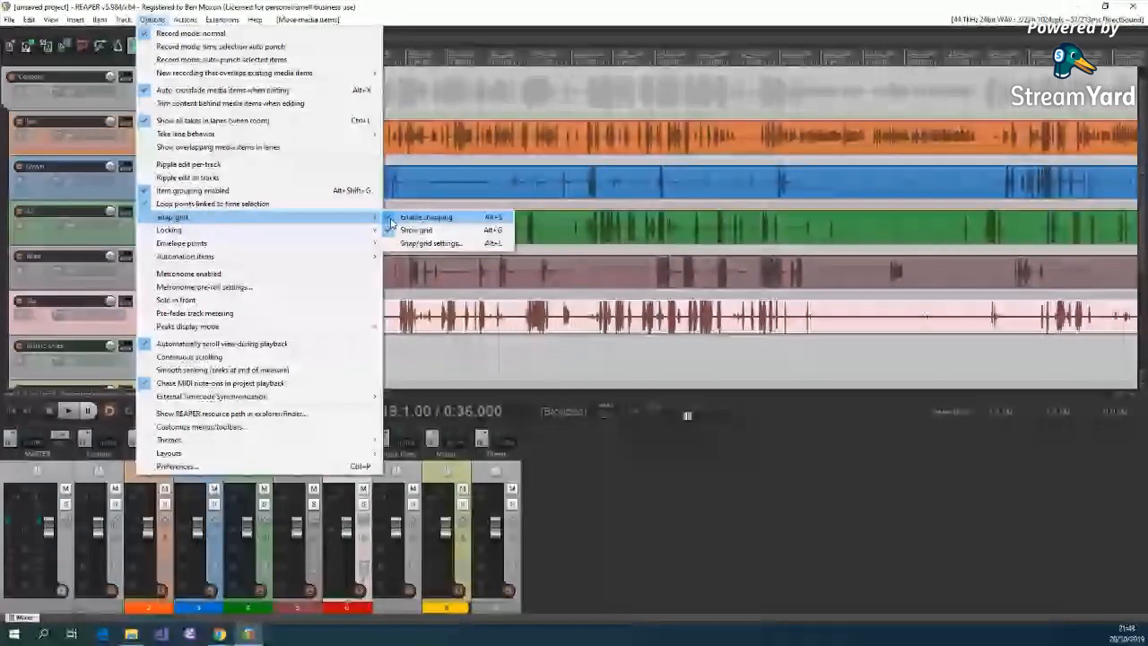
pyautogui.click(391, 218)
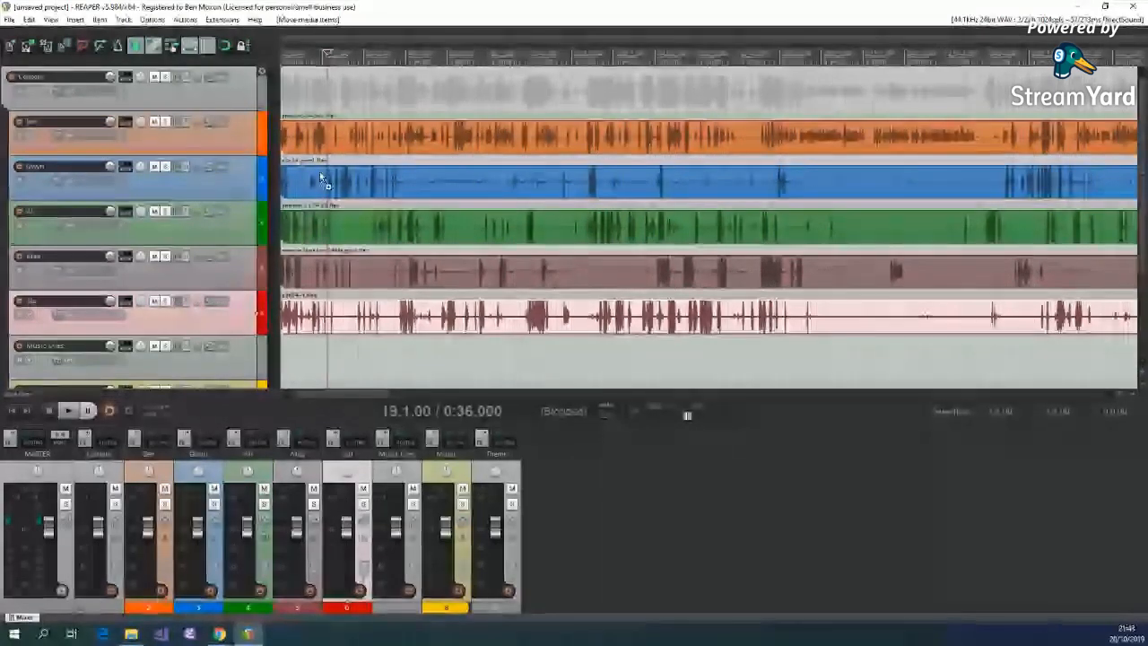
pyautogui.hotkey('ctrl', 'a')
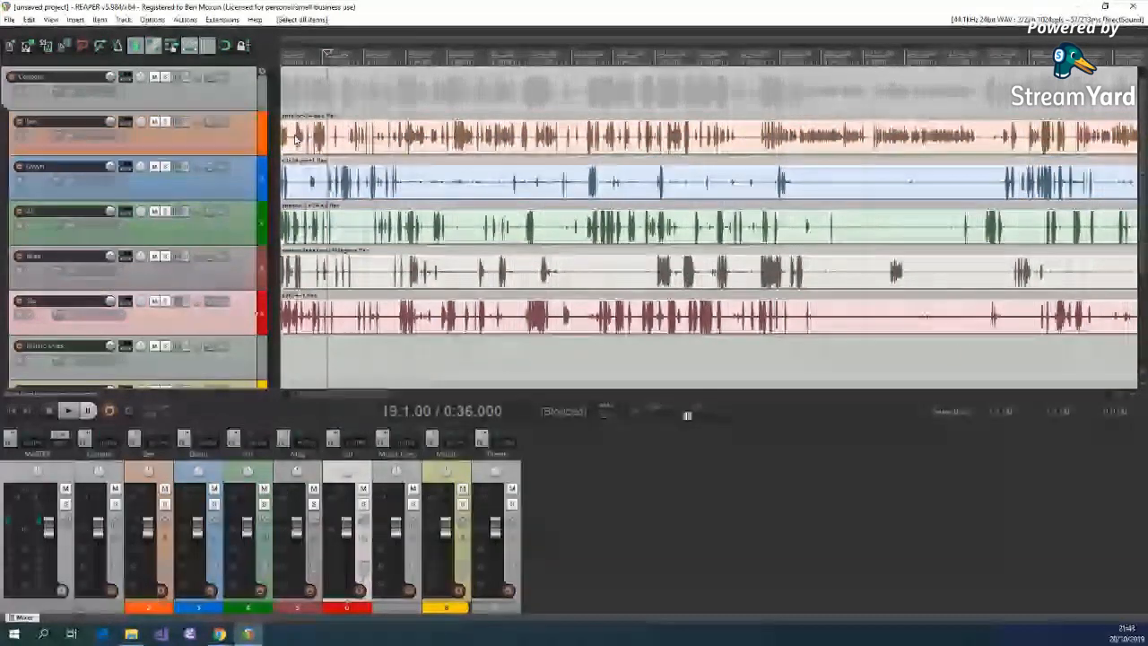
pyautogui.click(310, 359)
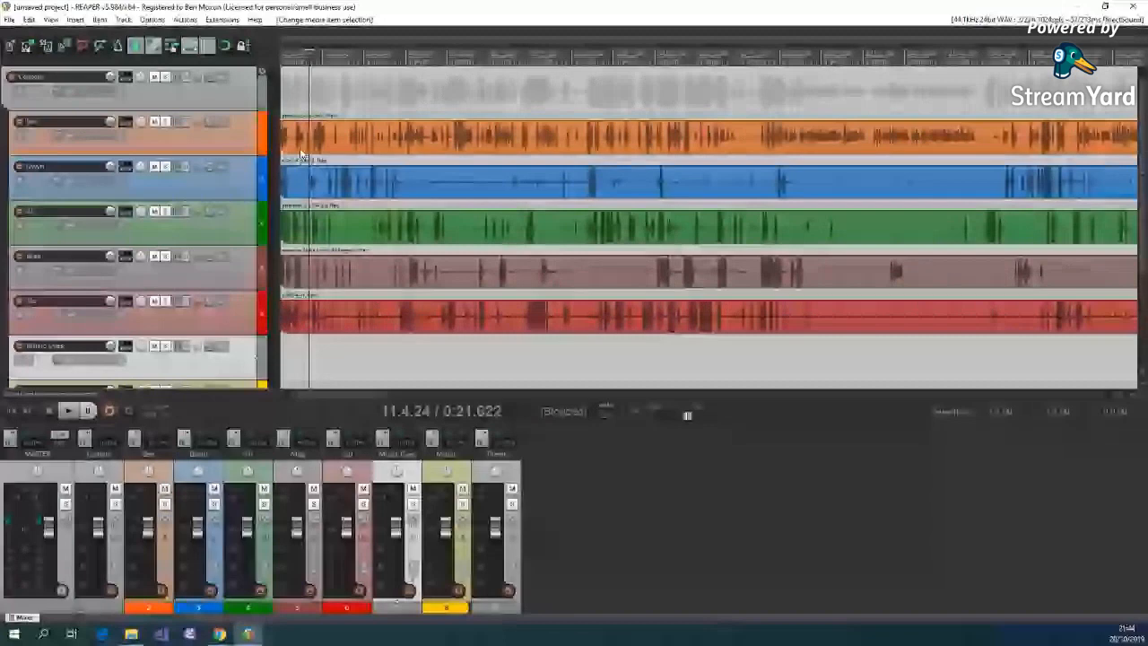
pyautogui.moveTo(302, 157); pyautogui.dragTo(296, 154)
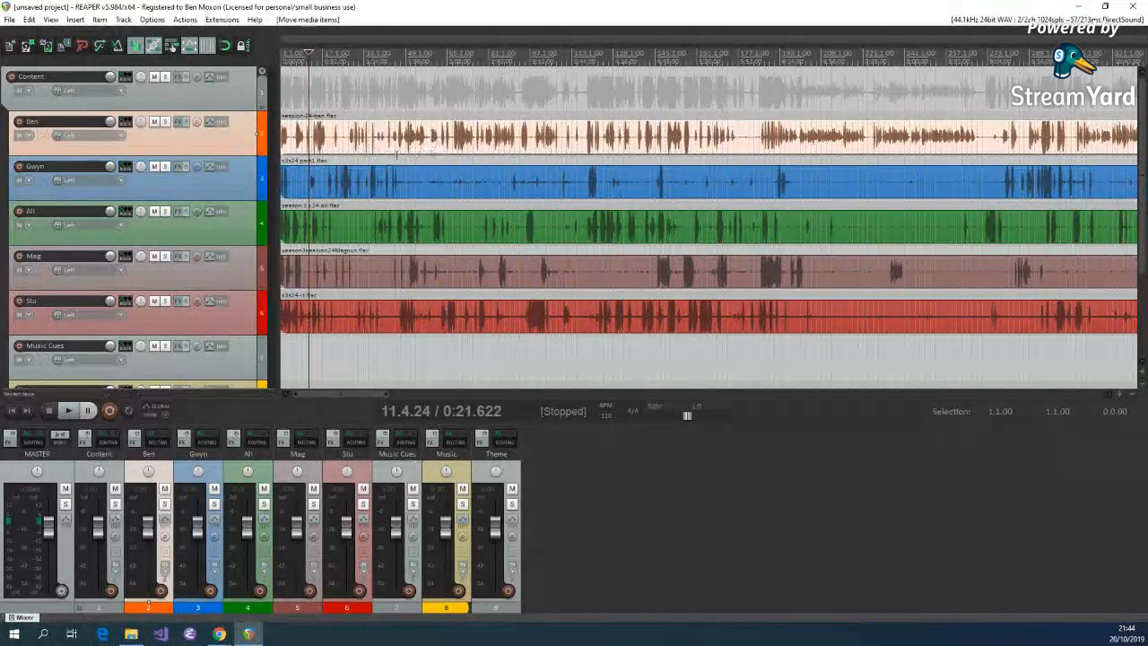
# Try shifting s3s24 part1.flac on track 3 with ripple editing off, per track and for all tracks, and return to the project start
pyautogui.moveTo(366, 393); pyautogui.dragTo(667, 384)
pyautogui.click(373, 199)
pyautogui.click(367, 199)
pyautogui.moveTo(370, 205); pyautogui.dragTo(369, 203)
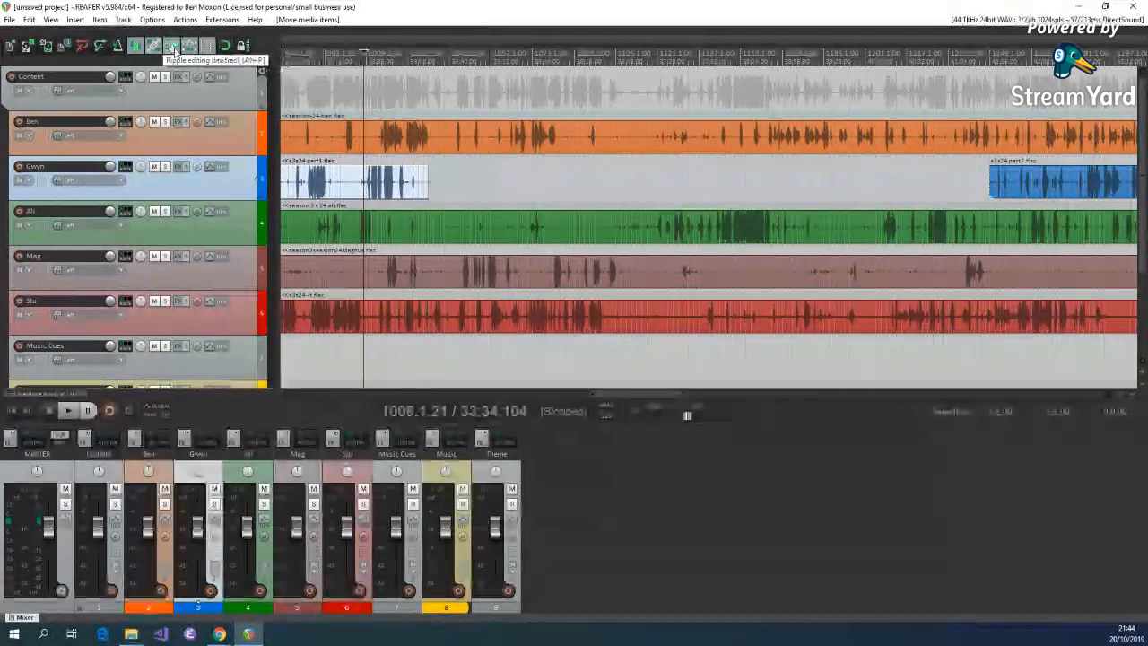
pyautogui.moveTo(326, 187)
pyautogui.mouseDown()
pyautogui.moveTo(367, 193)
pyautogui.moveTo(336, 190)
pyautogui.mouseUp()
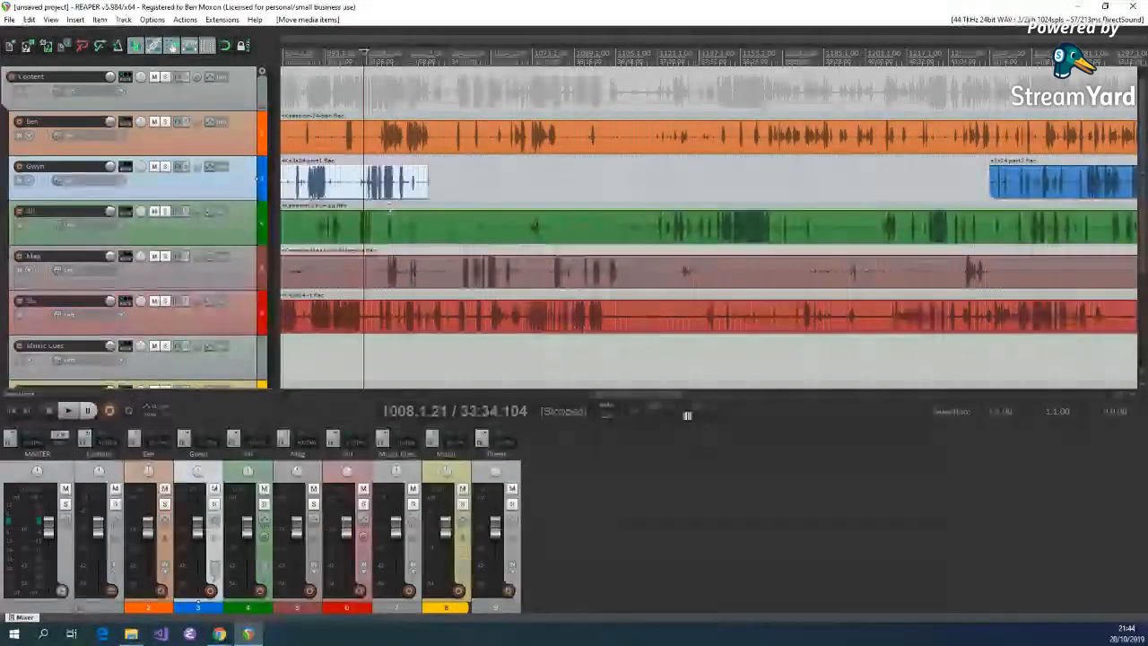
pyautogui.click(167, 52)
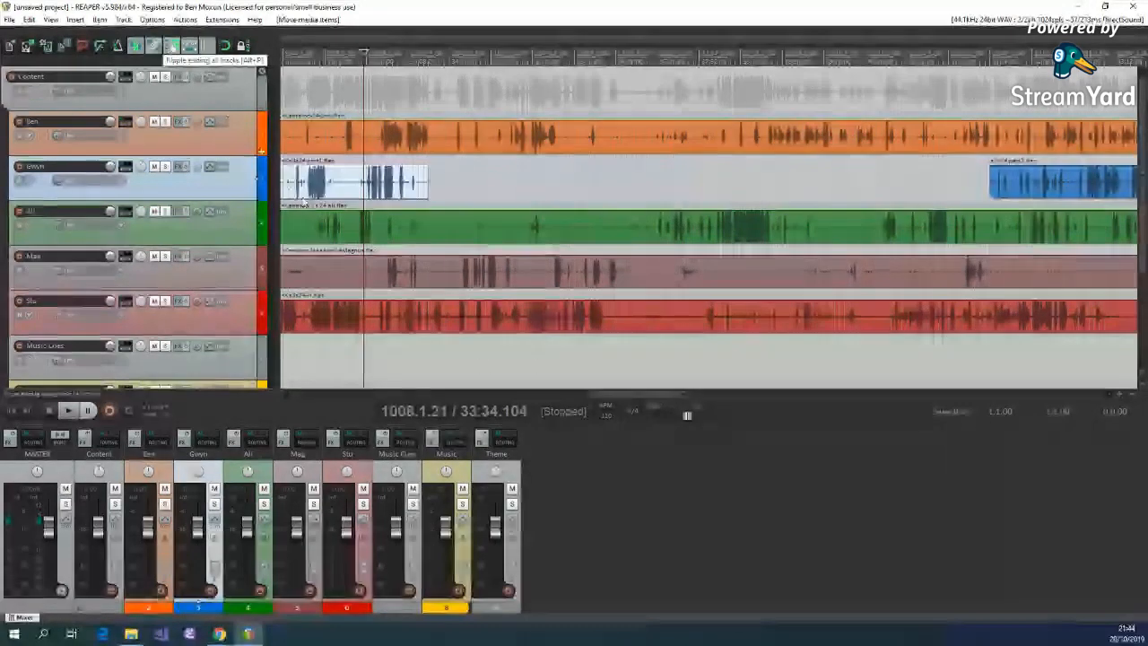
pyautogui.moveTo(337, 189); pyautogui.dragTo(310, 188)
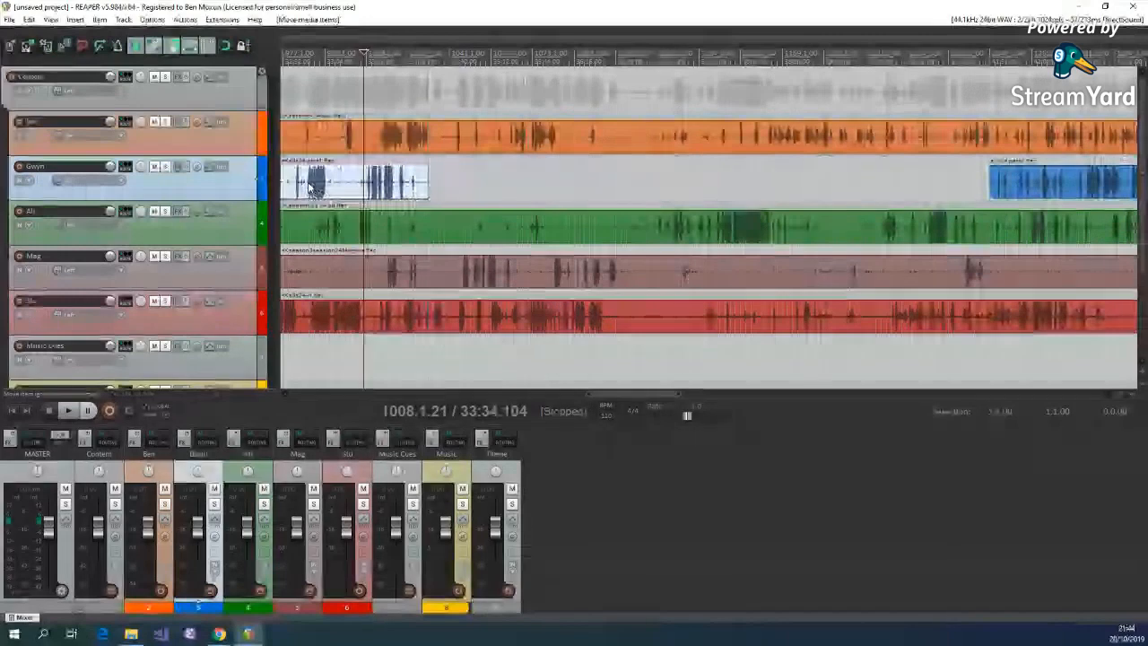
pyautogui.click(14, 411)
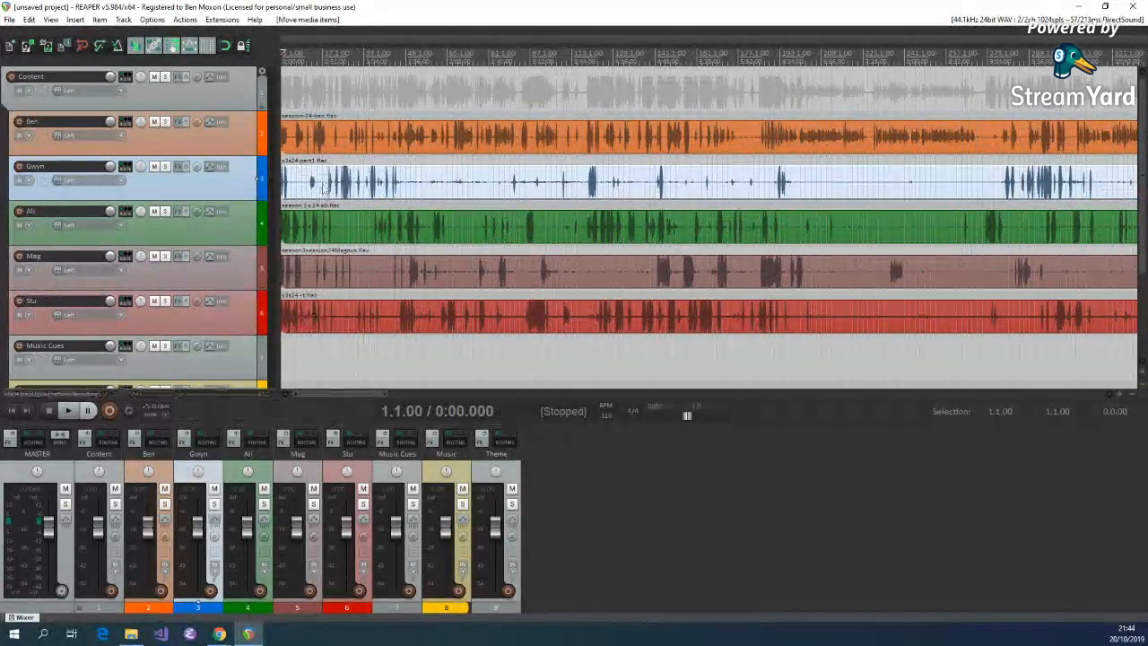
# Cycle through the per-track and all-tracks ripple editing modes, ending with ripple editing disabled and the Routing Matrix closed
pyautogui.click(171, 49)
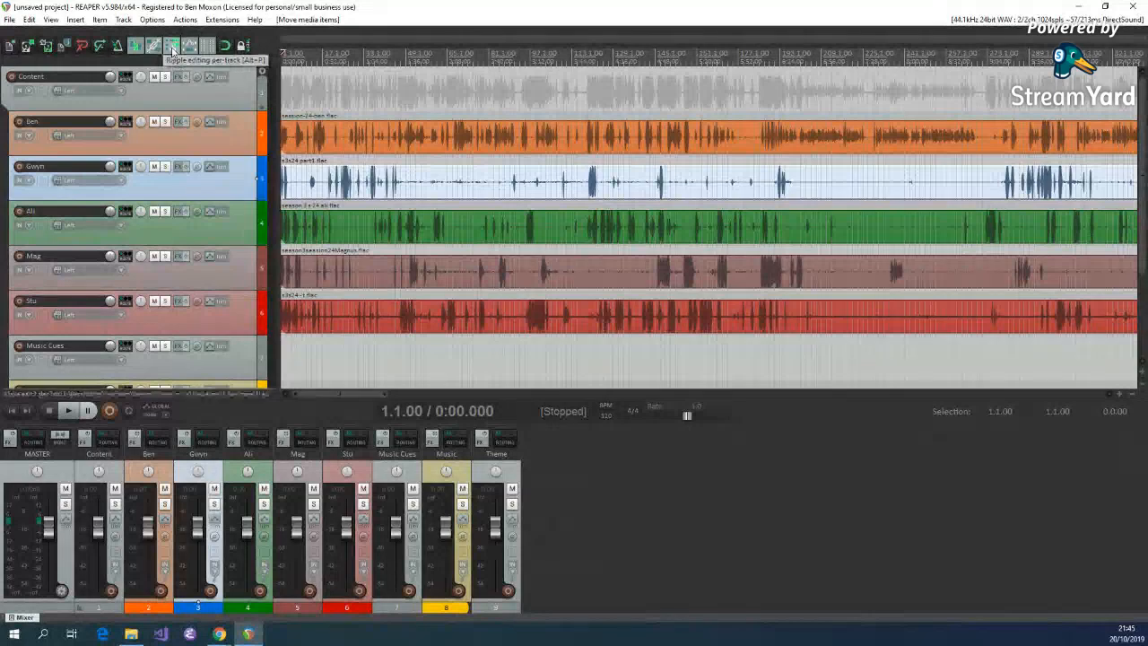
pyautogui.click(173, 47)
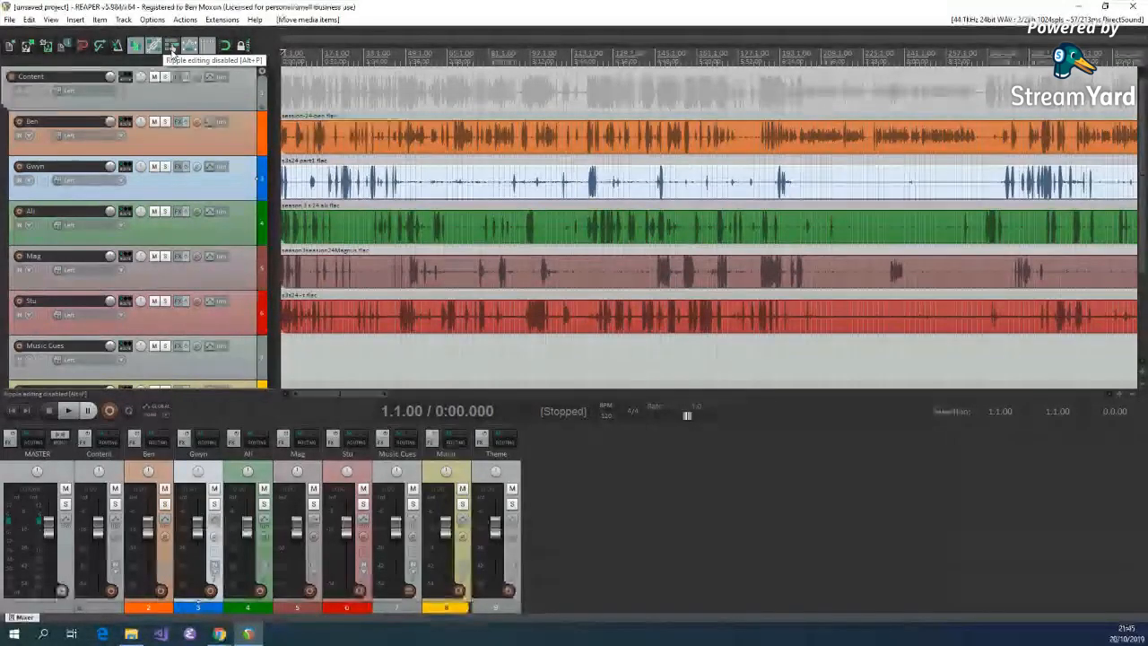
pyautogui.click(172, 47)
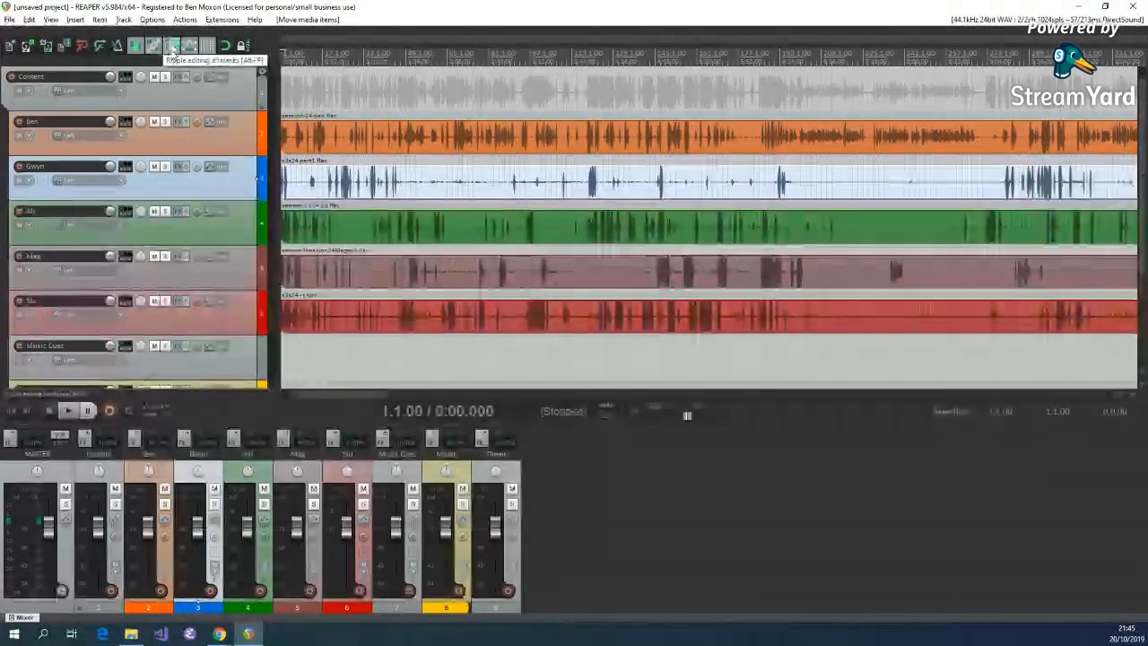
pyautogui.hotkey('alt', 'r')
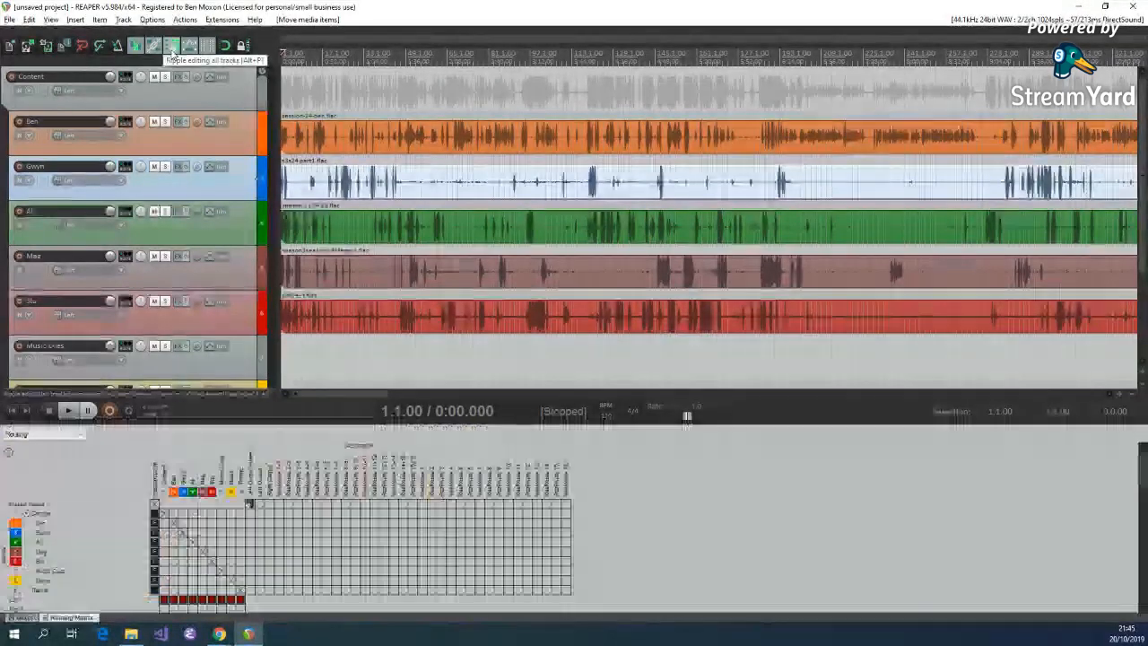
pyautogui.click(172, 51)
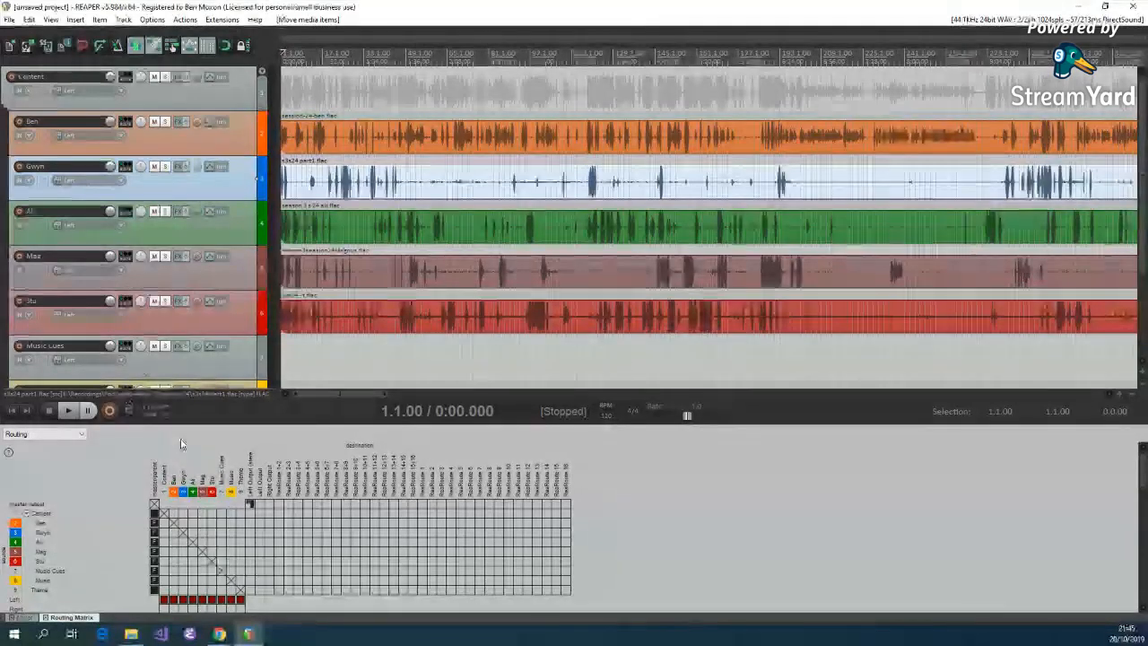
pyautogui.hotkey('alt', 'r')
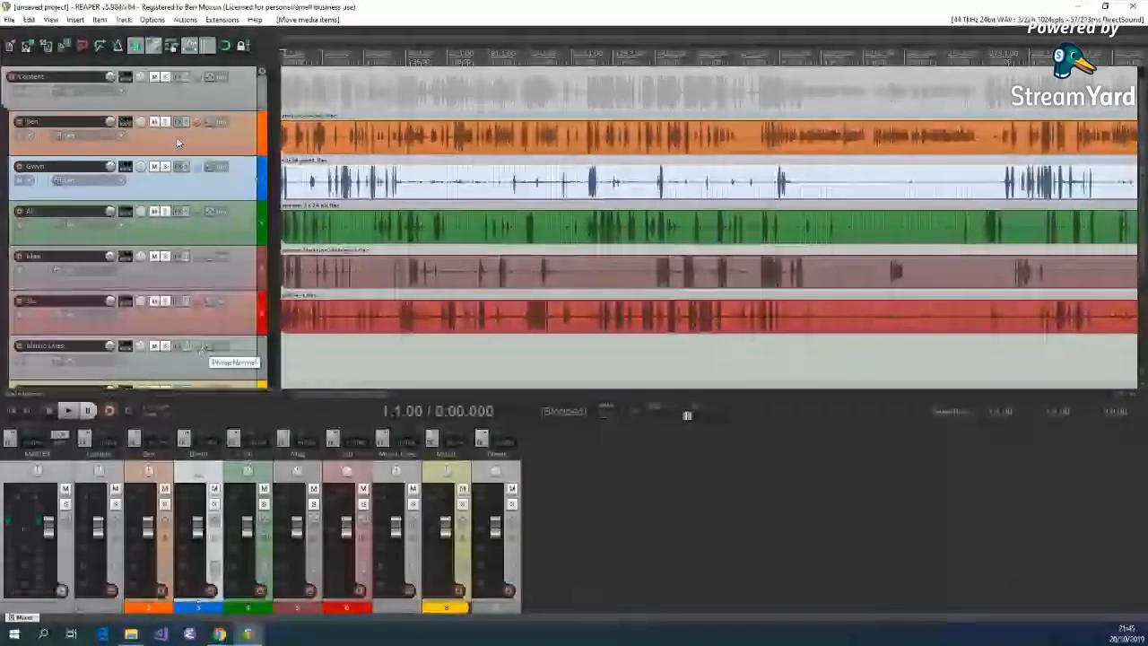
pyautogui.click(172, 46)
pyautogui.click(172, 46)
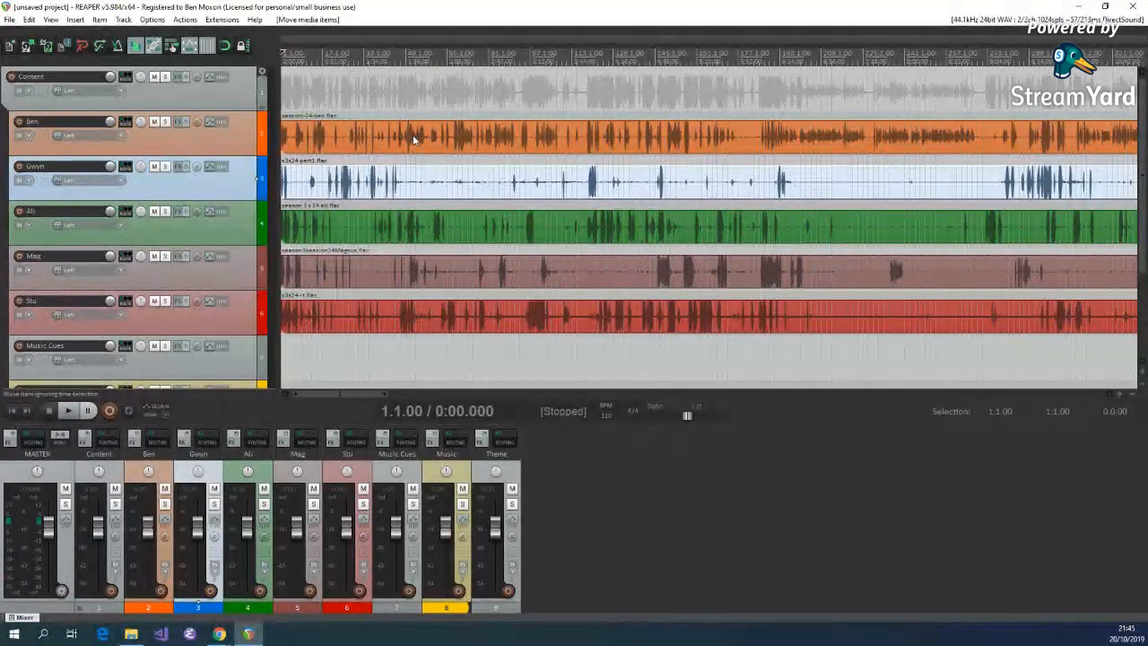
# Shift the recordings on tracks 6, 4, 3 and 2 along the timeline to roughly match the recording on track 5
pyautogui.scroll(5, 413, 135)
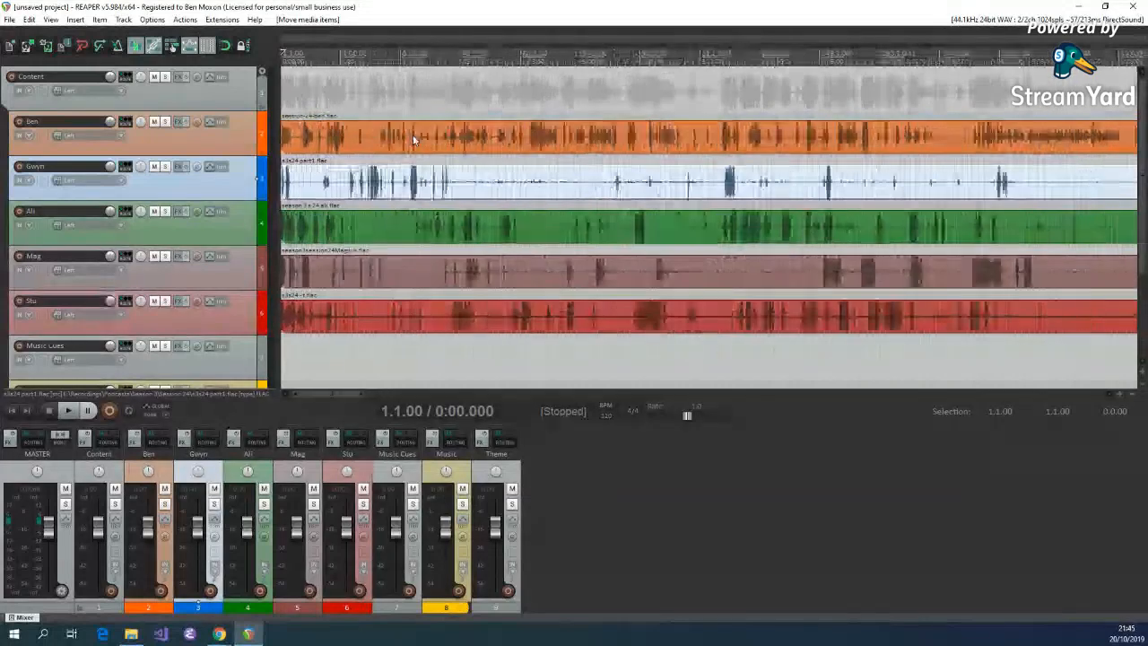
pyautogui.scroll(4, 413, 135)
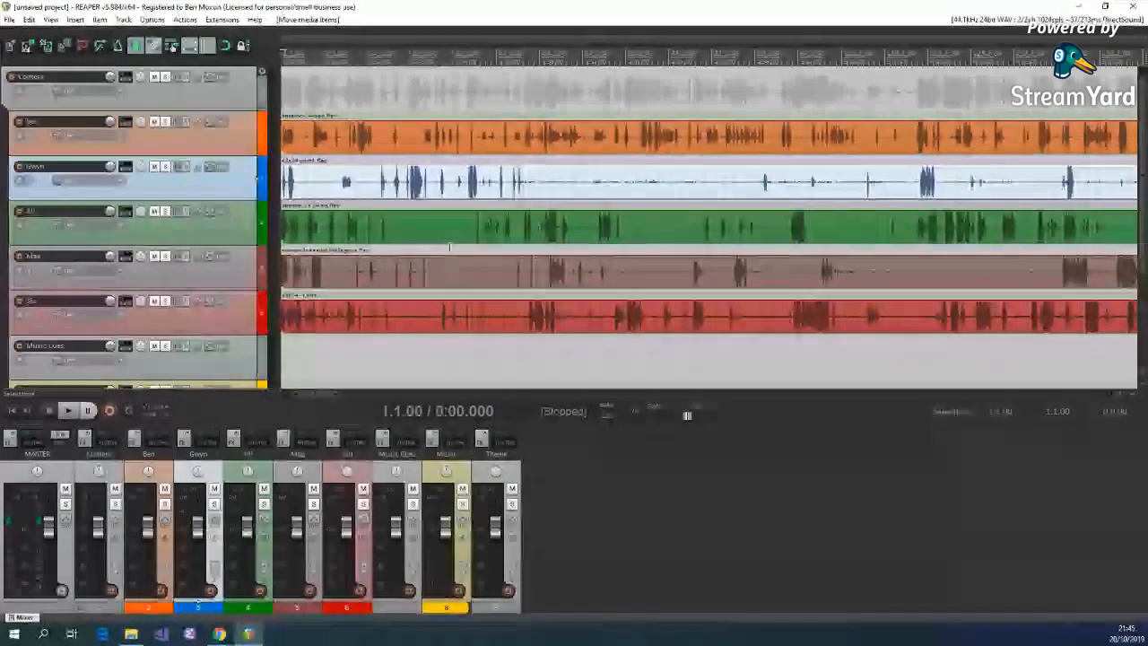
pyautogui.moveTo(468, 322); pyautogui.dragTo(519, 329)
pyautogui.moveTo(424, 242); pyautogui.dragTo(473, 245)
pyautogui.moveTo(449, 194); pyautogui.dragTo(464, 196)
pyautogui.moveTo(401, 143); pyautogui.dragTo(480, 147)
# Nudge the recording on track 2 slightly earlier and mark the sync spikes on track 5 with the edit cursor
pyautogui.scroll(5, 323, 290)
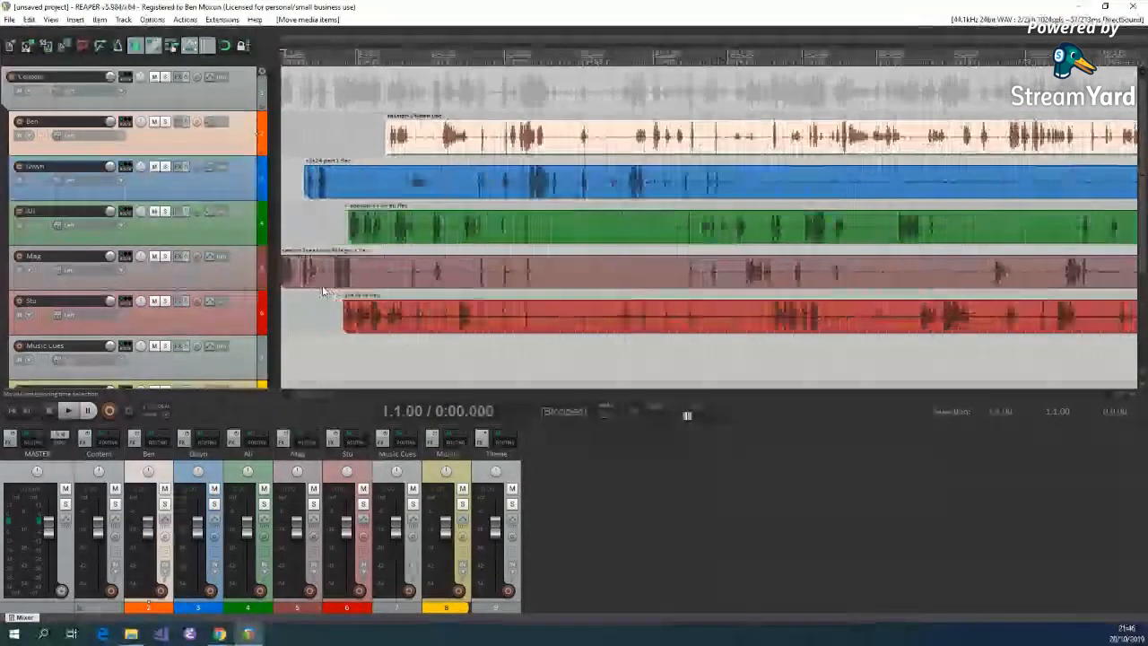
pyautogui.scroll(2, 323, 290)
pyautogui.moveTo(754, 142); pyautogui.dragTo(738, 141)
pyautogui.click(716, 268)
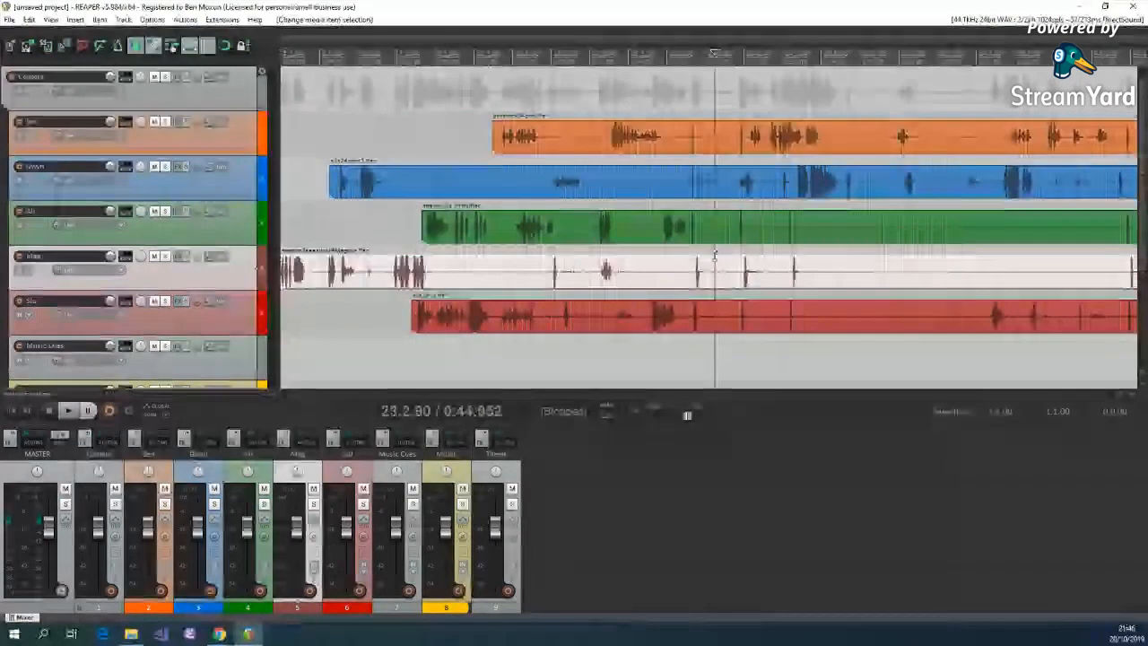
pyautogui.moveTo(711, 271); pyautogui.dragTo(668, 271)
pyautogui.click(786, 356)
pyautogui.click(738, 274)
pyautogui.click(814, 289)
# Nudge the recordings on tracks 6, 4, 3 and 2 to line up with track 5's spikes, and play back from 0:32.940
pyautogui.moveTo(779, 314); pyautogui.dragTo(793, 323)
pyautogui.moveTo(814, 234); pyautogui.dragTo(819, 234)
pyautogui.moveTo(805, 196); pyautogui.dragTo(822, 208)
pyautogui.moveTo(818, 151); pyautogui.dragTo(833, 156)
pyautogui.click(598, 362)
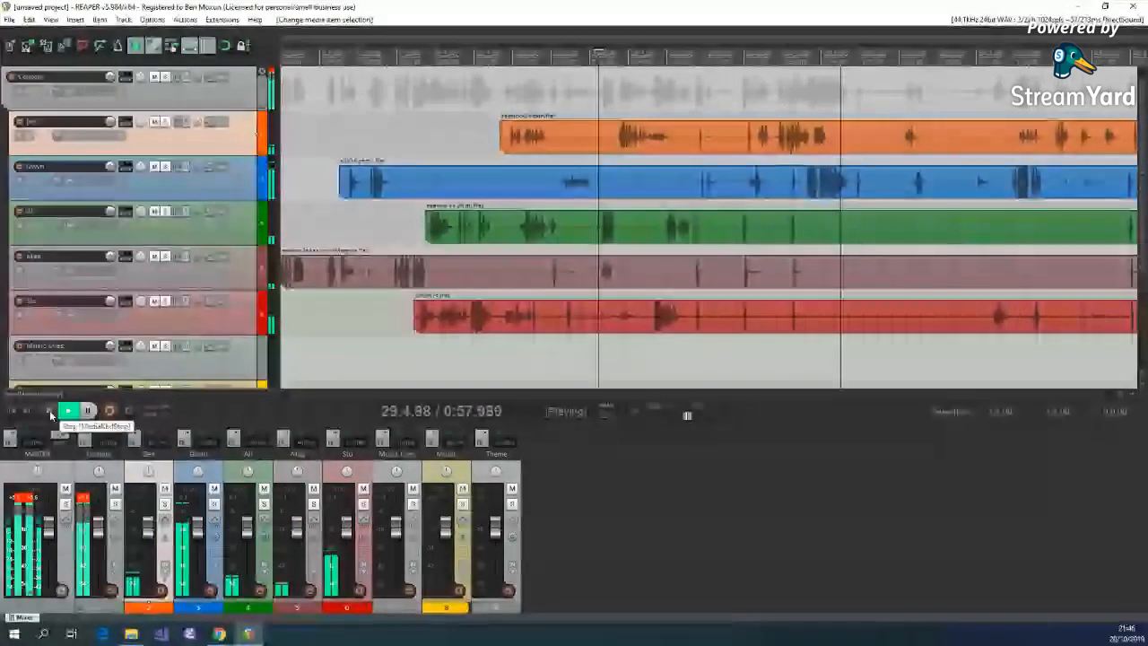
pyautogui.click(51, 414)
# Try lining up the recording on track 6 with the other tracks' second group of spikes, and play back from 1:15.167
pyautogui.moveTo(657, 330); pyautogui.dragTo(952, 323)
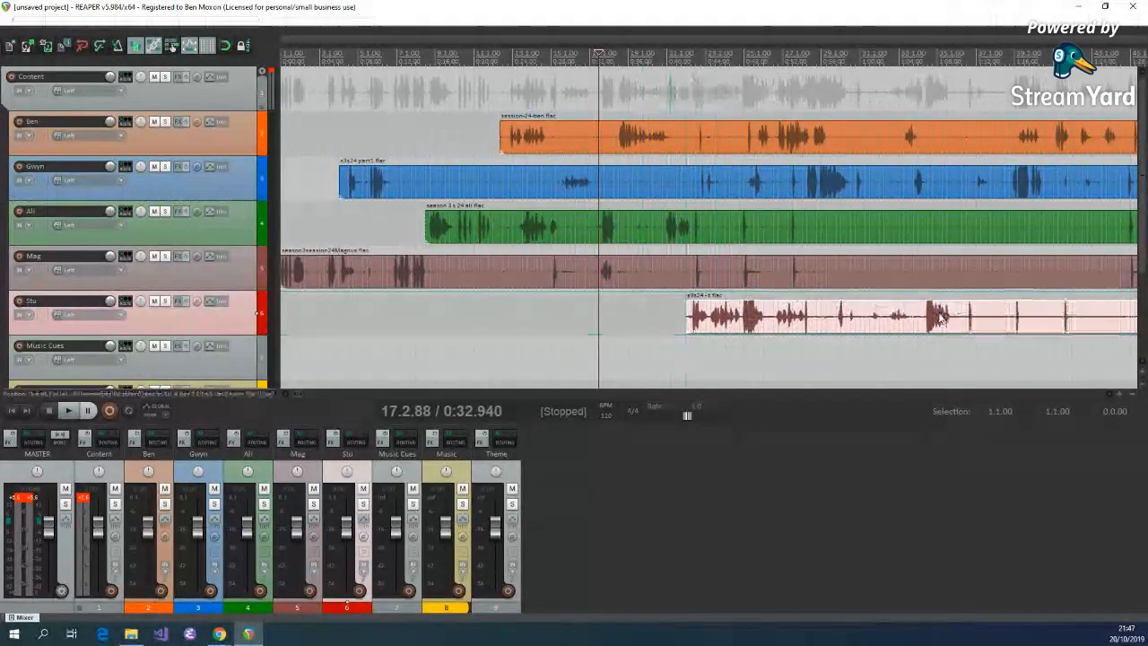
pyautogui.click(1113, 394)
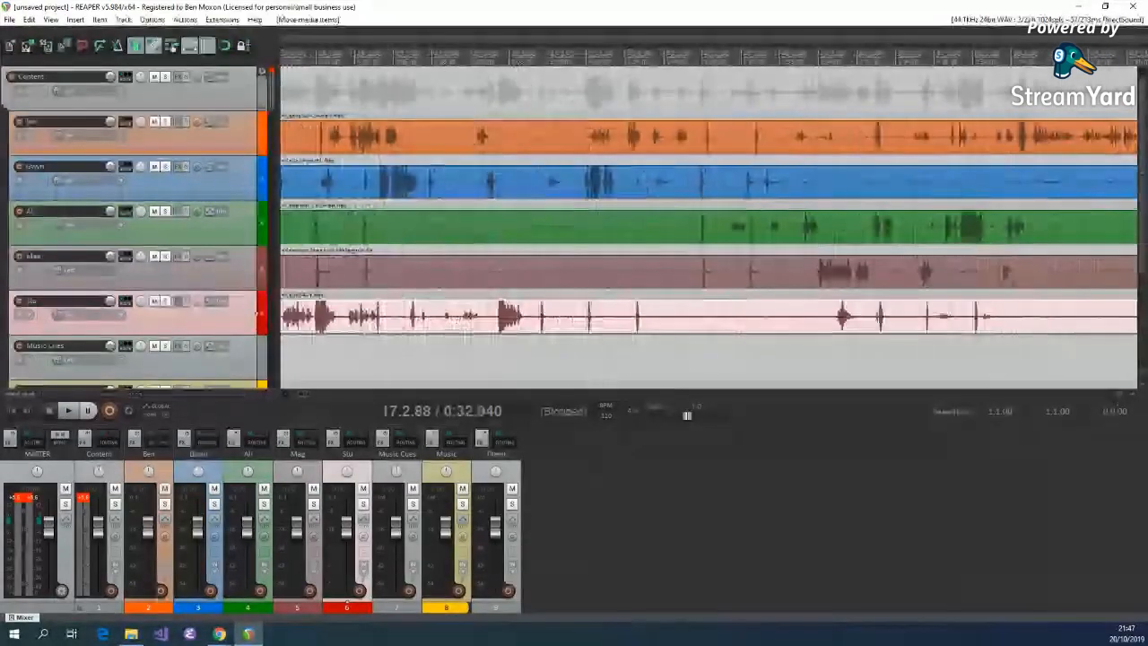
pyautogui.moveTo(736, 326); pyautogui.dragTo(897, 314)
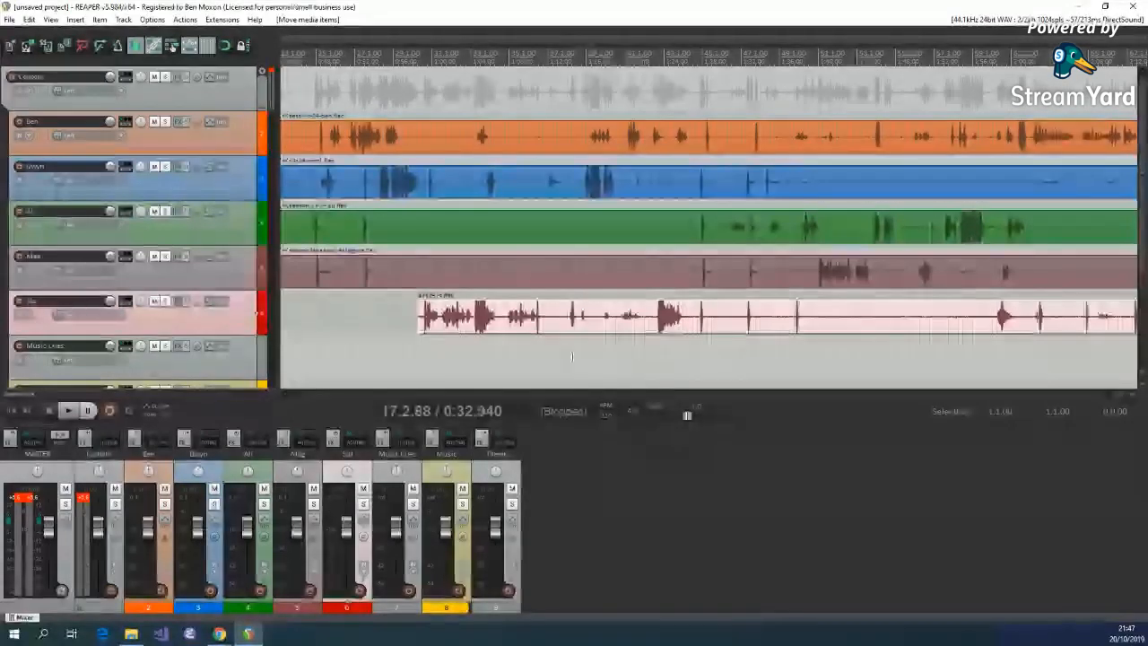
pyautogui.click(572, 316)
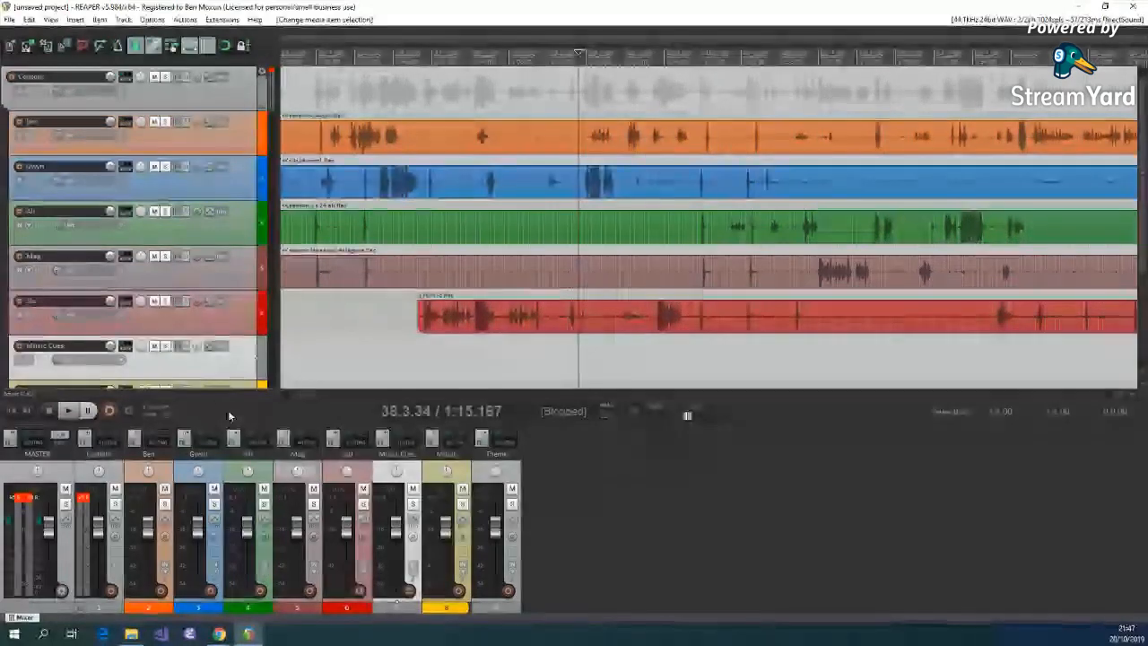
pyautogui.click(67, 411)
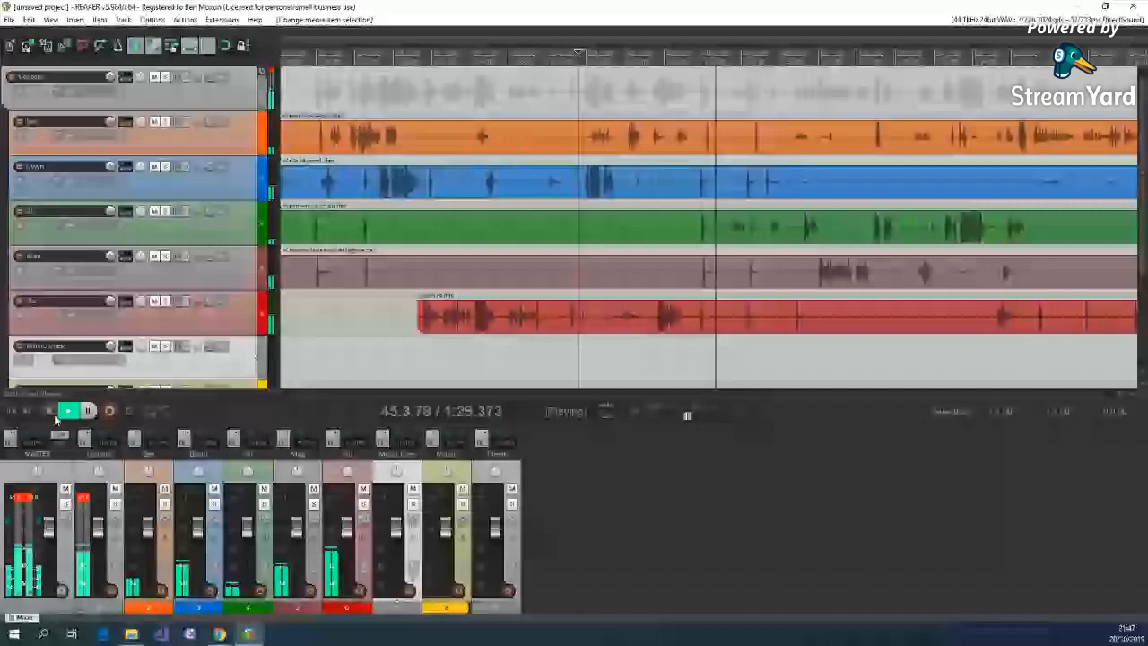
pyautogui.press('space')
# Pull the track 6 recording back and nudge tracks 3, 5, 6 and 2 until their spikes line up, checking by playback from 1:27.055
pyautogui.moveTo(791, 320); pyautogui.dragTo(679, 334)
pyautogui.click(609, 316)
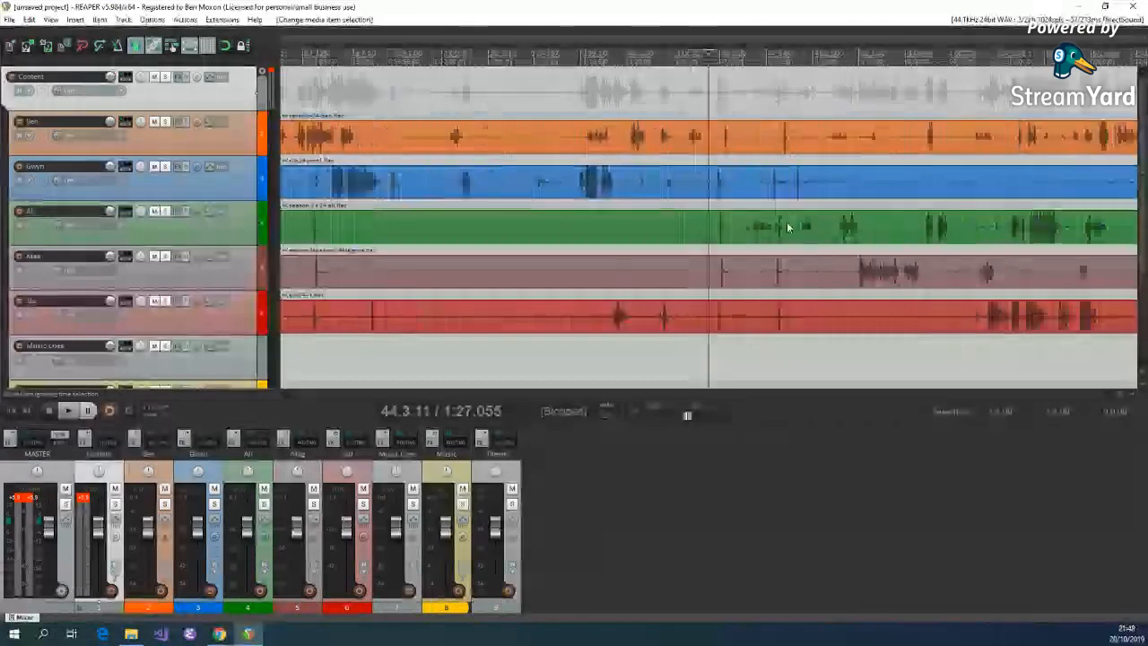
pyautogui.scroll(4, 786, 224)
pyautogui.moveTo(889, 191)
pyautogui.mouseDown()
pyautogui.moveTo(910, 188)
pyautogui.moveTo(900, 190)
pyautogui.mouseUp()
pyautogui.moveTo(907, 264); pyautogui.dragTo(913, 265)
pyautogui.moveTo(903, 330); pyautogui.dragTo(911, 330)
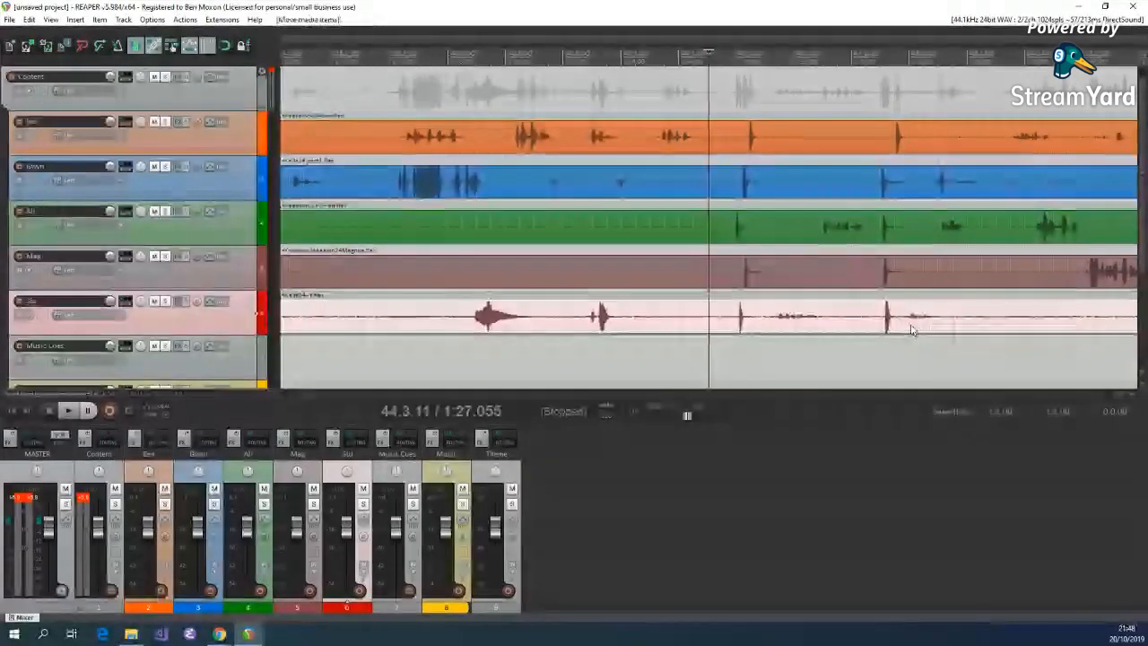
pyautogui.moveTo(923, 139); pyautogui.dragTo(903, 141)
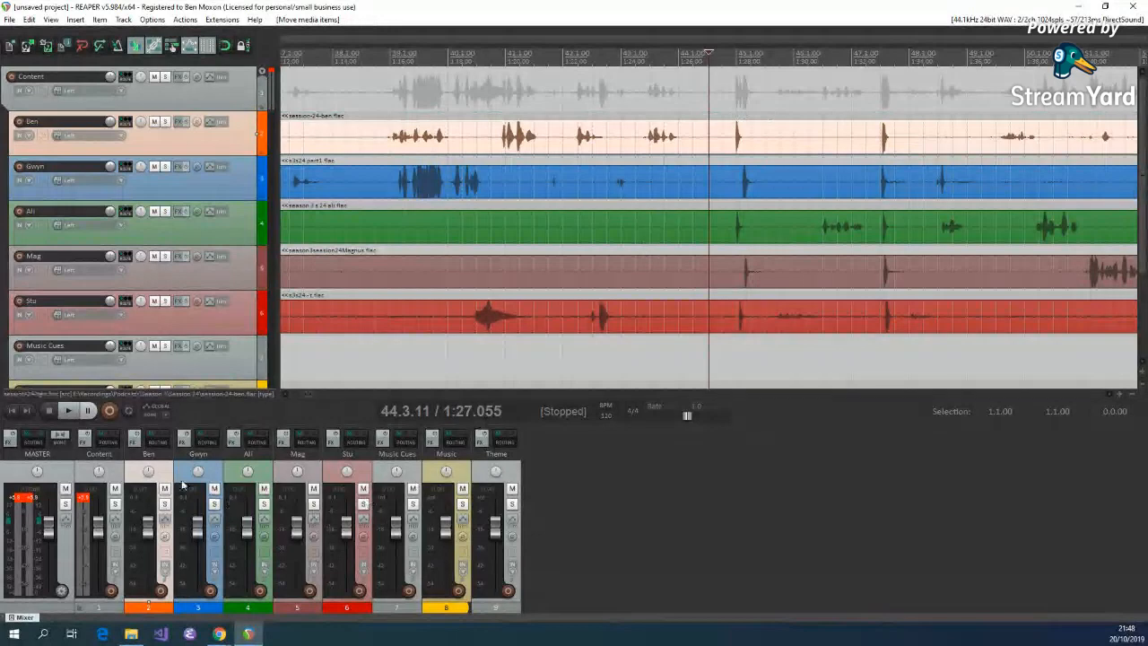
pyautogui.click(65, 411)
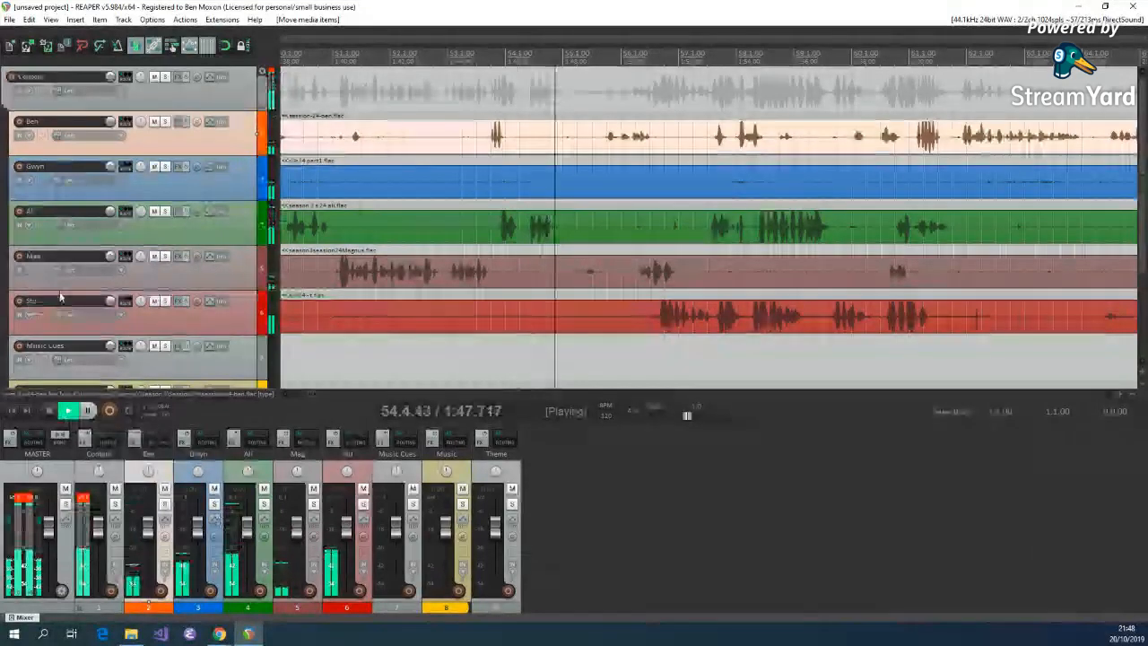
pyautogui.click(47, 411)
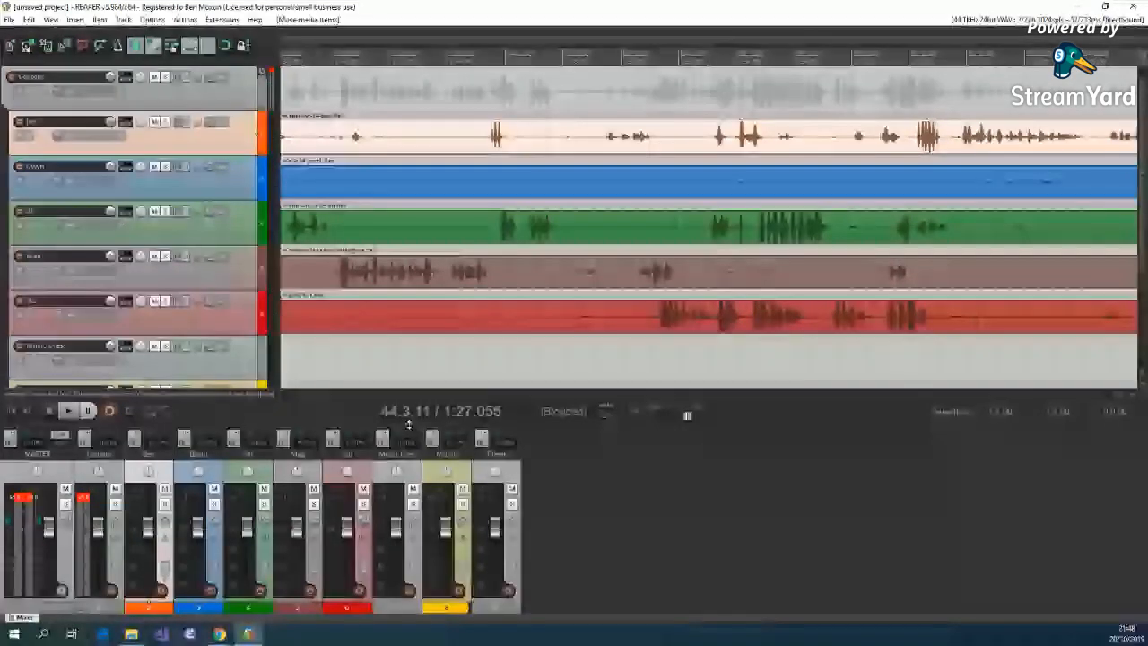
# Solo track 2, select a quiet section of about 4 seconds starting at 1:06.106, and audition it with repeat enabled
pyautogui.click(281, 395)
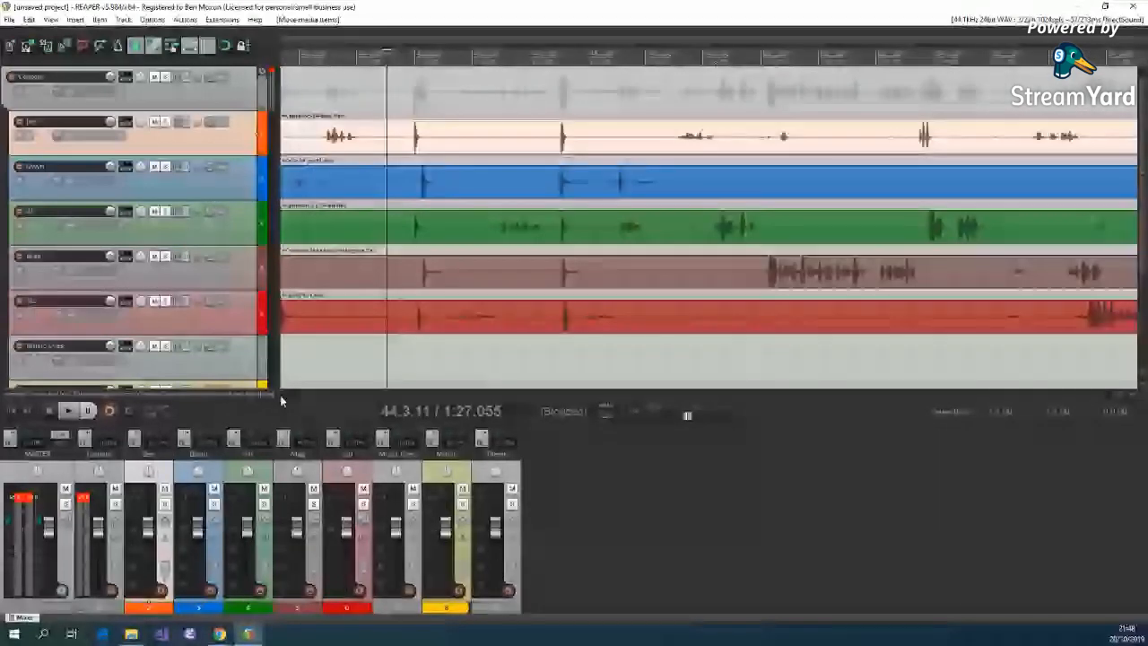
pyautogui.click(281, 397)
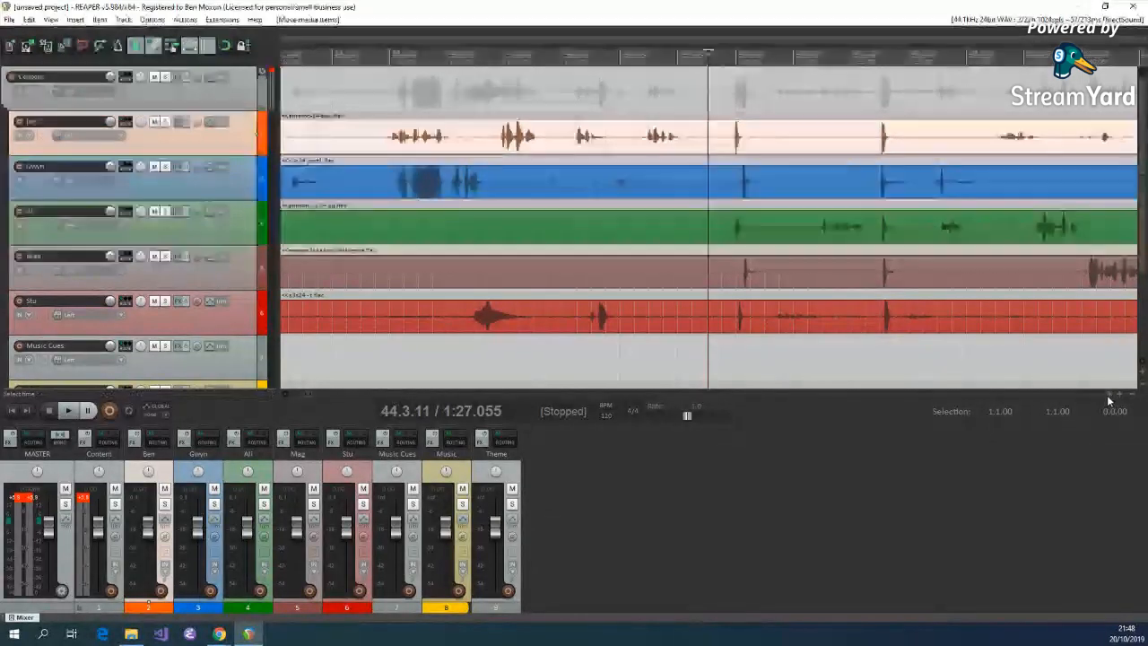
pyautogui.moveTo(308, 393); pyautogui.dragTo(305, 394)
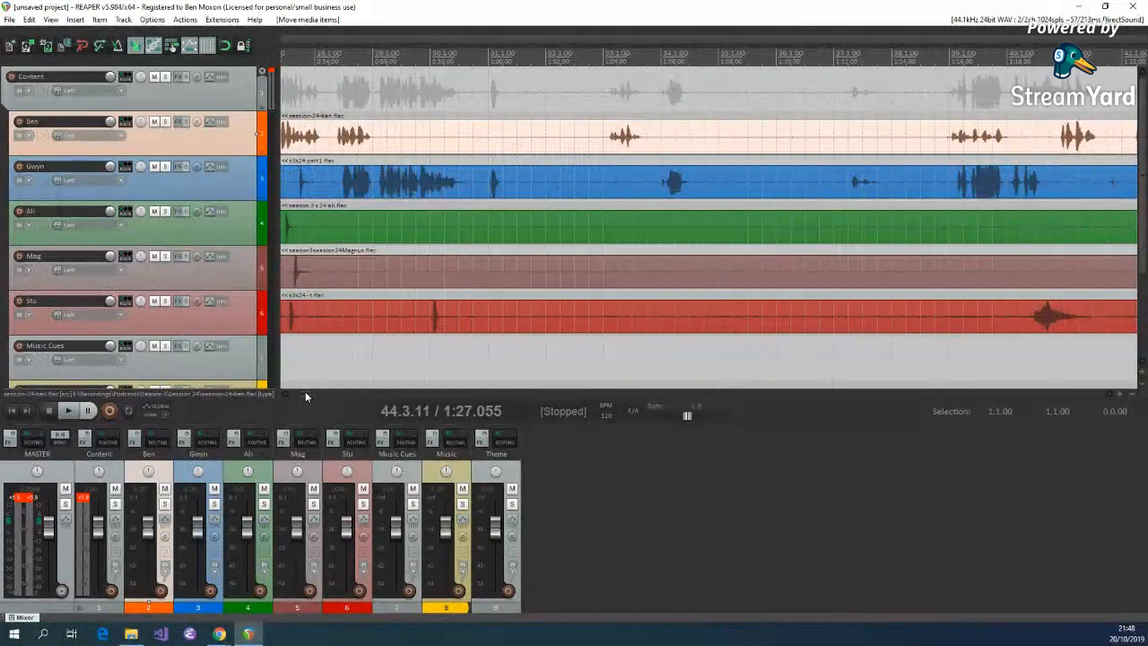
pyautogui.click(165, 123)
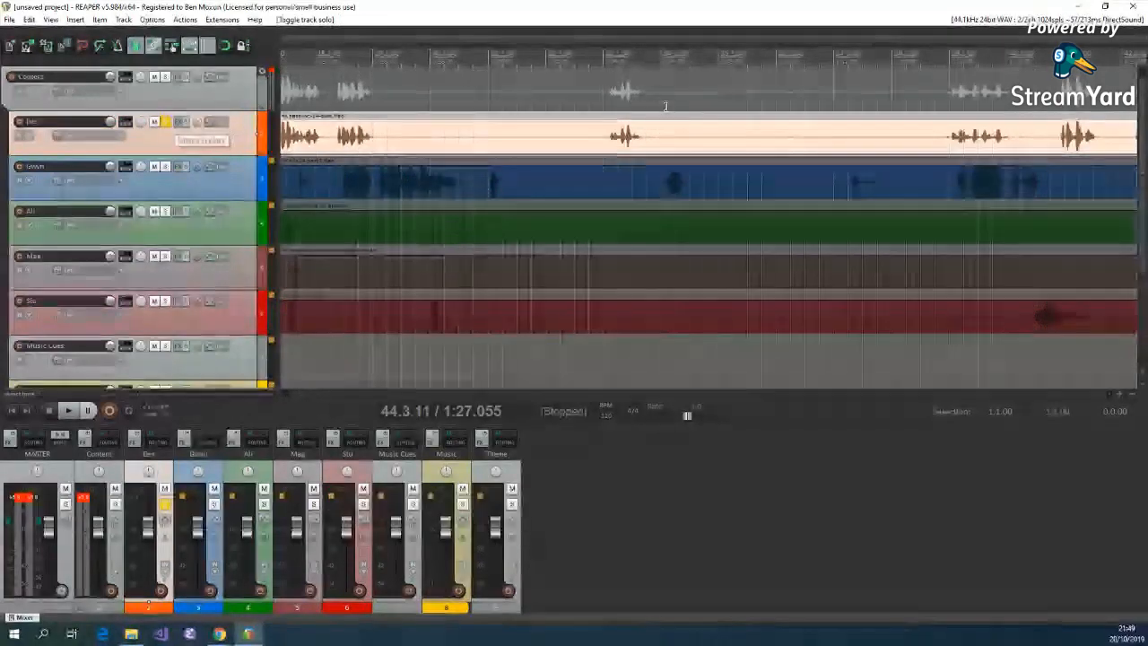
pyautogui.moveTo(665, 106); pyautogui.dragTo(782, 105)
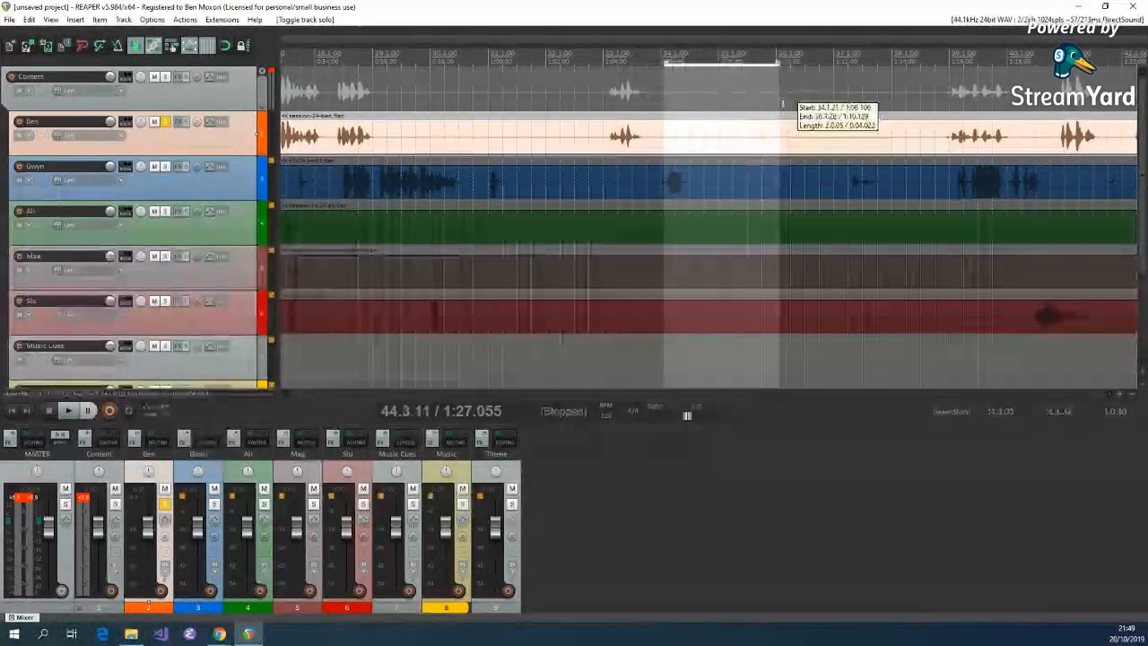
pyautogui.click(670, 134)
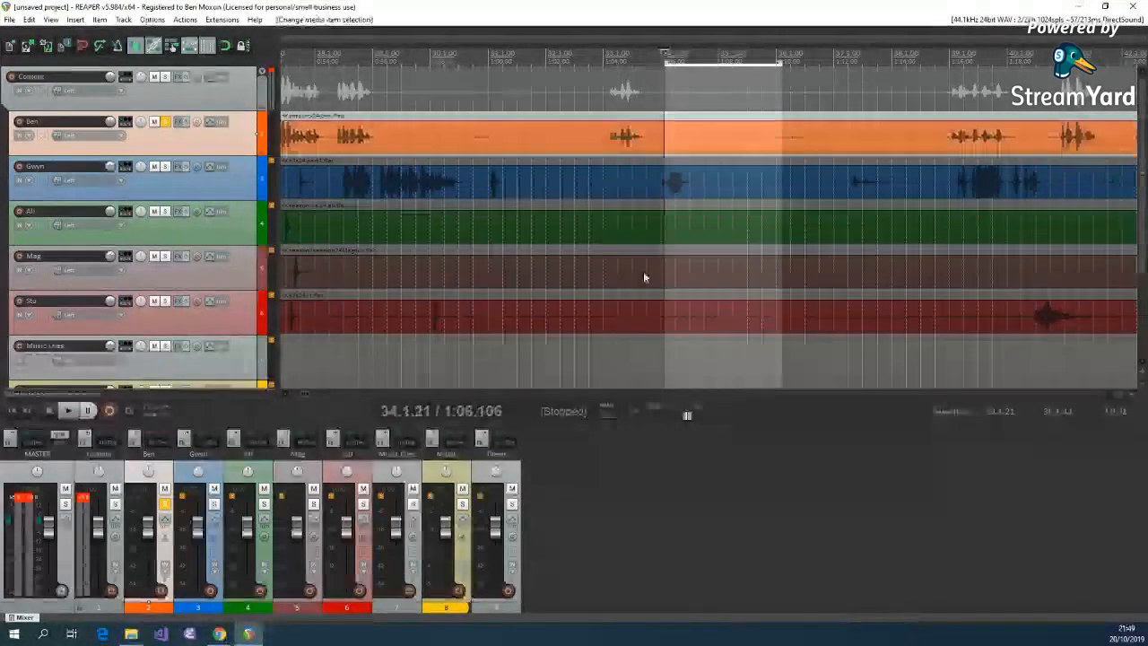
pyautogui.click(128, 411)
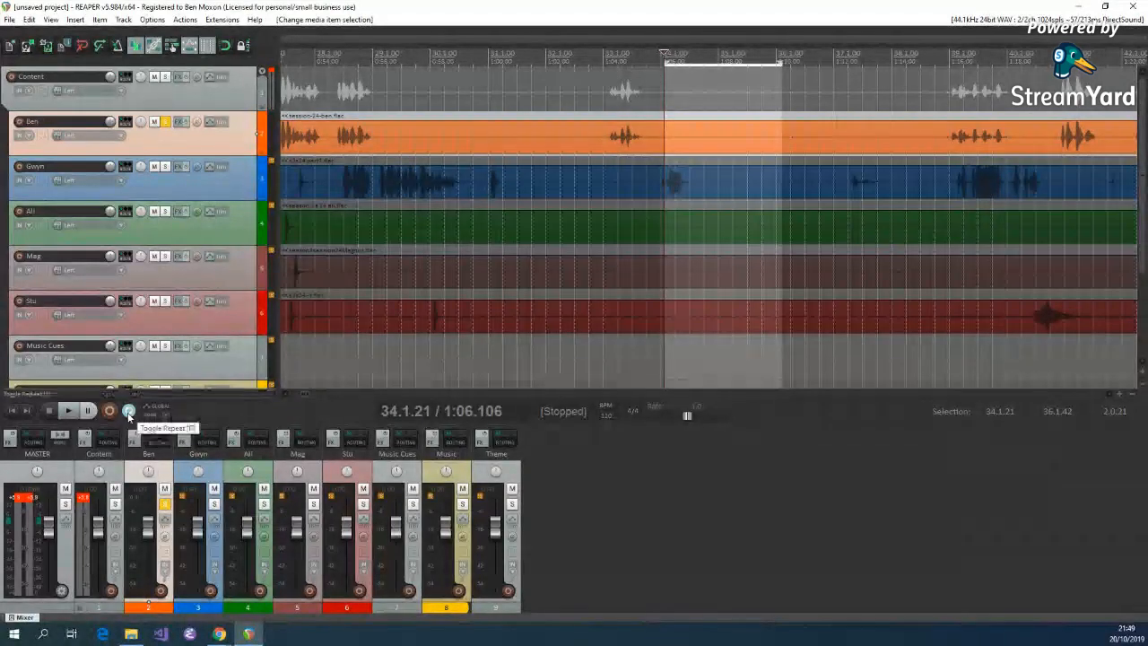
pyautogui.click(49, 412)
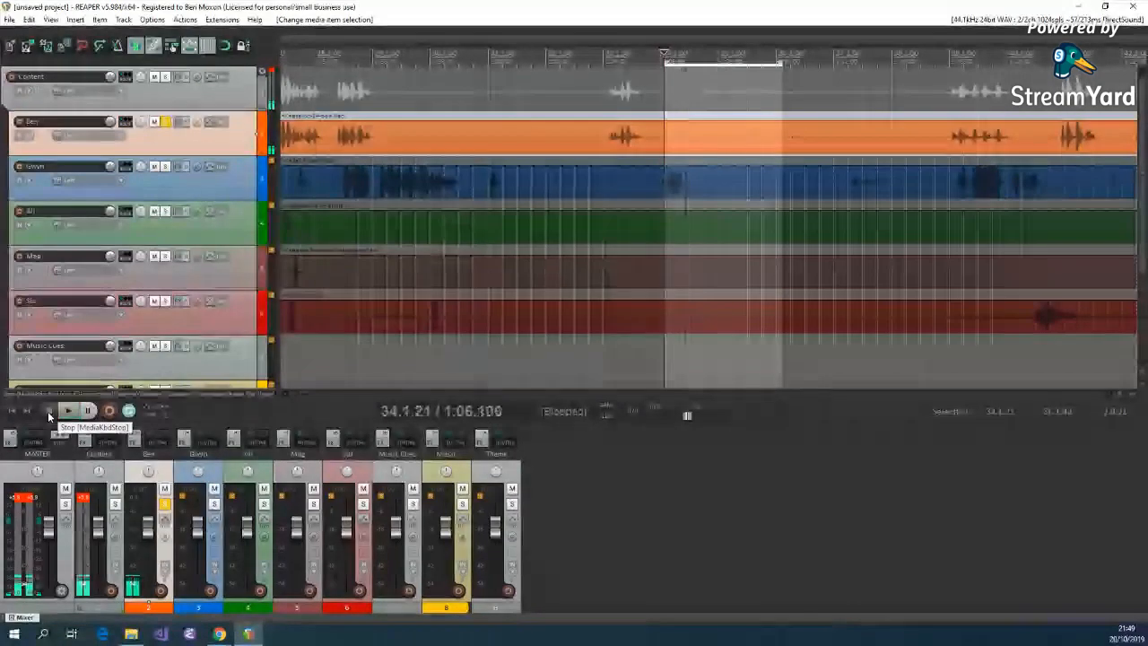
# Add the light-single-track-chain FX chain to track 2 and move its effects window clear of the track controls
pyautogui.click(178, 122)
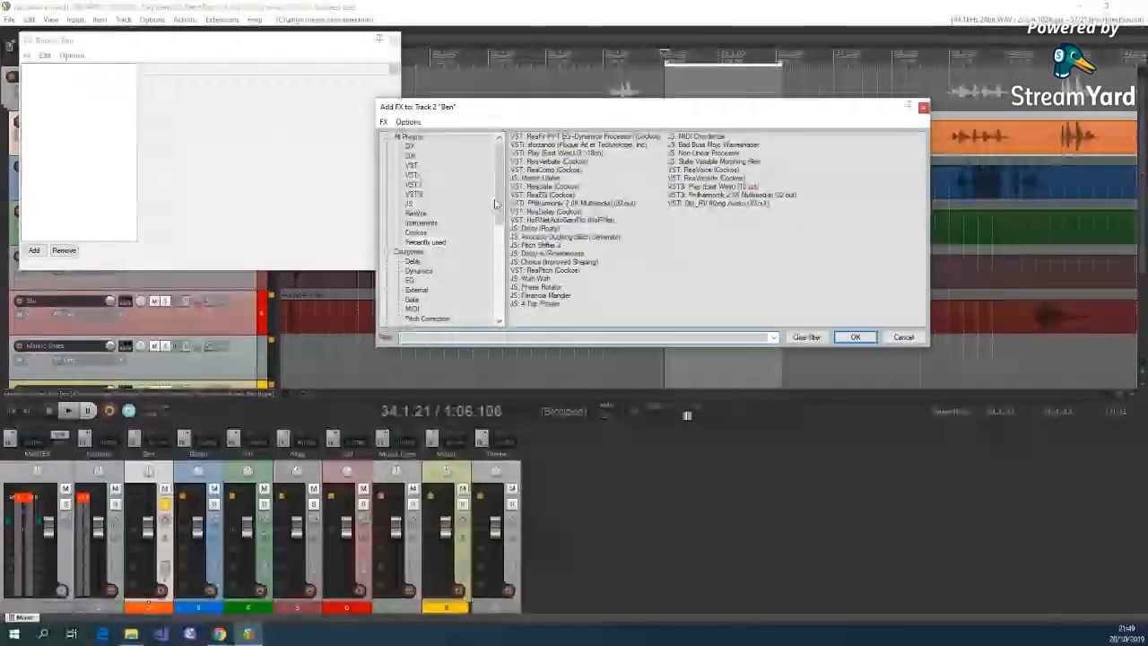
pyautogui.moveTo(499, 186); pyautogui.dragTo(497, 296)
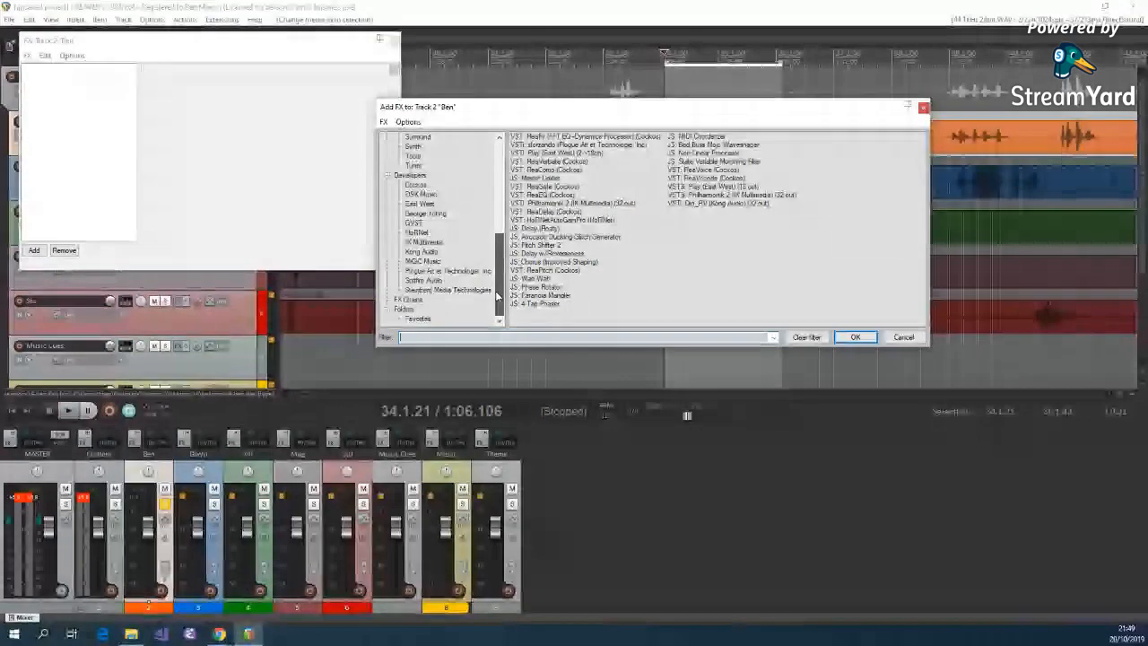
pyautogui.click(408, 300)
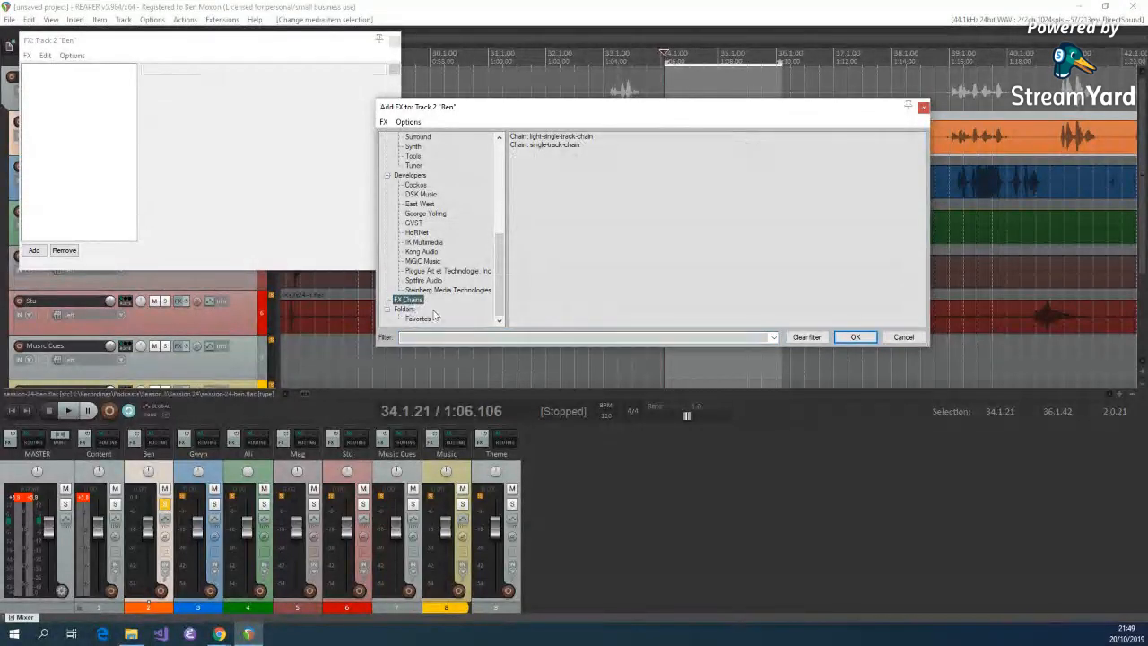
pyautogui.click(556, 137)
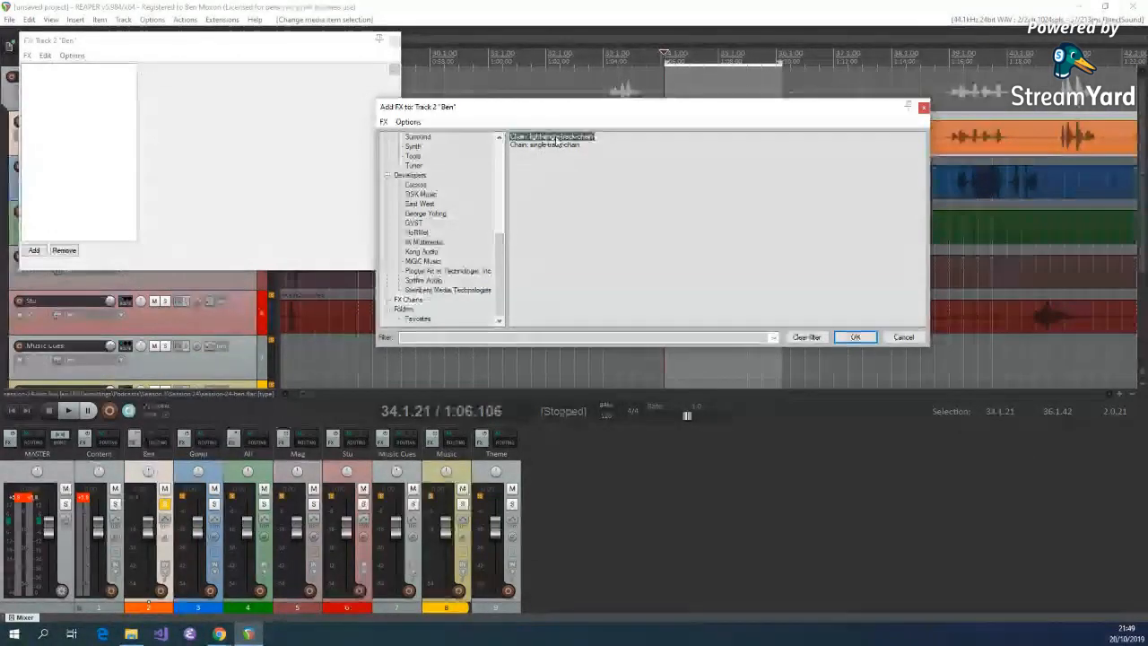
pyautogui.click(854, 337)
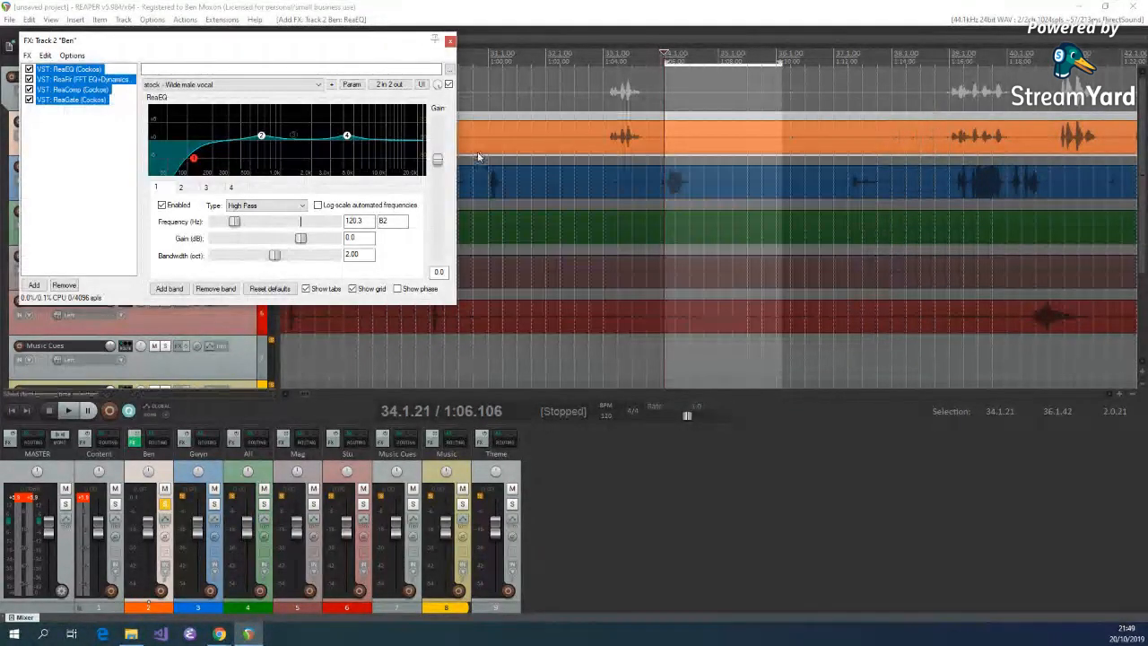
pyautogui.moveTo(331, 49); pyautogui.dragTo(802, 198)
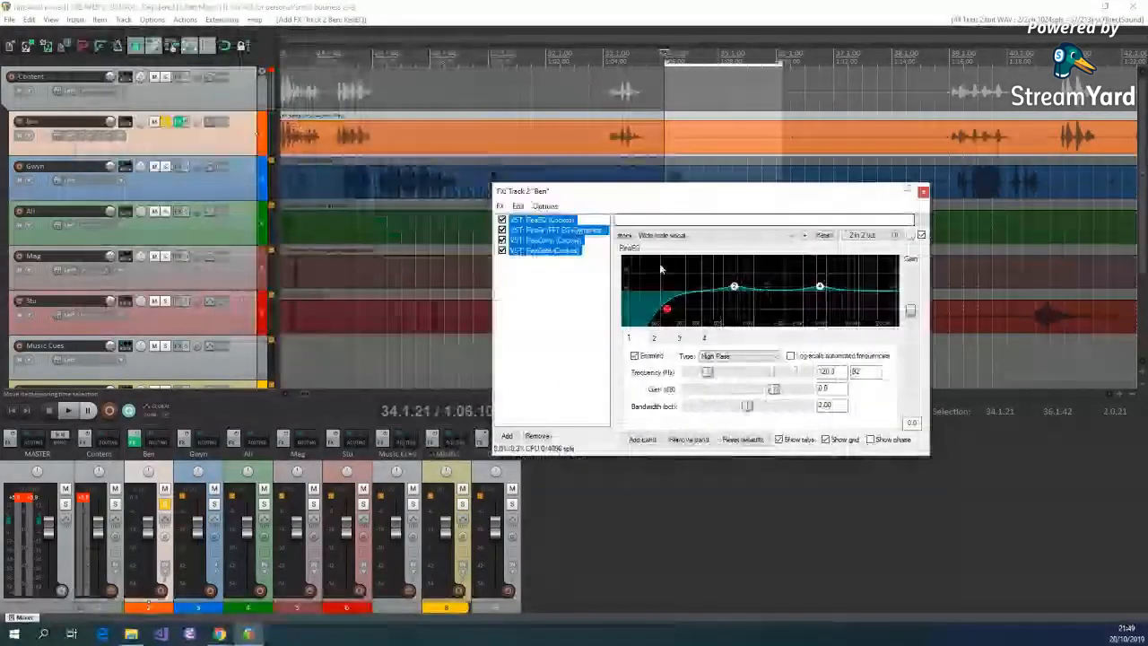
# Examine the settings of ReaEQ, ReaFir, ReaComp and ReaGate in track 2's effects chain, ending on ReaFir
pyautogui.click(557, 221)
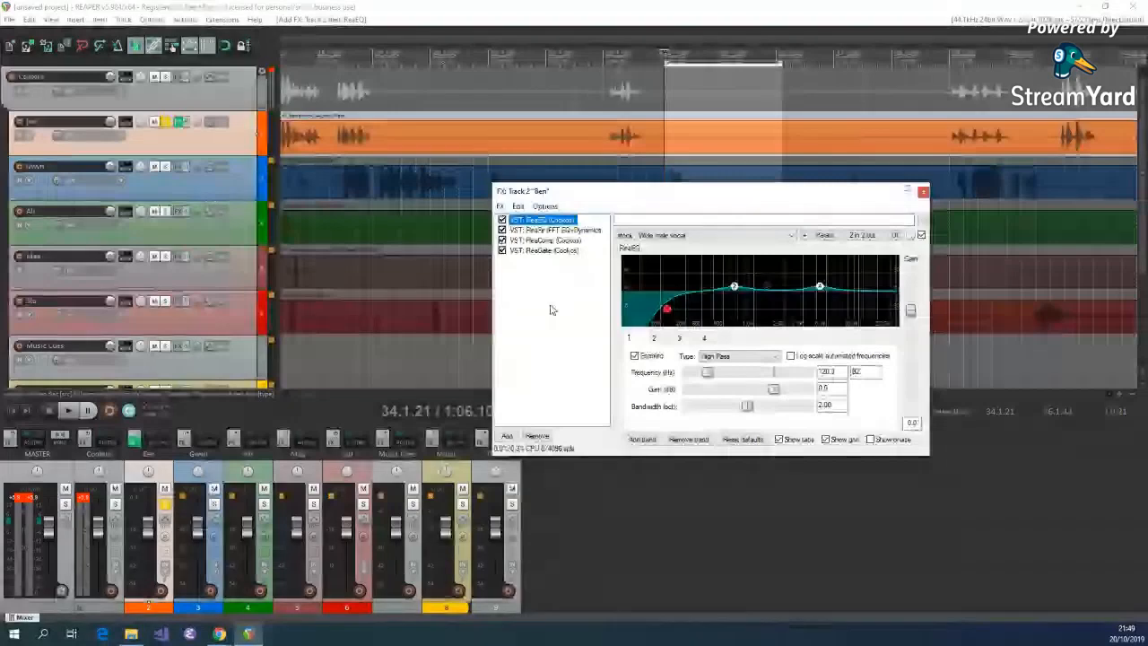
pyautogui.click(567, 231)
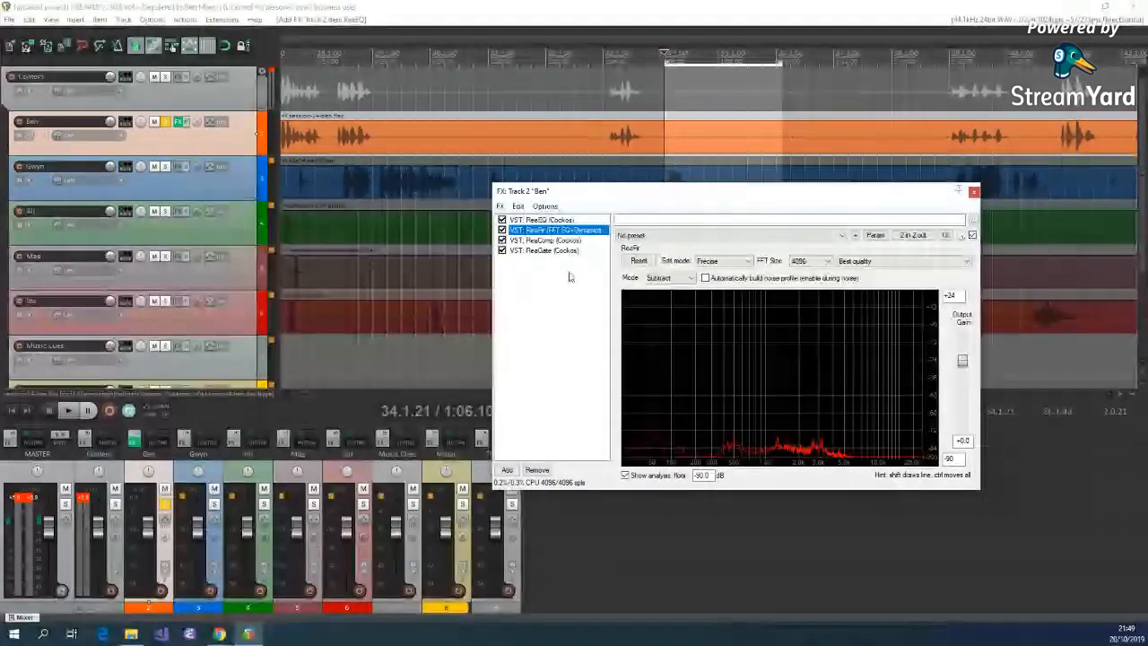
pyautogui.click(547, 240)
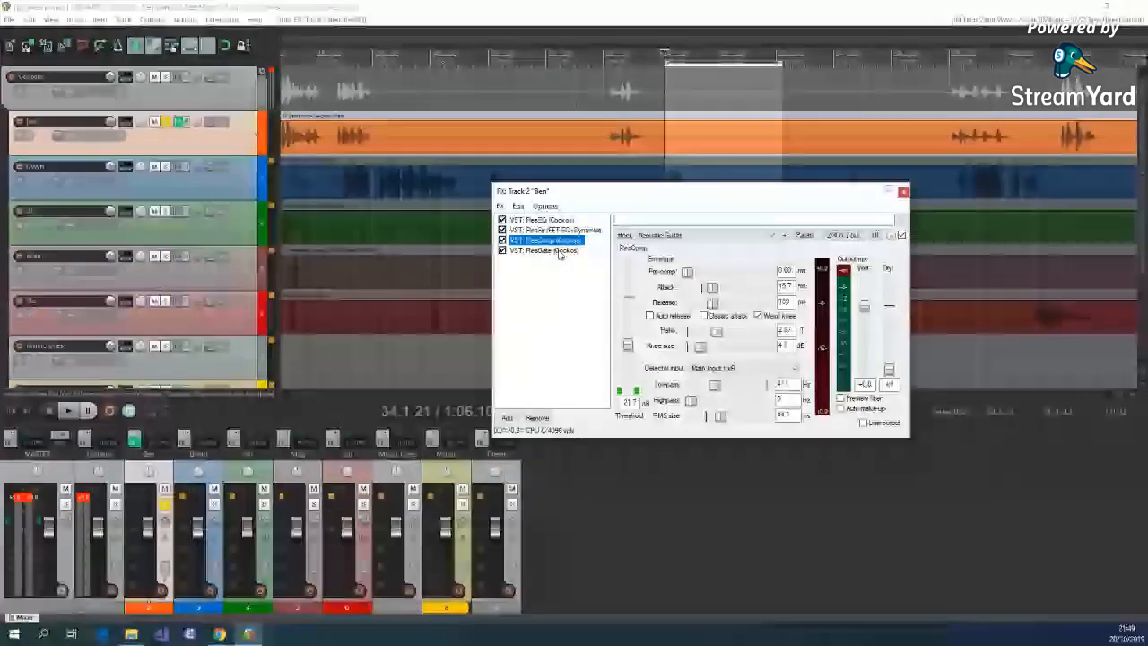
pyautogui.click(558, 251)
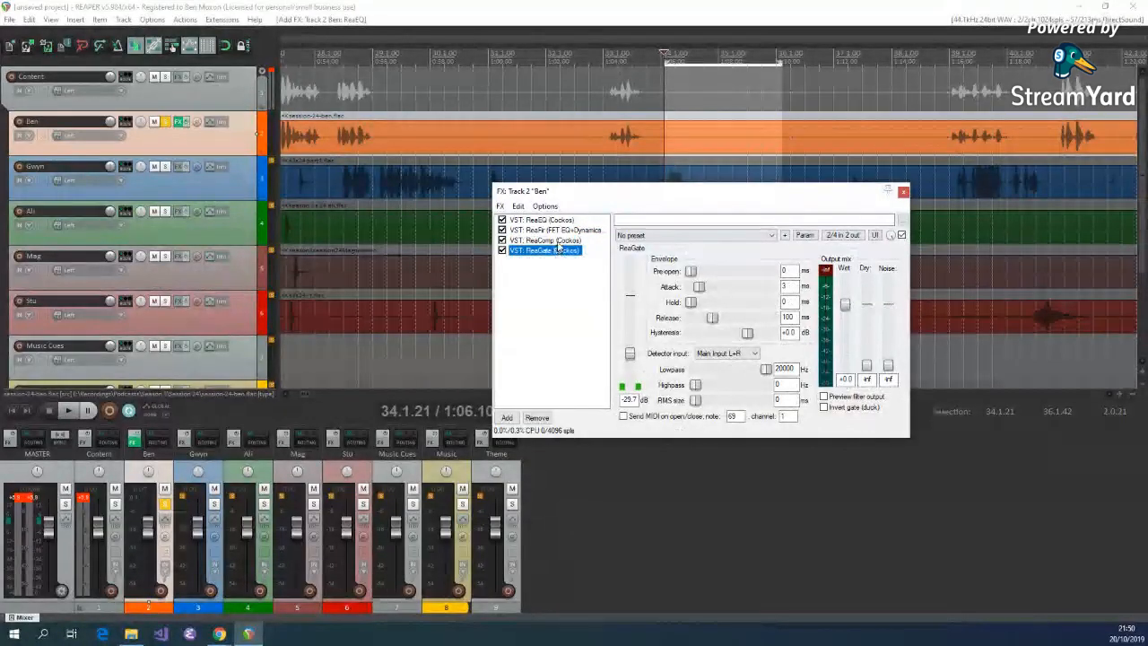
pyautogui.click(555, 240)
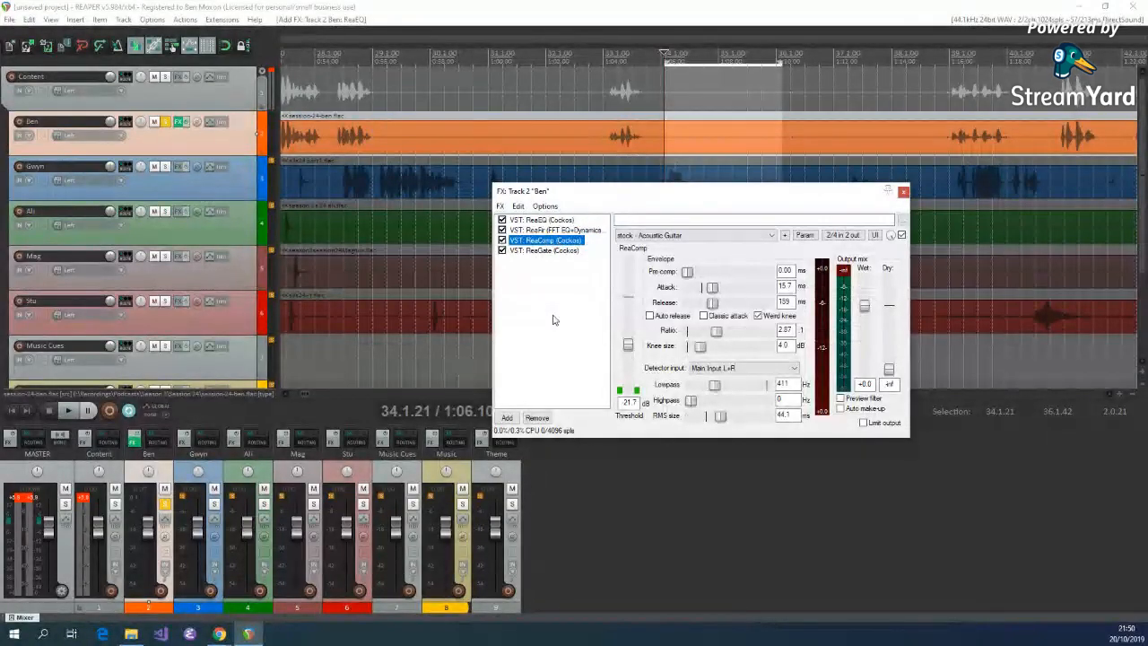
pyautogui.click(575, 230)
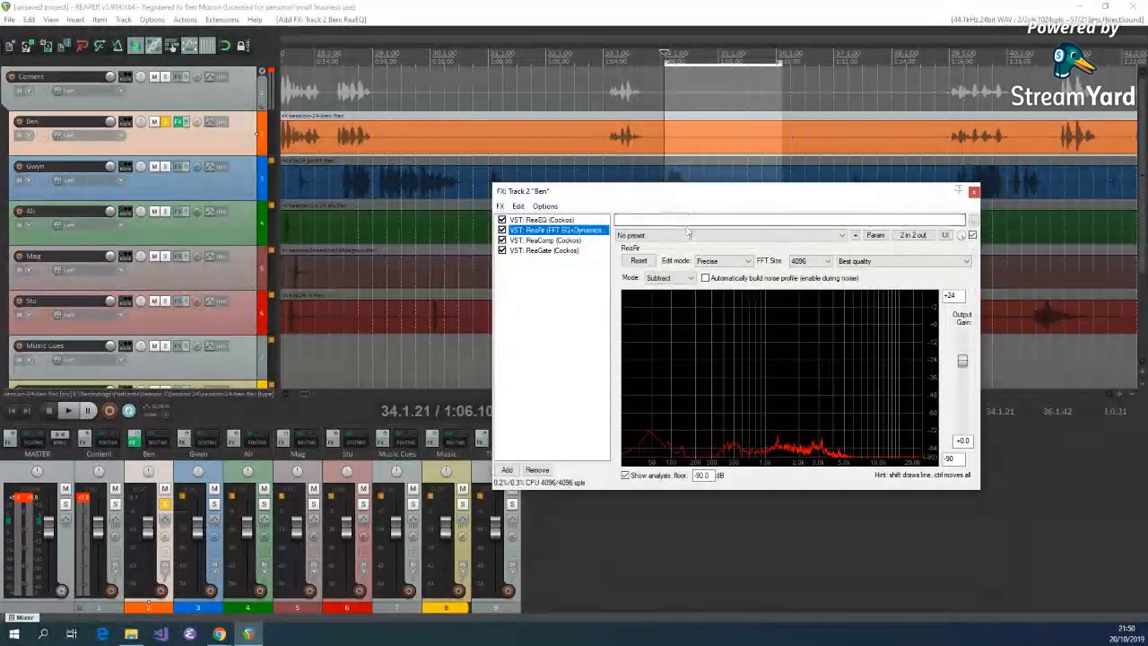
# Build track 2's noise profile in ReaFir's Subtract mode by looping the quiet section with automatic profile building on, and turn it off at the end
pyautogui.click(685, 279)
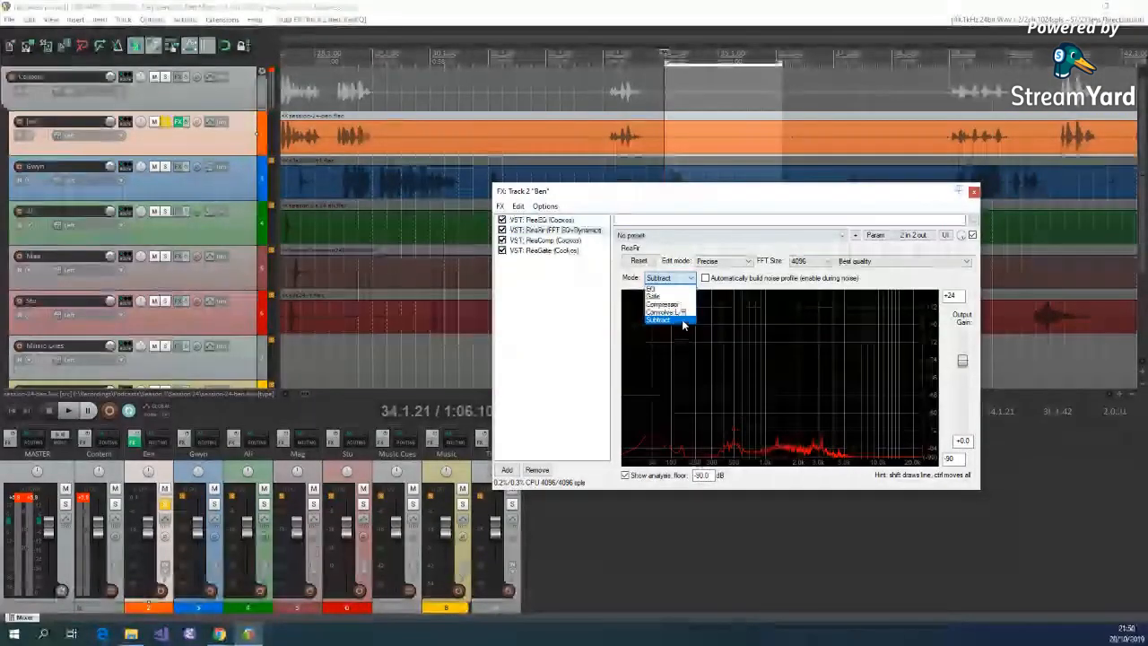
pyautogui.click(682, 319)
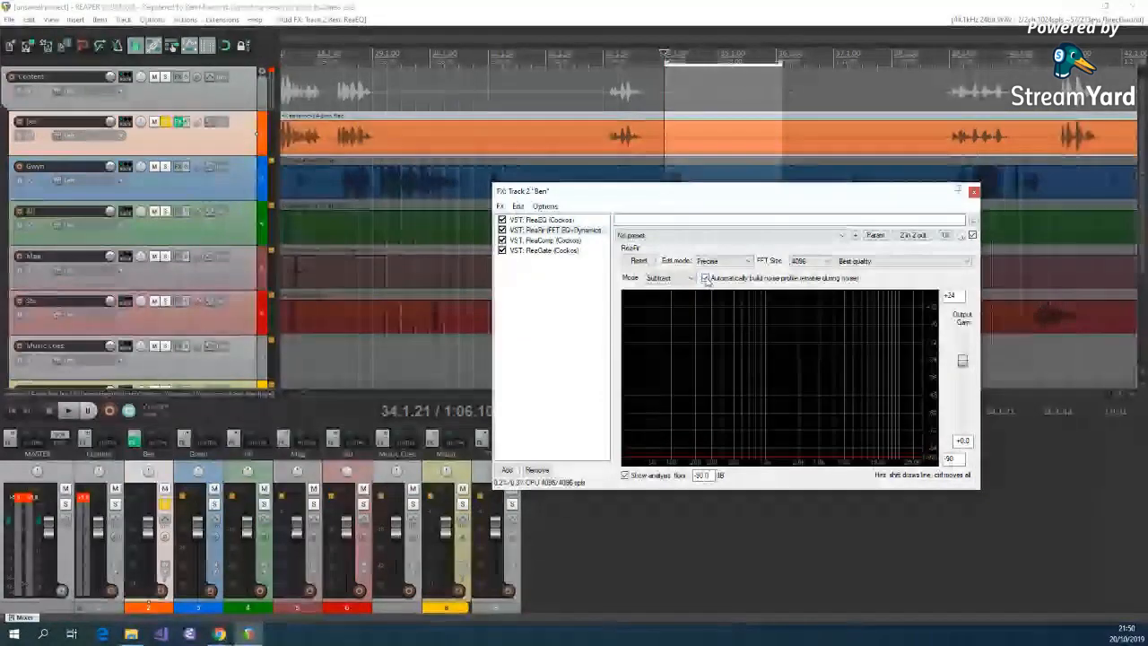
pyautogui.moveTo(710, 191); pyautogui.dragTo(781, 187)
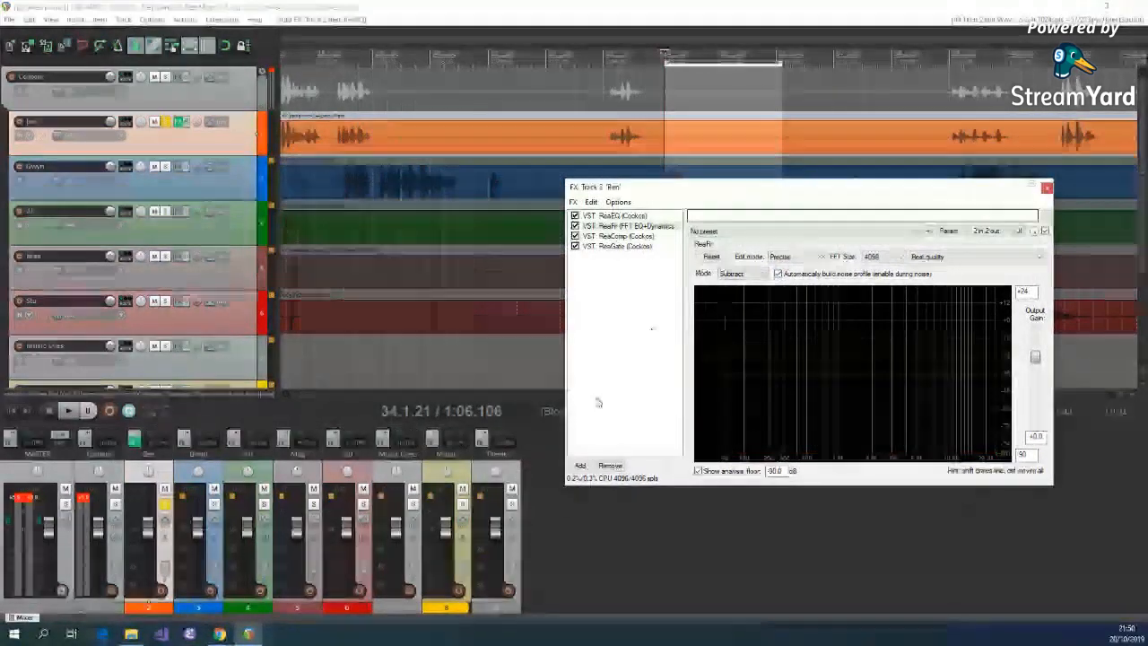
pyautogui.click(69, 410)
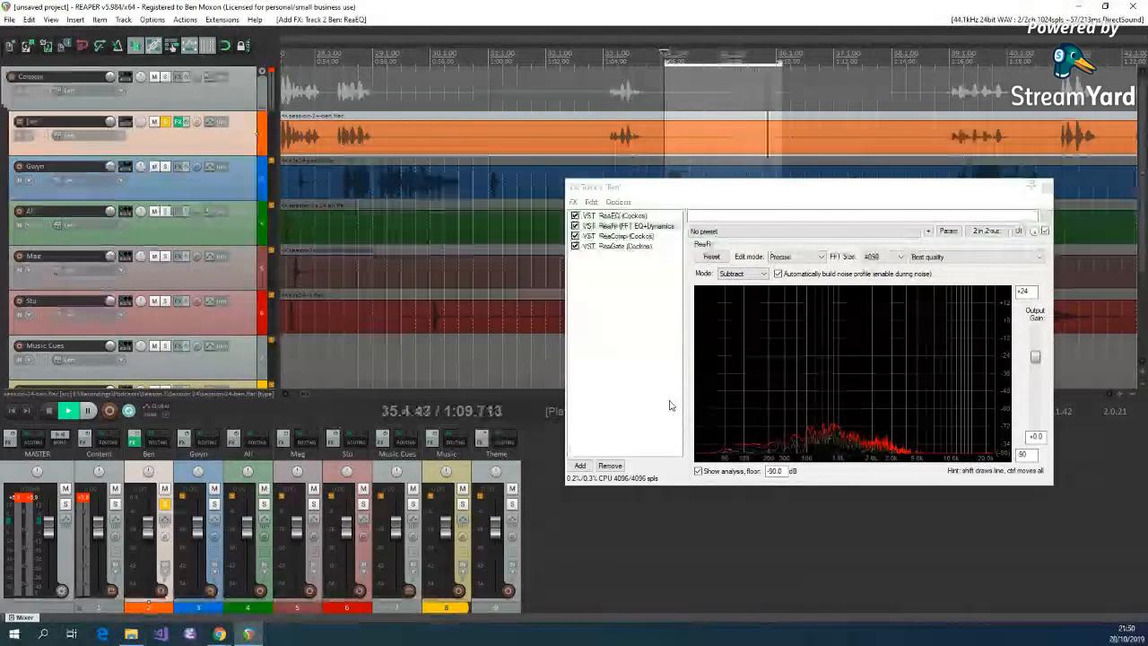
pyautogui.click(48, 411)
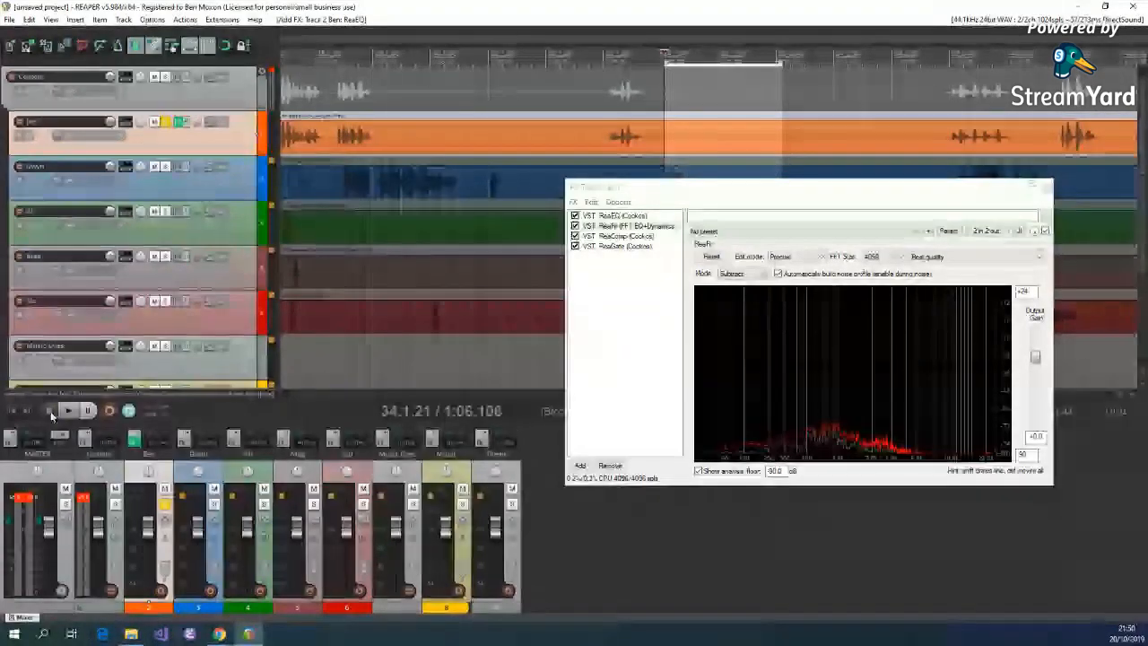
pyautogui.click(779, 275)
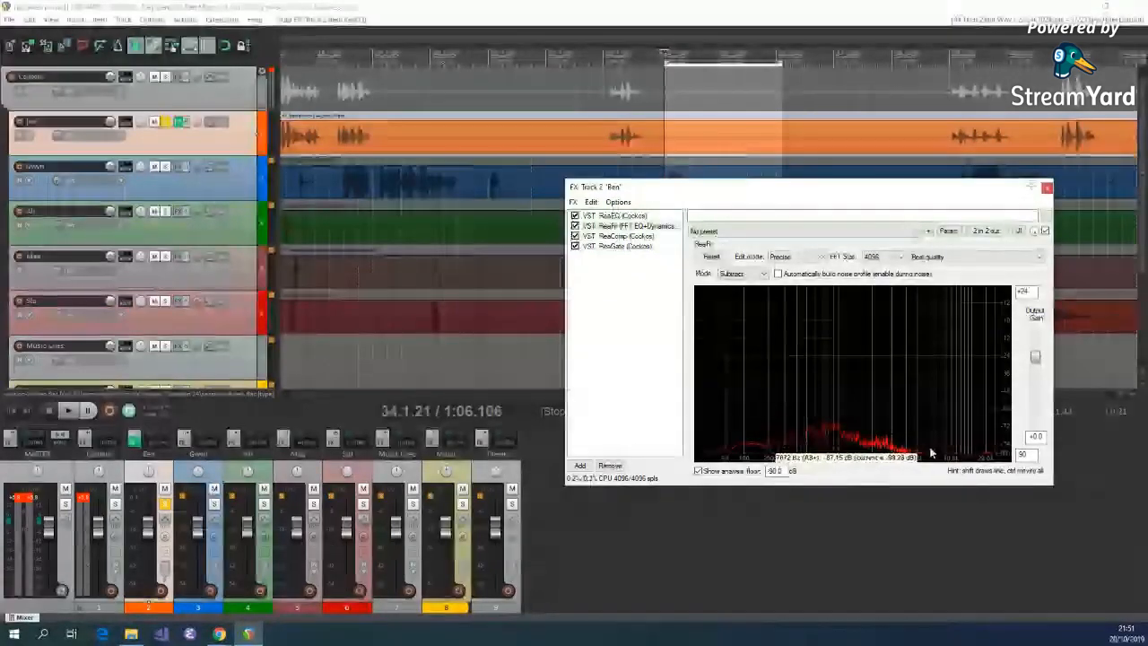
# Check track 2's noise reduction by playing it from 1:04.094 with repeat disabled
pyautogui.click(765, 277)
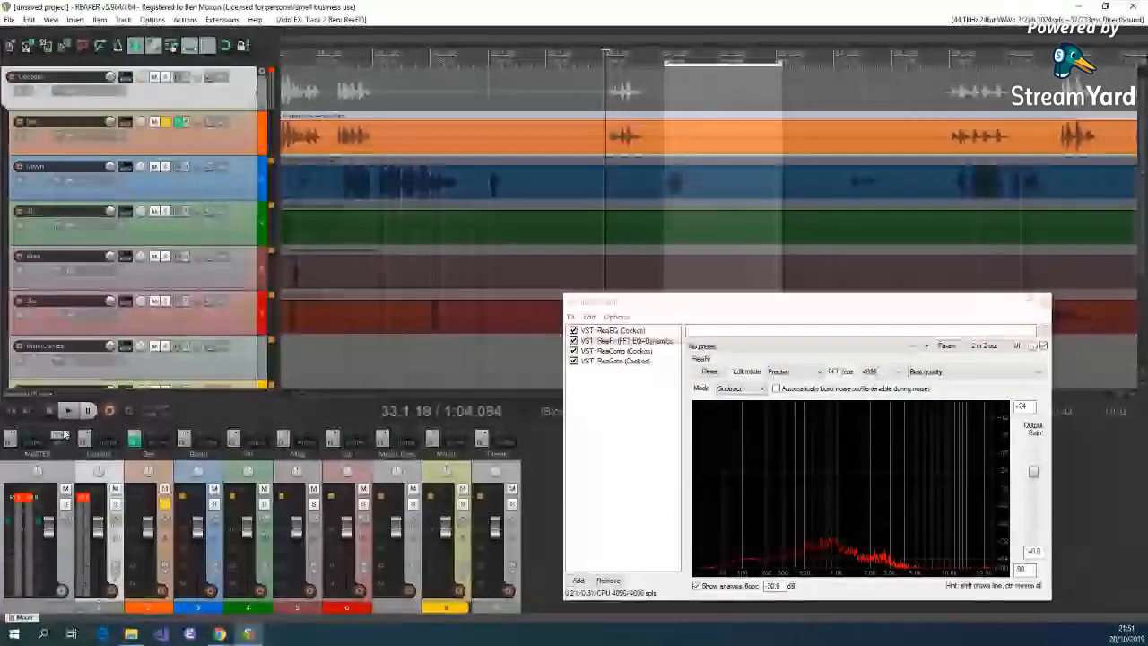
pyautogui.click(67, 411)
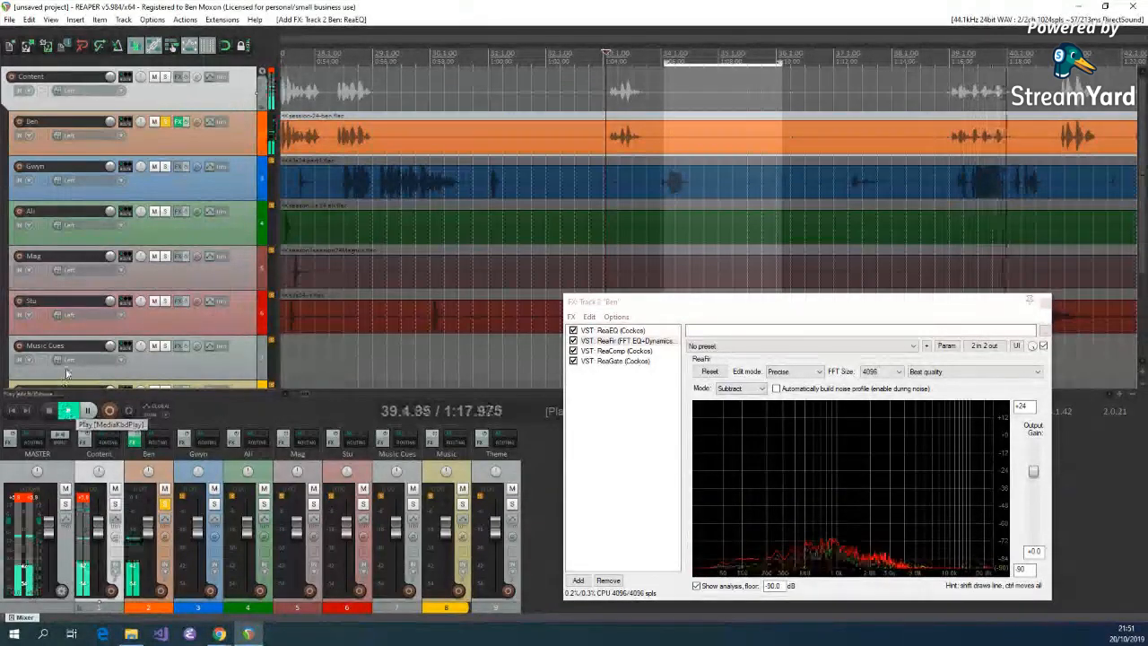
pyautogui.click(54, 410)
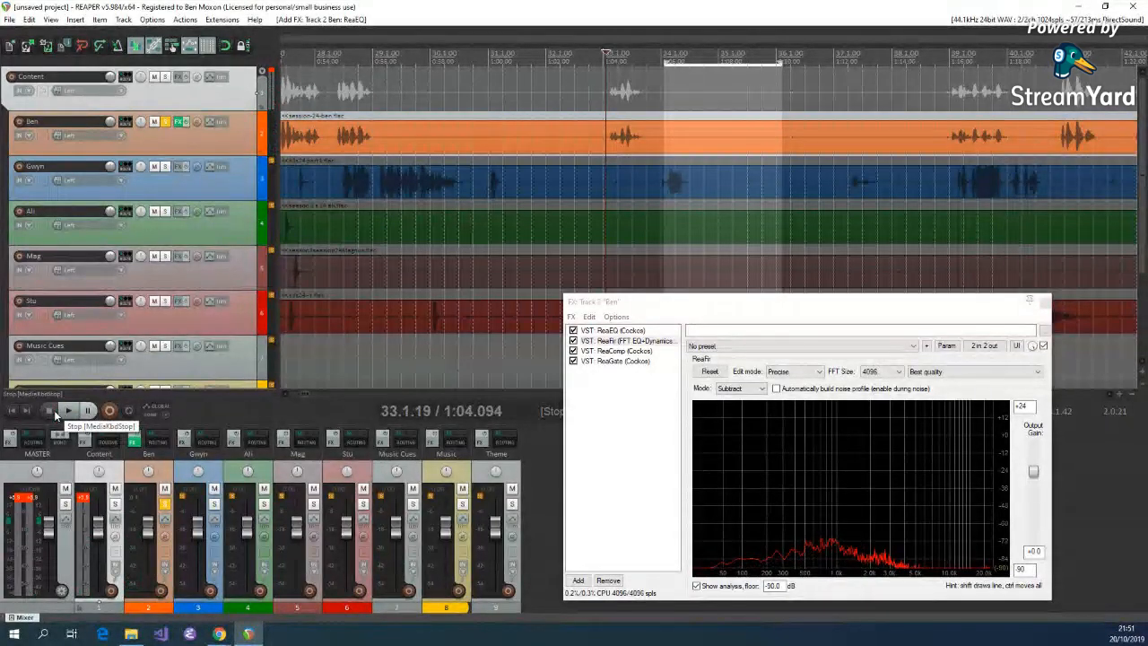
# Switch the solo from track 2 to track 3, select its quiet section of about 4 seconds starting at 1:07.246, and close track 2's effects window
pyautogui.click(698, 162)
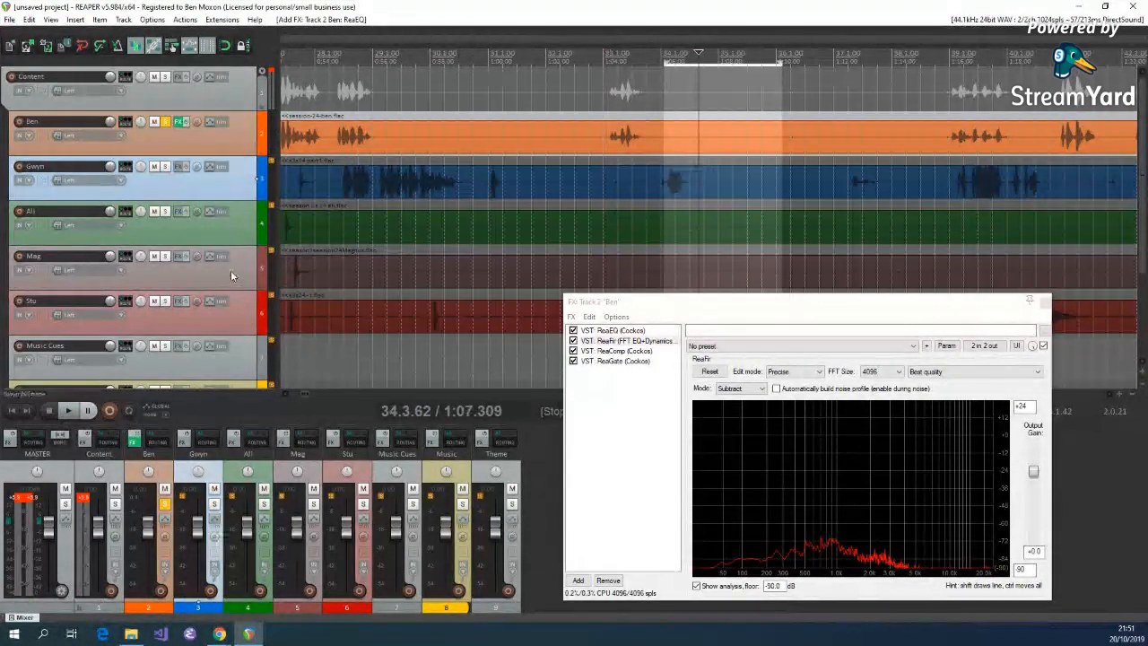
pyautogui.click(165, 122)
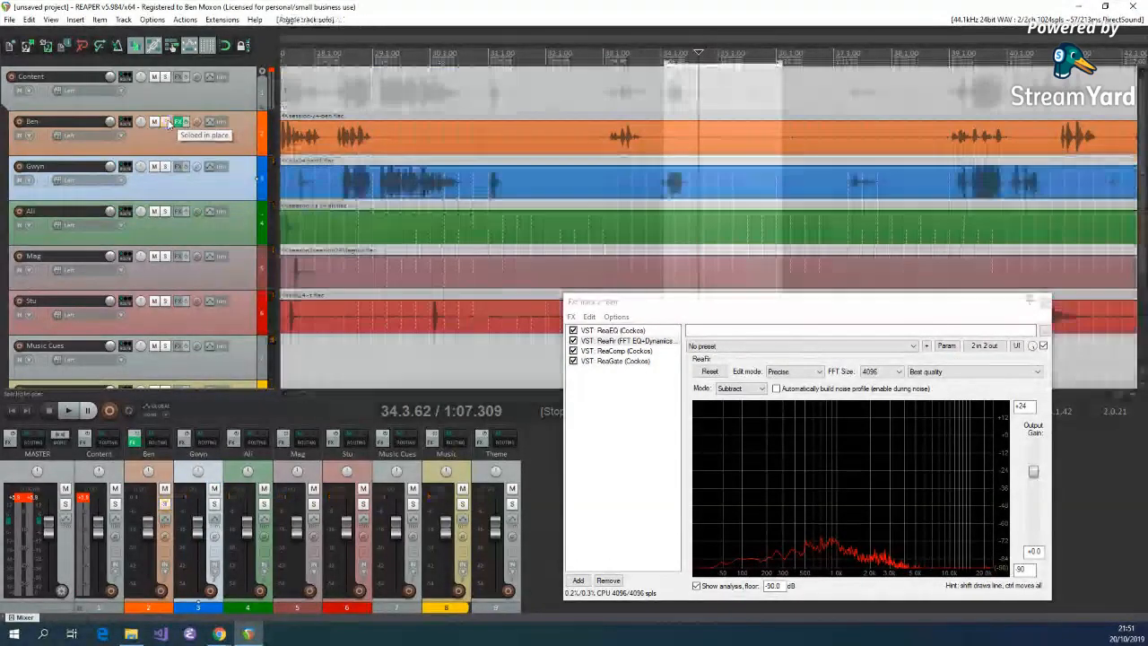
pyautogui.click(165, 122)
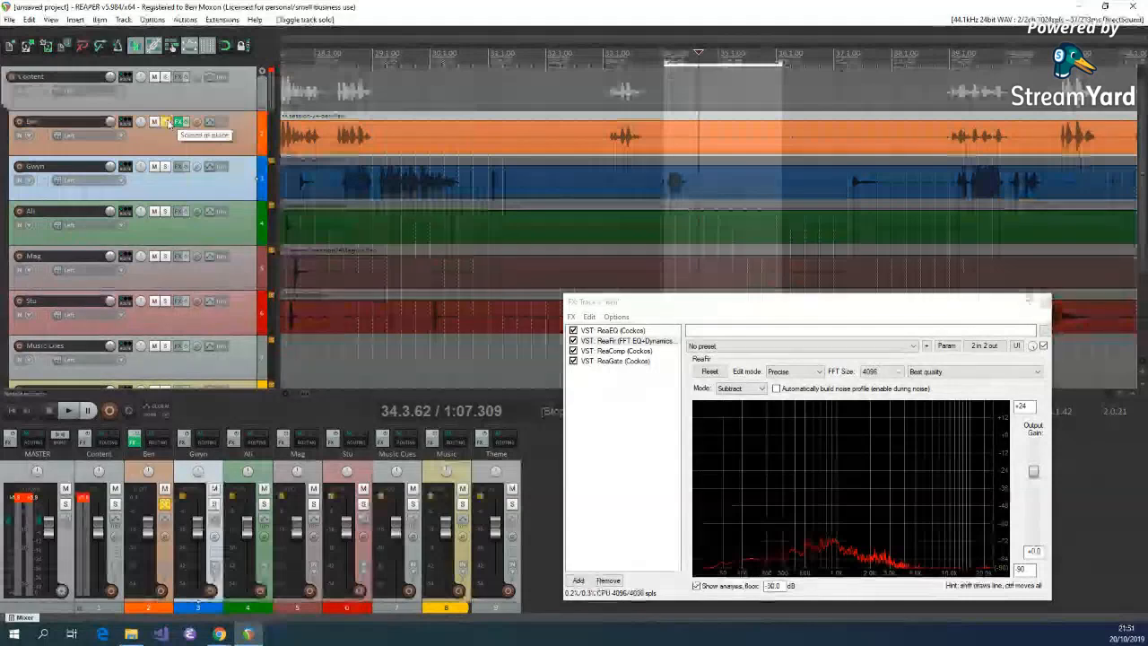
pyautogui.click(165, 122)
pyautogui.click(153, 122)
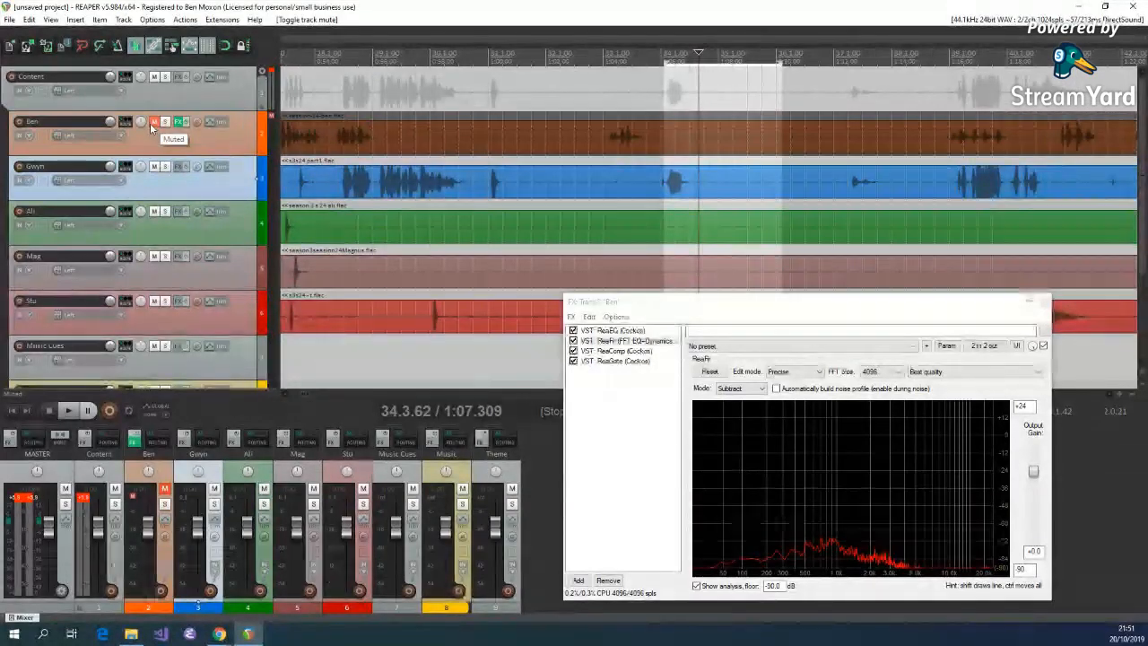
pyautogui.click(153, 122)
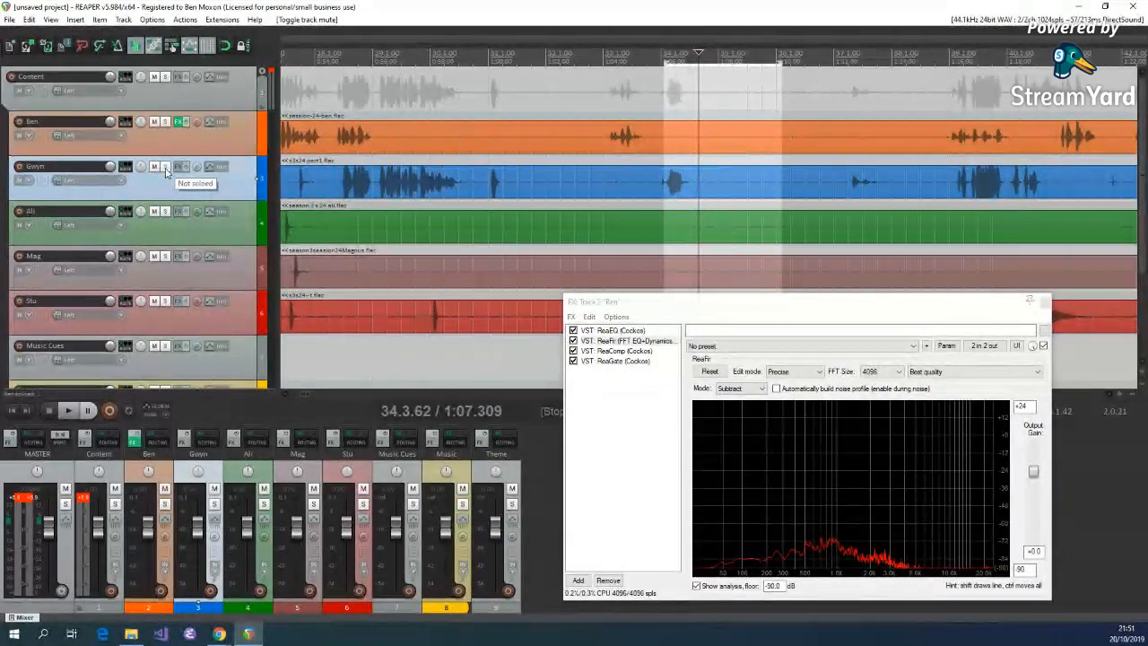
pyautogui.click(165, 168)
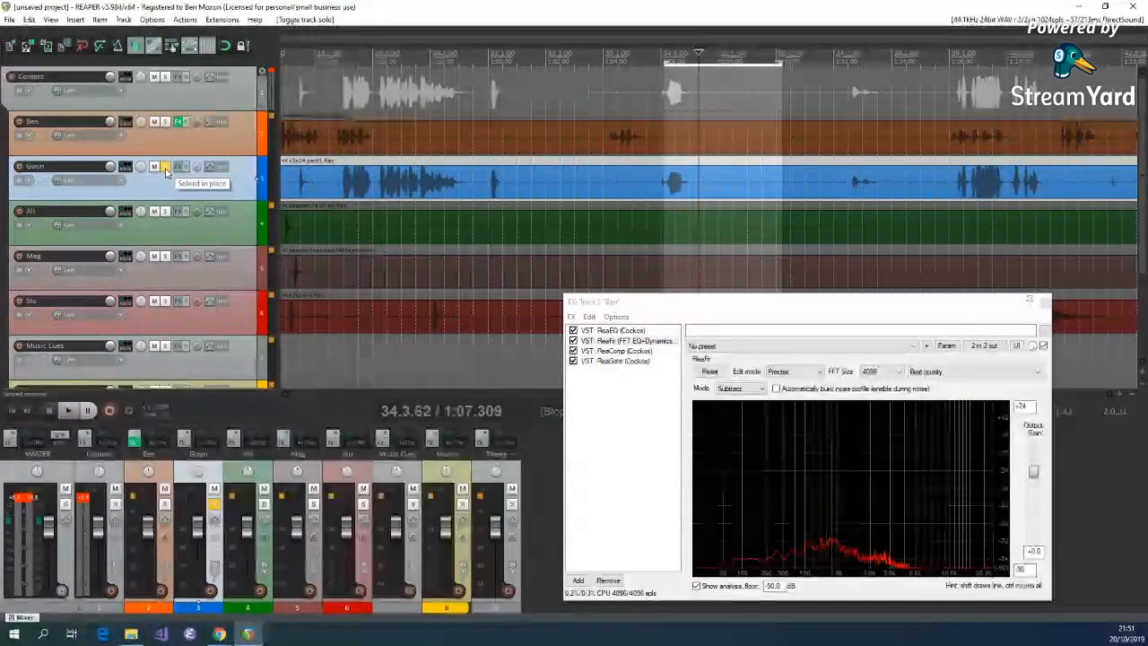
pyautogui.moveTo(699, 162); pyautogui.dragTo(821, 160)
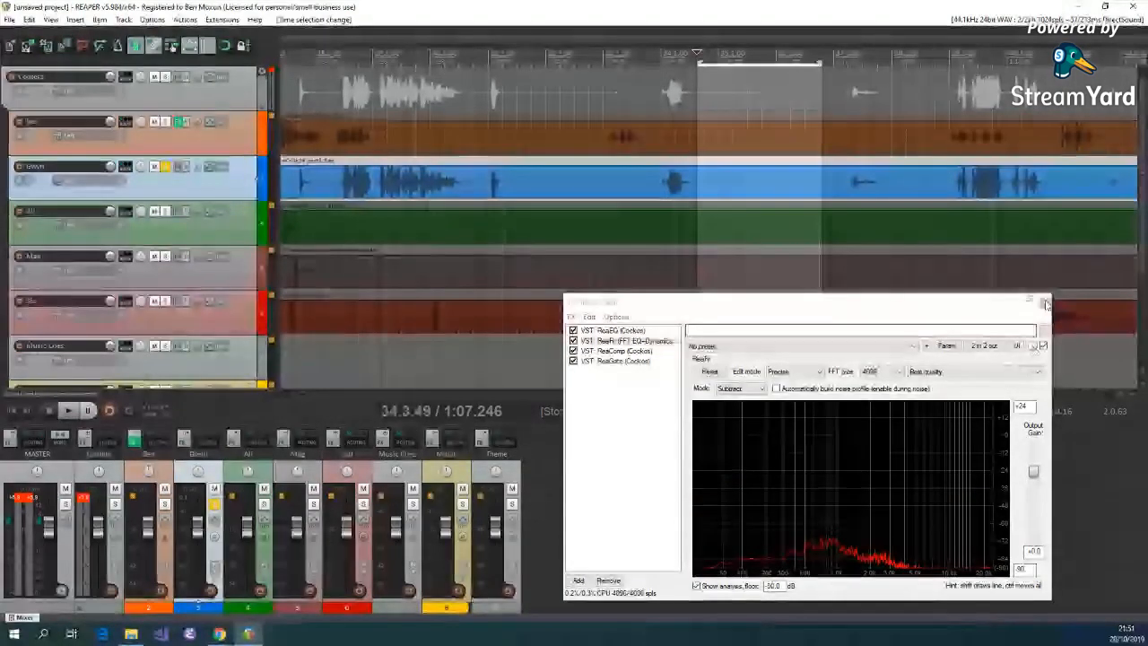
pyautogui.click(1045, 303)
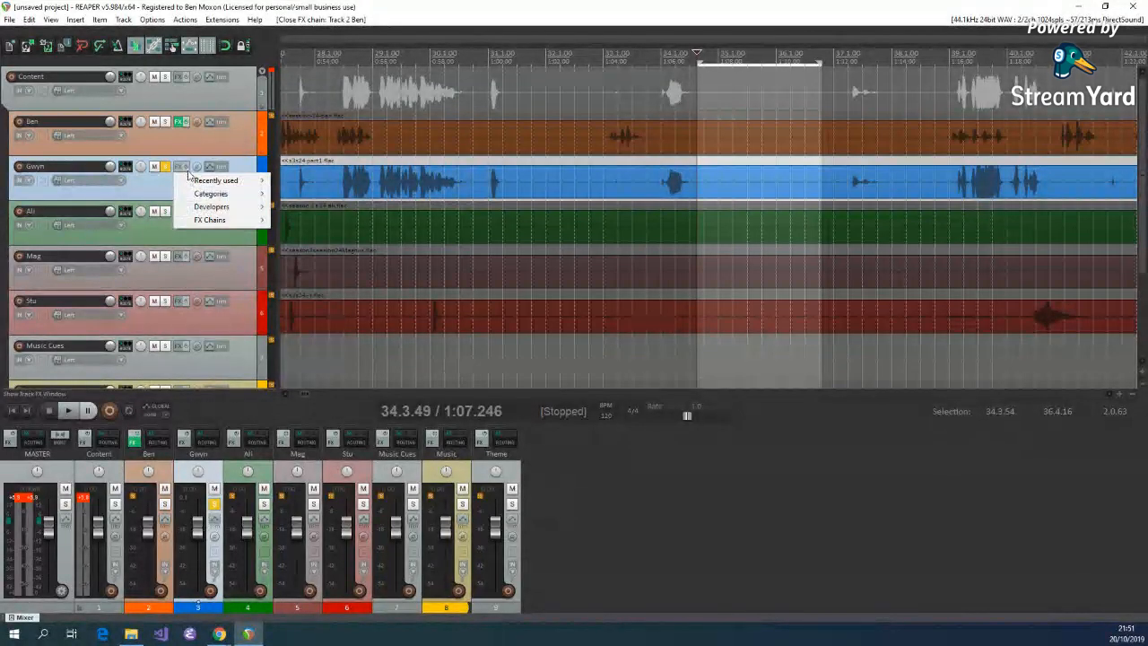
# Add the light-single-track-chain FX chain to track 3 and turn on automatic noise profile building in its ReaFir
pyautogui.click(182, 168)
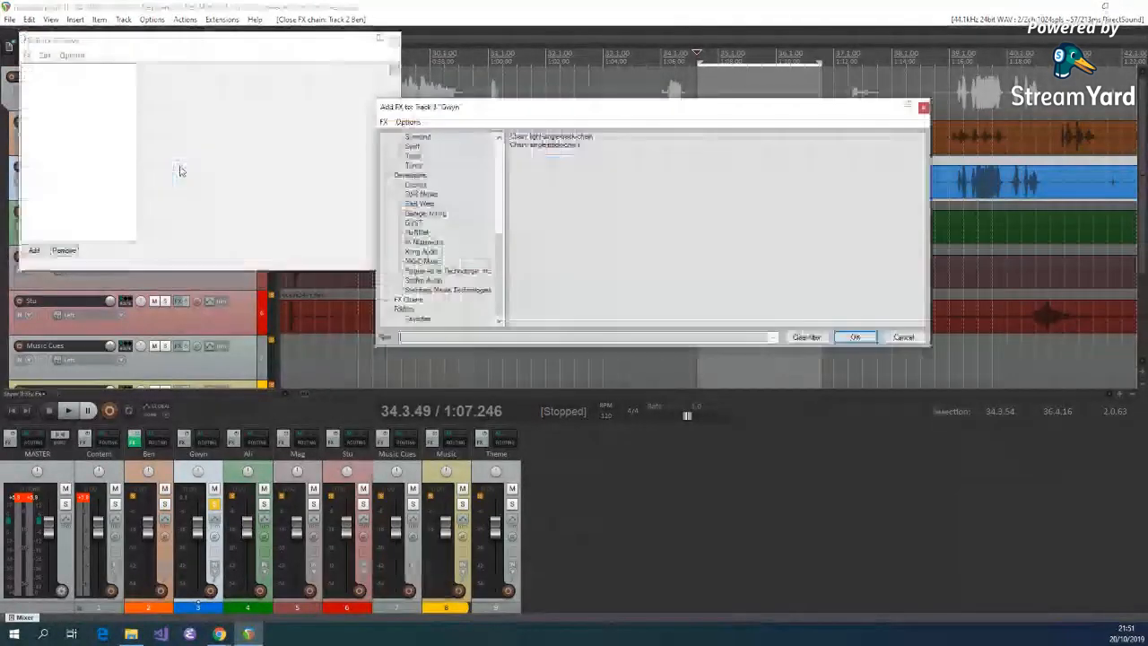
pyautogui.doubleClick(551, 137)
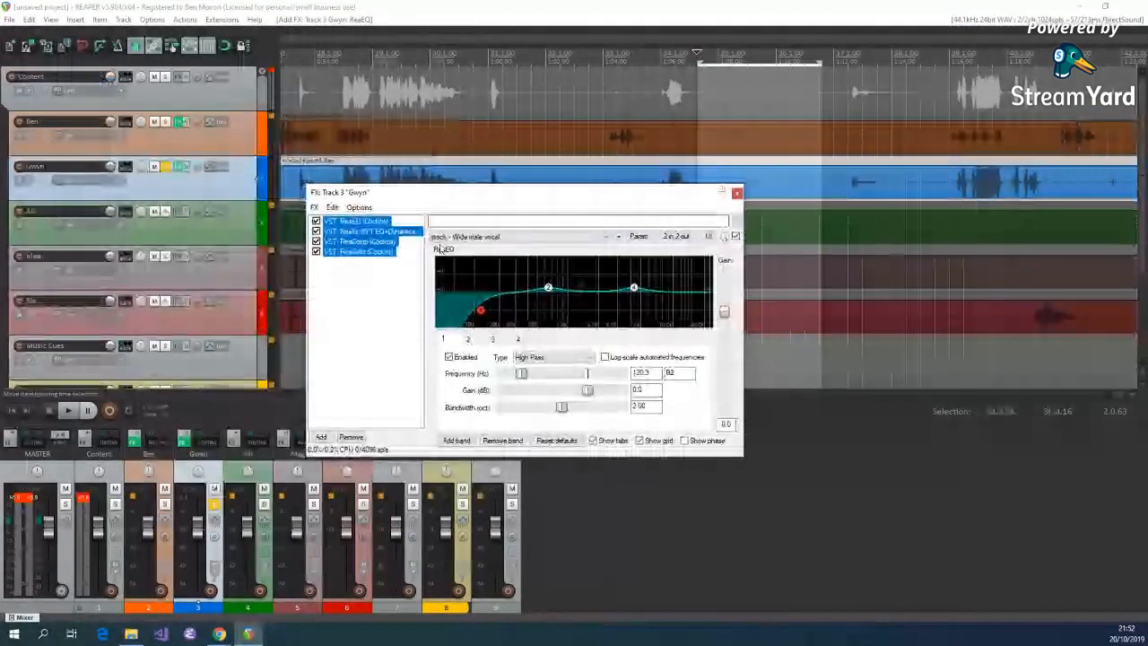
pyautogui.click(393, 232)
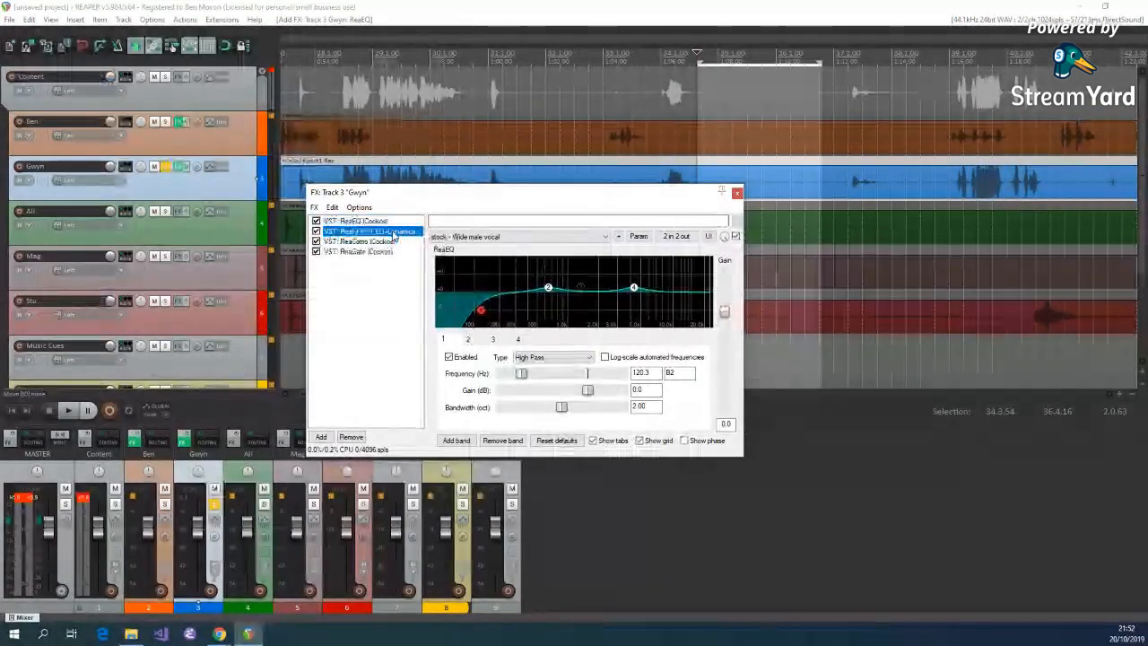
pyautogui.moveTo(592, 205); pyautogui.dragTo(861, 325)
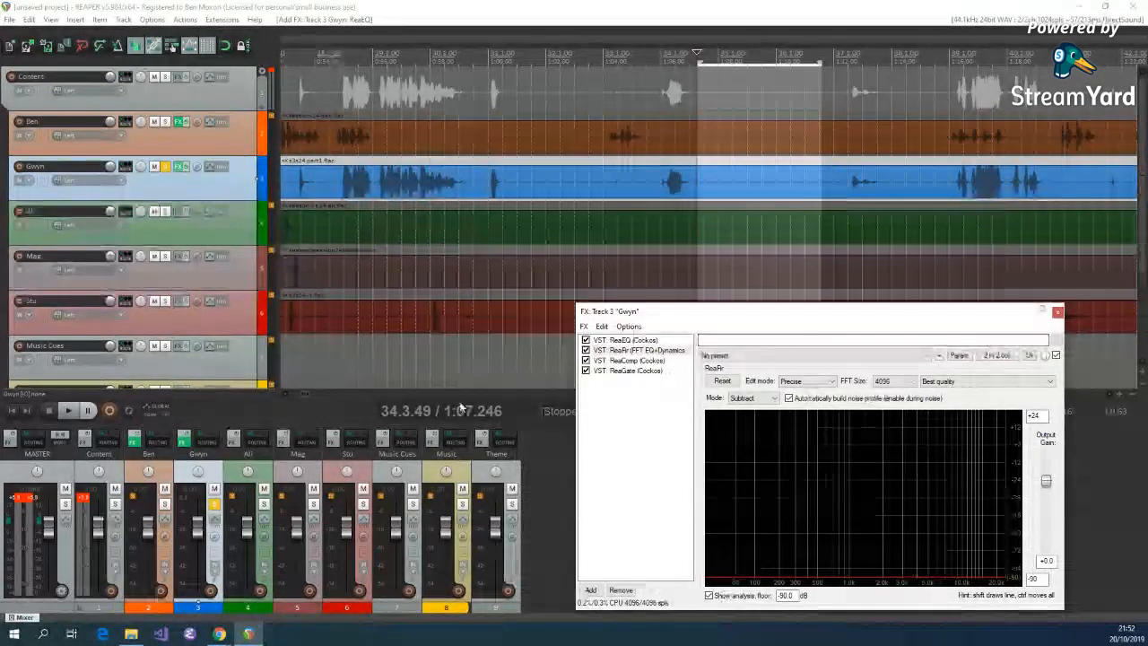
# Capture track 3's noise profile by playing the quiet section with repeat enabled, turning off automatic profile building before stopping
pyautogui.click(129, 411)
pyautogui.click(70, 414)
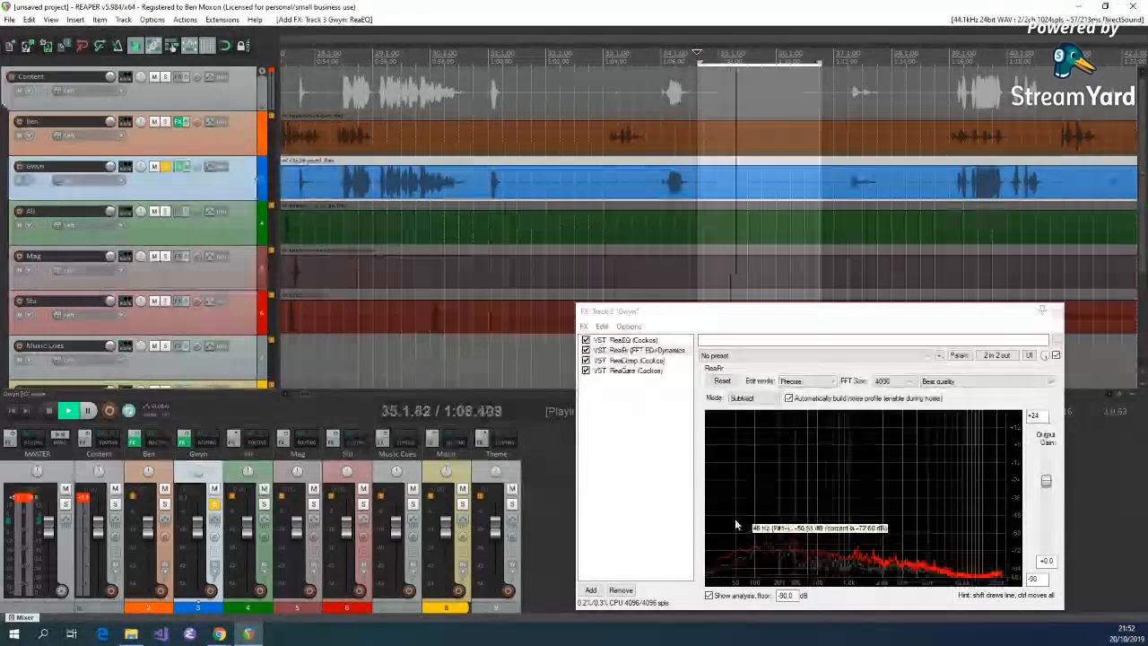
pyautogui.click(789, 398)
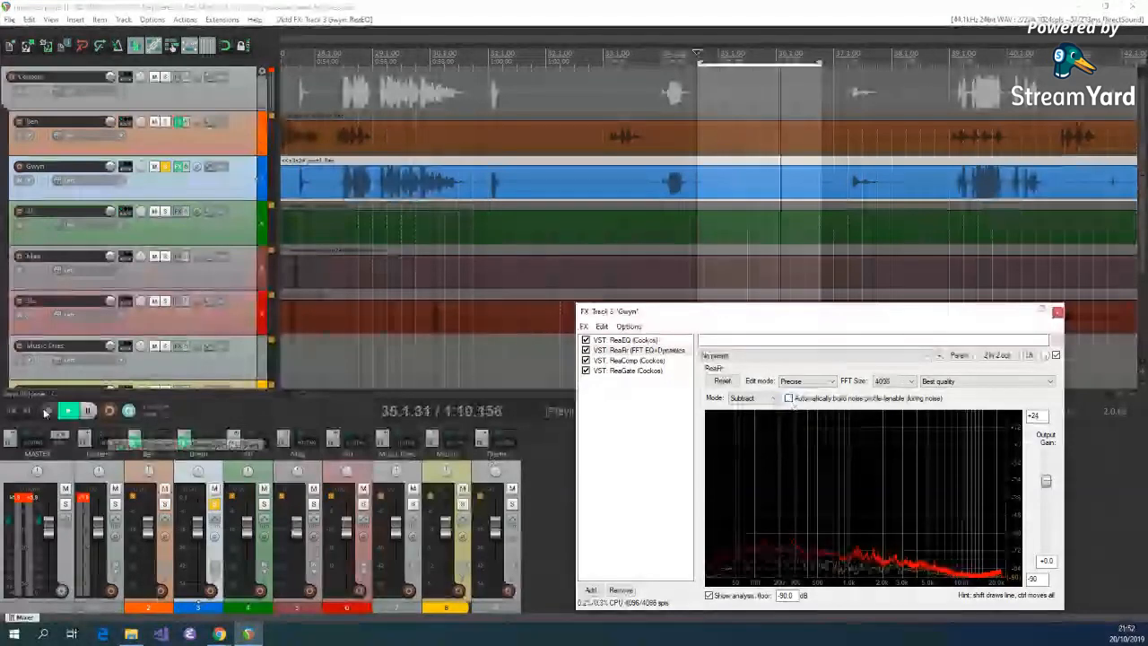
pyautogui.click(45, 412)
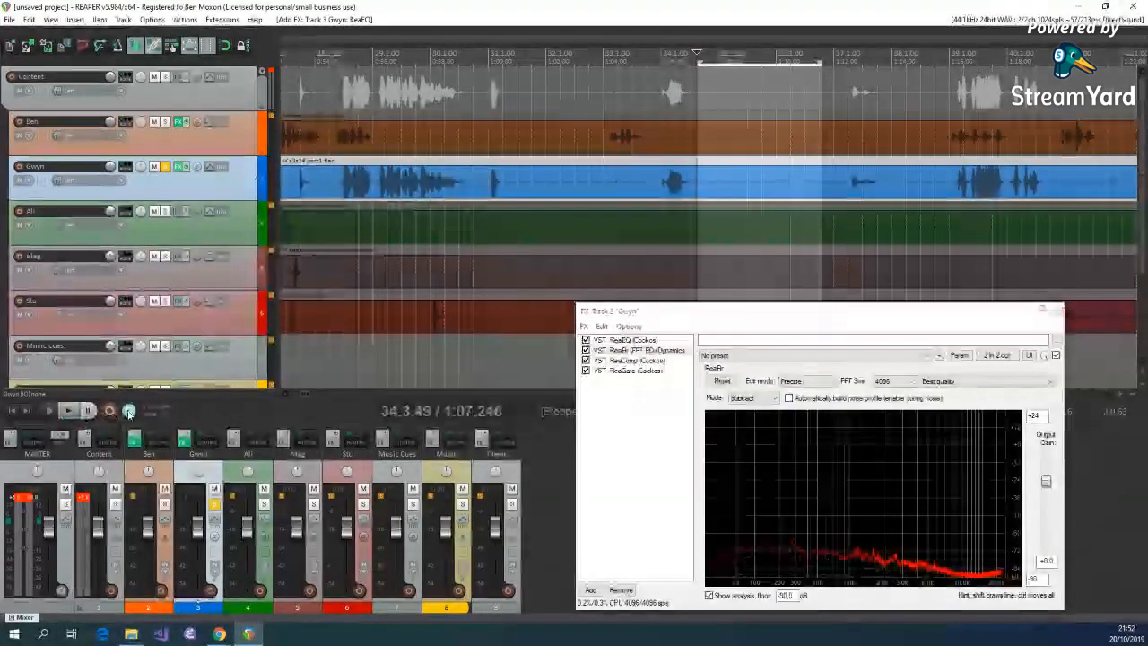
# Check track 3's noise reduction by playback from 1:05.753 with repeat disabled, and finish by closing its effects window and unsoloing it
pyautogui.click(666, 151)
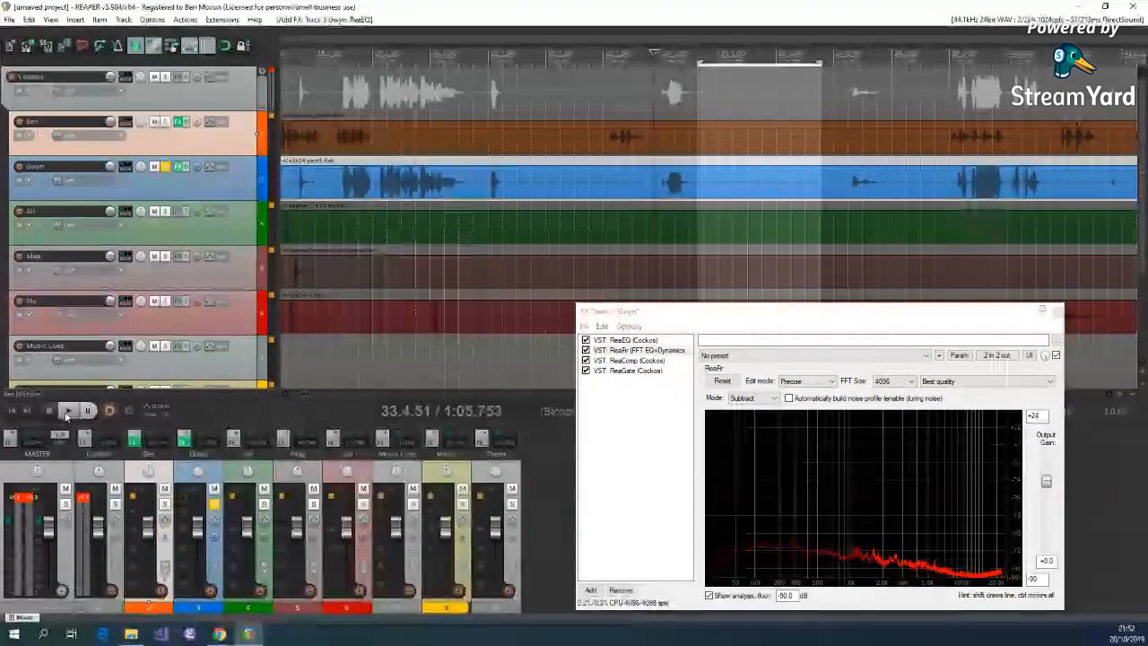
pyautogui.click(67, 411)
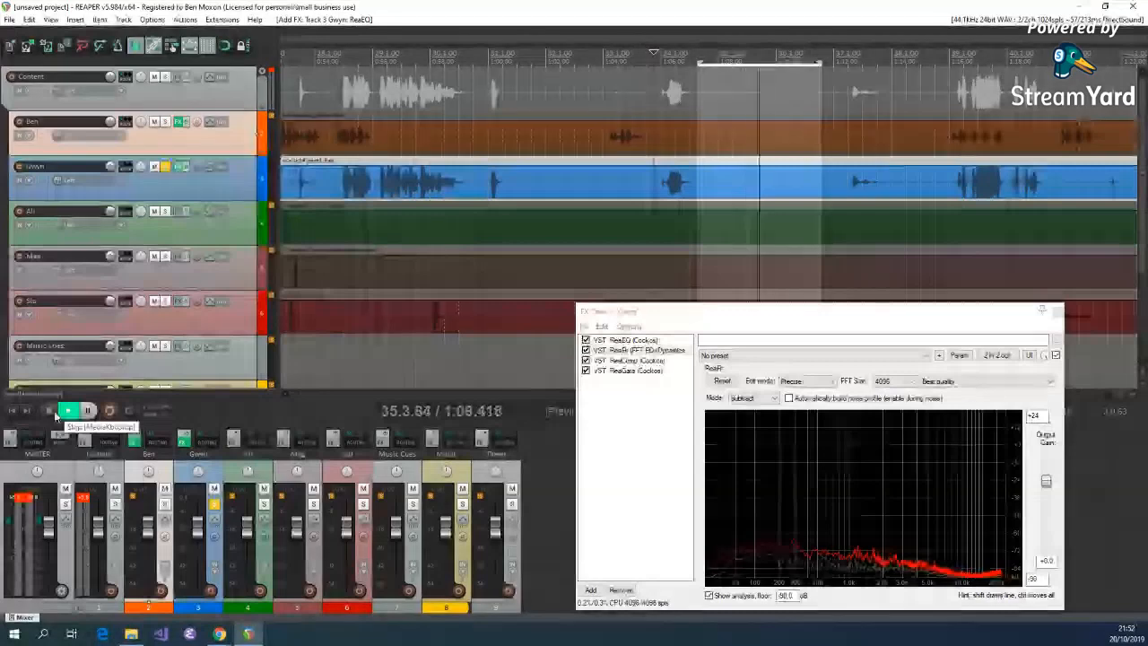
pyautogui.click(52, 411)
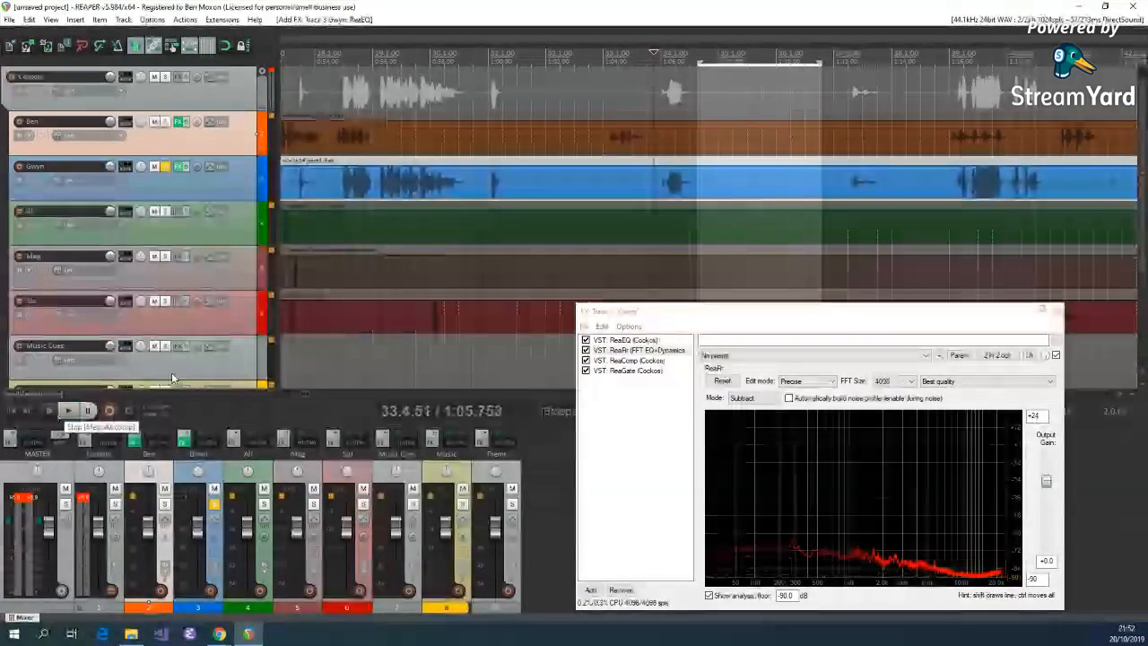
pyautogui.click(1044, 309)
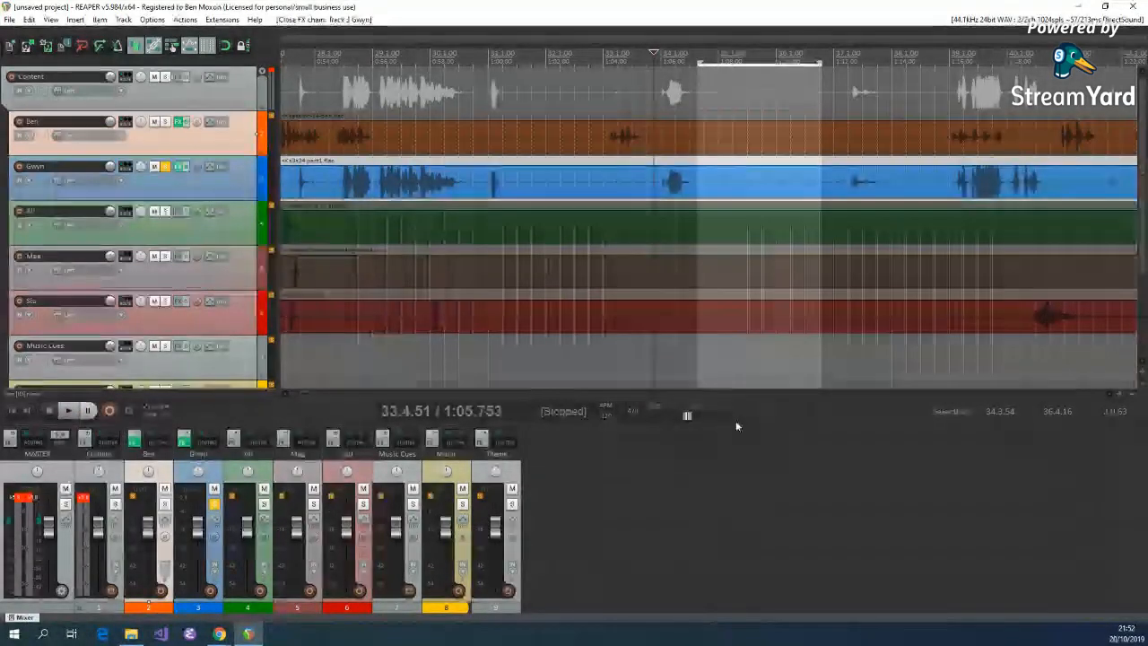
pyautogui.click(165, 167)
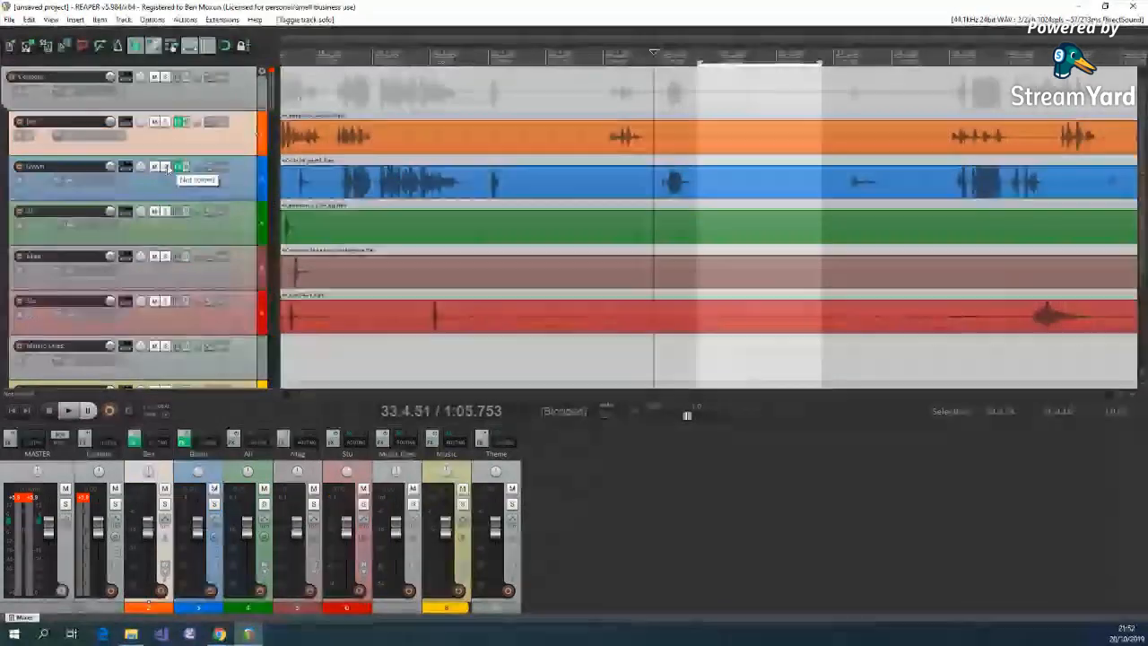
# Add the light-single-track-chain FX chain to track 4 and turn on automatic noise profile building in its ReaFir
pyautogui.click(179, 212)
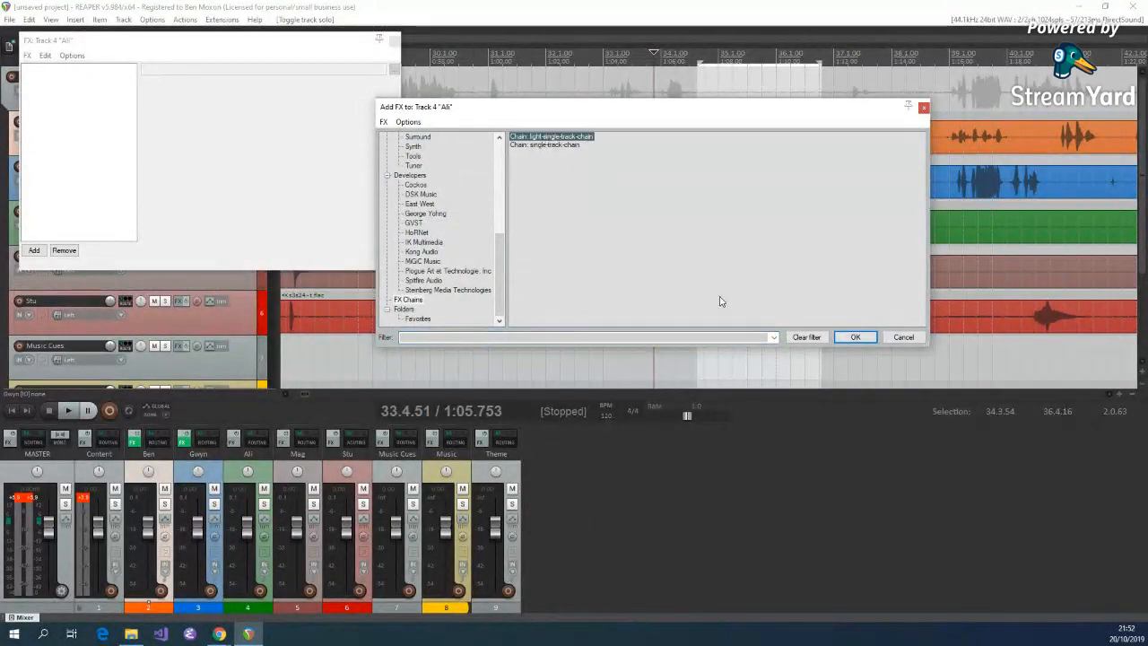
pyautogui.click(855, 337)
pyautogui.moveTo(395, 58); pyautogui.dragTo(909, 328)
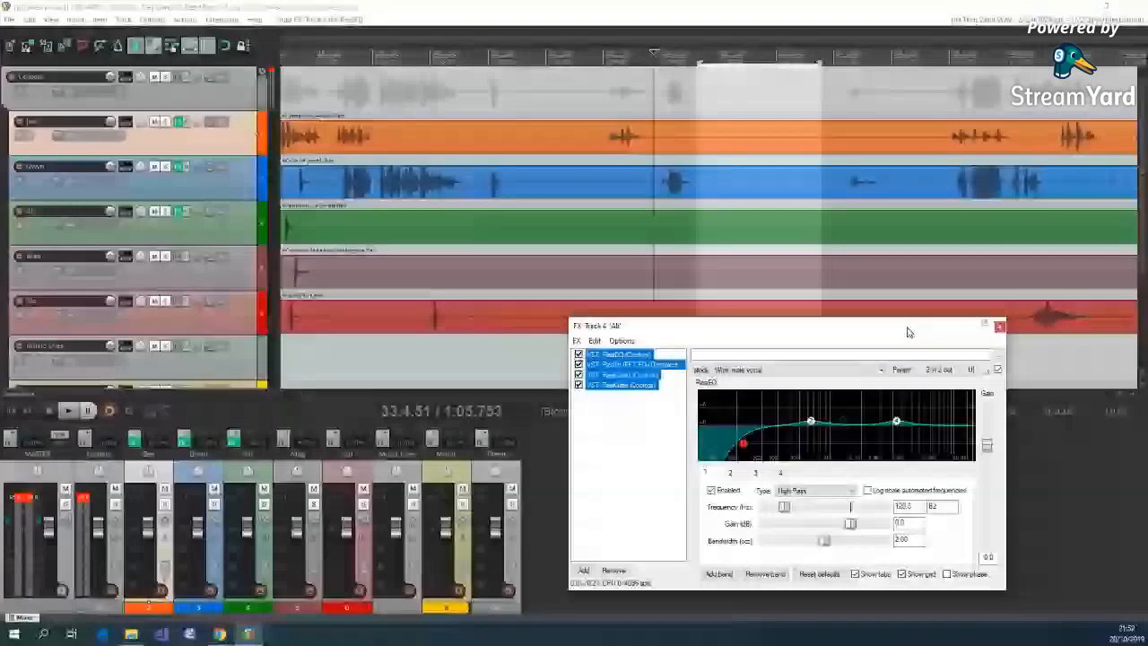
pyautogui.click(644, 364)
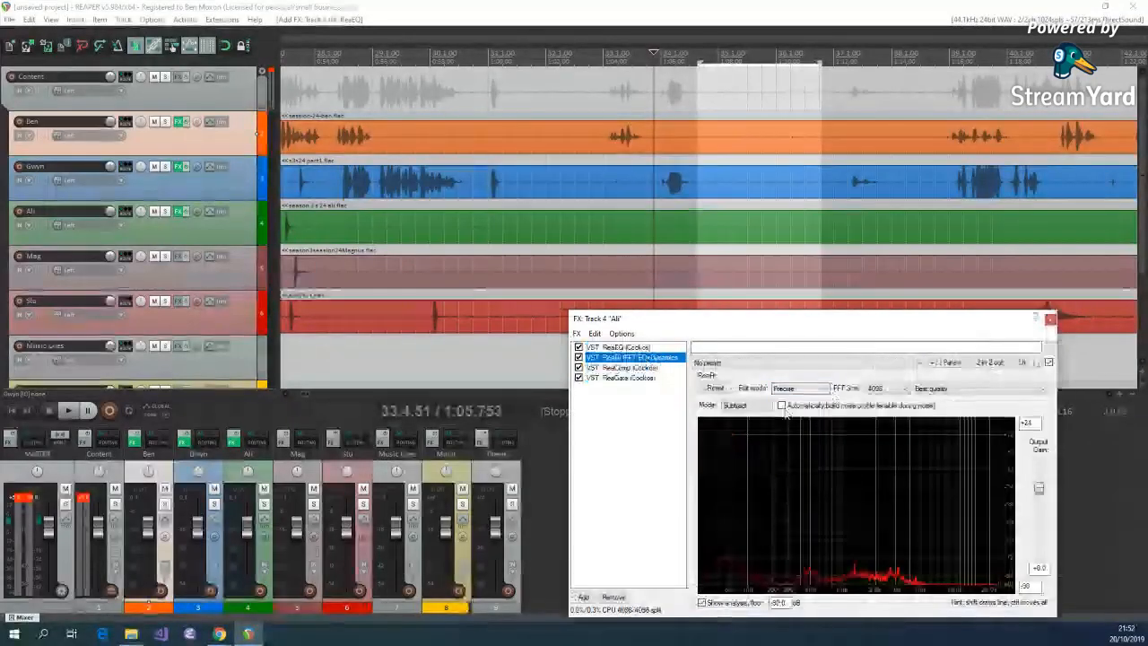
pyautogui.click(781, 405)
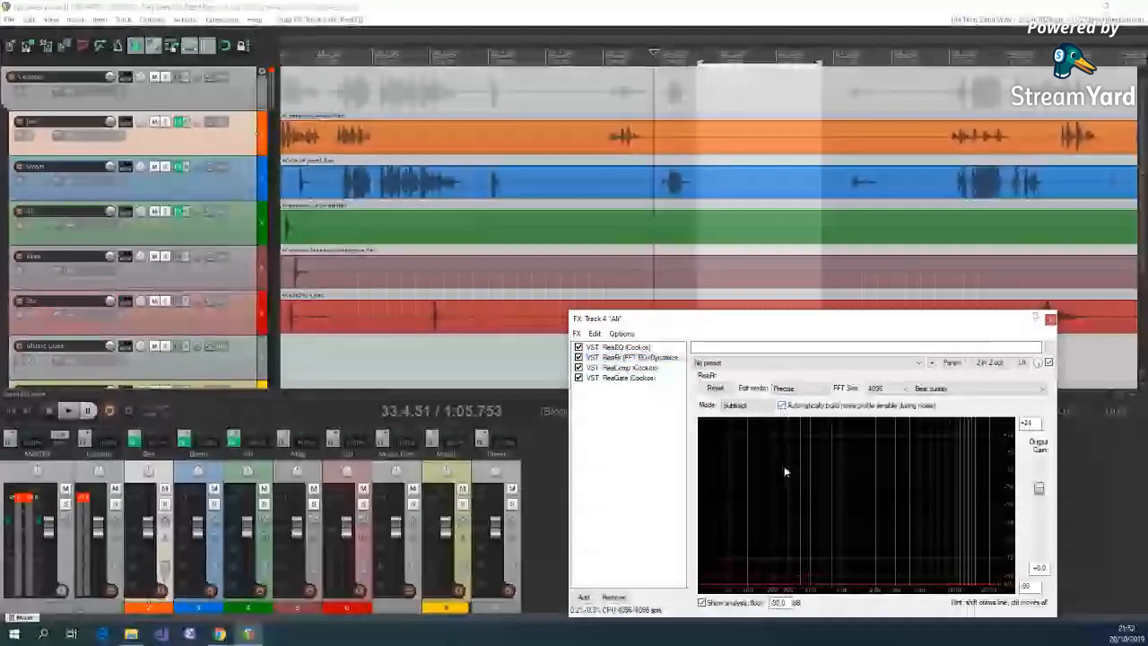
# Solo track 4, play it from 1:07.226 to sample its noise, and restart the automatic noise profile building in its ReaFir
pyautogui.click(694, 209)
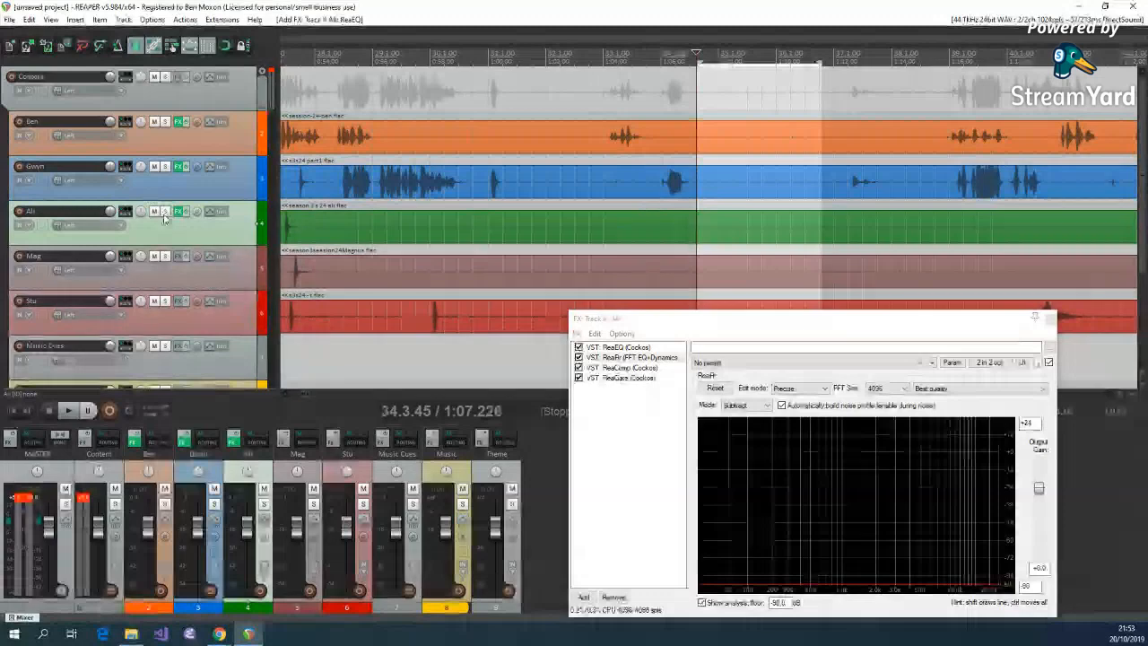
pyautogui.click(165, 212)
pyautogui.click(71, 411)
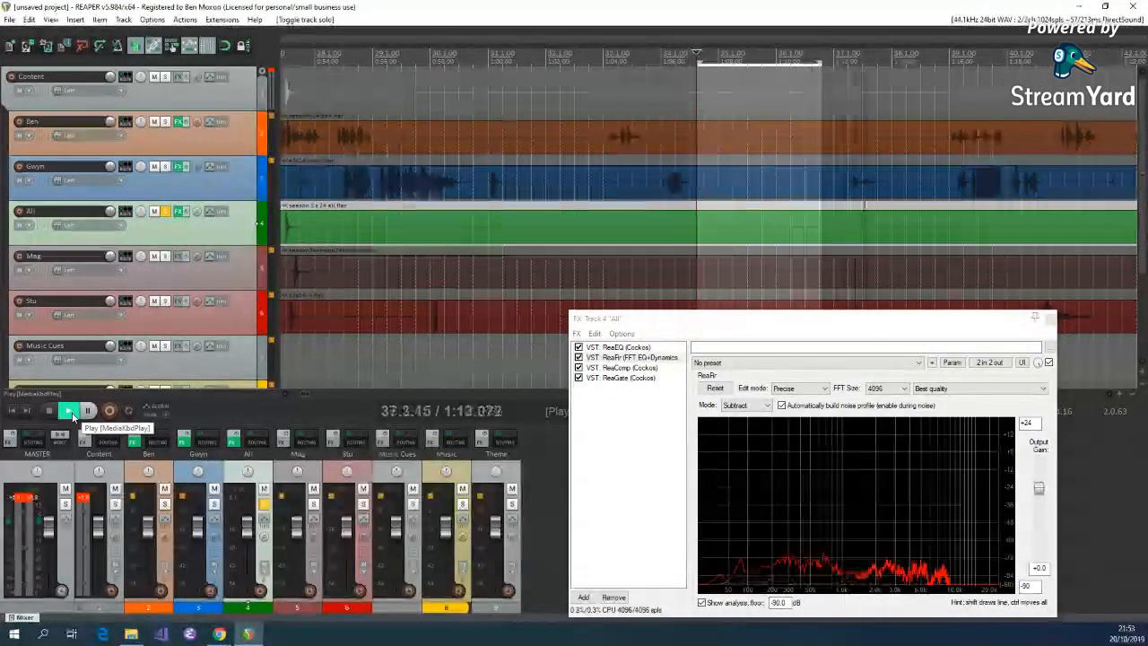
pyautogui.click(48, 410)
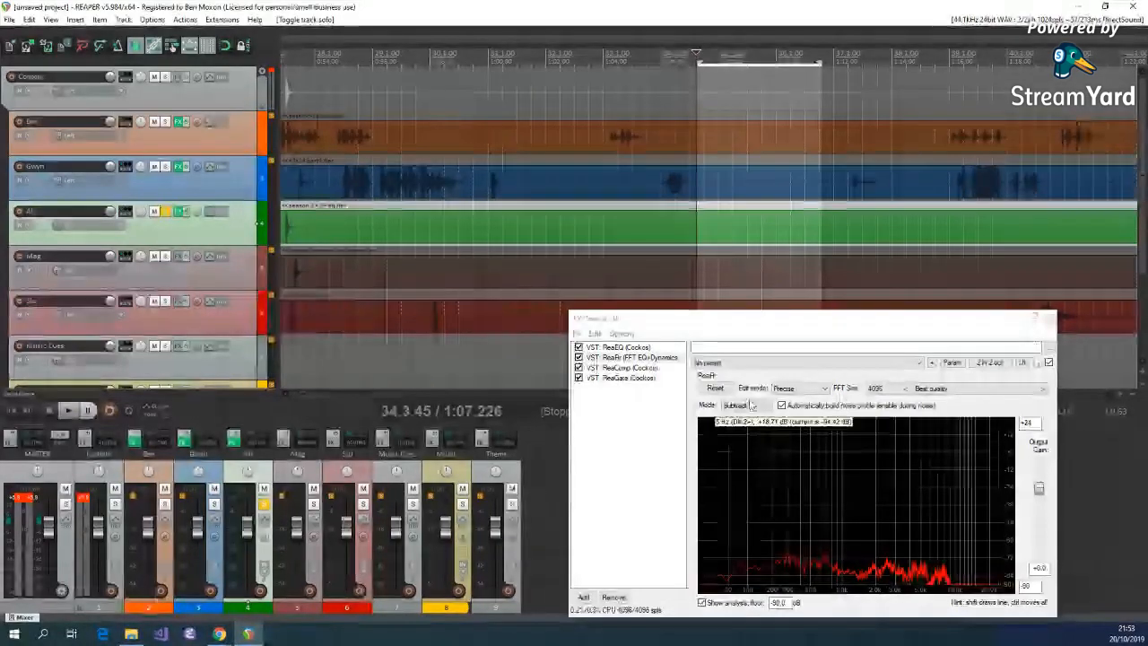
pyautogui.click(782, 405)
pyautogui.click(782, 406)
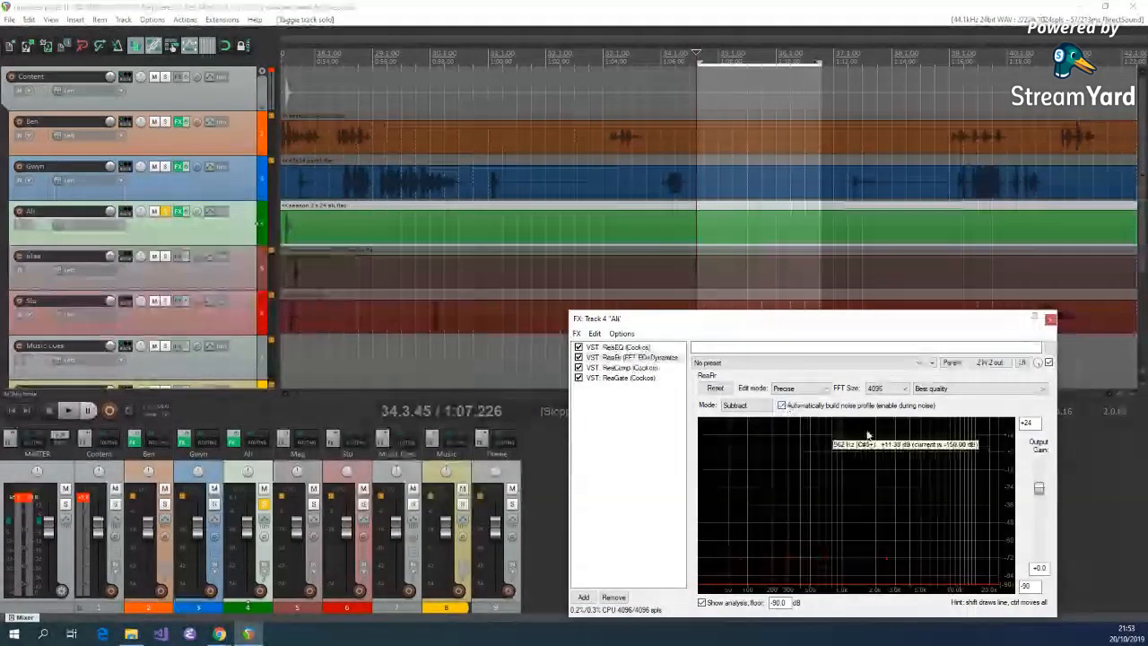
# Select a quieter stretch of the recording from 31.2.39 to 33.4.05 and place the edit cursor at 1:00.735
pyautogui.click(1109, 395)
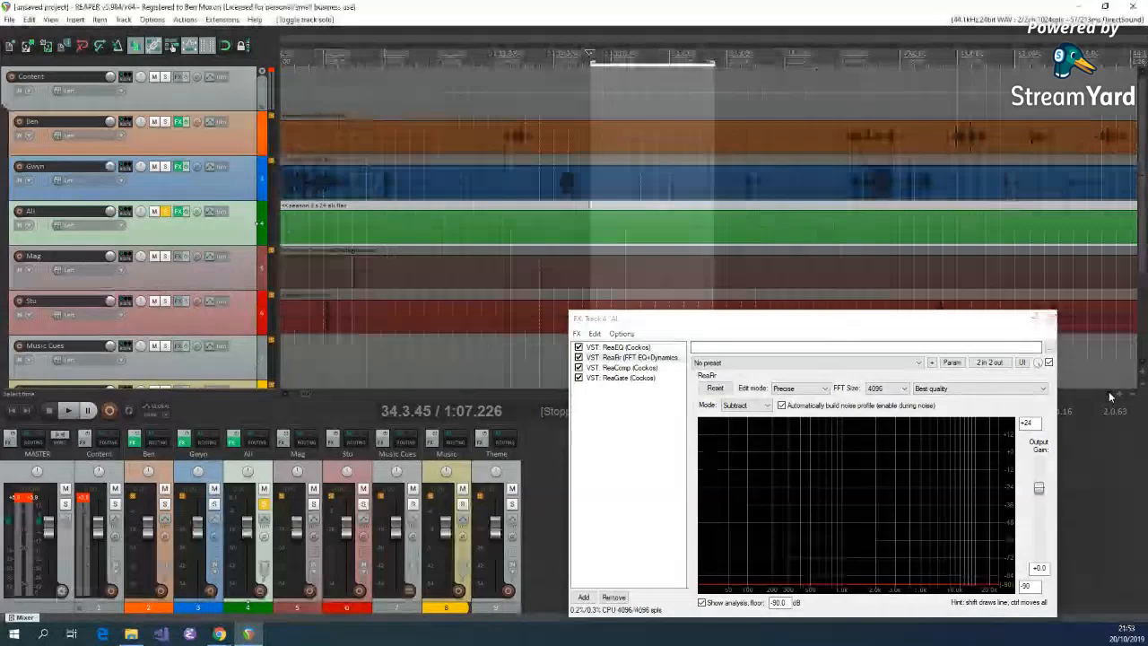
pyautogui.click(1110, 395)
pyautogui.click(1110, 396)
pyautogui.click(1109, 395)
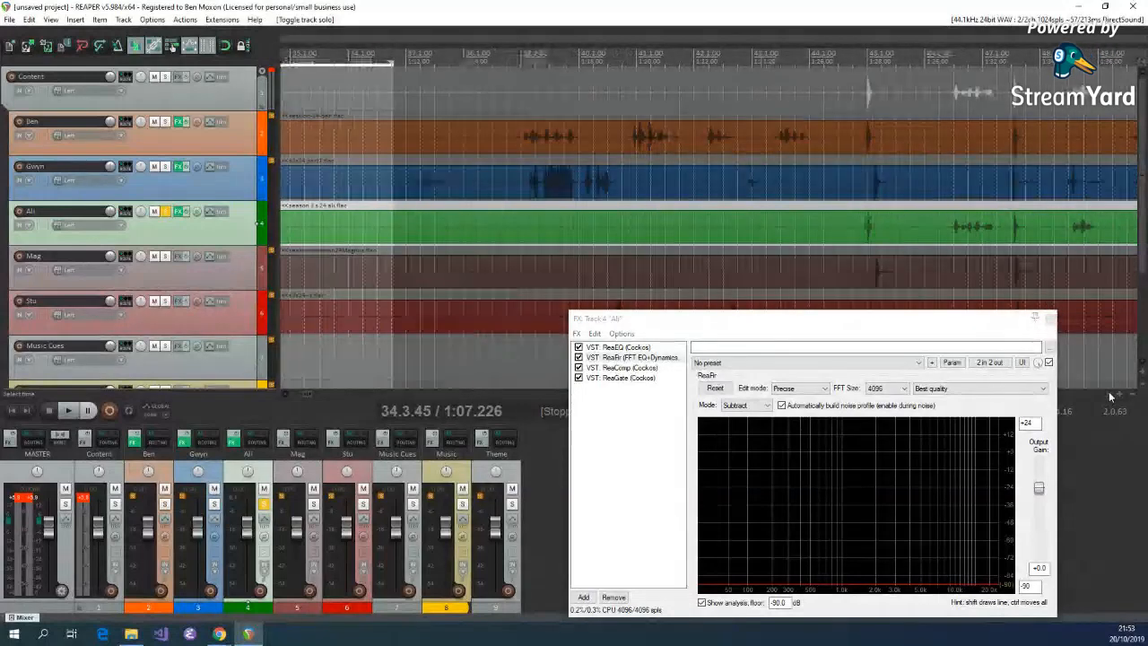
pyautogui.click(286, 394)
pyautogui.click(285, 395)
pyautogui.click(286, 395)
pyautogui.click(285, 395)
pyautogui.moveTo(509, 192); pyautogui.dragTo(647, 189)
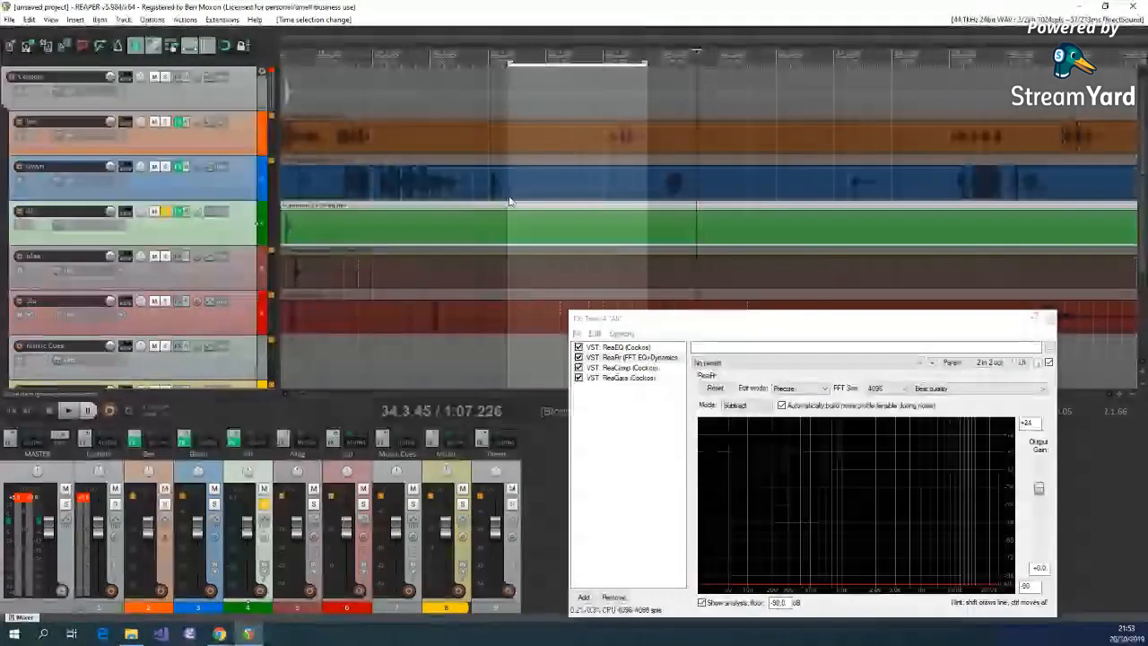
pyautogui.click(492, 198)
# Capture track 4's noise profile by playback with automatic profile building turned off at the end, closing its effects window and unsoloing it
pyautogui.click(68, 411)
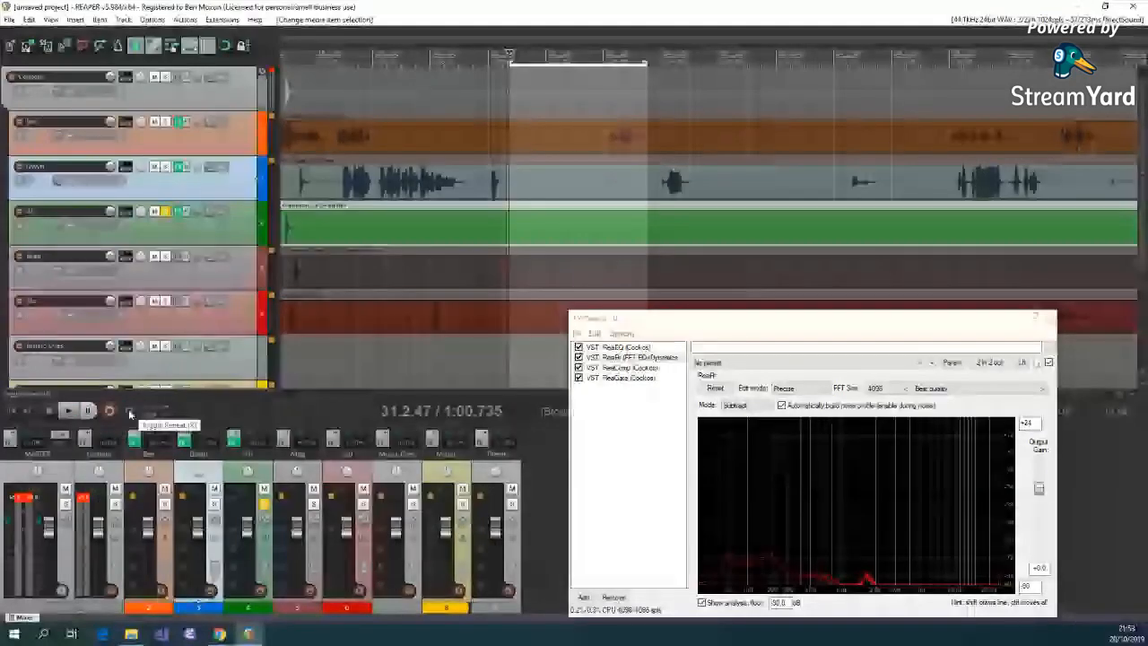
pyautogui.click(783, 405)
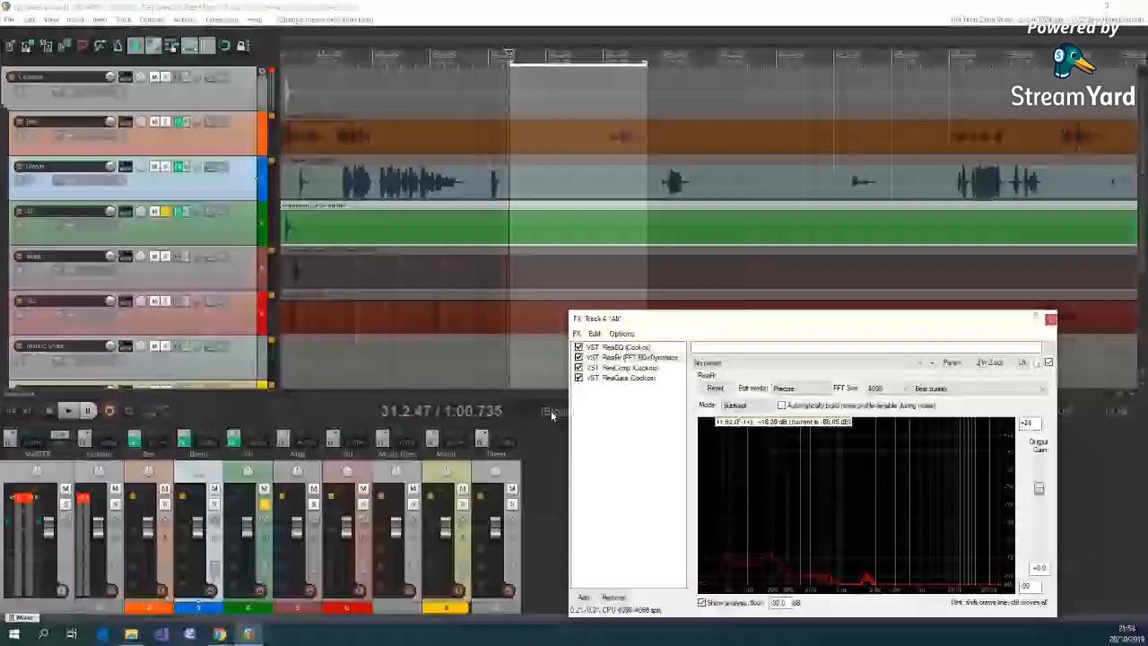
pyautogui.click(1051, 318)
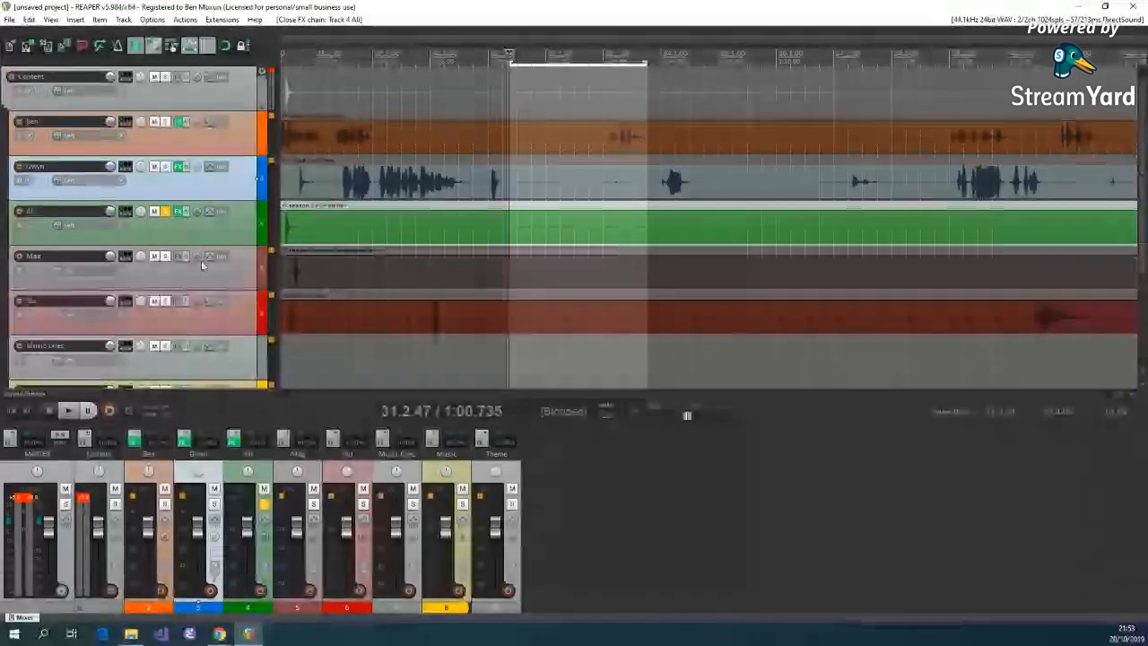
pyautogui.click(165, 217)
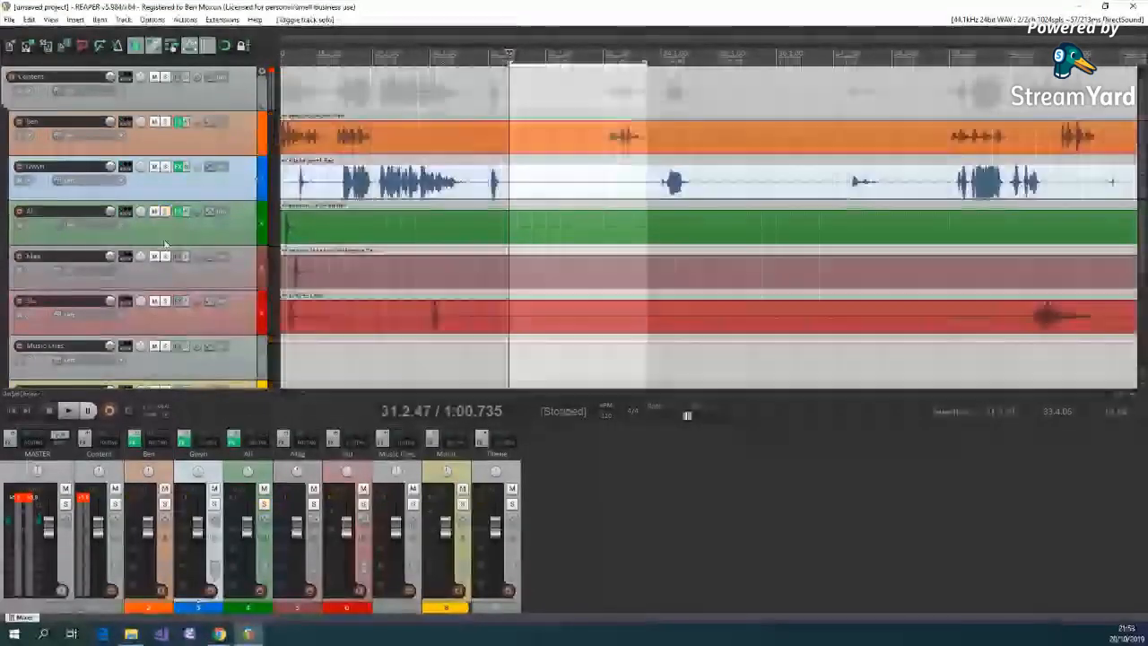
# Solo track 5, add the light-single-track-chain FX chain to it and turn on automatic noise profile building in its ReaFir
pyautogui.click(166, 258)
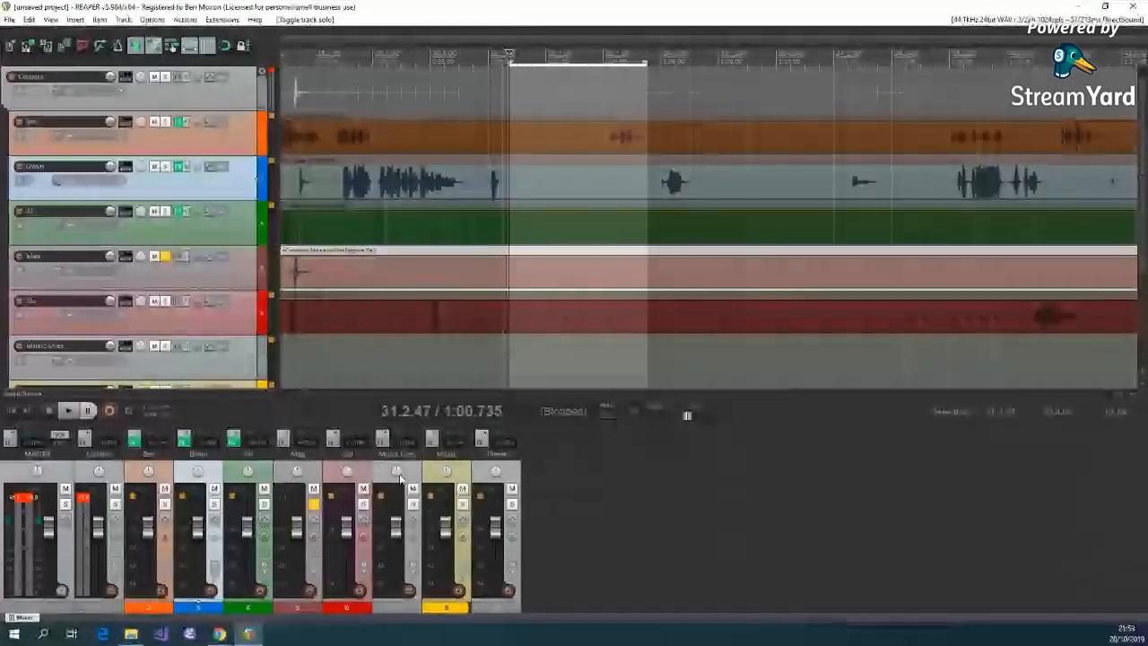
pyautogui.click(177, 257)
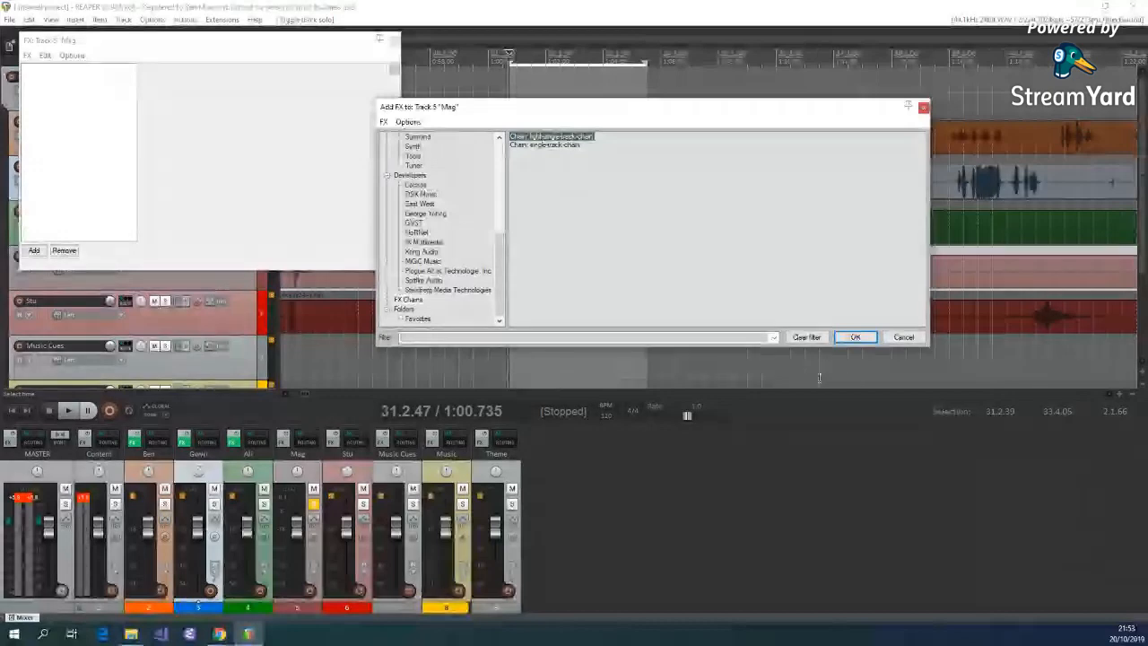
pyautogui.click(855, 338)
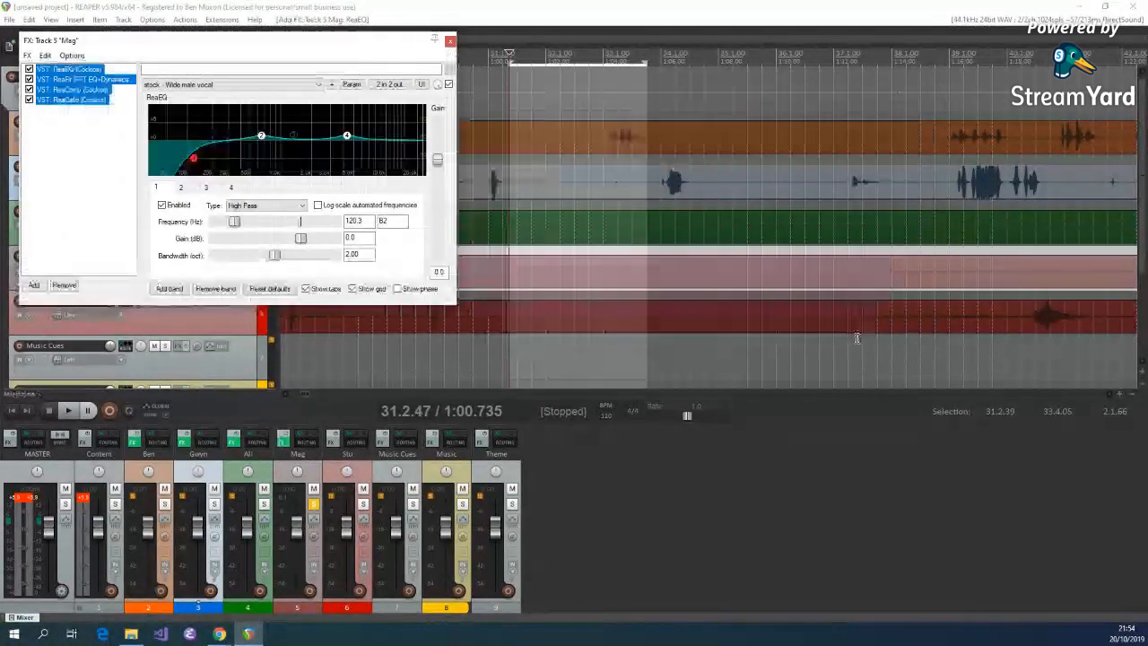
pyautogui.click(81, 79)
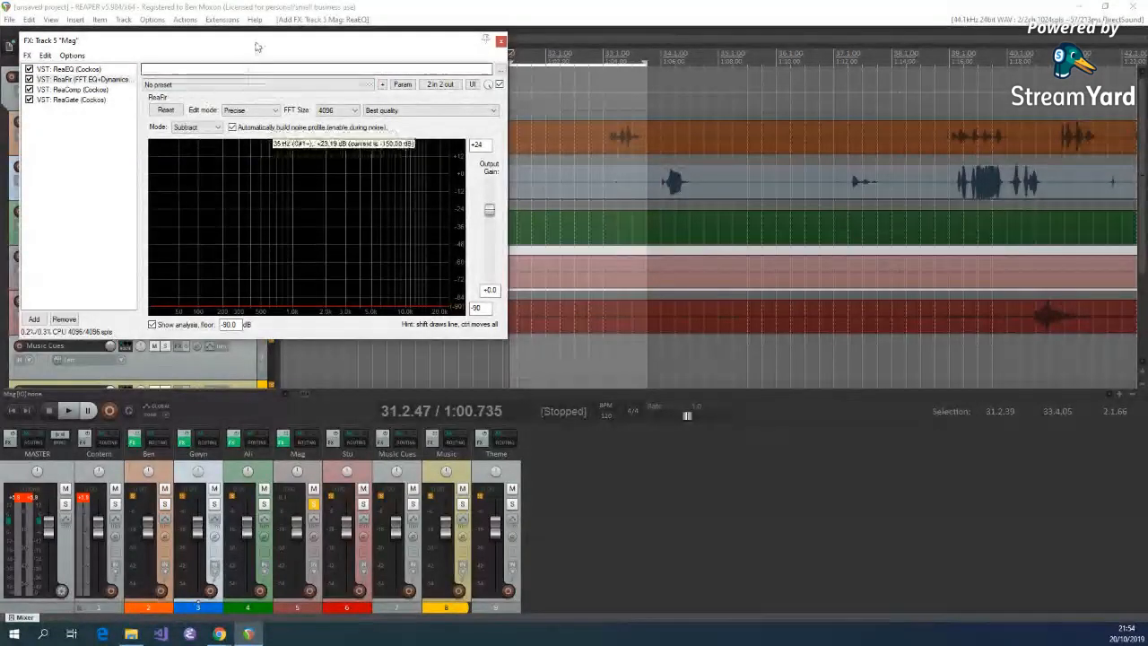
pyautogui.moveTo(257, 41); pyautogui.dragTo(876, 367)
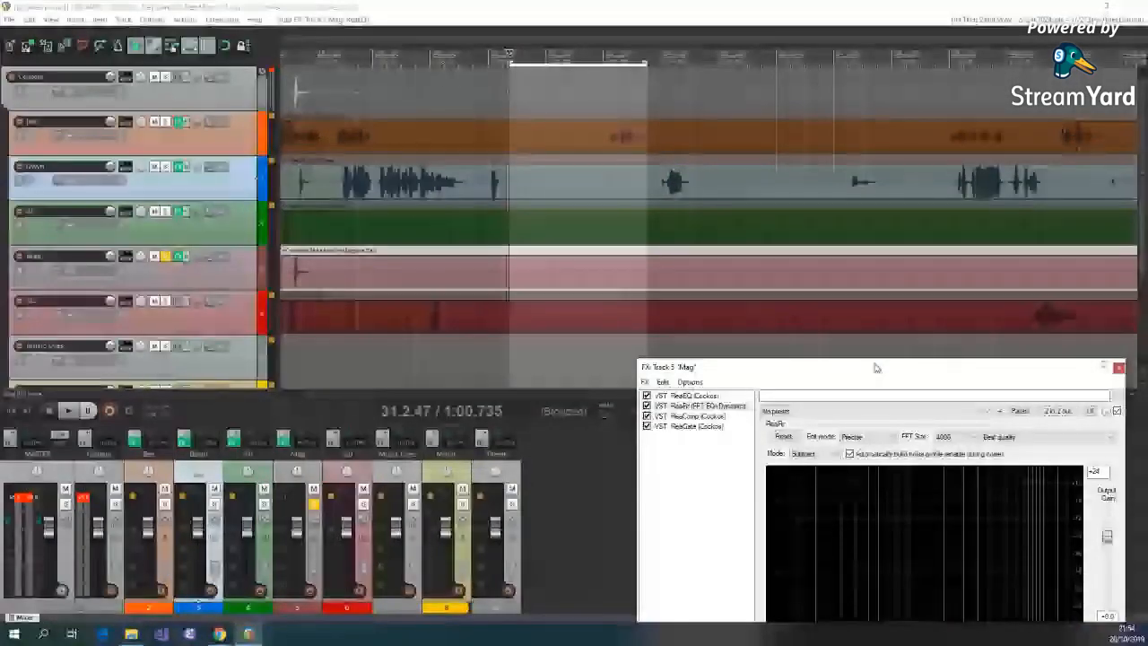
# Capture track 5's noise profile by playback from 1:00.735, turning off automatic profile building and closing its effects window at the end
pyautogui.click(71, 411)
pyautogui.moveTo(815, 367); pyautogui.dragTo(820, 277)
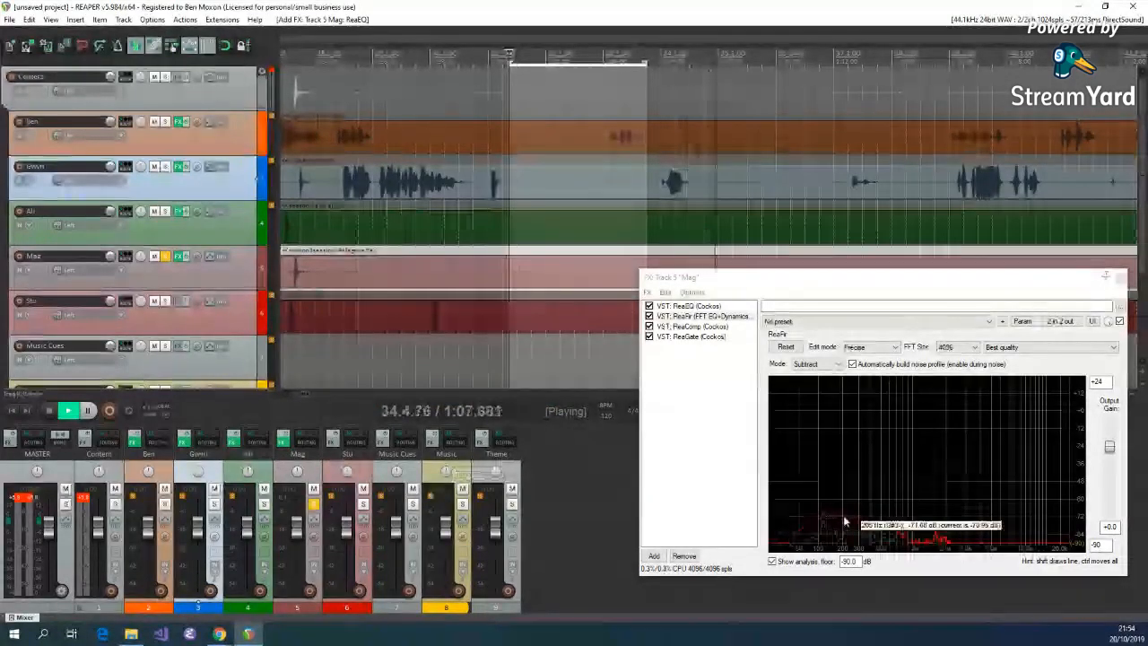
pyautogui.press('space')
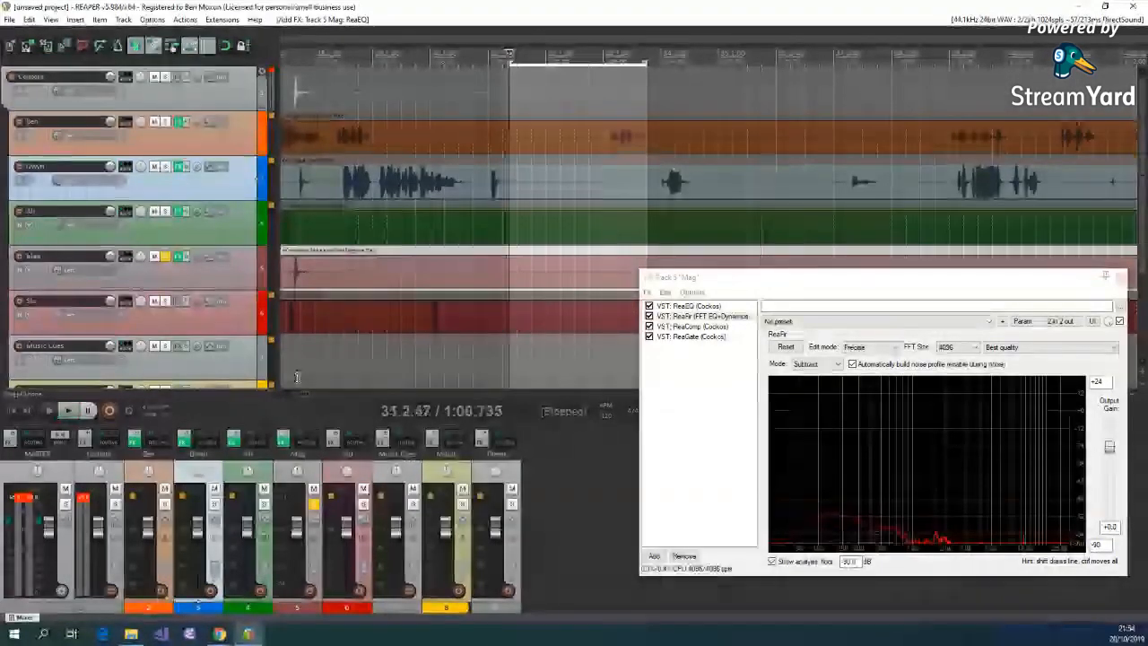
pyautogui.click(853, 364)
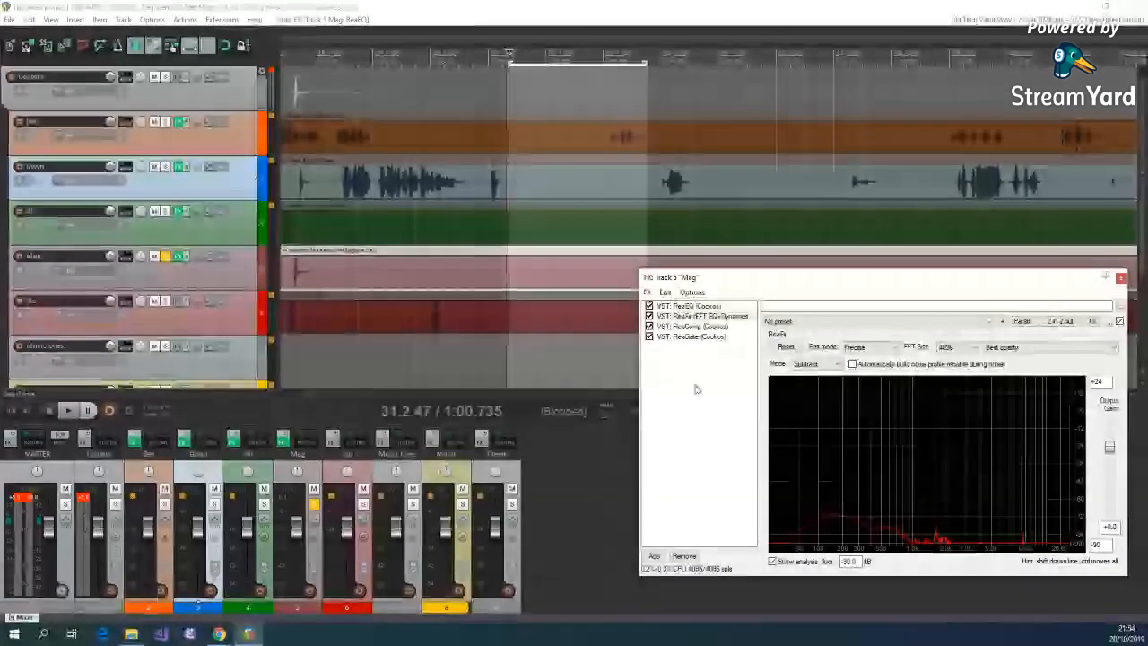
pyautogui.moveTo(794, 277); pyautogui.dragTo(690, 268)
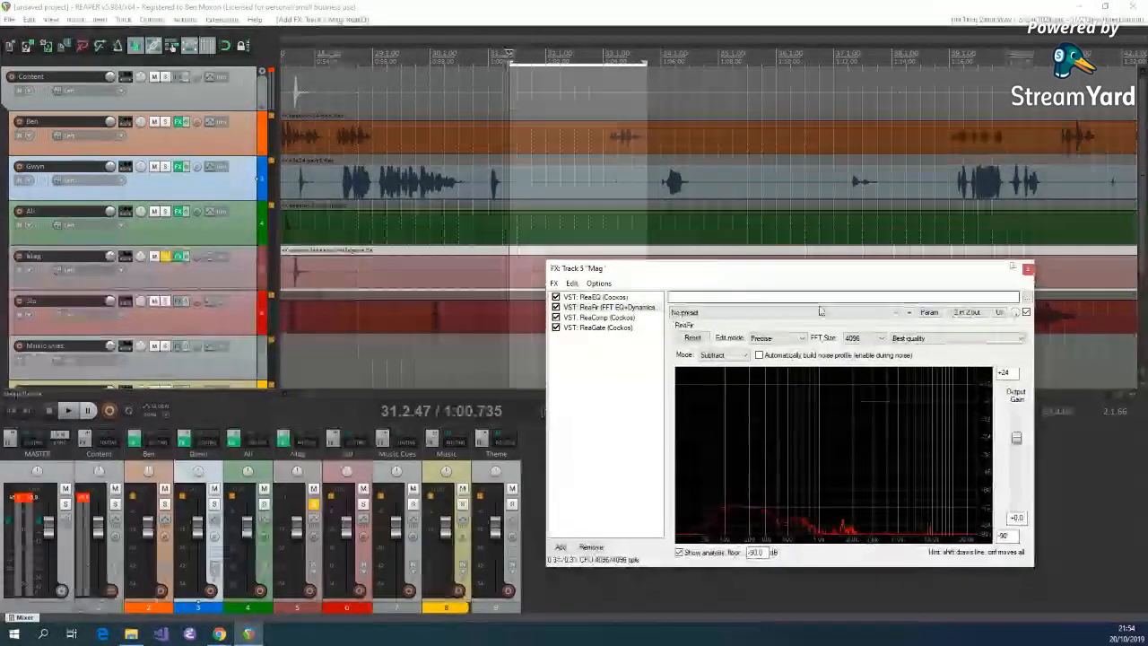
pyautogui.click(1028, 270)
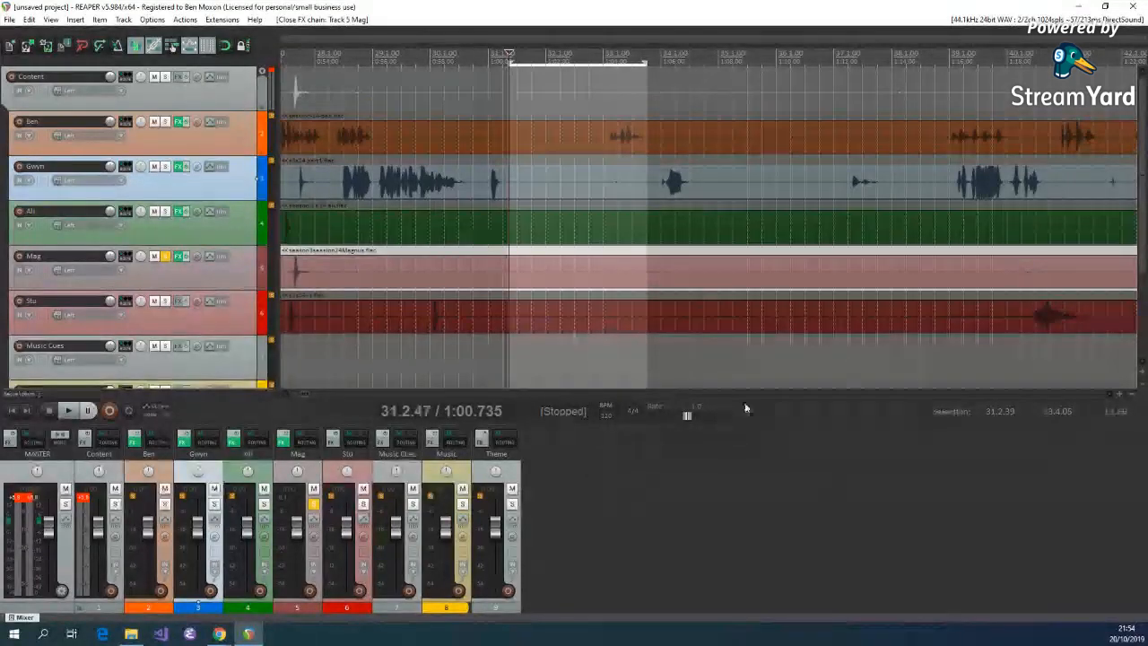
# Check track 5's noise reduction by playing its speech from 1:40.071
pyautogui.click(1107, 396)
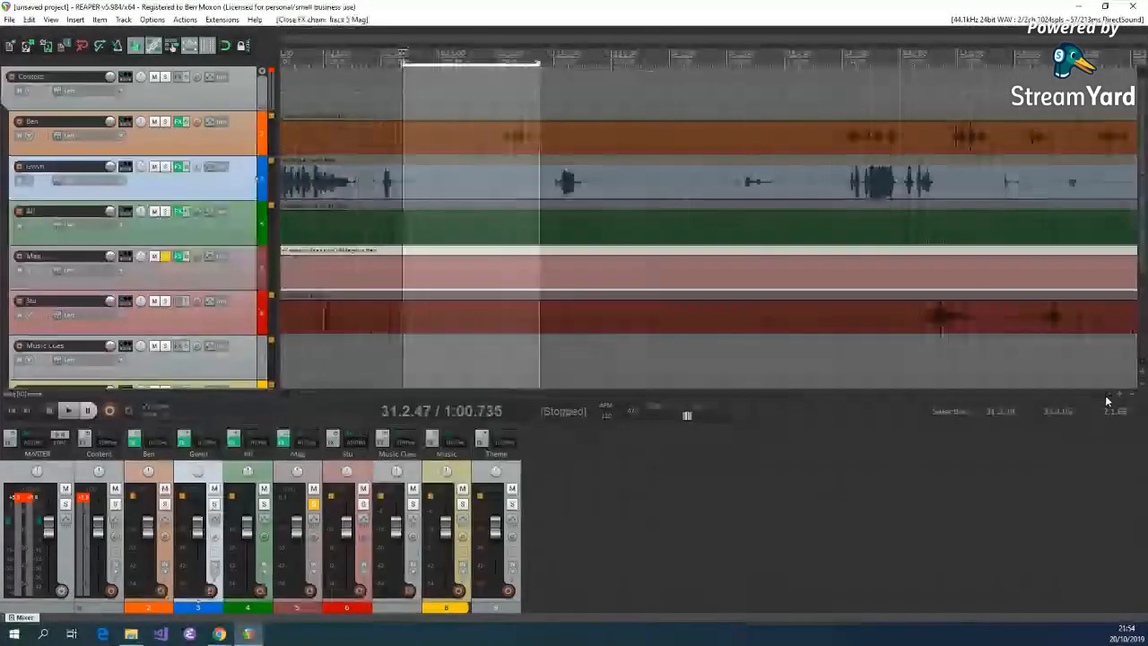
pyautogui.click(891, 239)
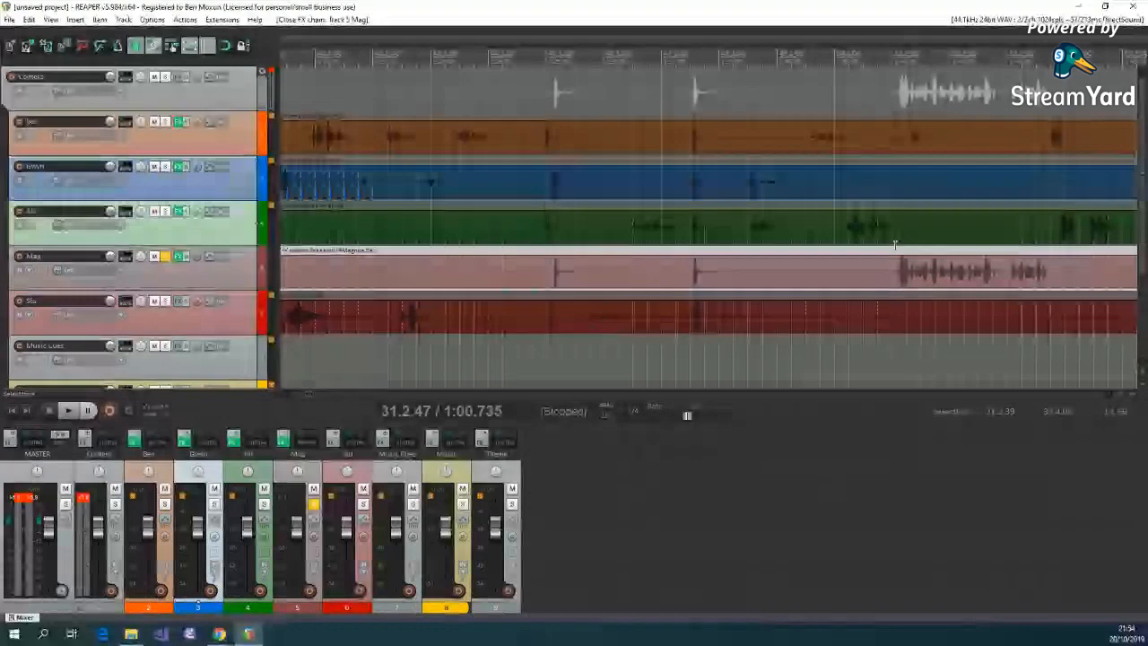
pyautogui.click(65, 410)
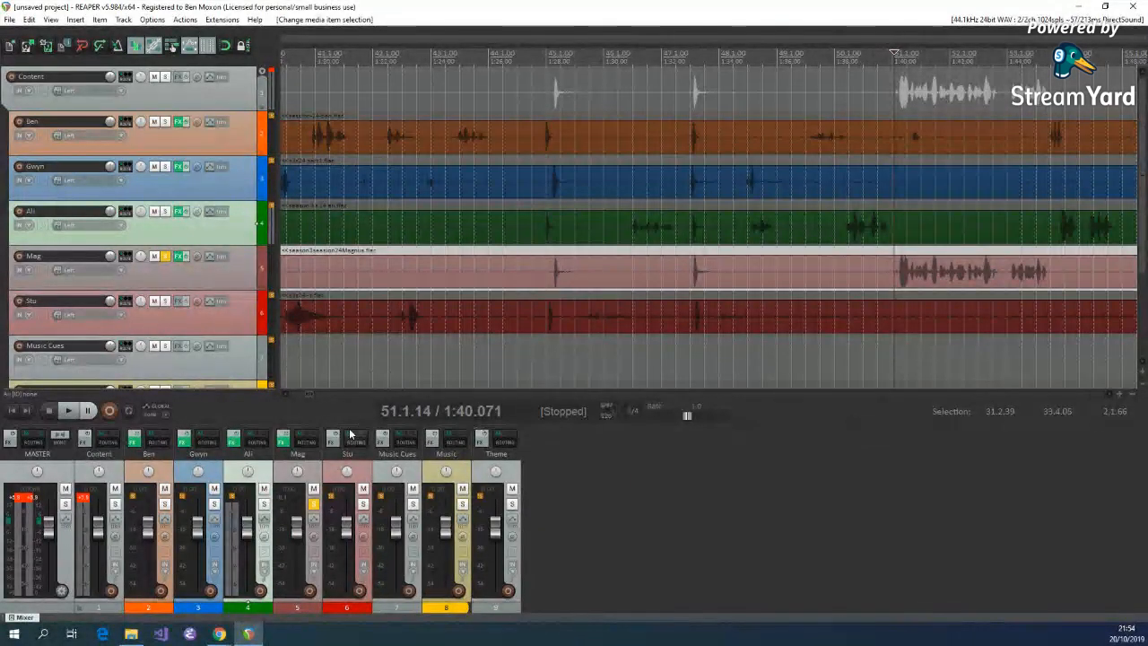
# Select the quiet section on track 6 from 31.2.02 to 34.3.16 and unsolo track 5
pyautogui.click(285, 394)
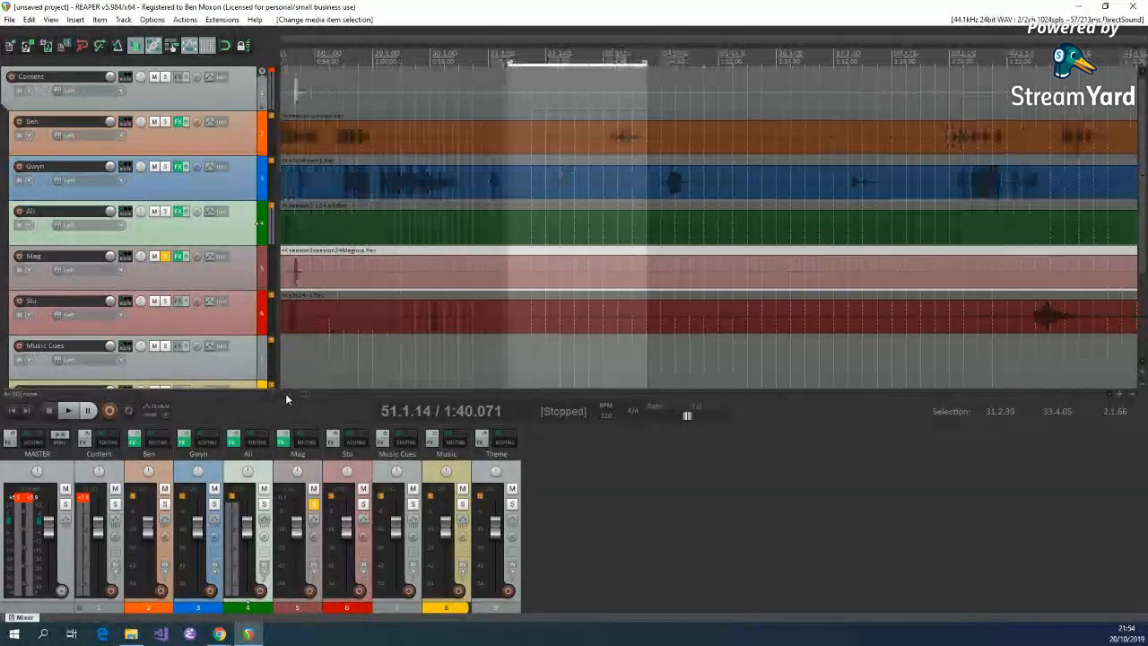
pyautogui.moveTo(799, 300); pyautogui.dragTo(610, 296)
pyautogui.click(165, 256)
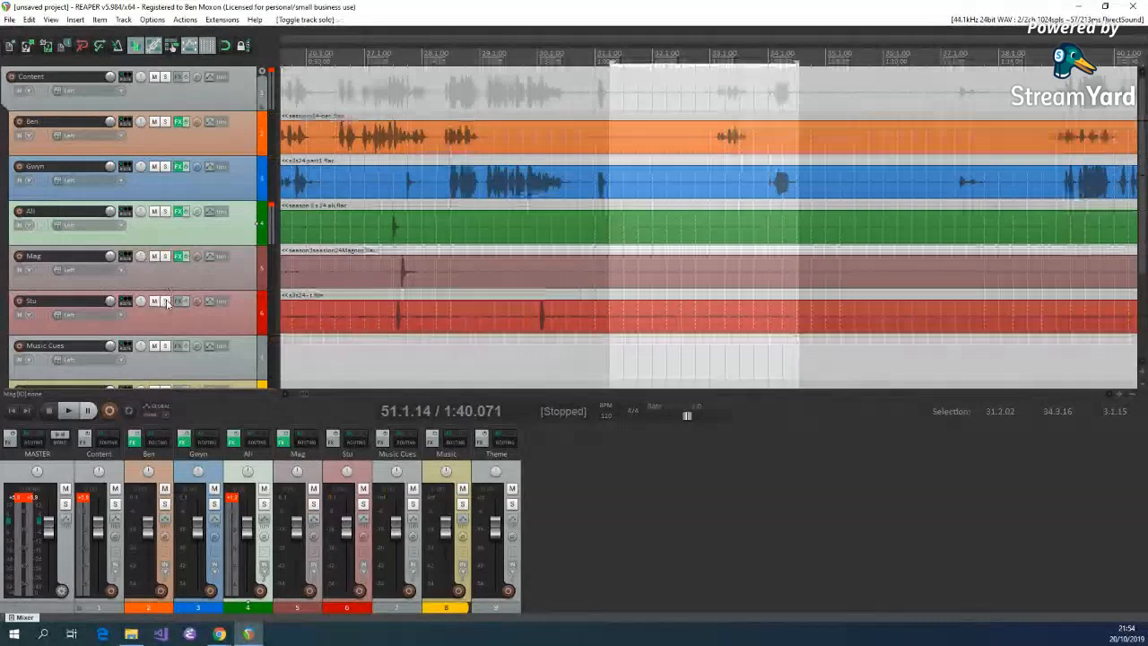
# Solo track 6, add the single-track-chain FX chain to it and open its ReaFir with automatic noise profile building turned on
pyautogui.click(166, 302)
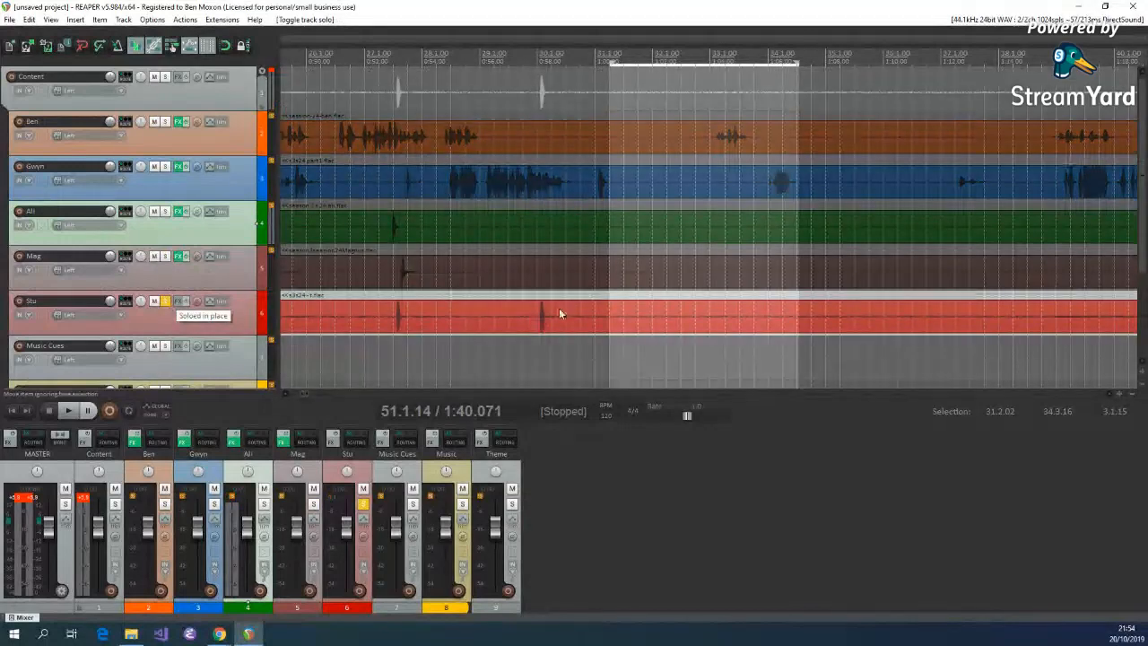
pyautogui.click(180, 301)
pyautogui.click(539, 146)
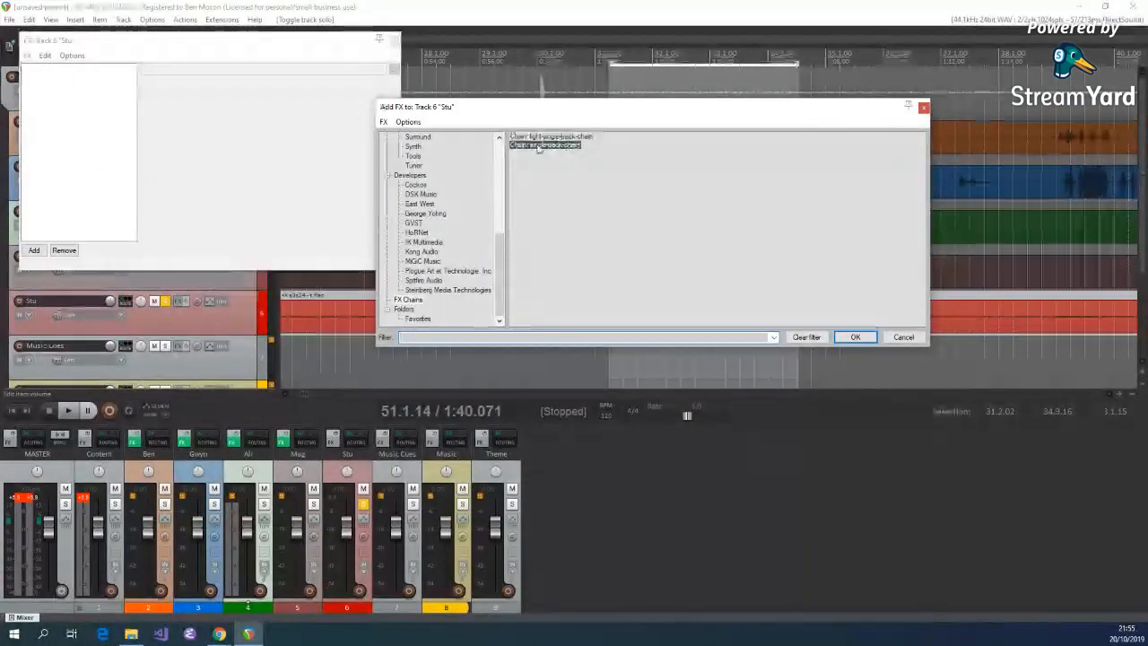
pyautogui.click(855, 337)
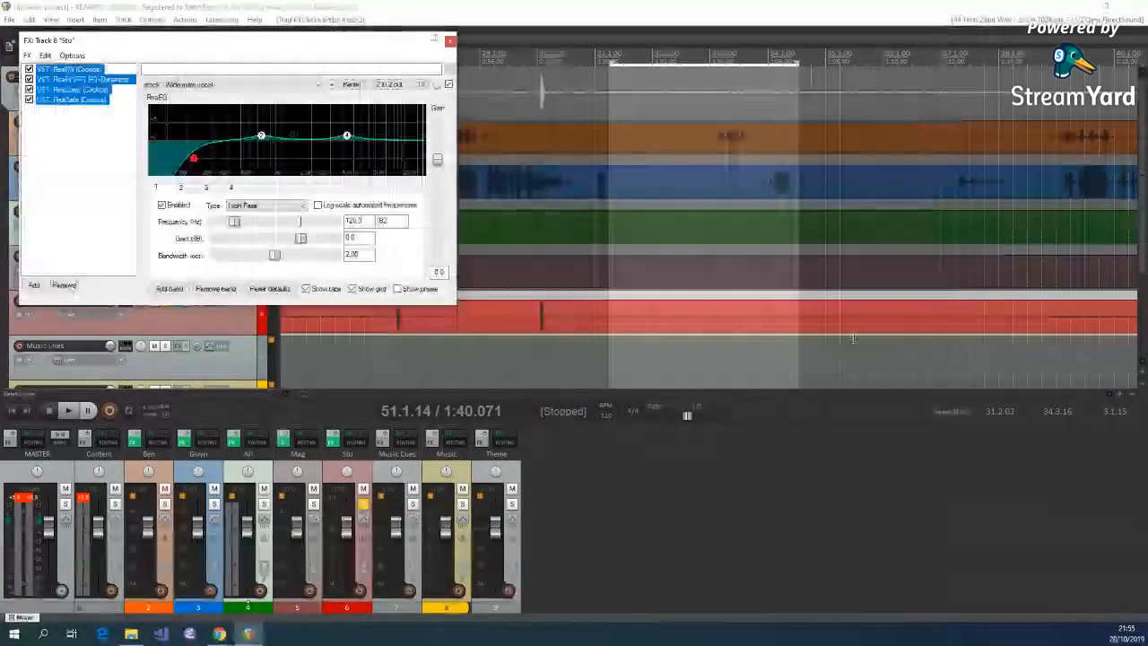
pyautogui.moveTo(365, 49); pyautogui.dragTo(488, 289)
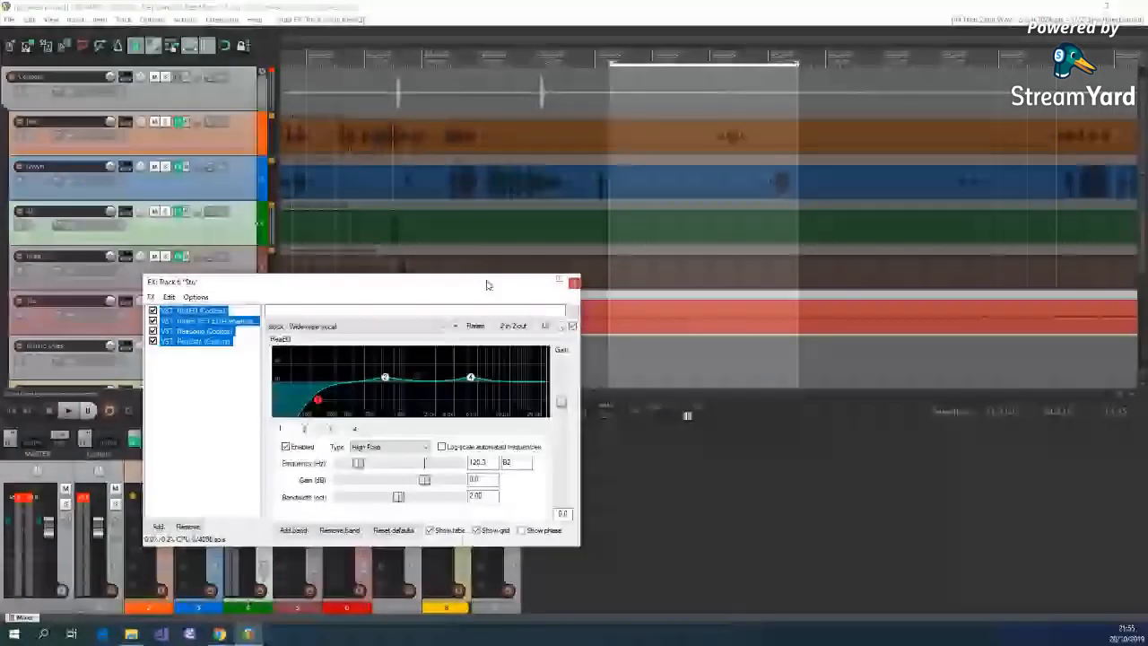
pyautogui.click(202, 320)
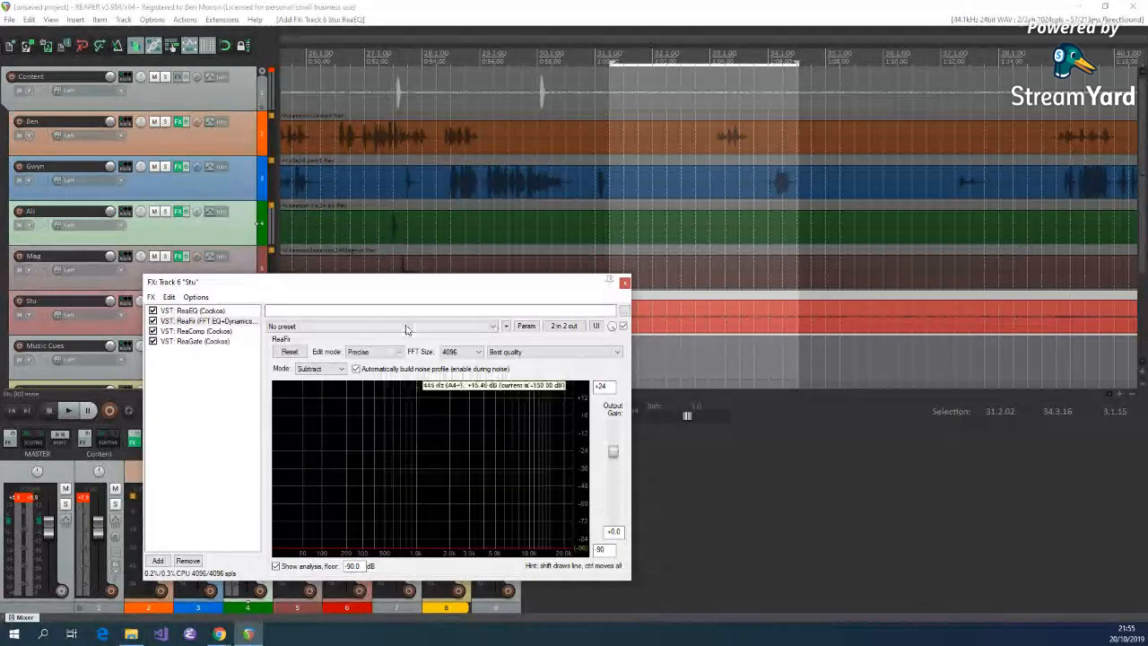
pyautogui.moveTo(419, 277); pyautogui.dragTo(841, 64)
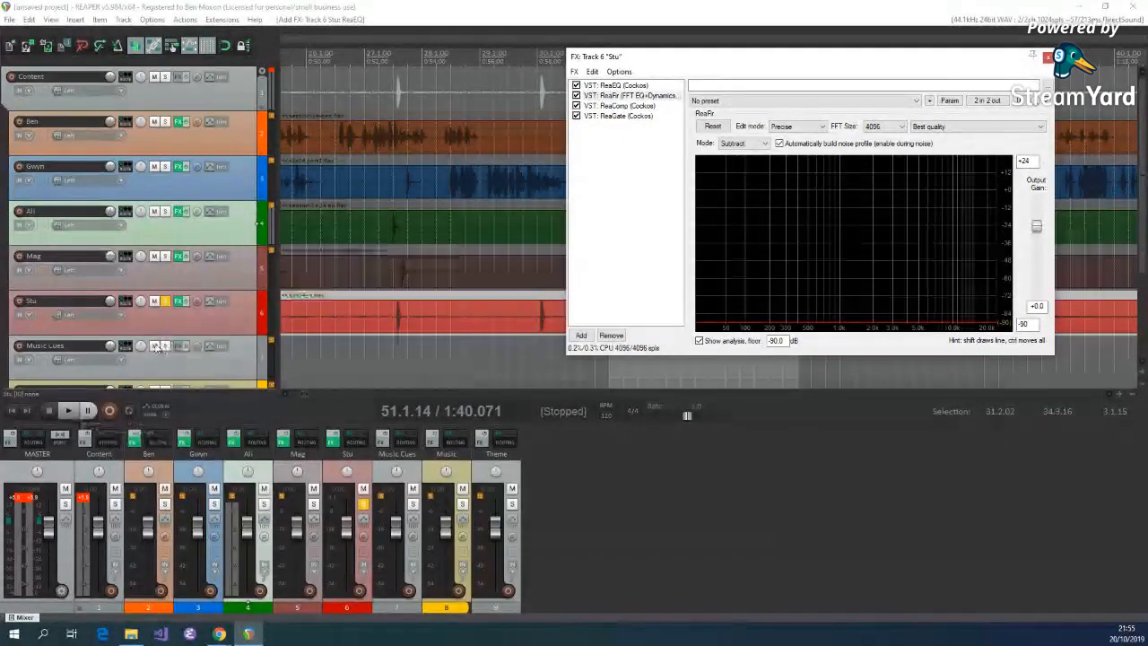
# Capture track 6's noise profile by playback from the selection start at 1:00.507, turning off automatic profile building before stopping
pyautogui.click(164, 303)
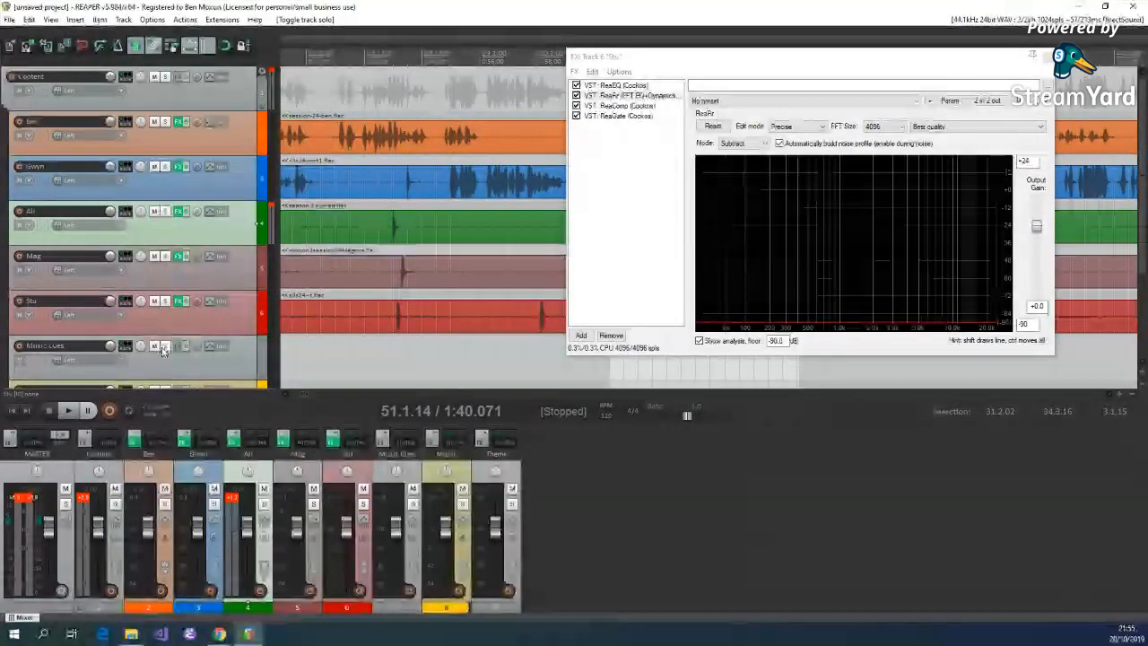
pyautogui.click(164, 302)
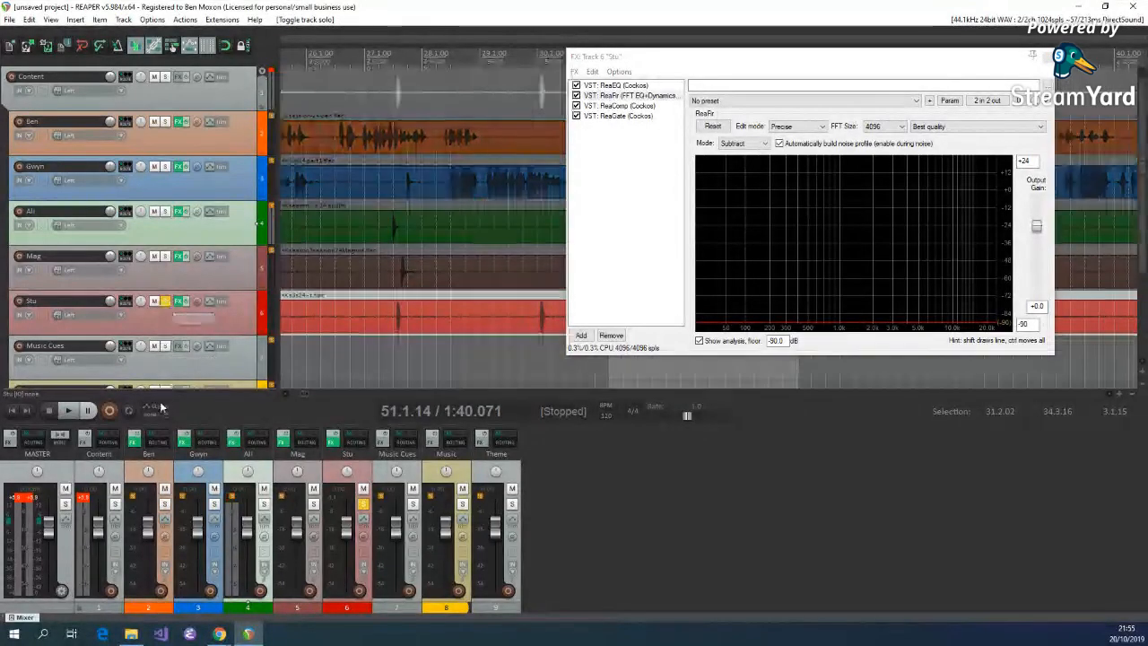
pyautogui.click(71, 411)
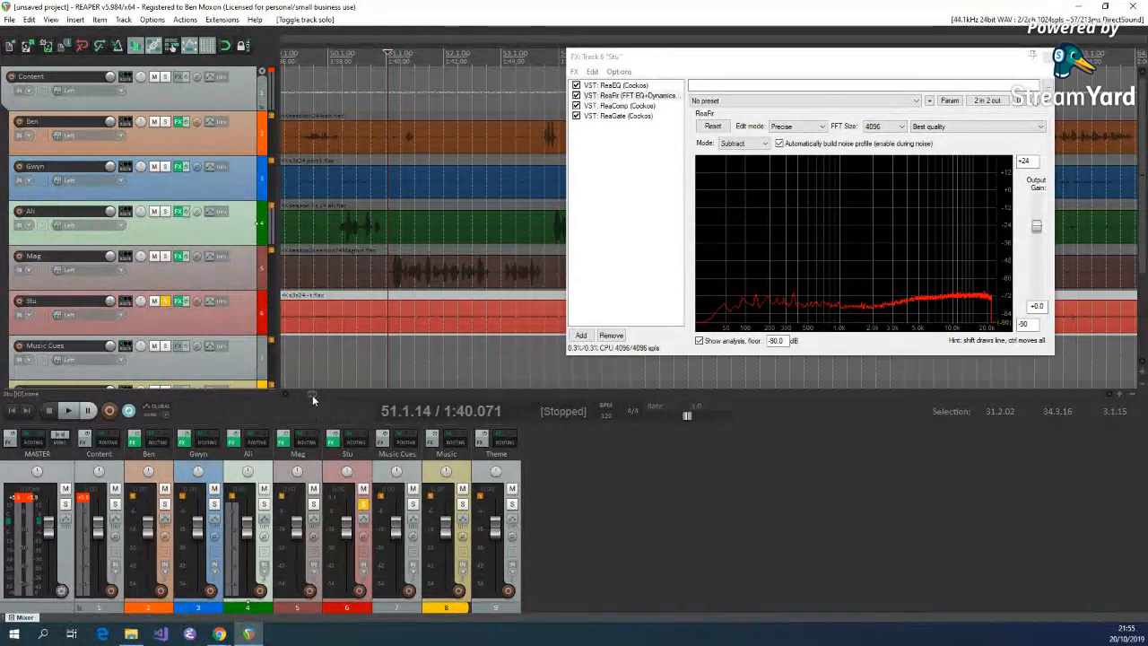
pyautogui.moveTo(312, 394); pyautogui.dragTo(312, 395)
pyautogui.press('End')
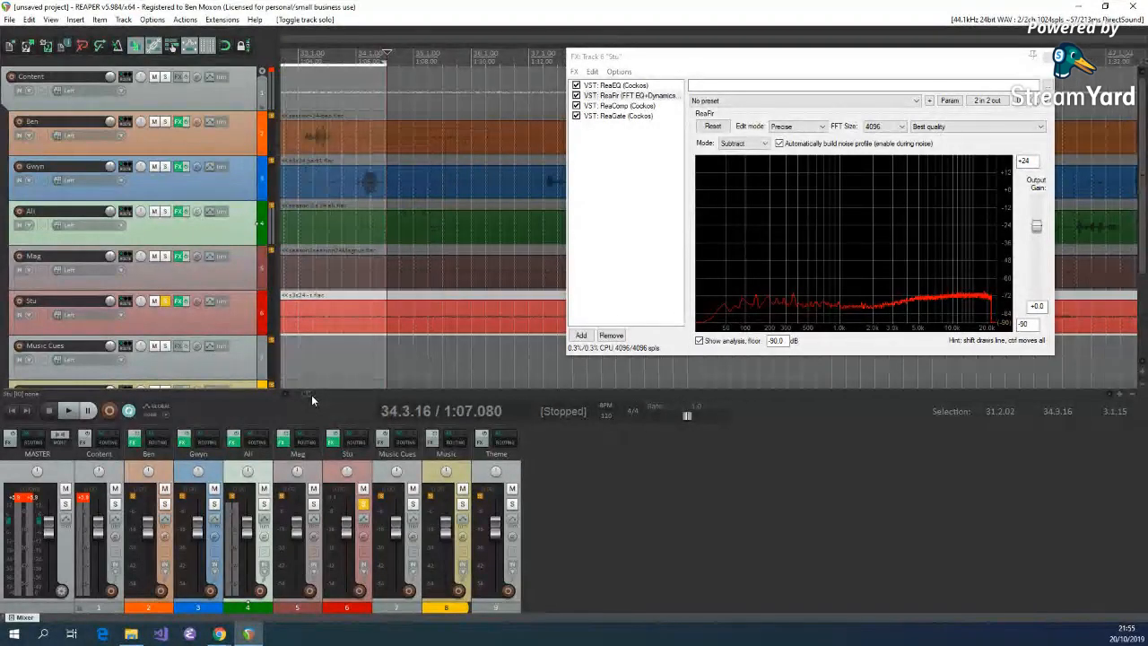
pyautogui.press('Home')
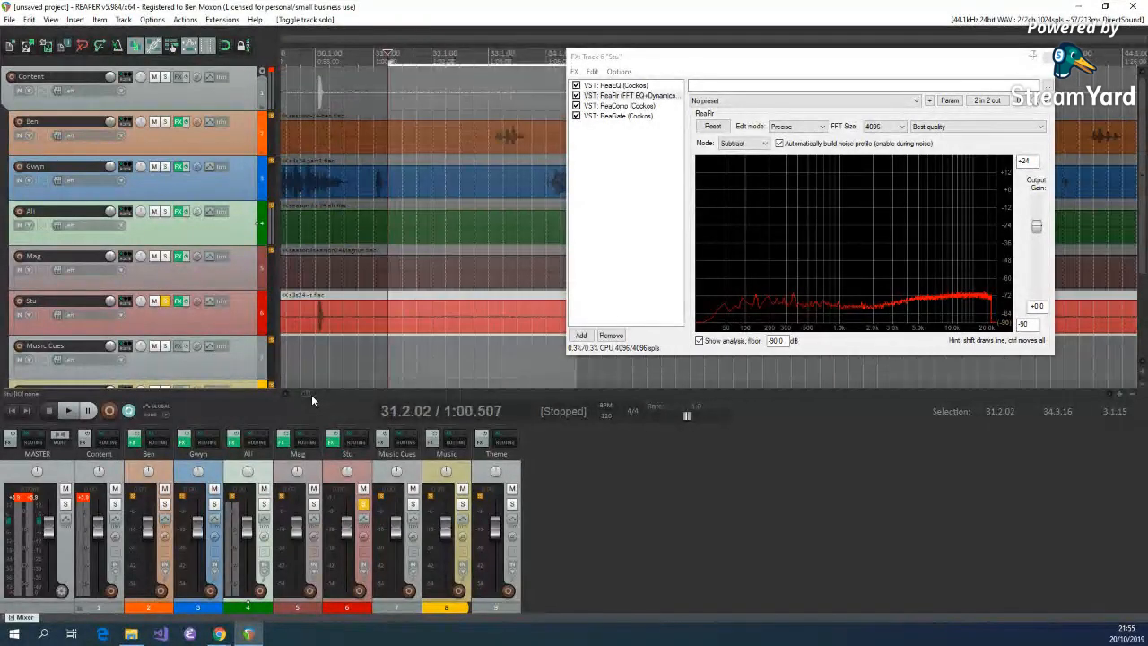
pyautogui.click(70, 412)
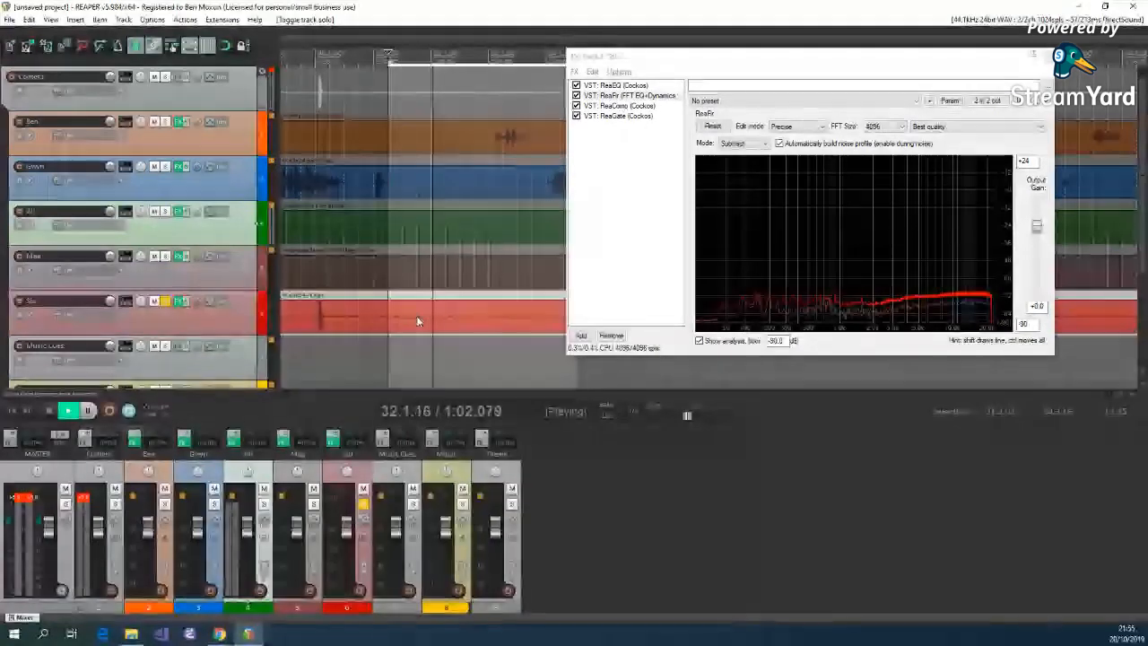
pyautogui.click(779, 147)
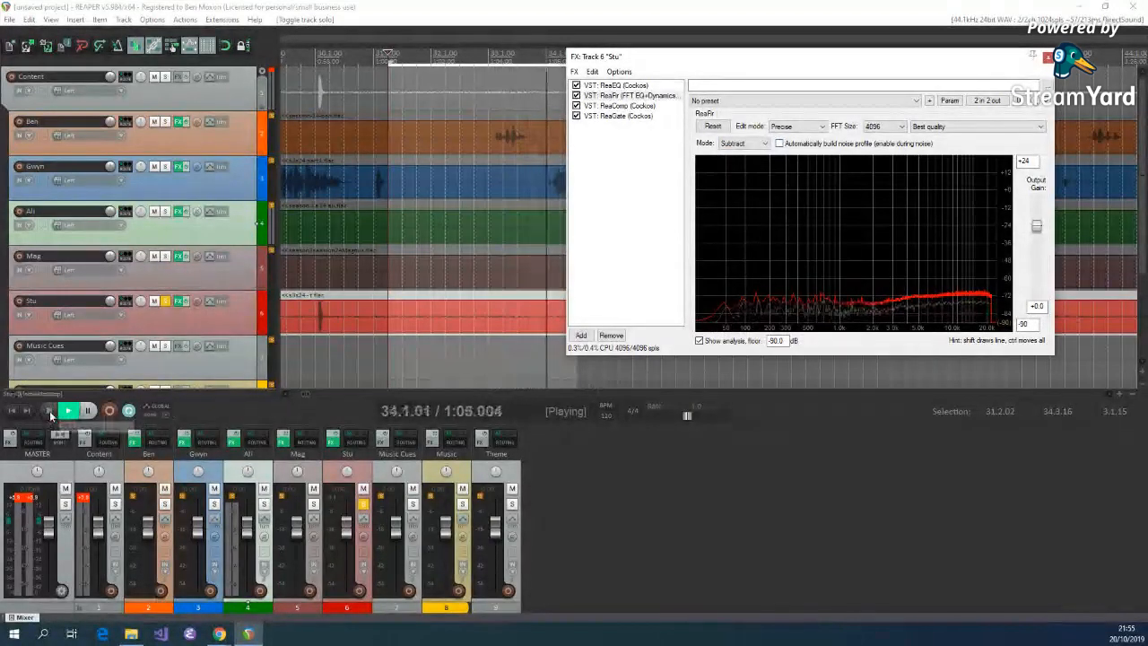
pyautogui.click(49, 411)
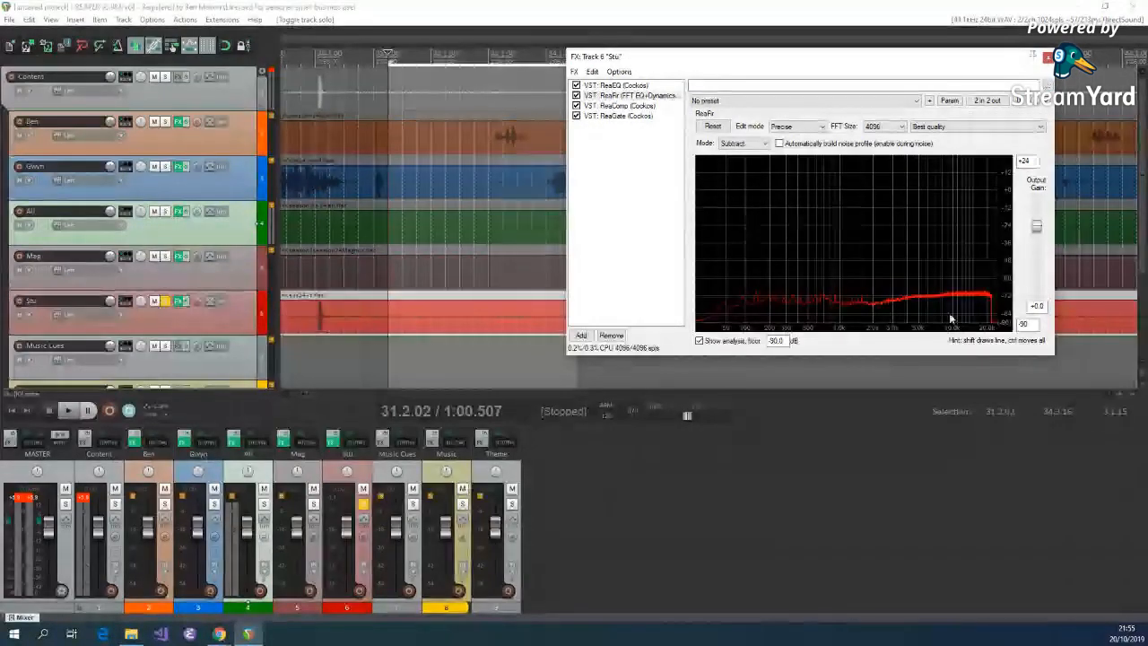
# Check track 6's noise reduction by playing its speech from 1:50.771
pyautogui.moveTo(983, 65); pyautogui.dragTo(1008, 448)
pyautogui.moveTo(303, 395); pyautogui.dragTo(312, 395)
pyautogui.click(539, 309)
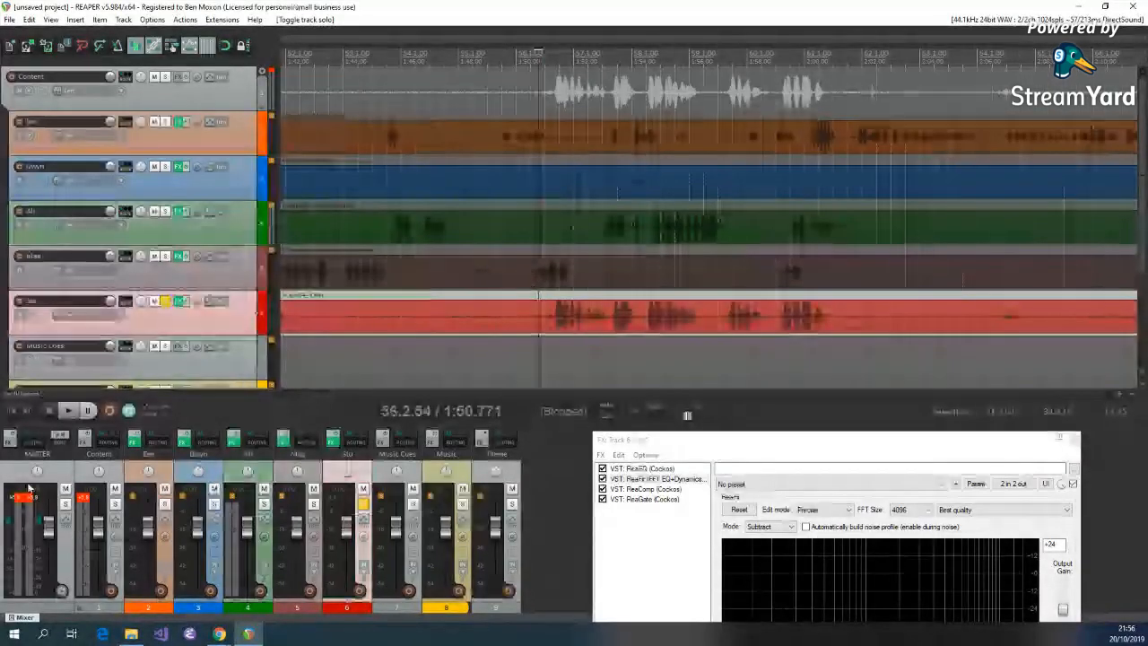
pyautogui.click(70, 410)
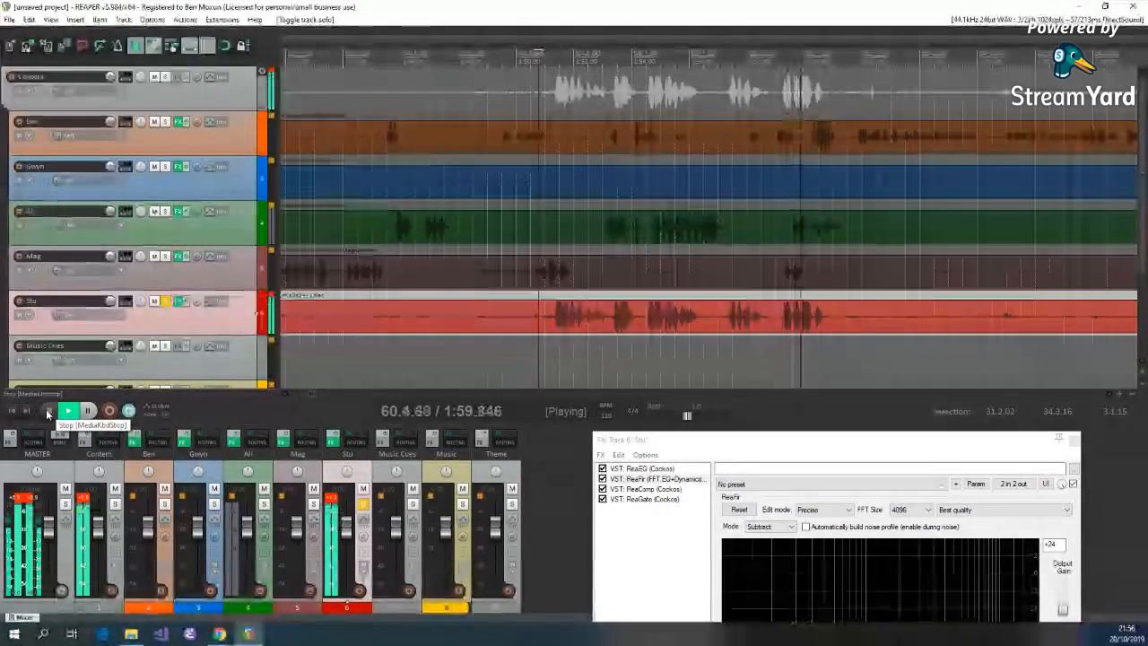
pyautogui.click(48, 414)
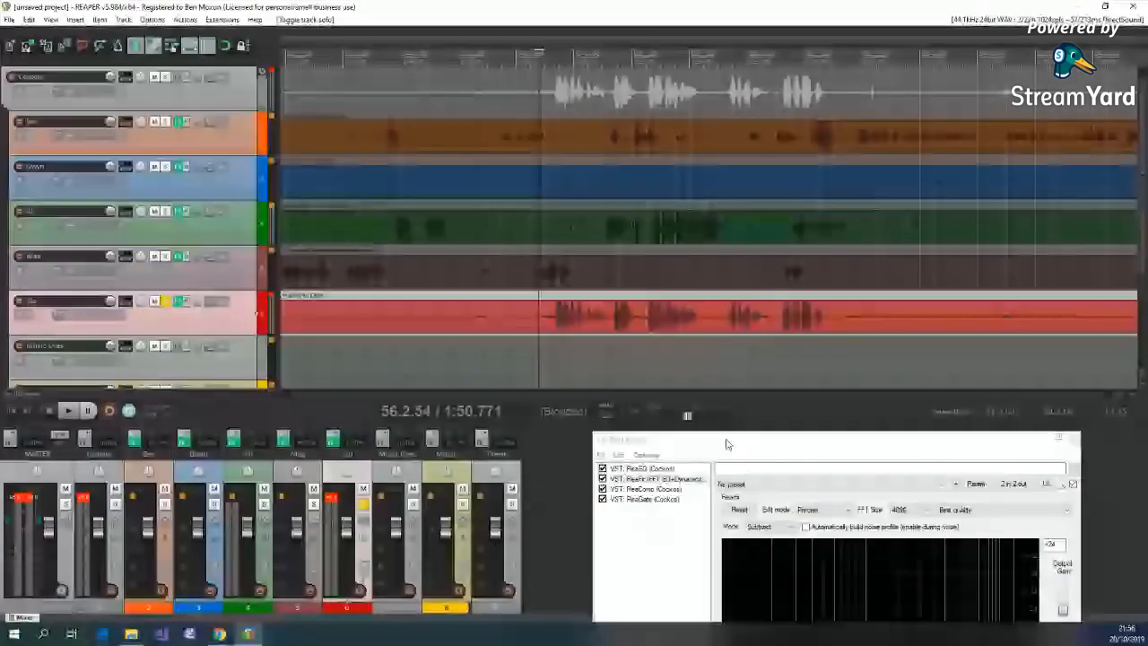
# Inspect track 6's ReaFir noise profile and replay the track from 1:48.532, closing its effects window during playback
pyautogui.moveTo(726, 444); pyautogui.dragTo(652, 147)
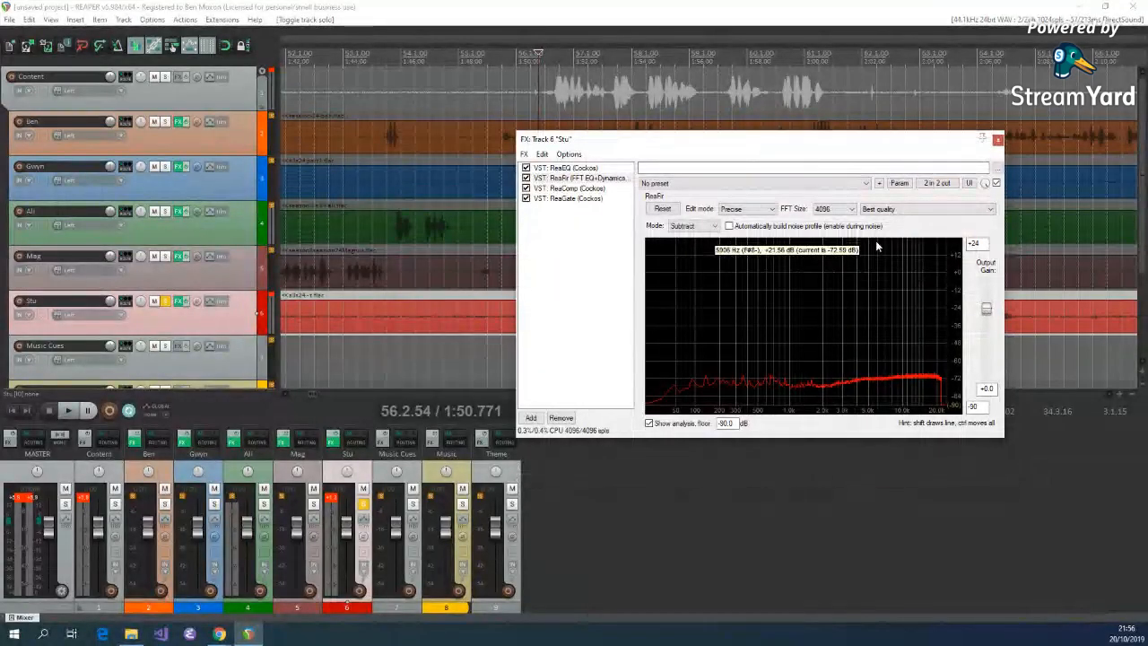
pyautogui.moveTo(884, 145); pyautogui.dragTo(1014, 456)
pyautogui.click(474, 317)
pyautogui.click(71, 410)
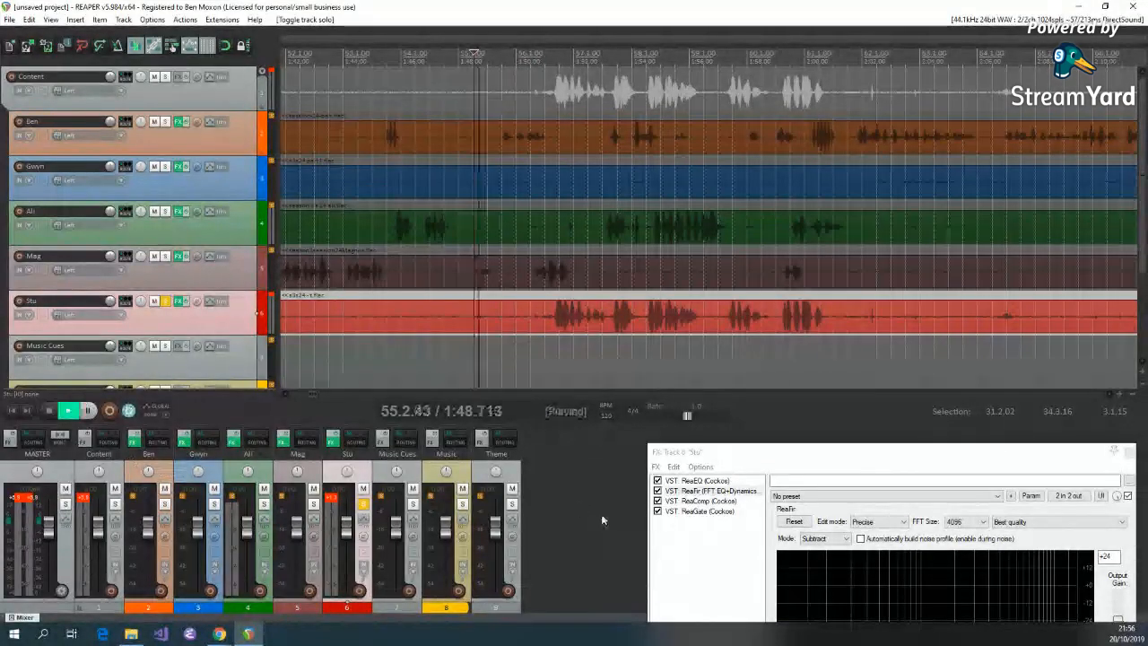
pyautogui.click(180, 302)
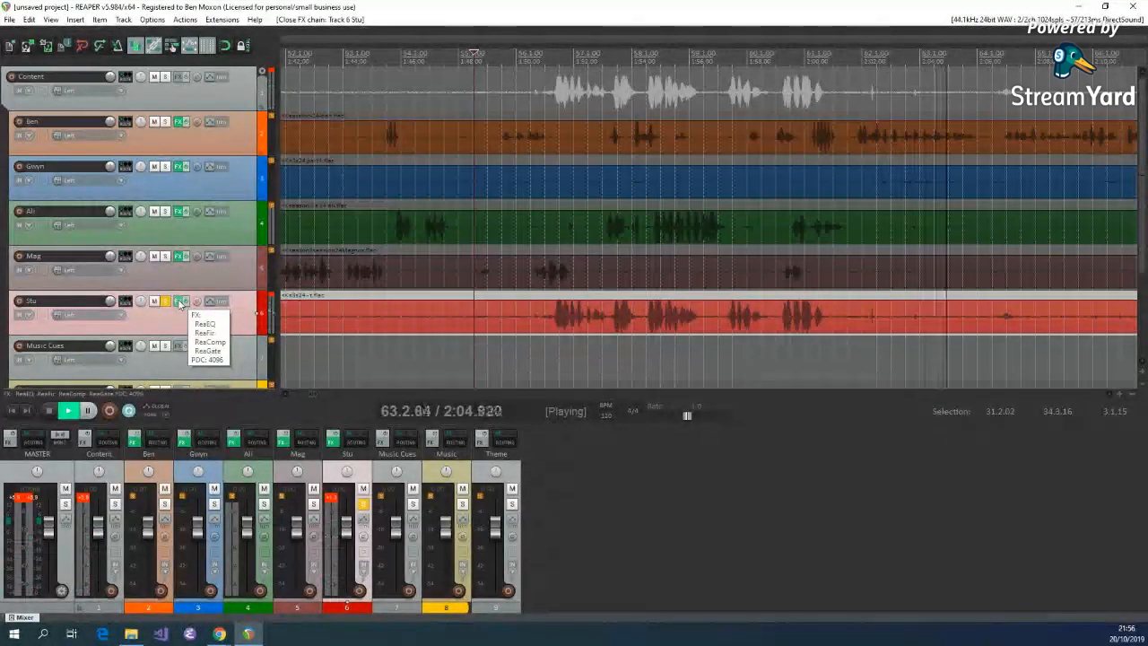
# Reopen track 6's effects, show the ReaGate settings and observe the gate's input level while playing from 2:01.471
pyautogui.click(180, 304)
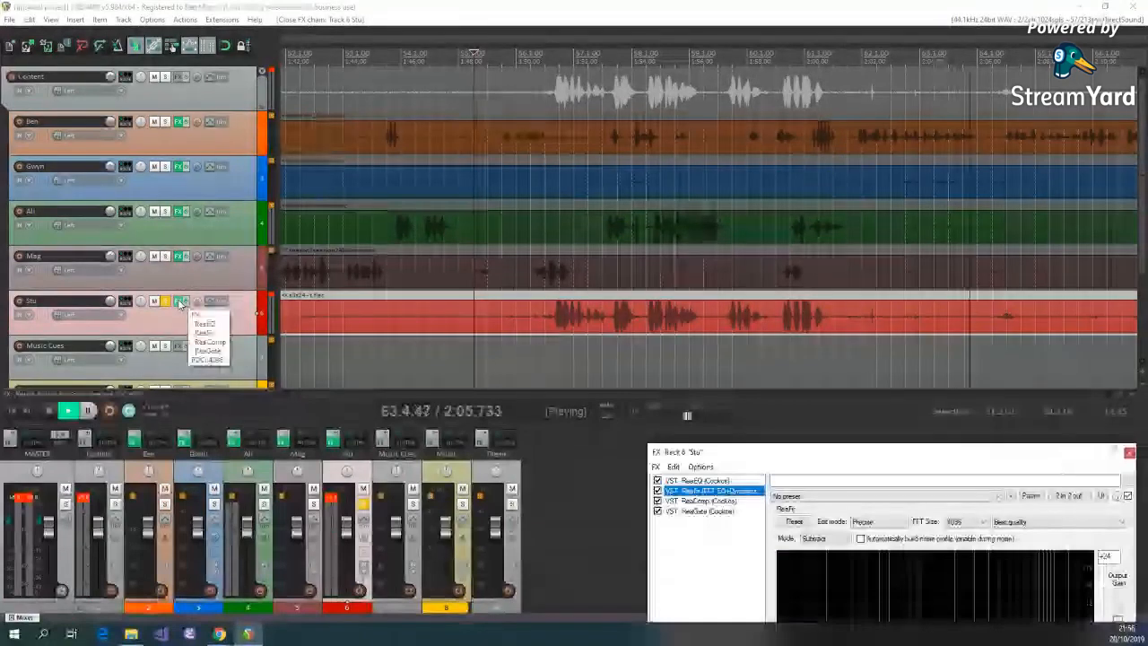
pyautogui.moveTo(805, 454); pyautogui.dragTo(531, 292)
pyautogui.click(67, 411)
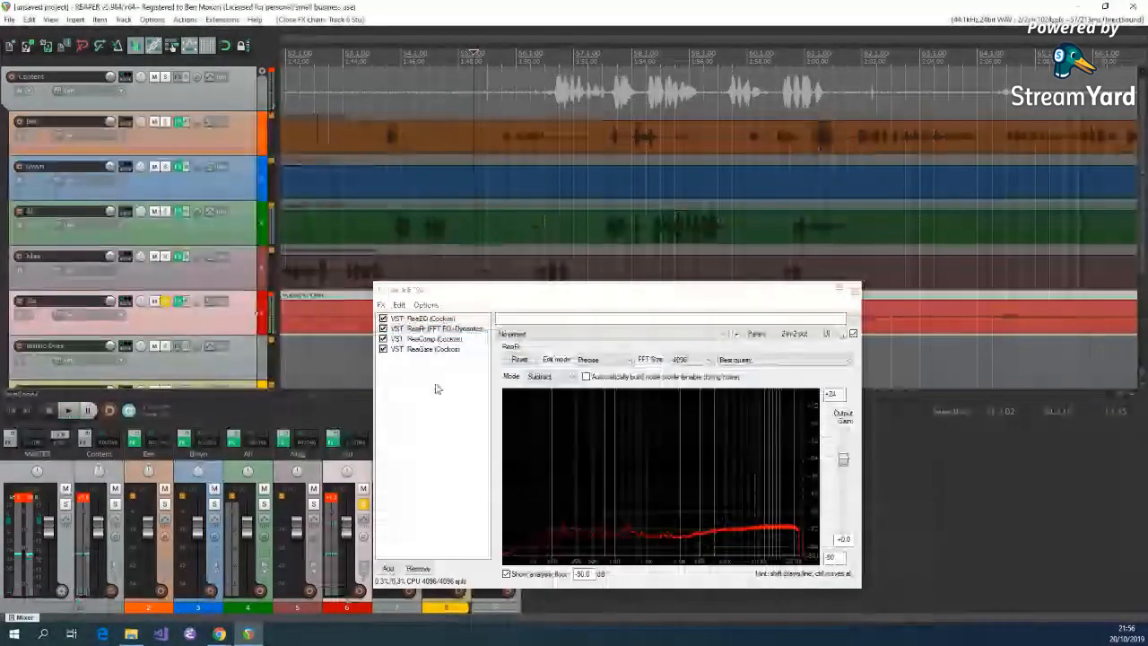
pyautogui.moveTo(742, 292); pyautogui.dragTo(925, 385)
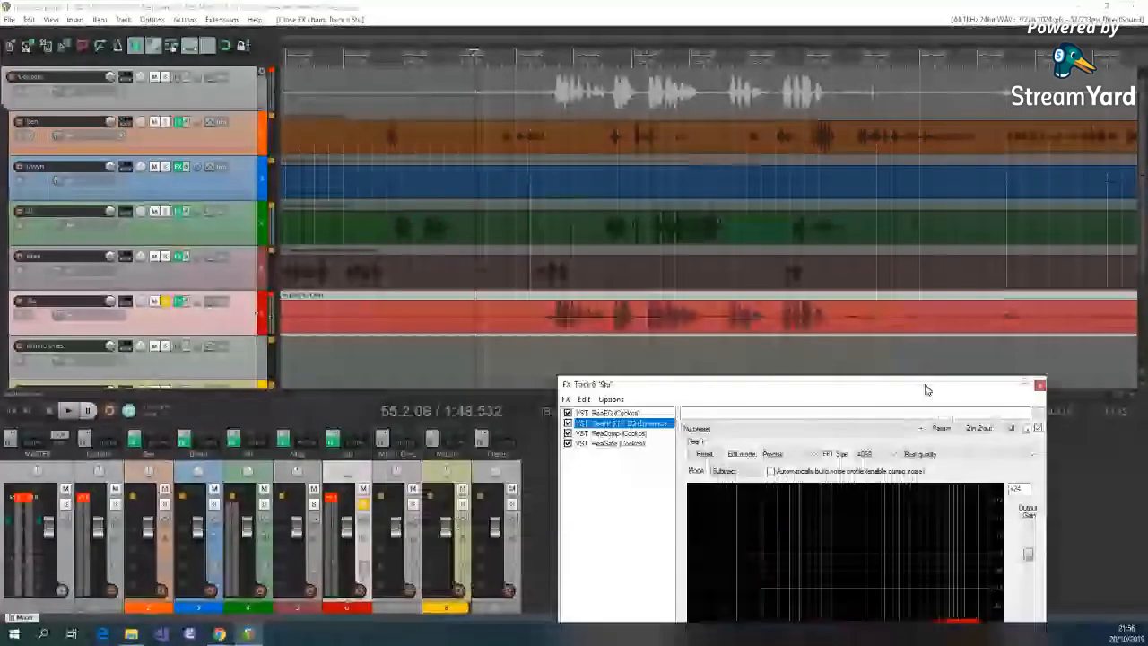
pyautogui.click(848, 348)
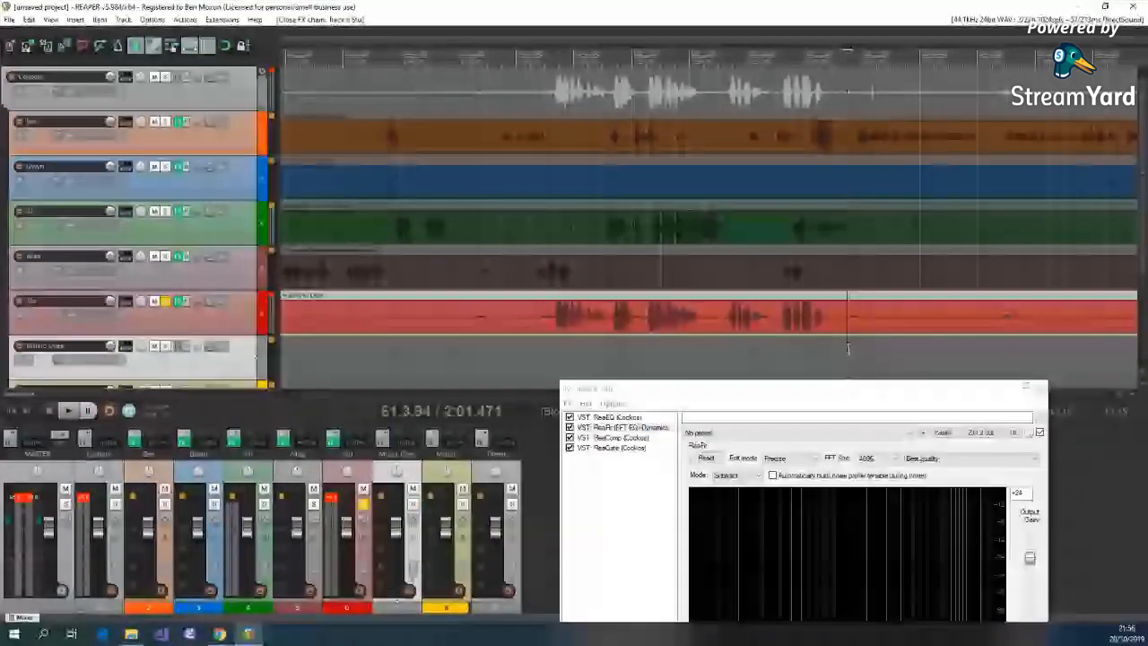
pyautogui.click(613, 447)
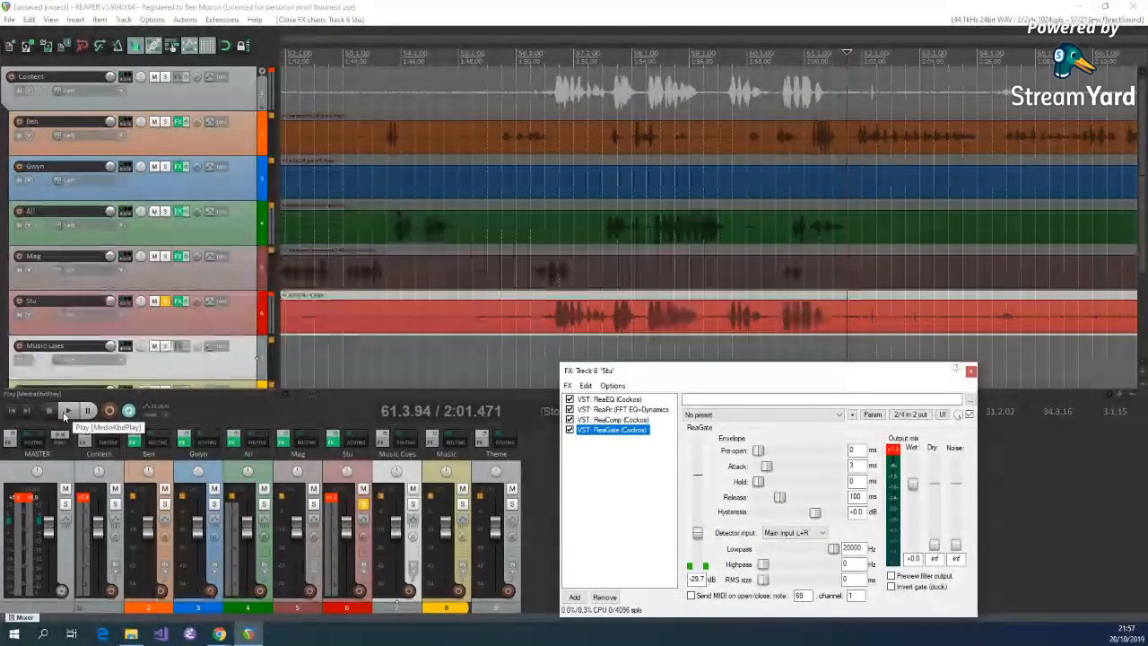
pyautogui.click(67, 411)
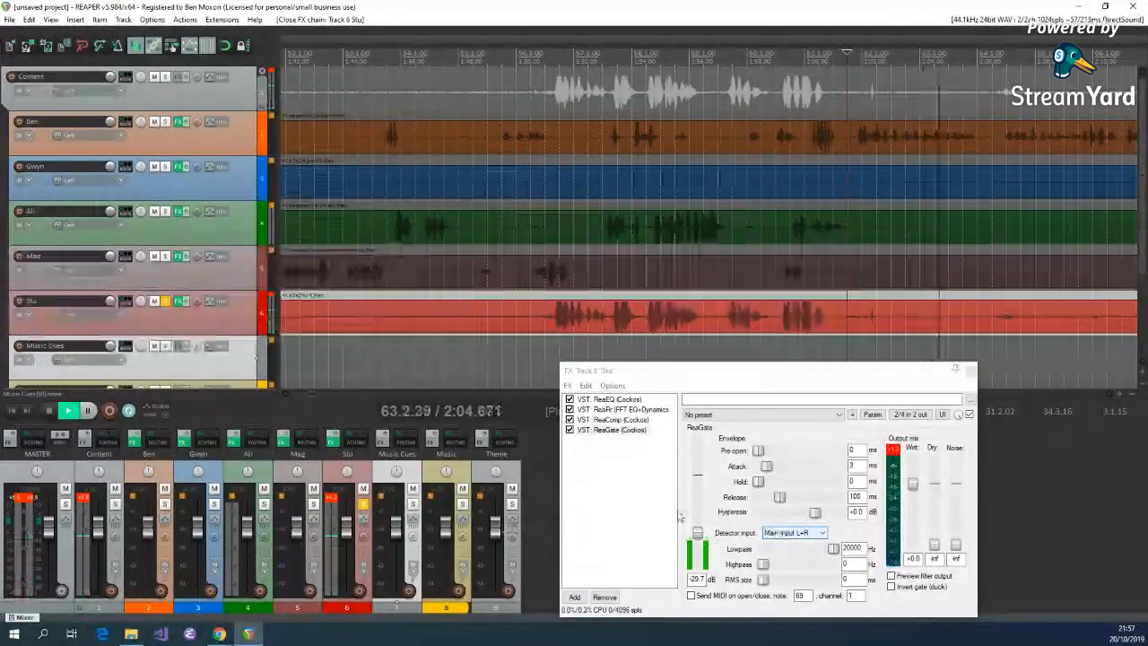
pyautogui.click(65, 413)
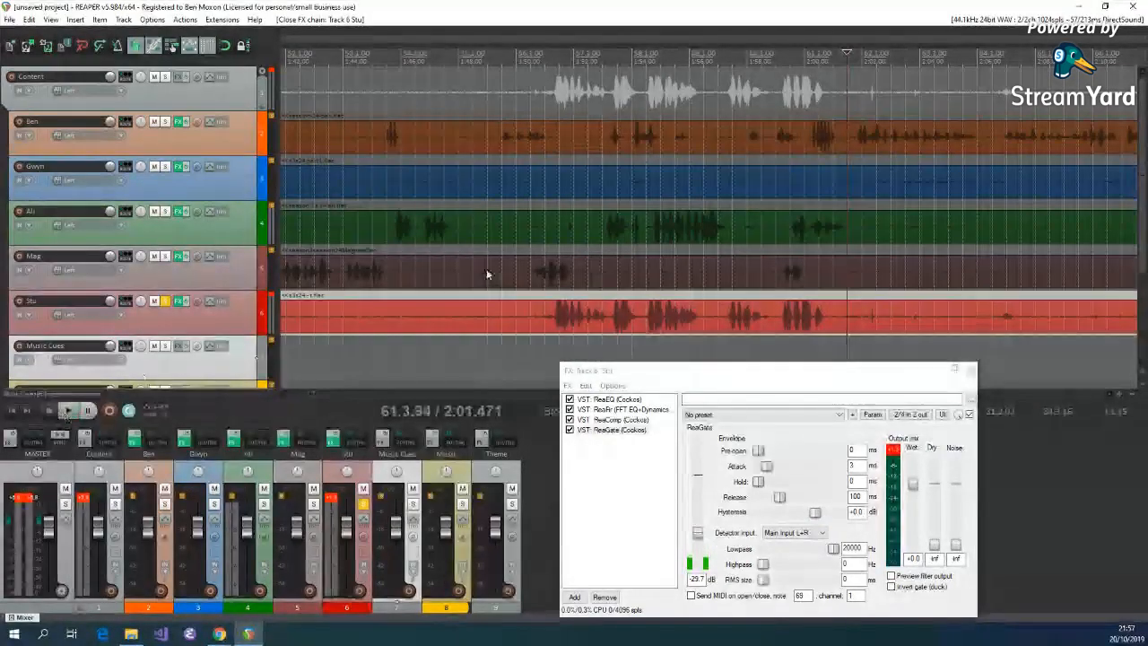
# Set track 6's ReaGate threshold to -13.8 dB and its release to 691 ms during playback from 2:02.985
pyautogui.click(889, 302)
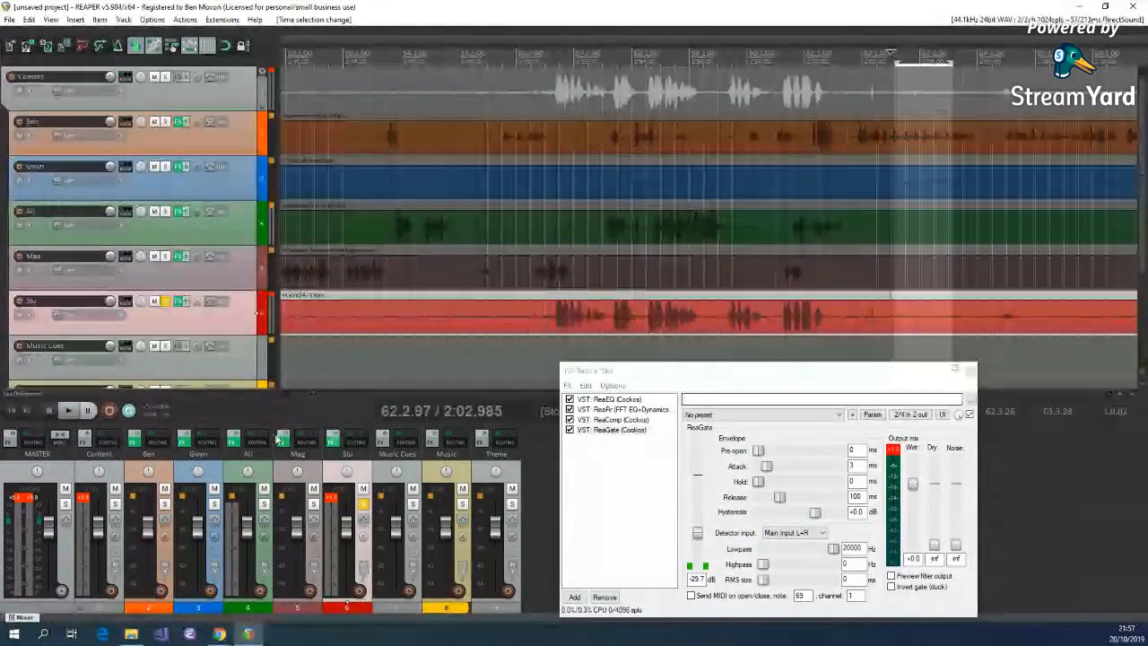
pyautogui.press('space')
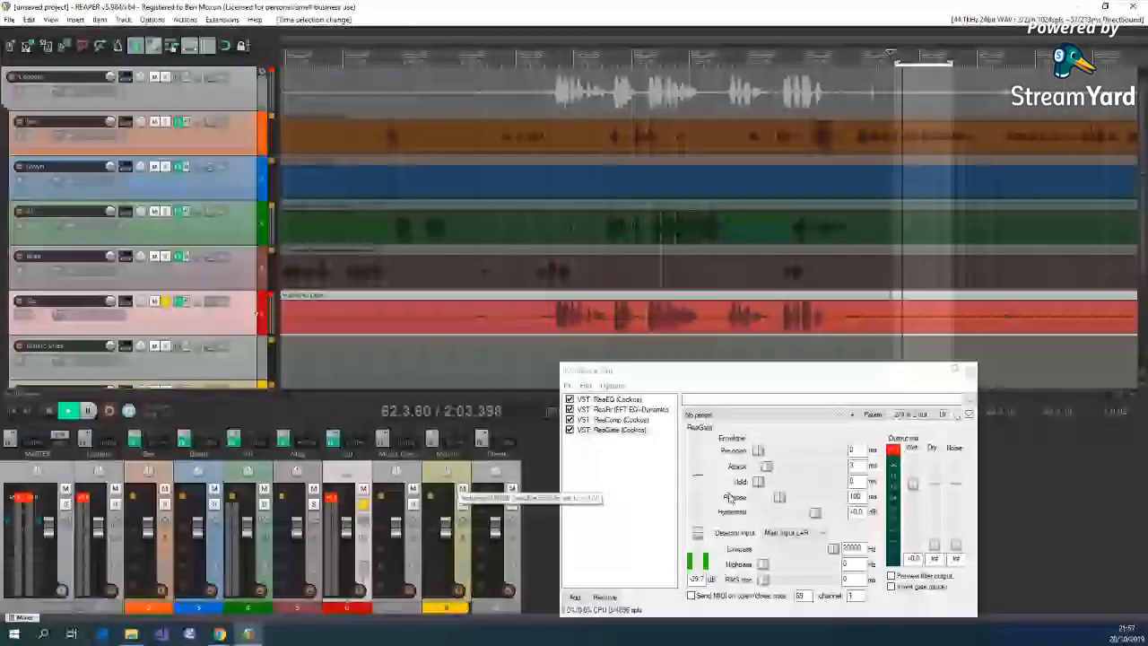
pyautogui.moveTo(699, 536); pyautogui.dragTo(699, 512)
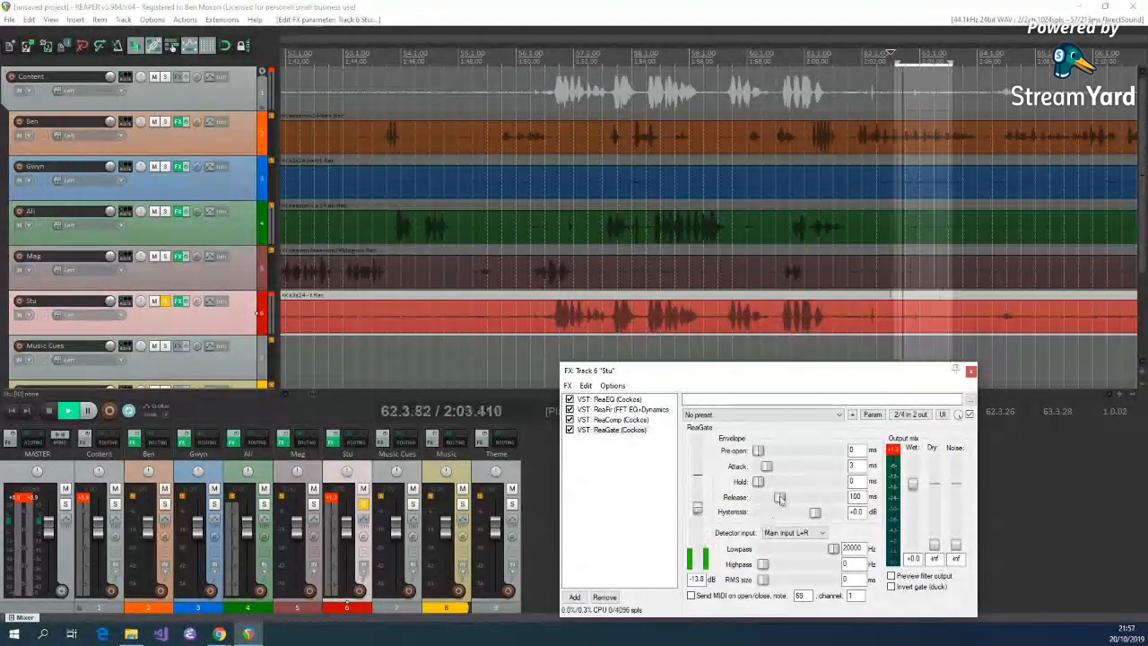
pyautogui.moveTo(782, 499); pyautogui.dragTo(793, 499)
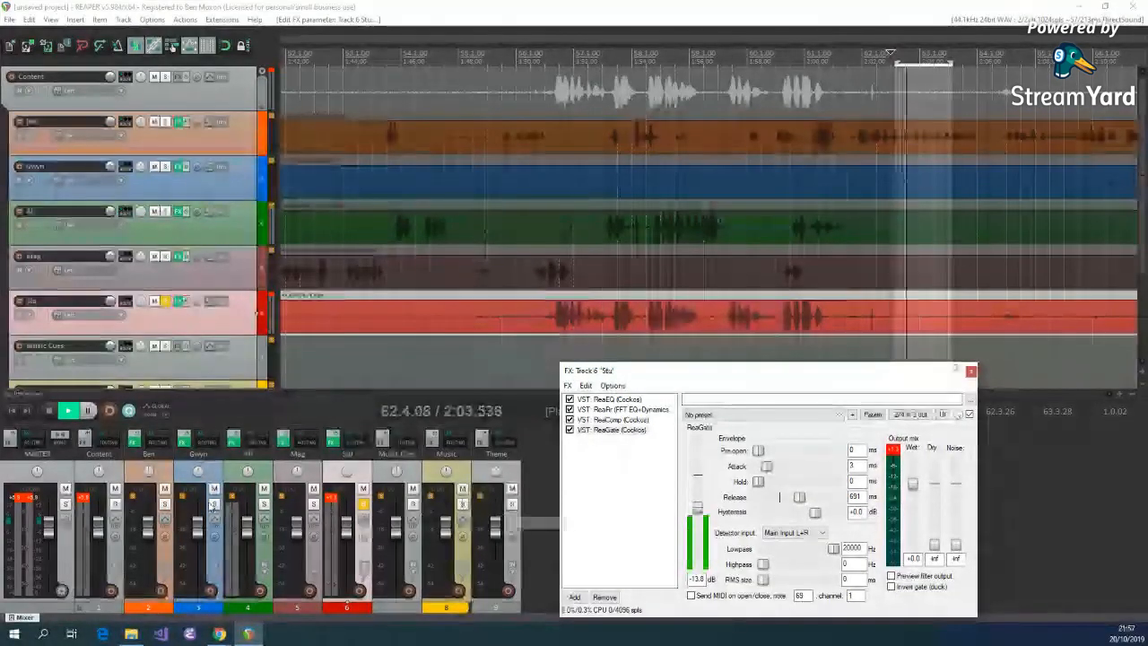
pyautogui.click(50, 412)
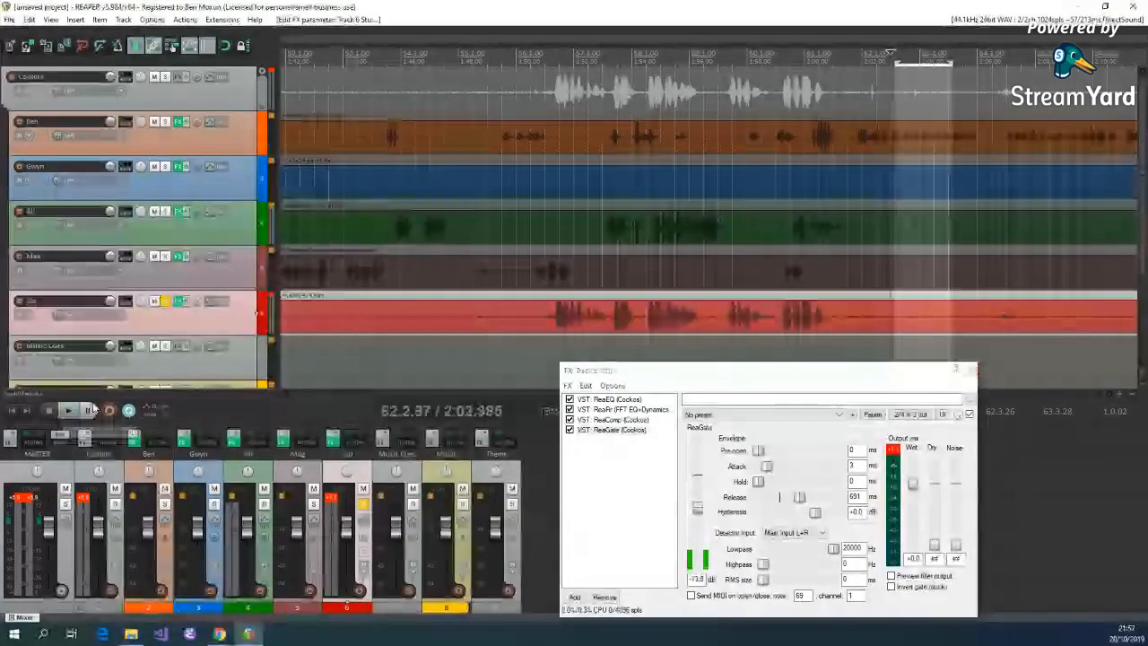
# Check track 6's gated speech by playing from 1:59.024 and from 2:05.763
pyautogui.click(778, 350)
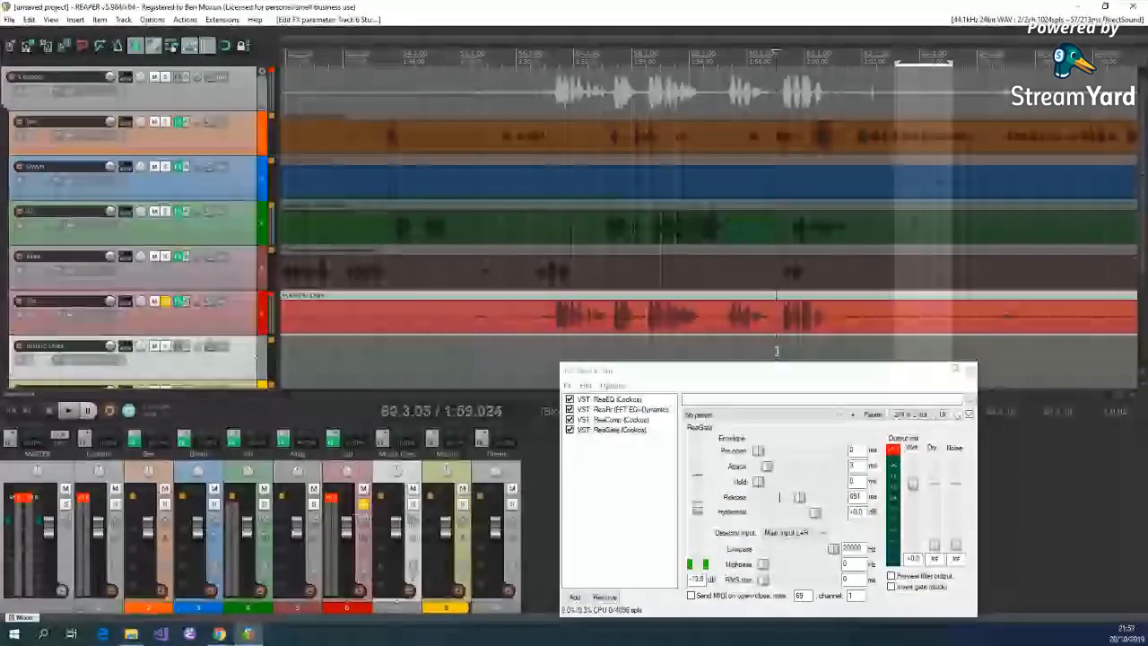
pyautogui.click(70, 411)
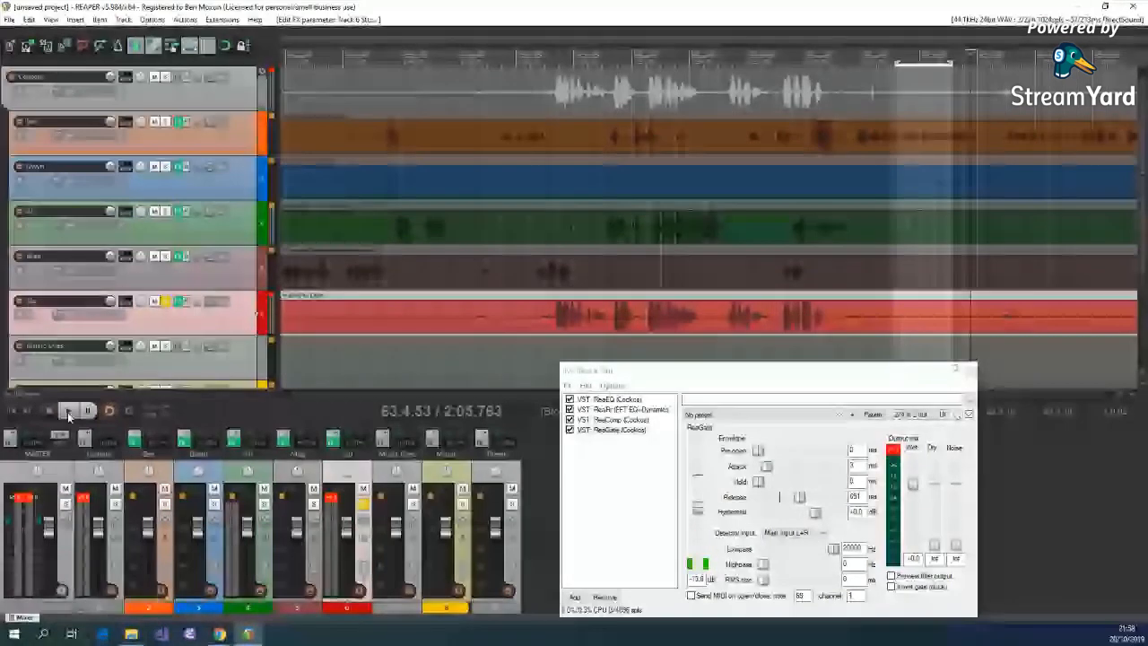
pyautogui.click(68, 411)
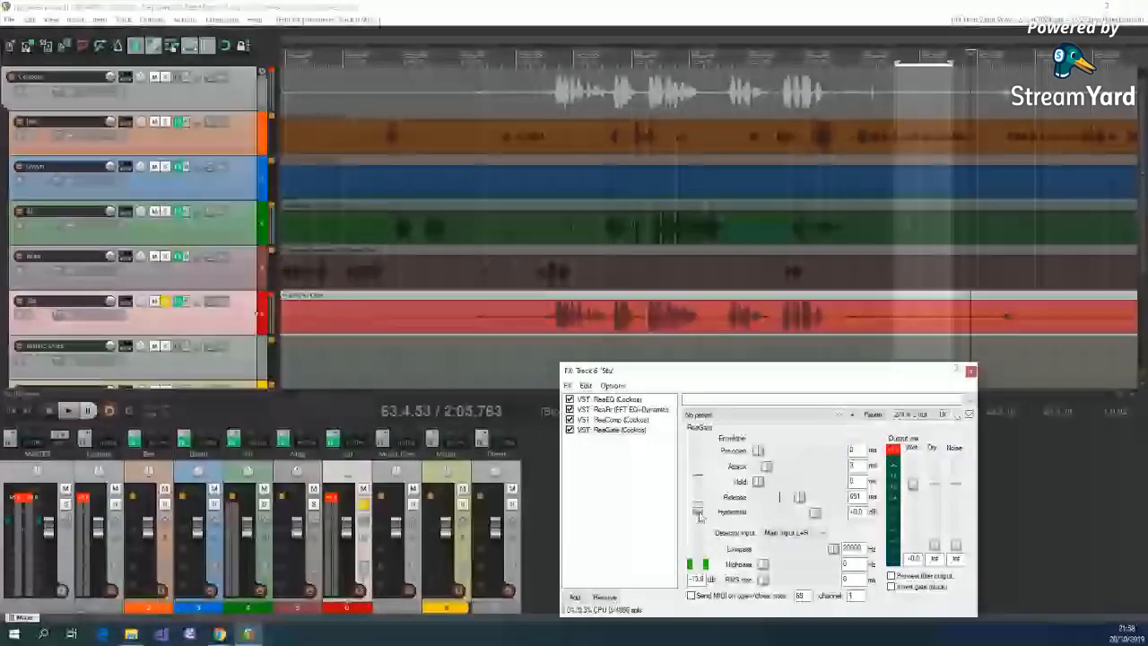
# Lower track 6's ReaGate threshold to -20.9 dB after trying -19.0 dB, checking each value by playback from 2:05.763
pyautogui.click(70, 414)
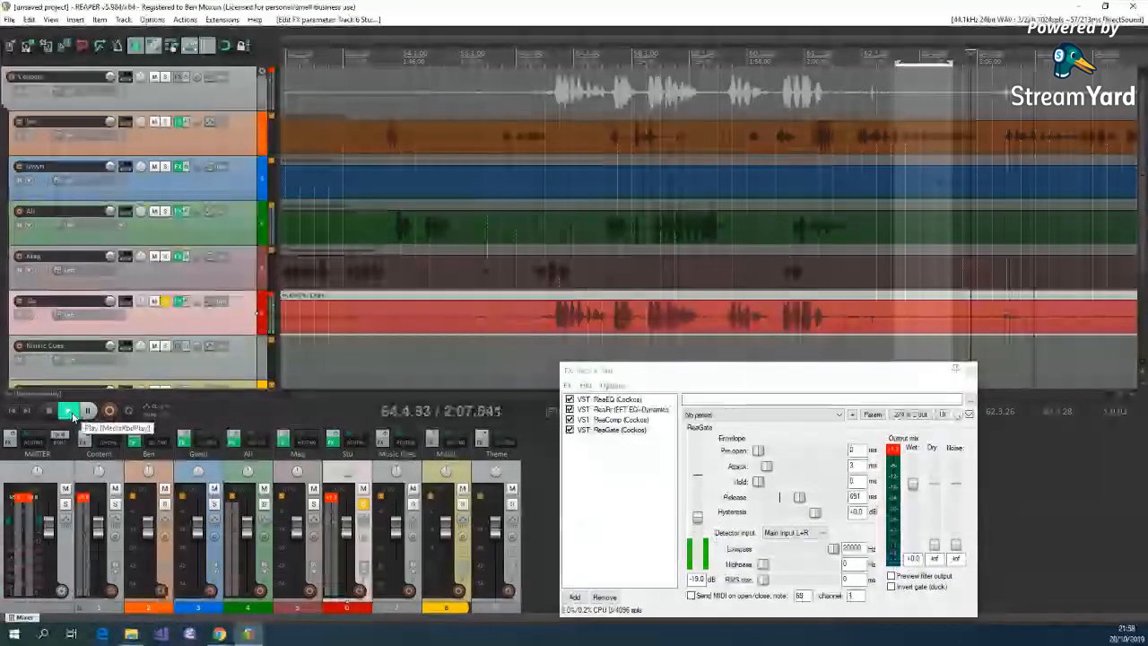
pyautogui.press('space')
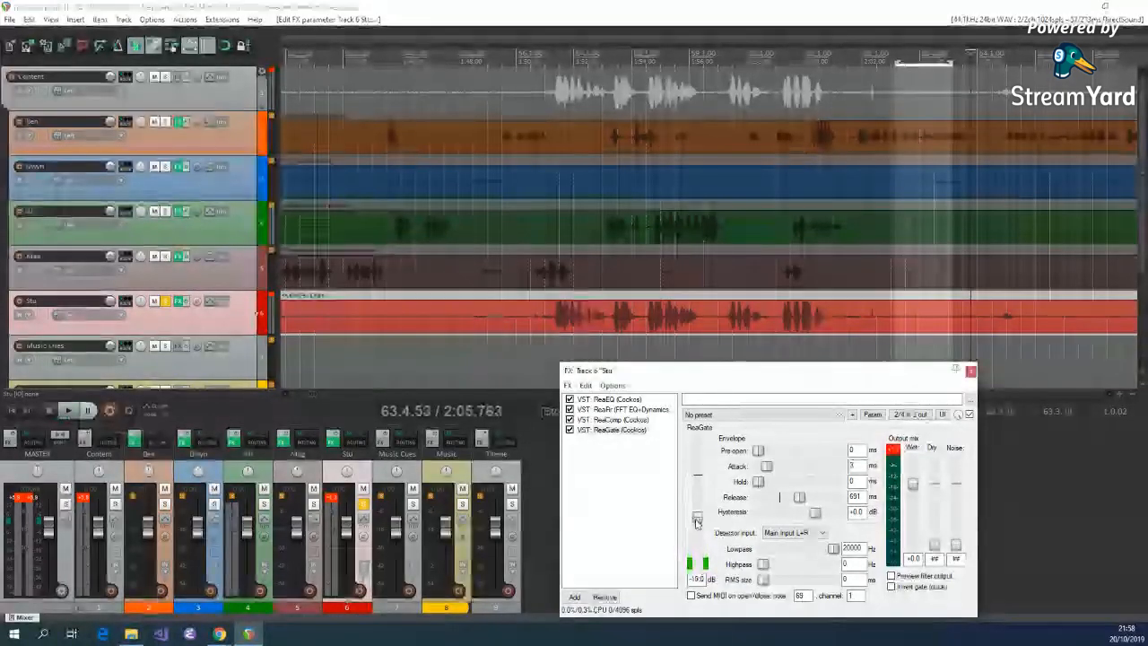
pyautogui.click(69, 411)
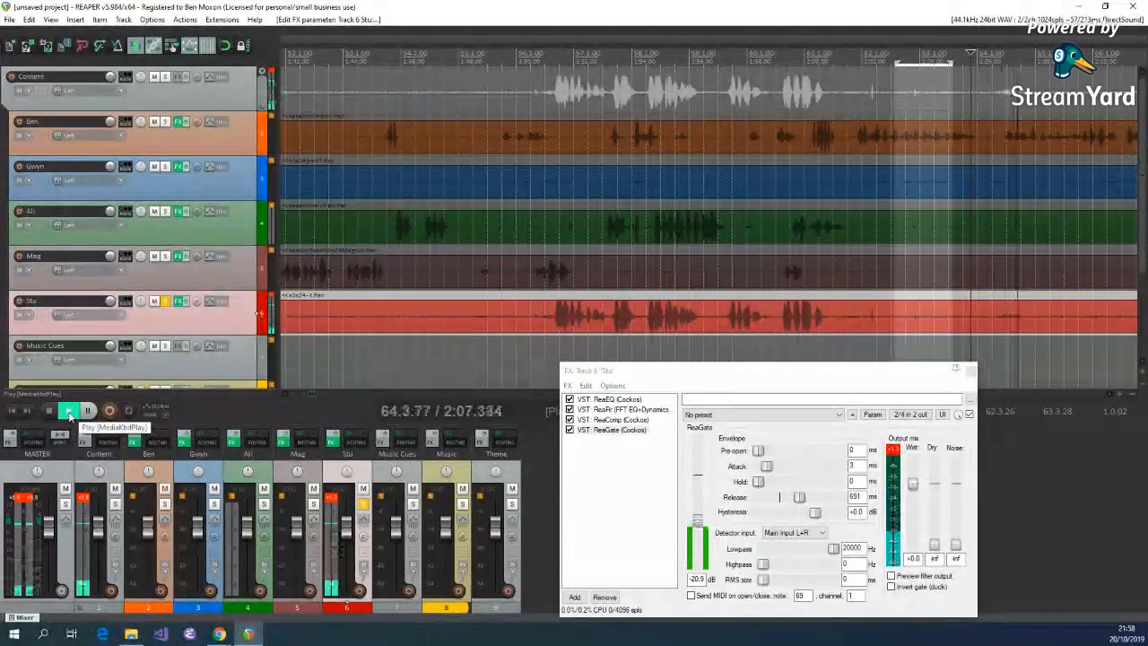
pyautogui.click(48, 411)
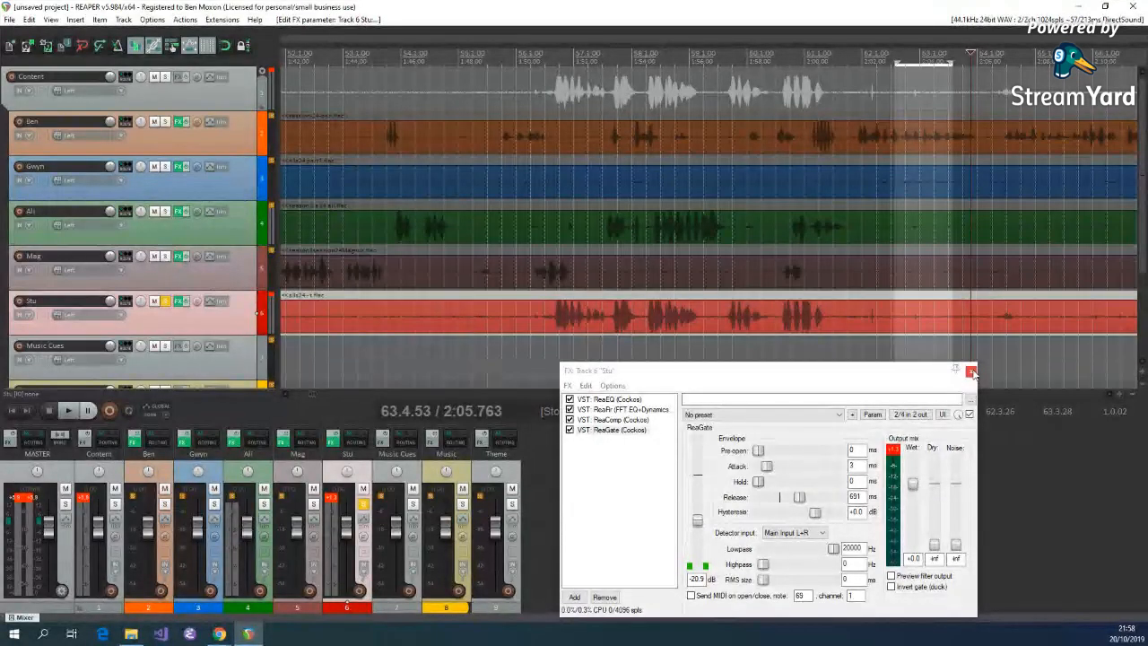
# Close track 6's effects window and unsolo the track, placing the edit cursor at 1:47.723
pyautogui.click(972, 371)
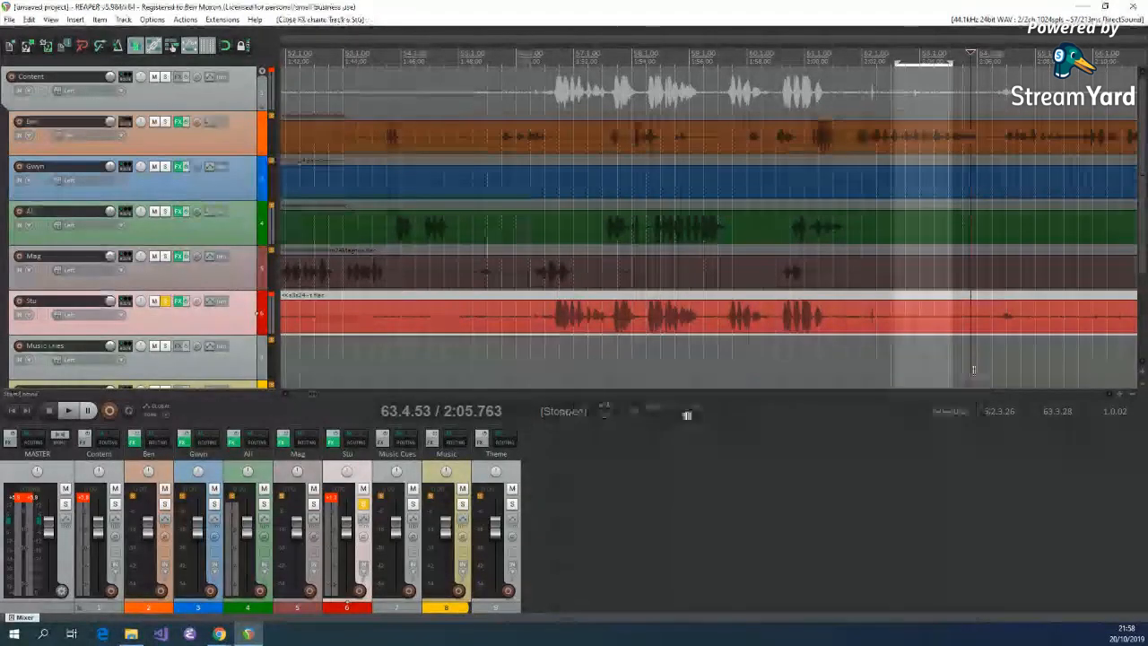
pyautogui.click(165, 302)
pyautogui.click(451, 366)
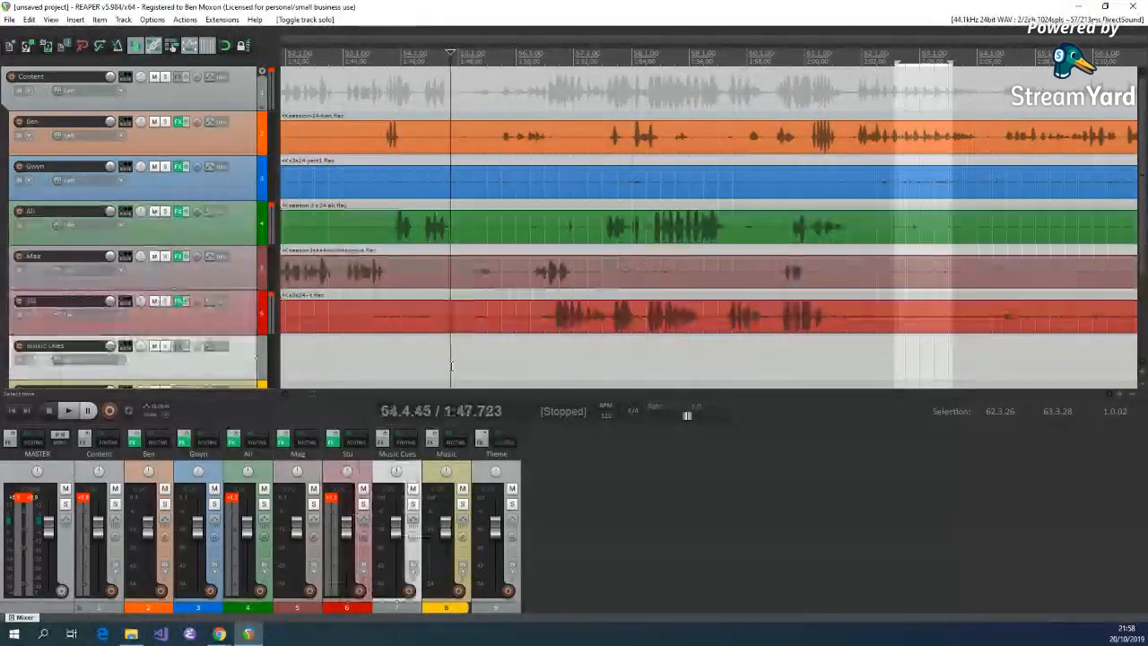
# Check the combined voice tracks by playing the mix from 1:47.723 and on to about 3:07, with no track soloed
pyautogui.scroll(-5, 452, 366)
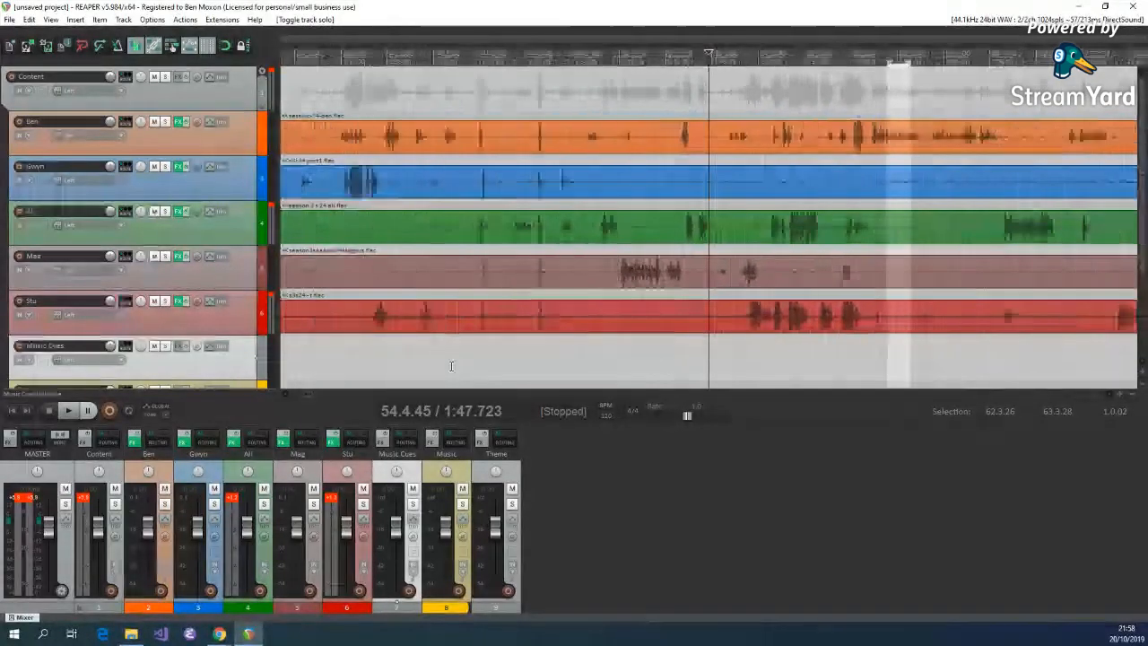
pyautogui.scroll(-3, 451, 366)
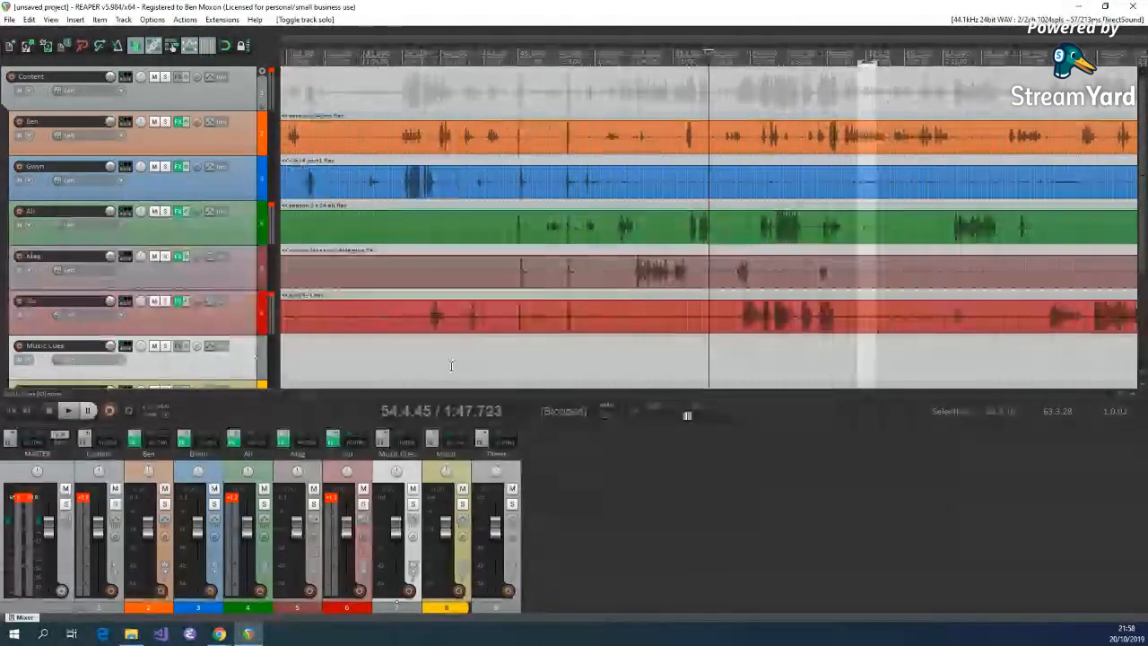
pyautogui.scroll(2, 451, 366)
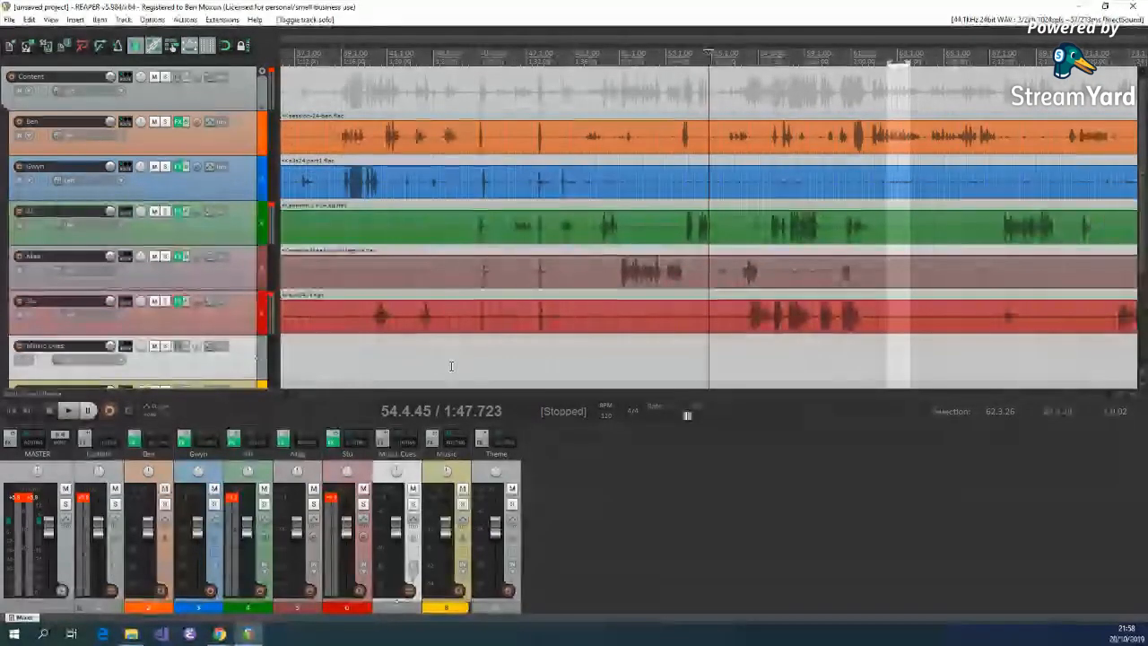
pyautogui.click(65, 412)
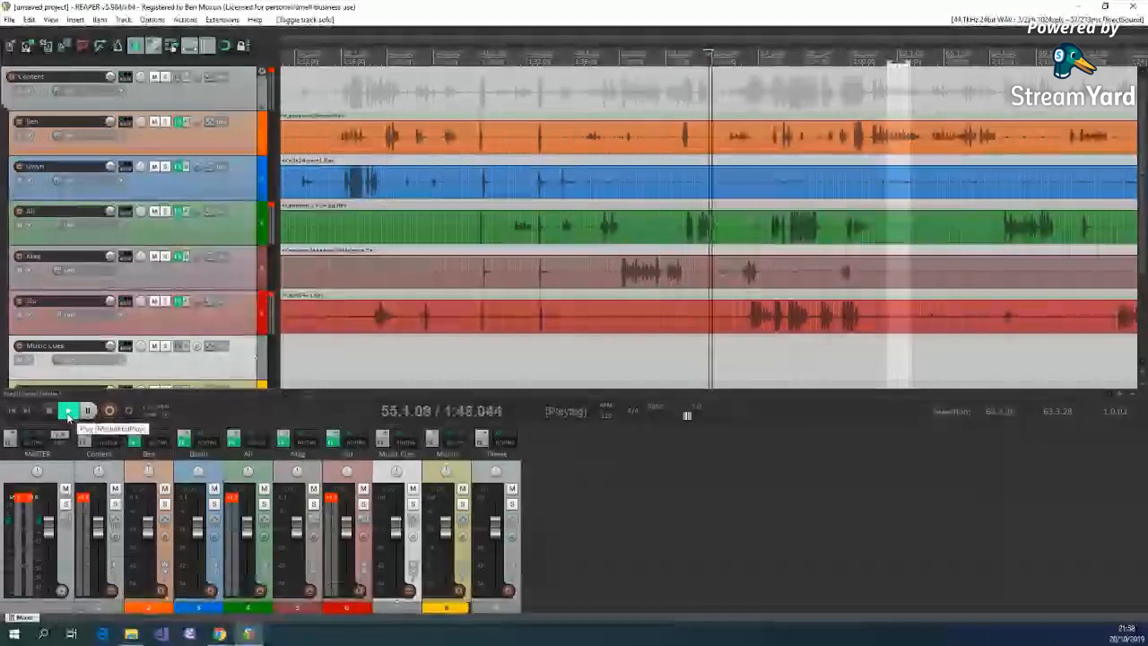
pyautogui.click(48, 411)
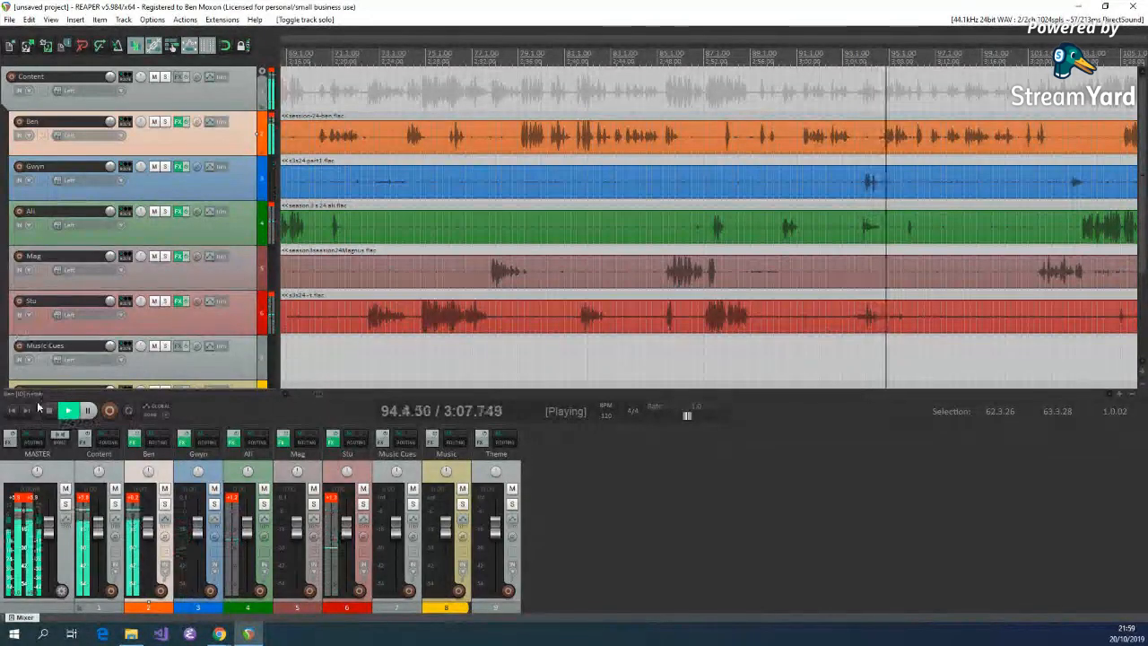
pyautogui.click(50, 411)
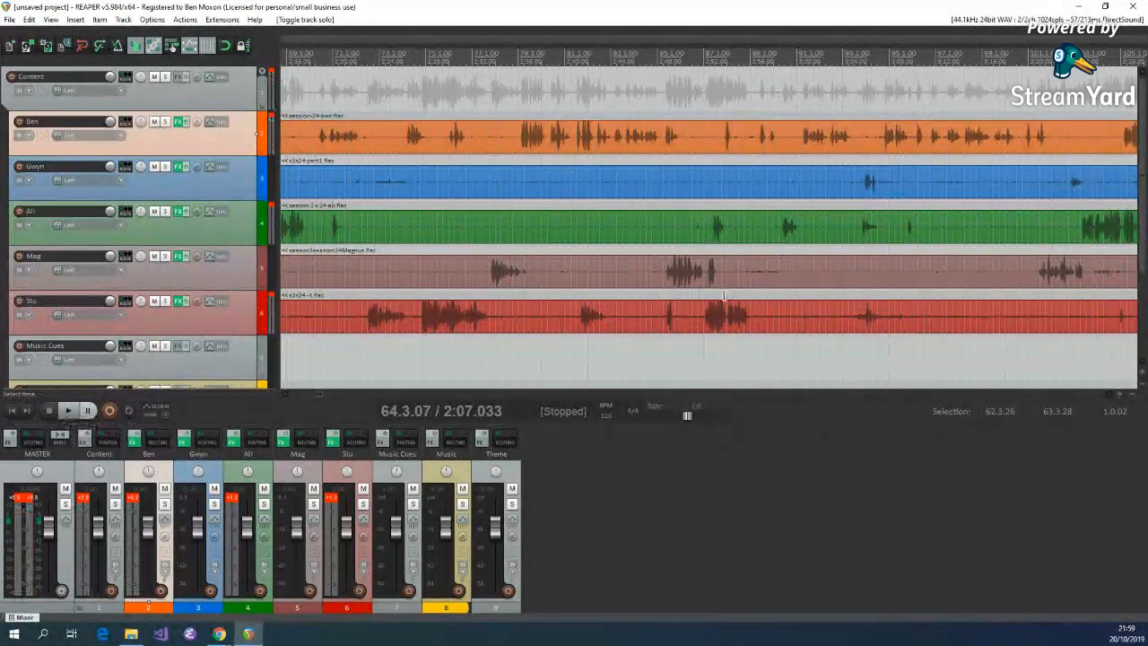
# Audition the mix from about 2:54 and again from 2:51.769 to find where the episode content begins
pyautogui.click(724, 296)
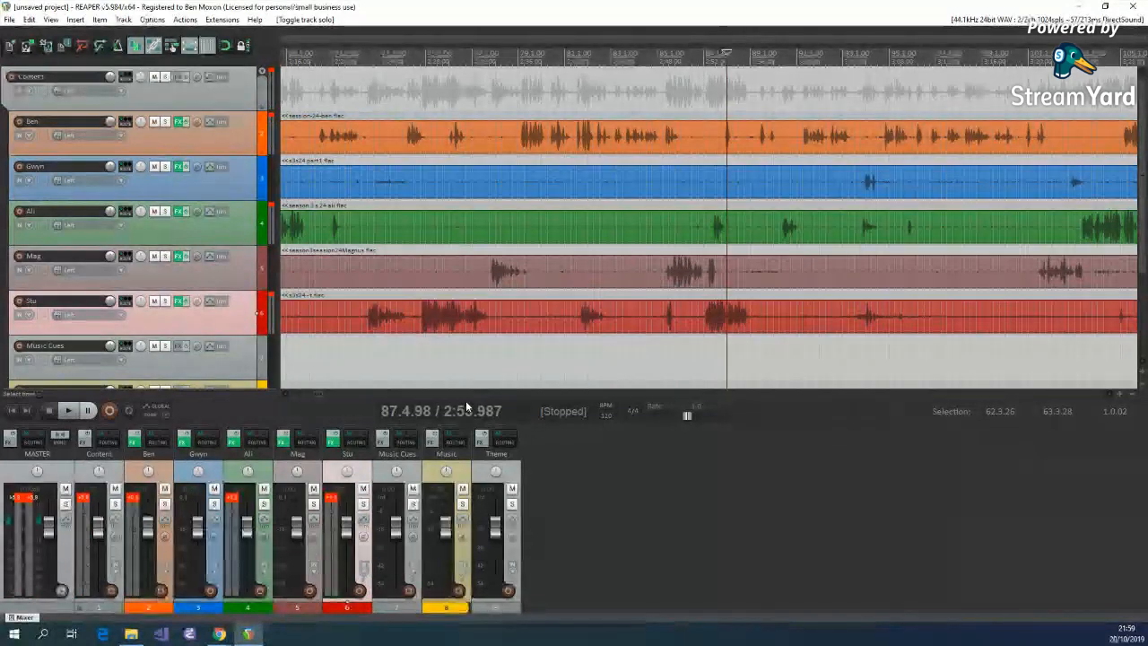
pyautogui.click(67, 411)
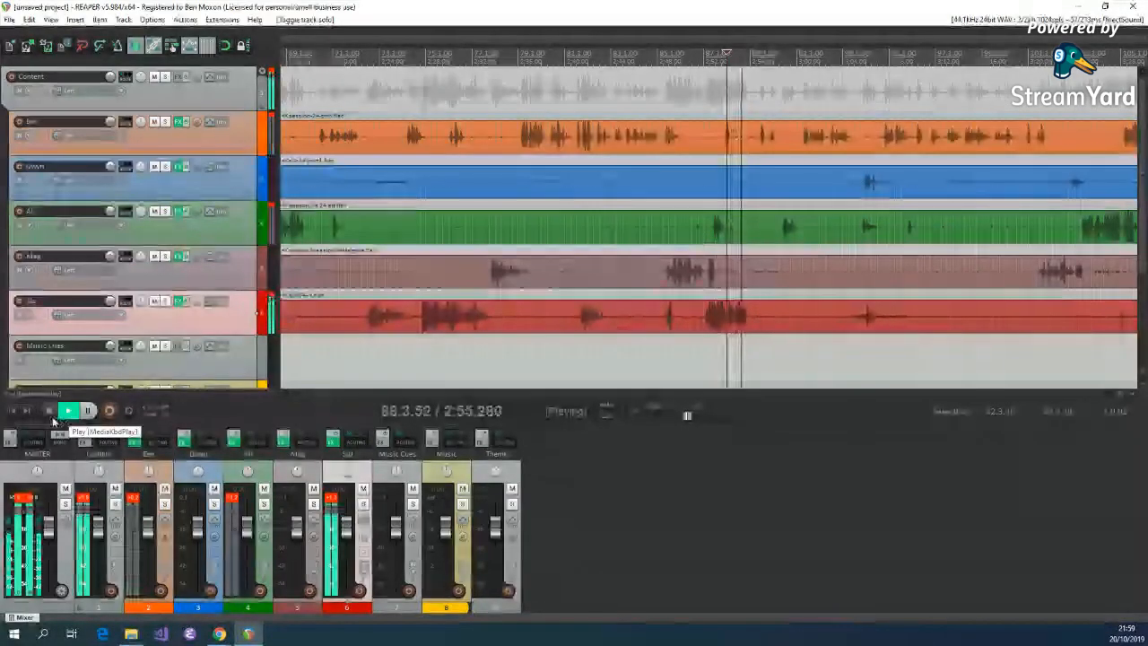
pyautogui.click(50, 412)
pyautogui.click(700, 308)
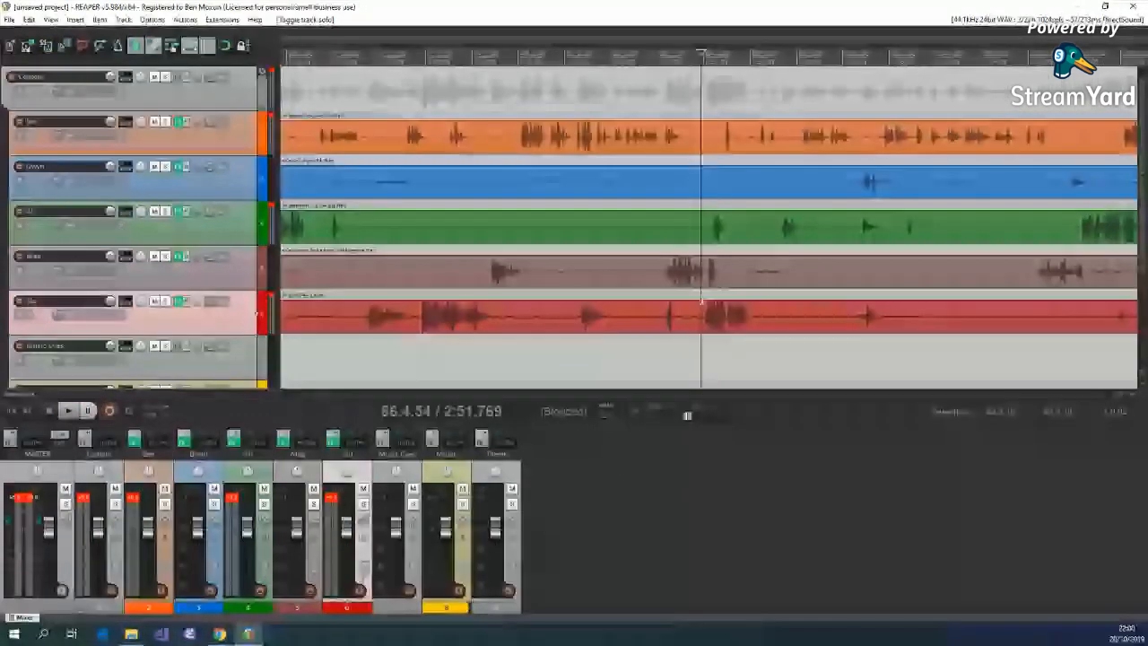
pyautogui.click(67, 411)
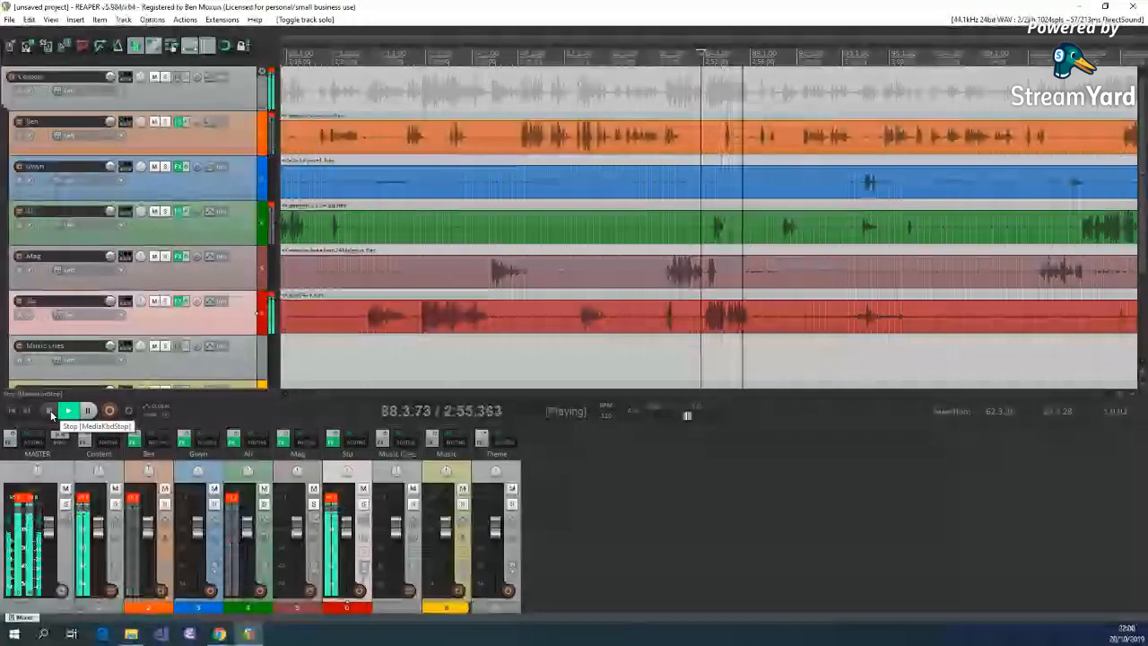
pyautogui.click(50, 412)
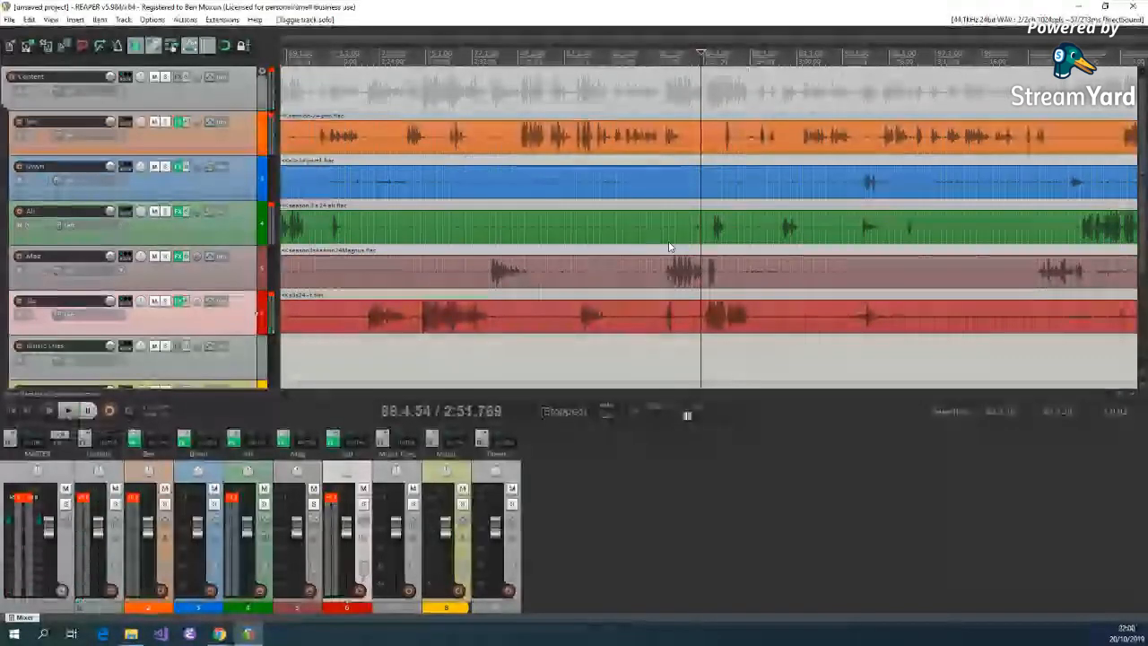
# Audition the mix from 2:42.481, beside track 2's speech, to locate the episode's starting point
pyautogui.click(666, 251)
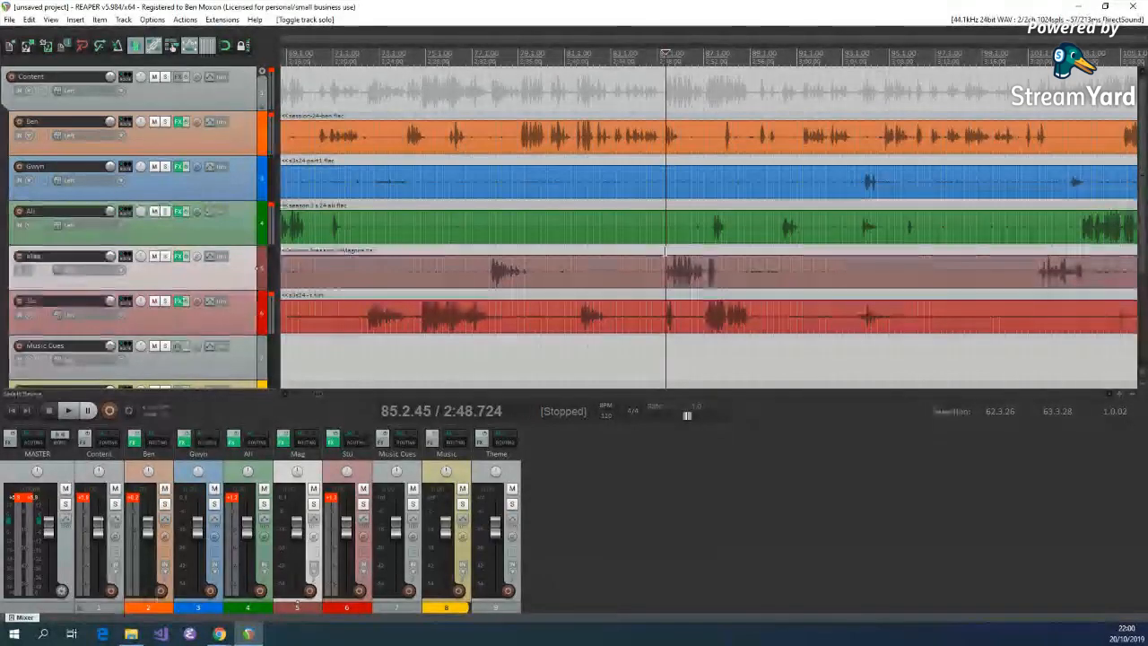
pyautogui.click(593, 137)
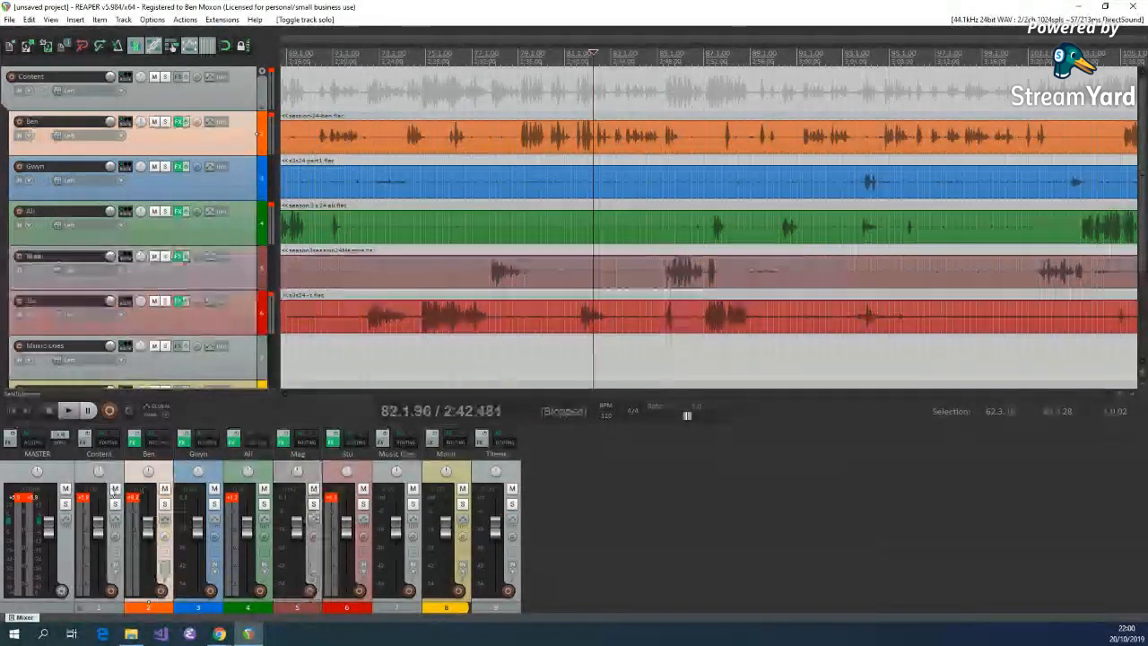
pyautogui.click(69, 410)
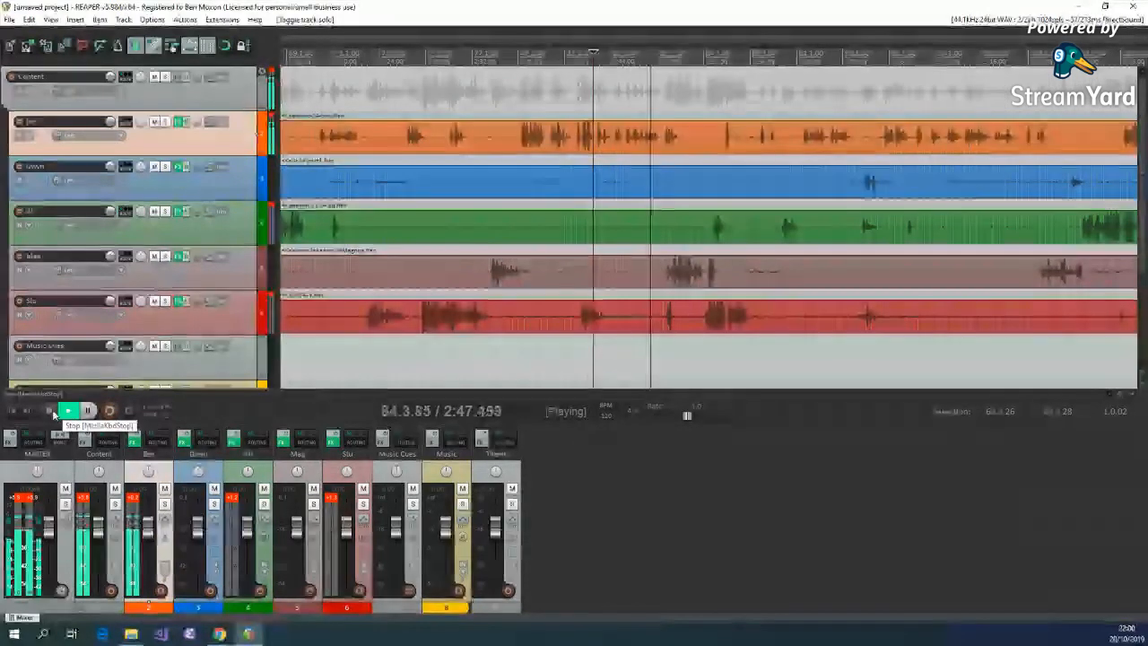
pyautogui.click(53, 412)
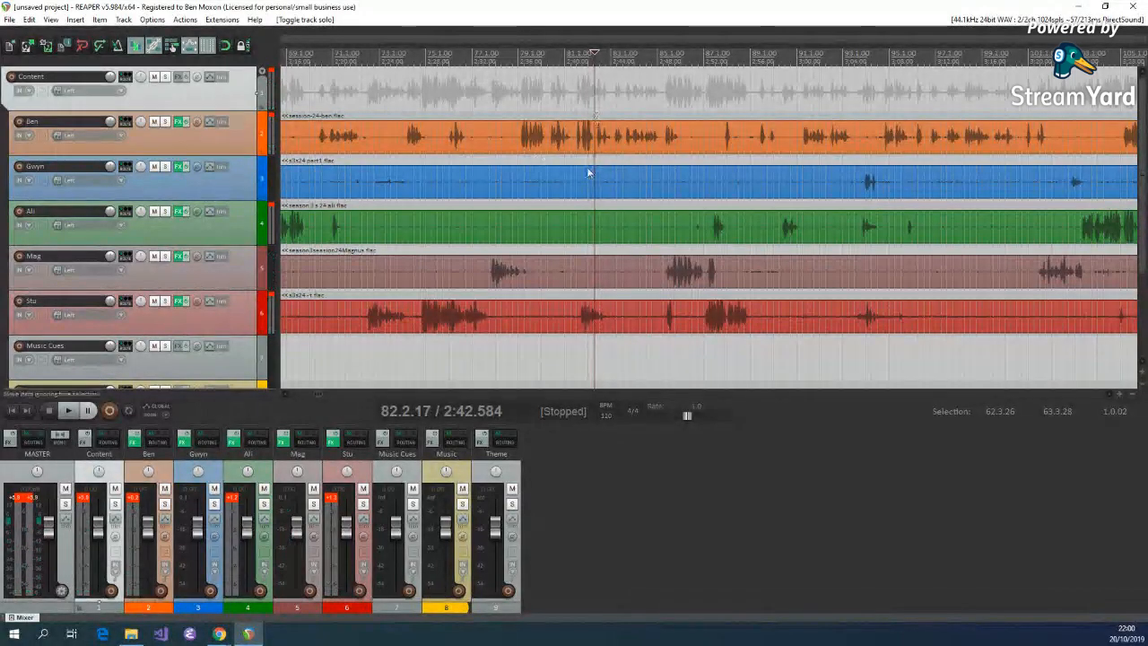
# Split all voice tracks at 2:42.584 and delete everything before the split, with ripple editing on for all tracks
pyautogui.press('s')
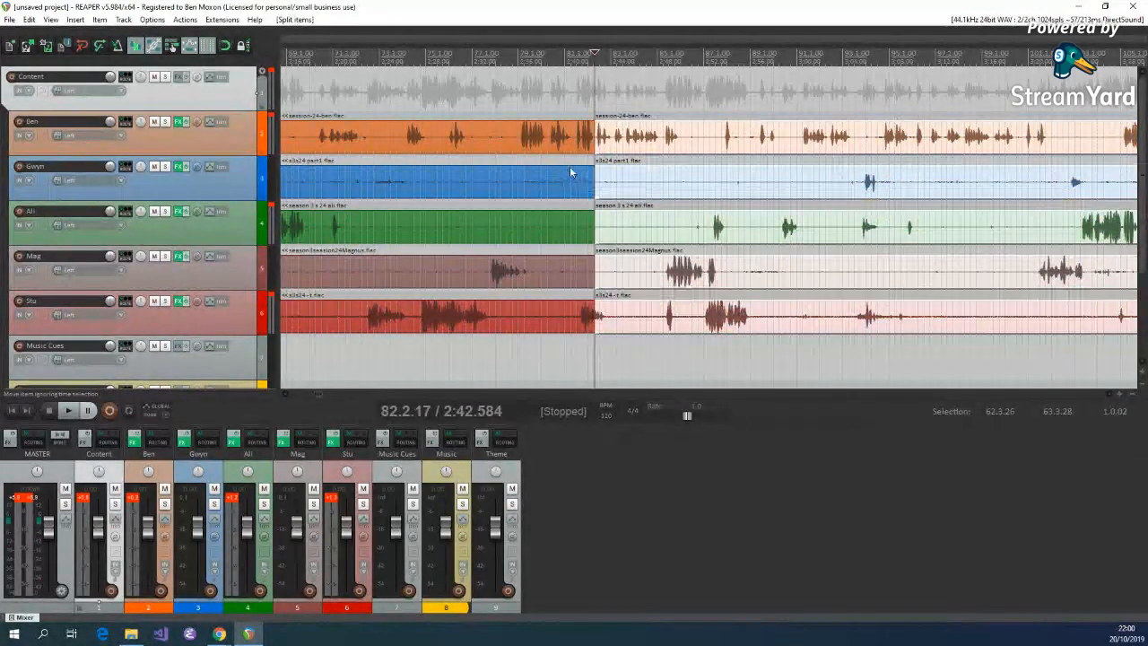
pyautogui.hotkey('alt', 'p')
pyautogui.click(544, 144)
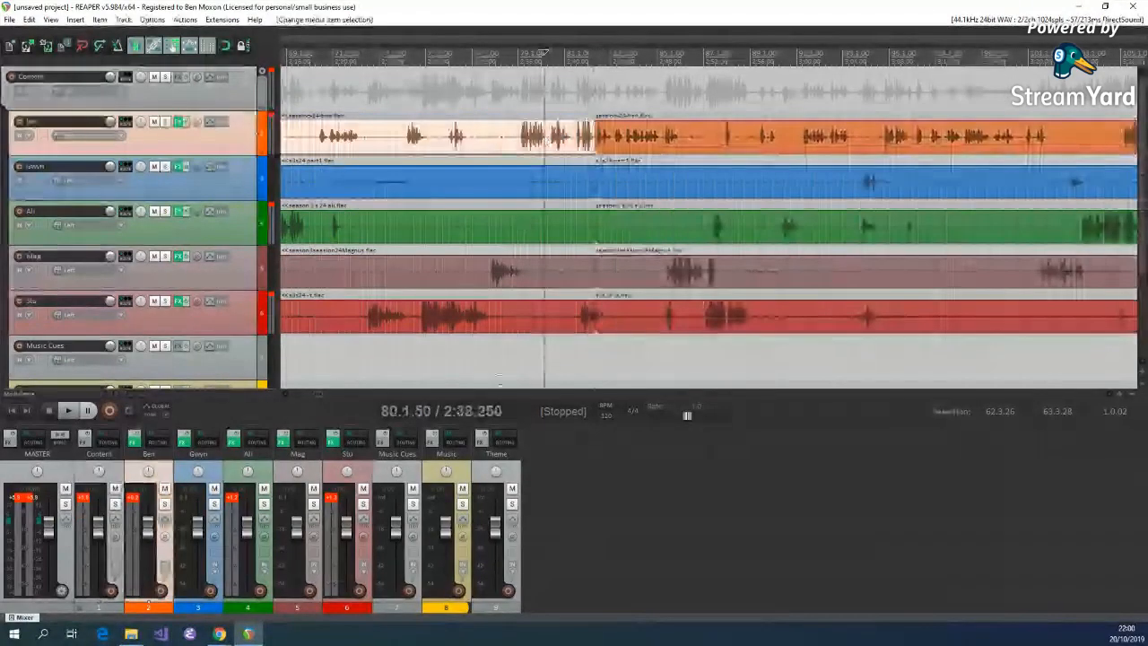
pyautogui.keyDown('shift'); pyautogui.click(524, 328); pyautogui.keyUp('shift')
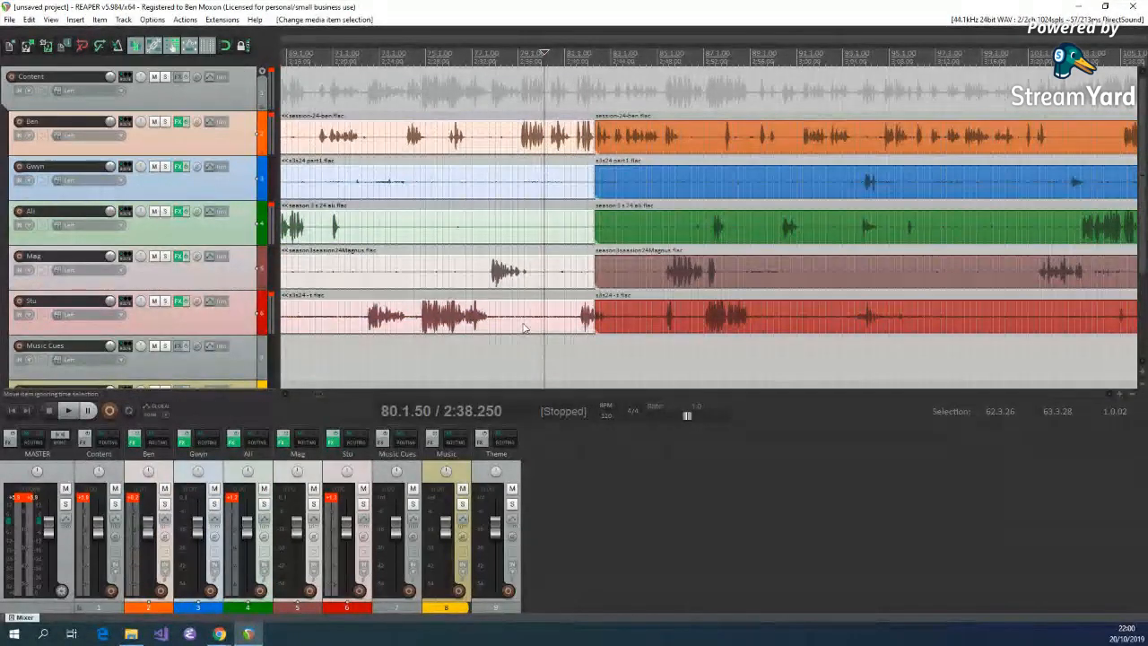
pyautogui.press('Delete')
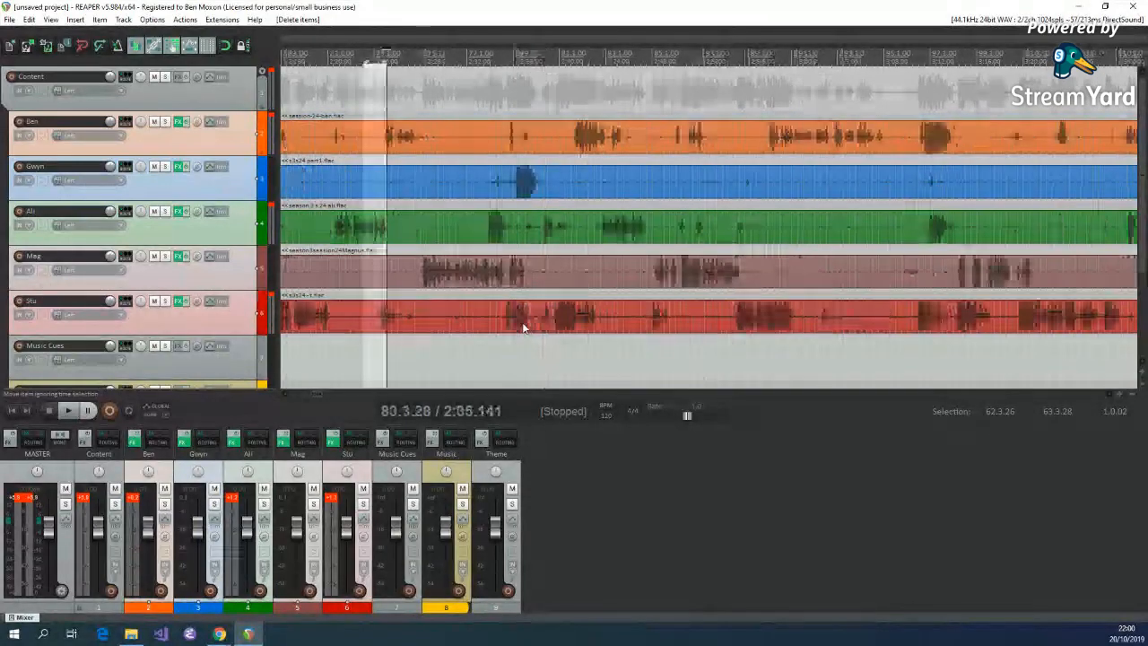
# Shift the rippled voice clips slightly earlier to the project start and check the opening by playback from 0:00.000
pyautogui.press('Home')
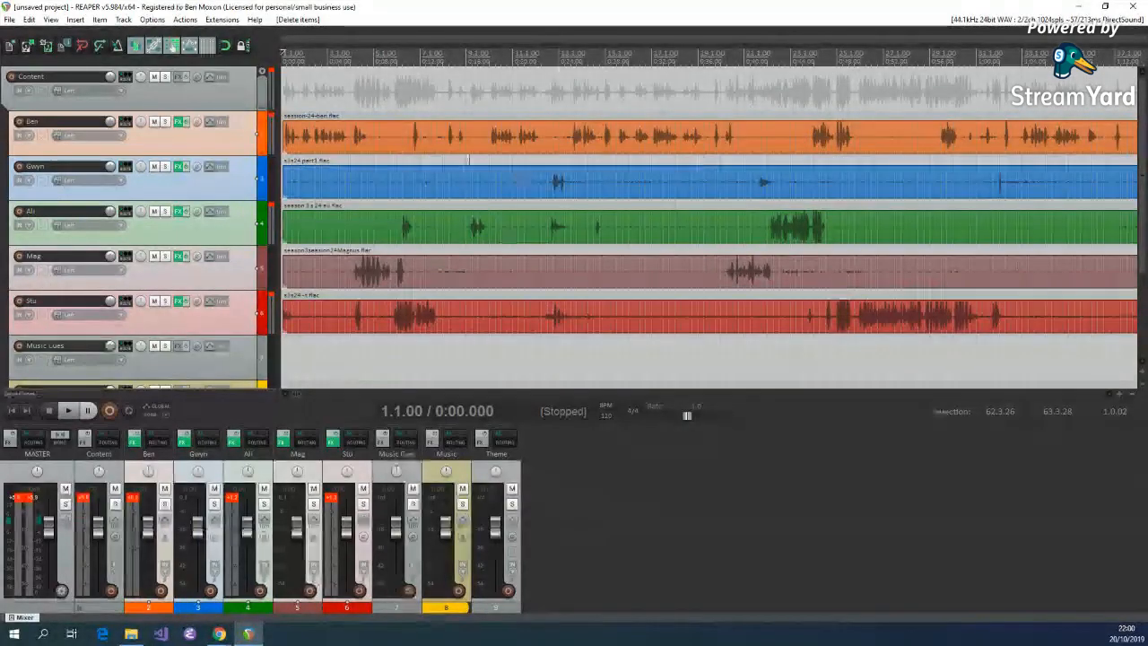
pyautogui.moveTo(459, 149); pyautogui.dragTo(454, 152)
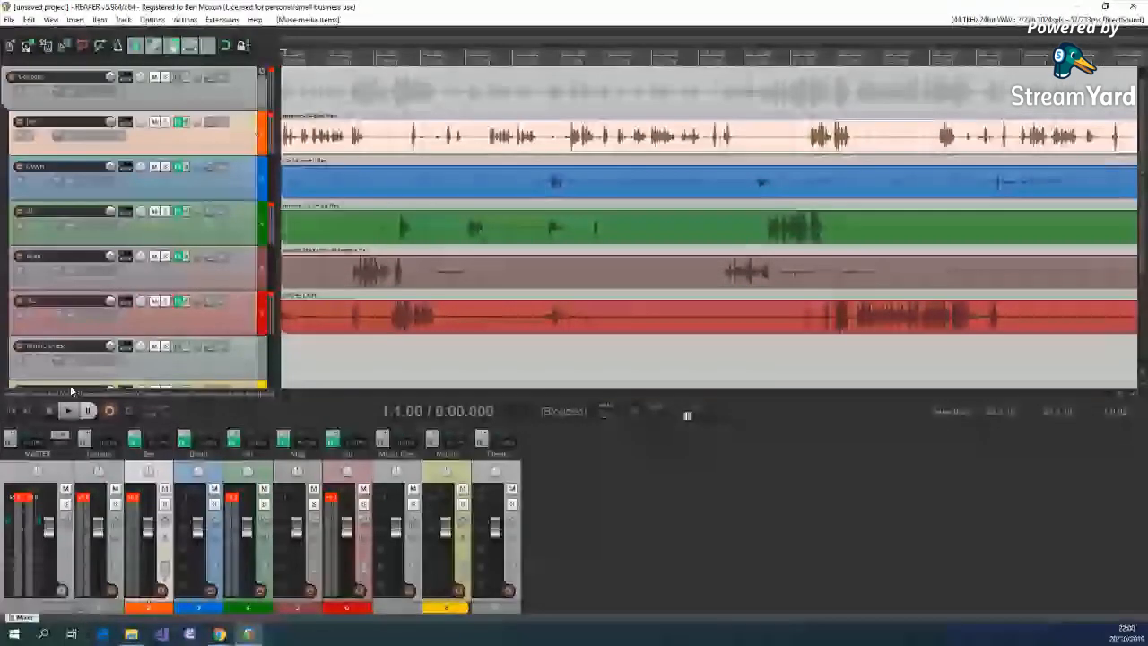
pyautogui.click(67, 411)
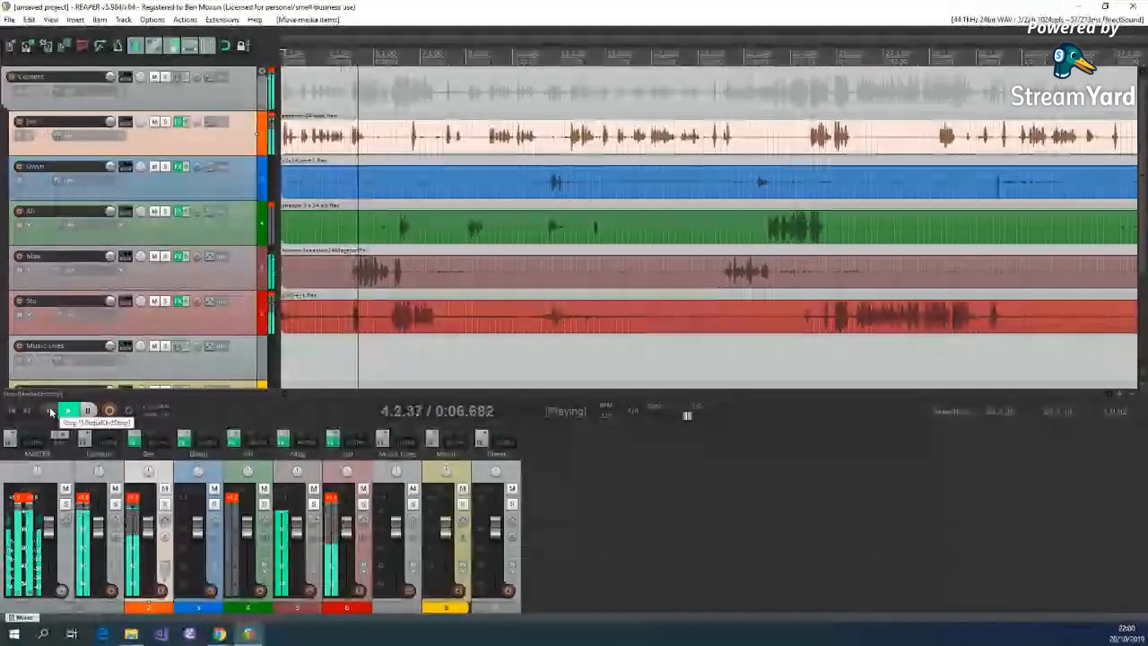
pyautogui.click(52, 411)
# Split track 6's clip at 0:09.081, just before its first long speech, and delete the portion before it without rippling
pyautogui.click(391, 319)
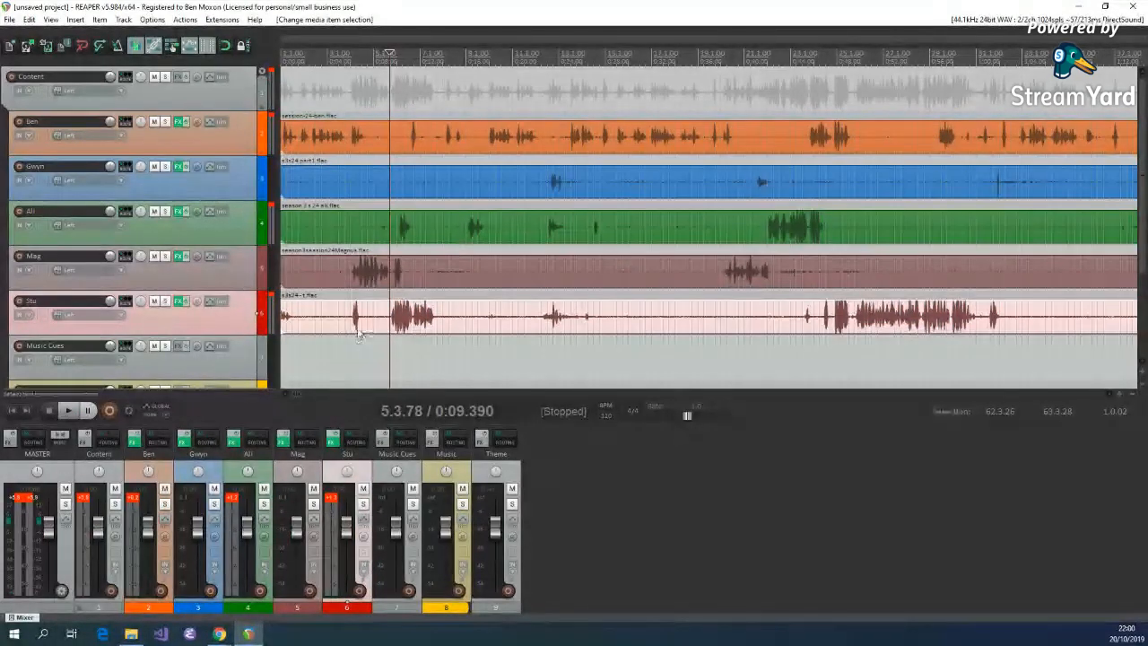
pyautogui.click(387, 323)
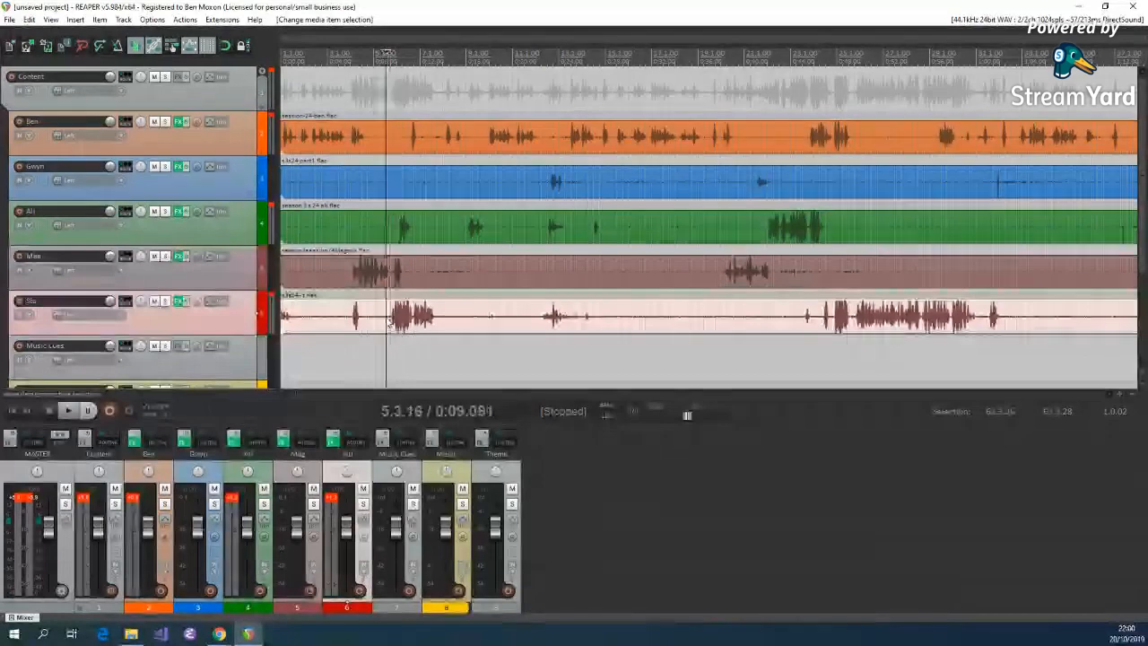
pyautogui.press('s')
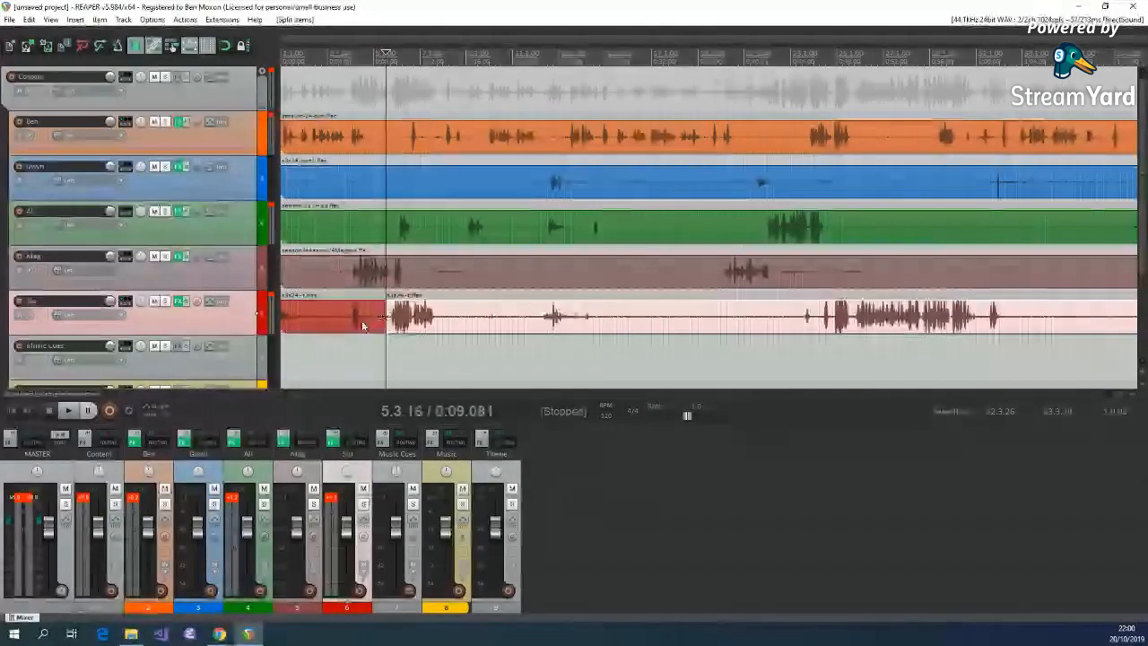
pyautogui.click(362, 328)
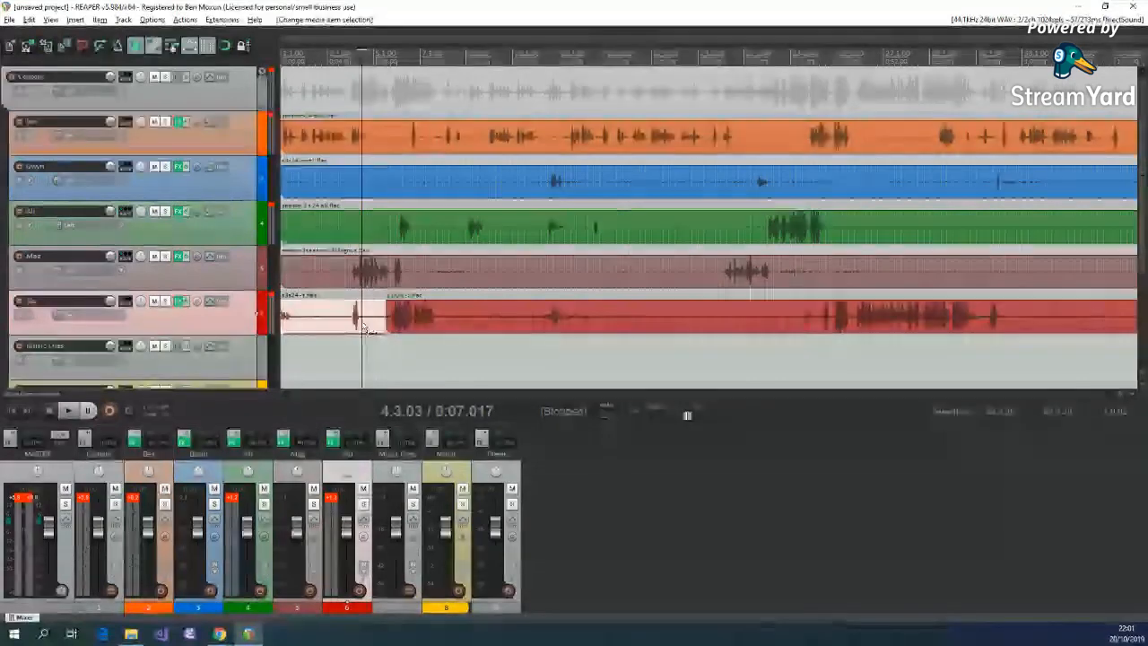
pyautogui.press('Delete')
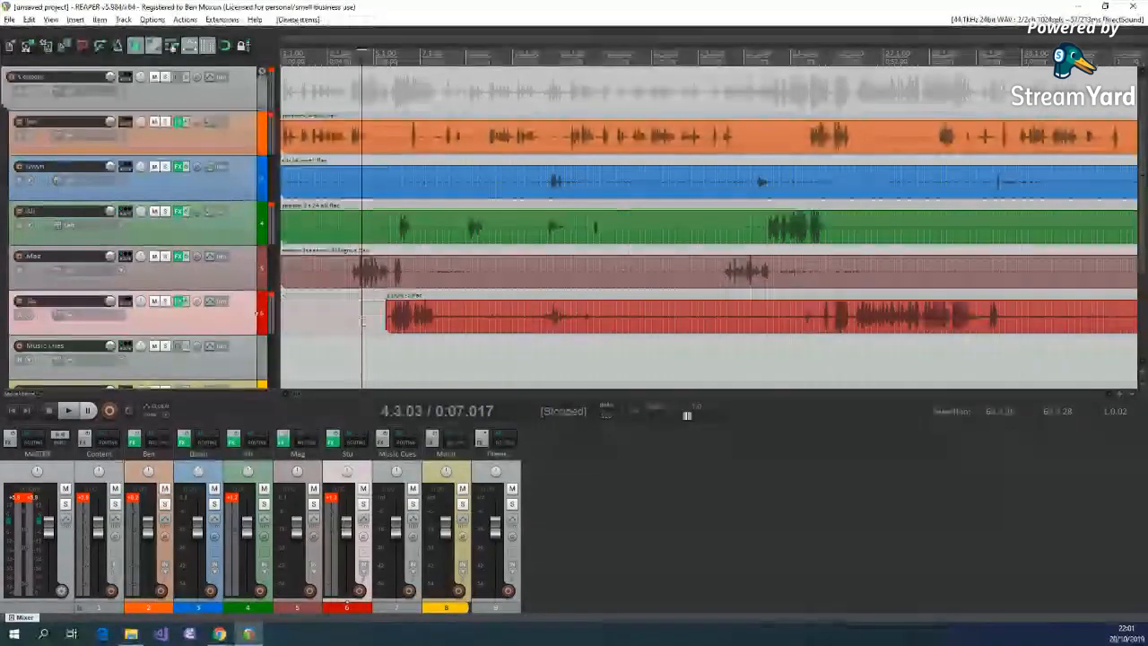
# Cut out track 2's interjections by splitting its clip at 0:05.727 and again before its speech resumes, deleting the piece between
pyautogui.click(347, 144)
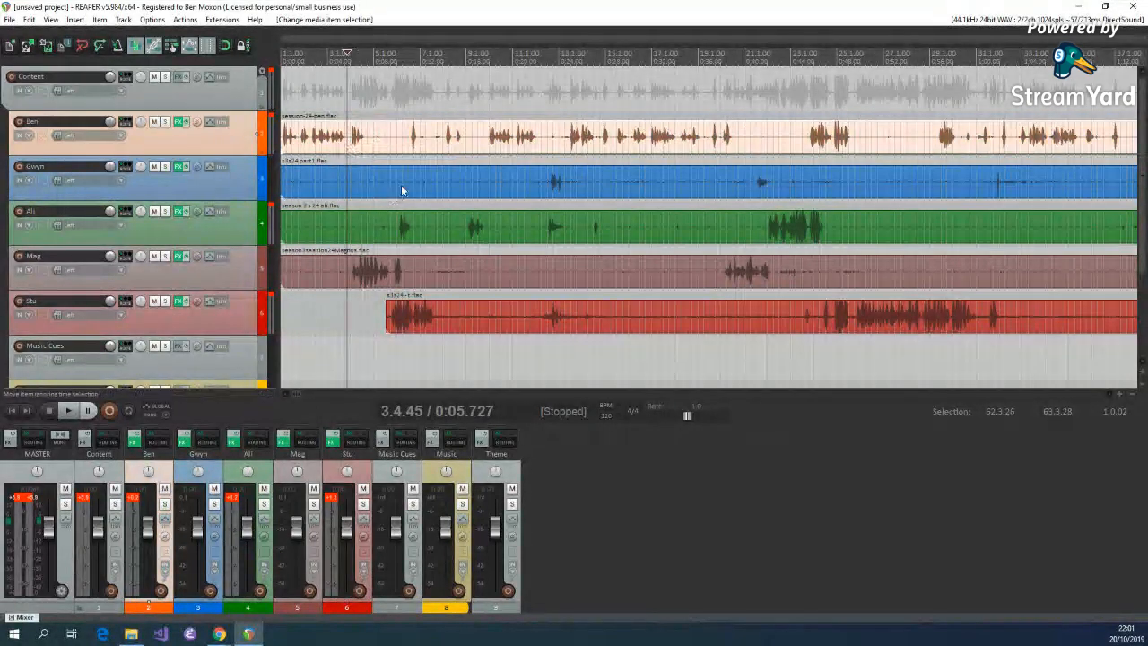
pyautogui.press('s')
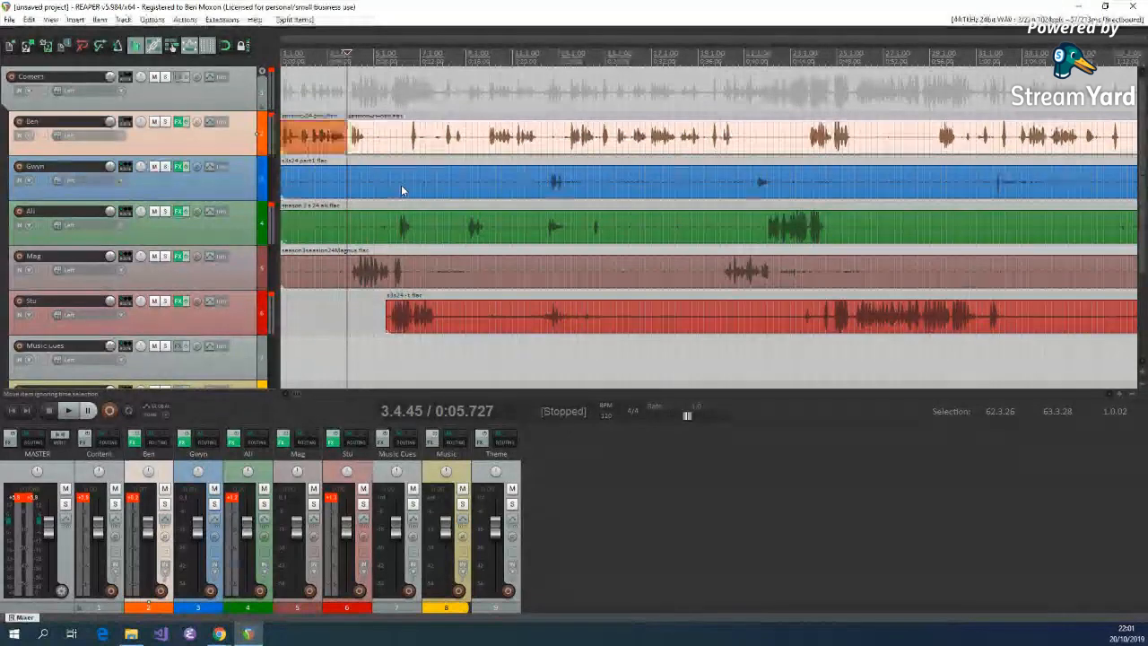
pyautogui.click(442, 137)
pyautogui.press('s')
pyautogui.click(399, 137)
pyautogui.press('Delete')
# Check the trimmed opening by playing all tracks from 0:03.973 to about 0:18
pyautogui.click(101, 571)
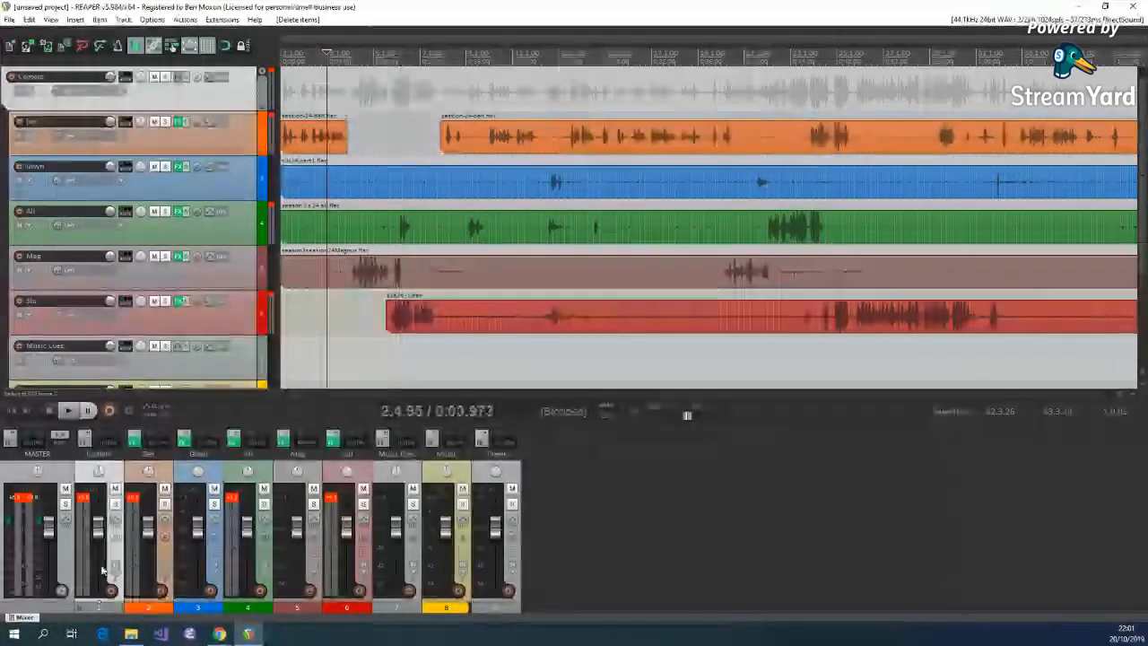
pyautogui.click(68, 410)
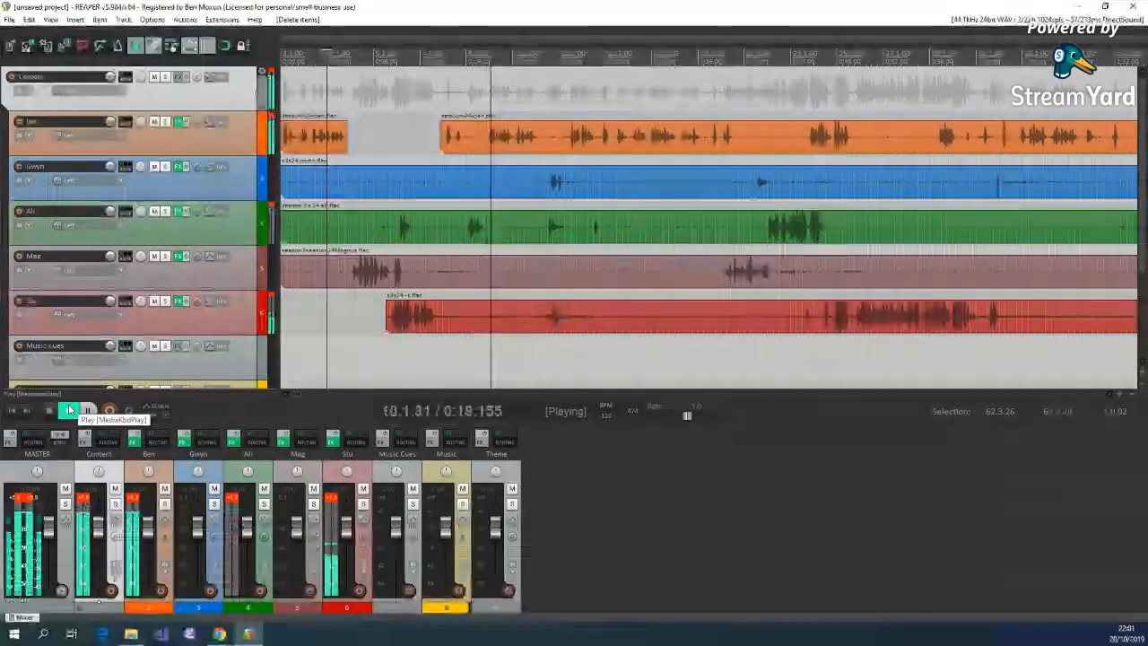
pyautogui.press('space')
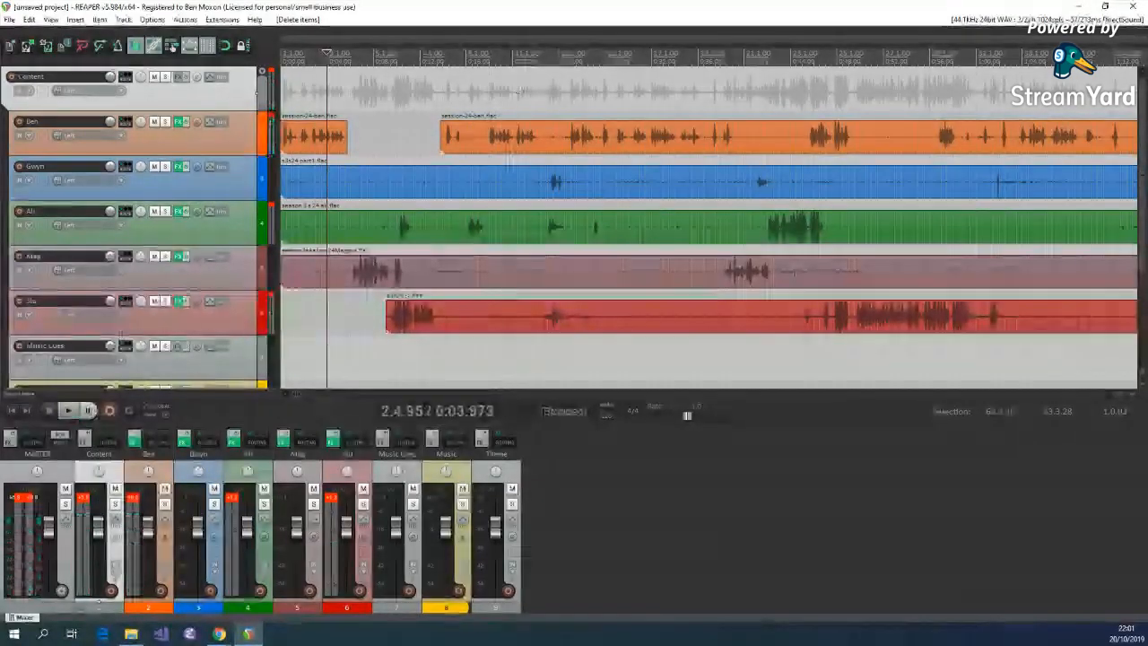
# Cut the time range 7.4.66 to 9.4.50 from all tracks, closing the gap, and select track 4's opening clip at 0:10.009
pyautogui.moveTo(487, 113); pyautogui.dragTo(441, 117)
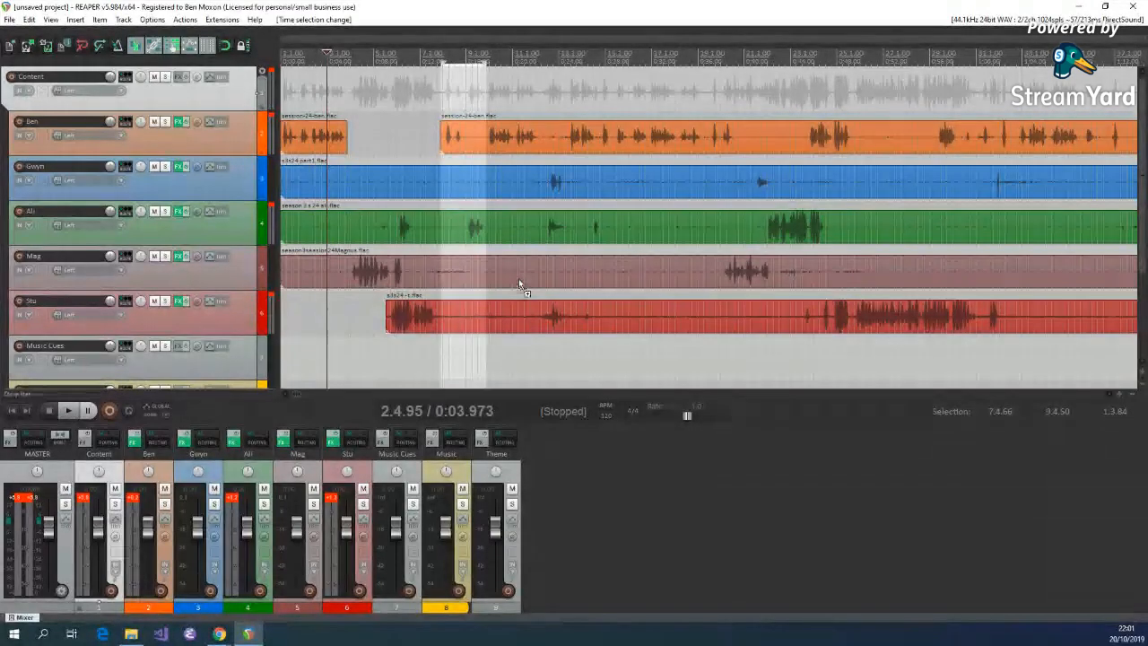
pyautogui.hotkey('ctrl', 'x')
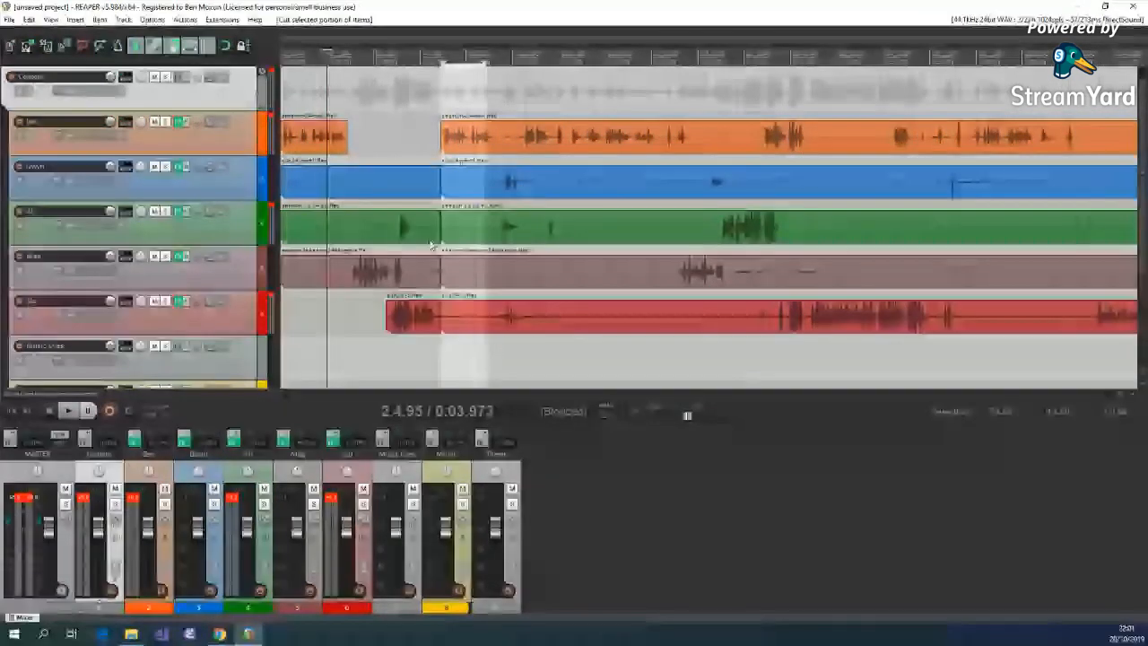
pyautogui.click(398, 226)
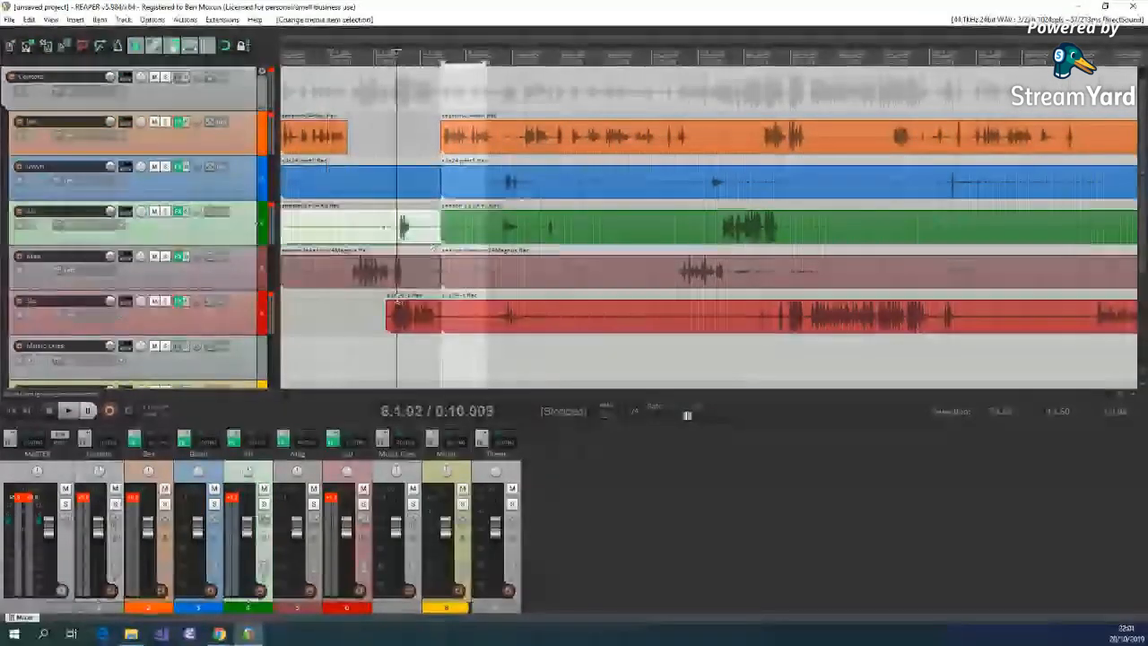
# Split track 4's clip at 0:10.009 and track 5's at 0:09.493, then delete track 5's split-off piece without rippling
pyautogui.press('s')
pyautogui.click(391, 281)
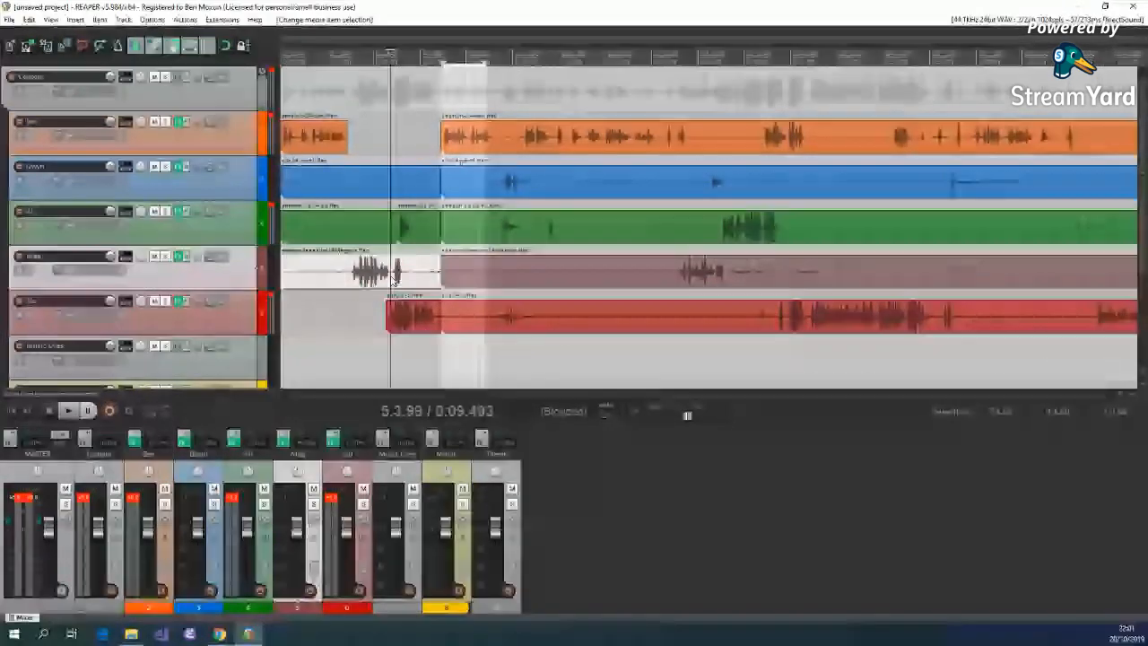
pyautogui.press('s')
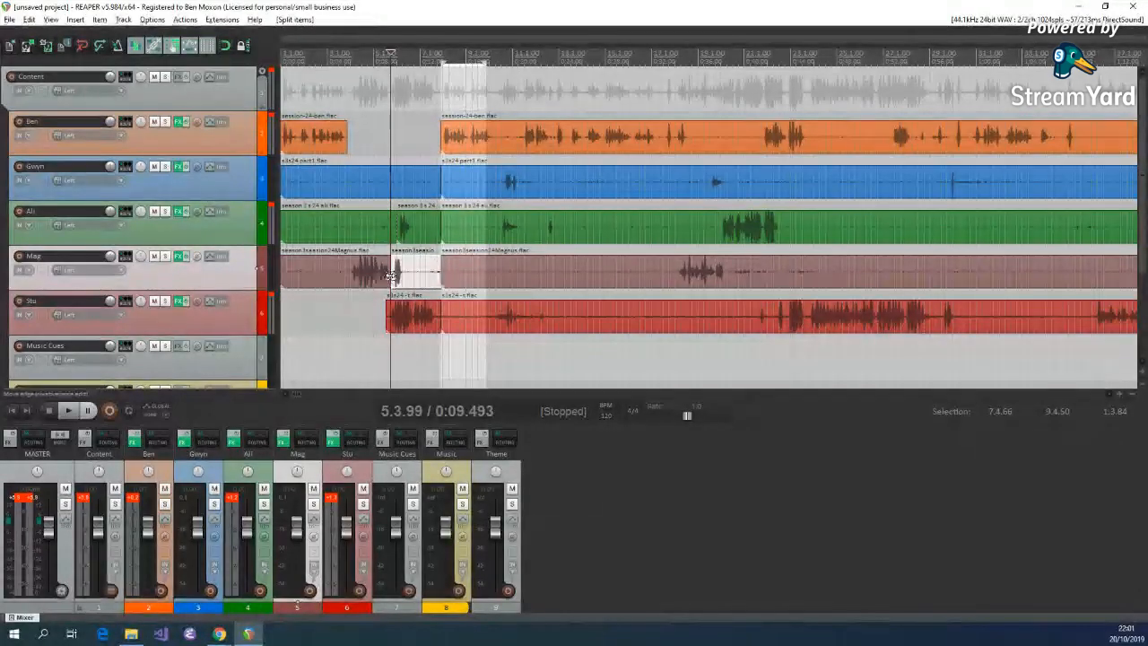
pyautogui.press('Delete')
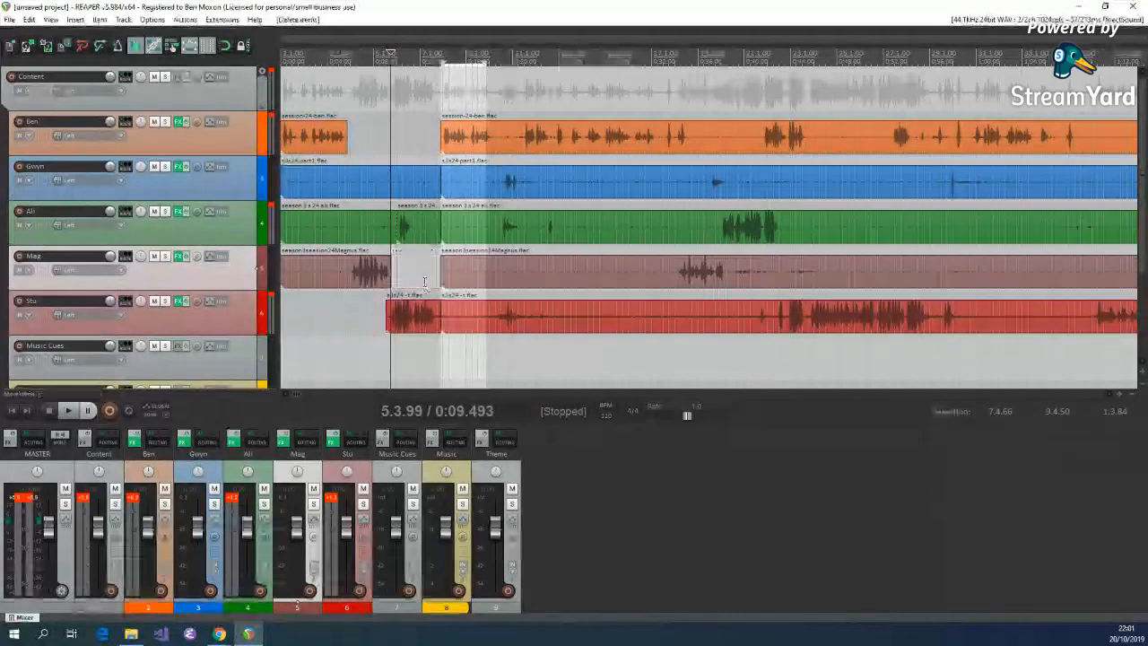
# Delete track 4's split-off piece after 0:10.009 without rippling the other tracks, and play the result from 0:12.022
pyautogui.click(421, 231)
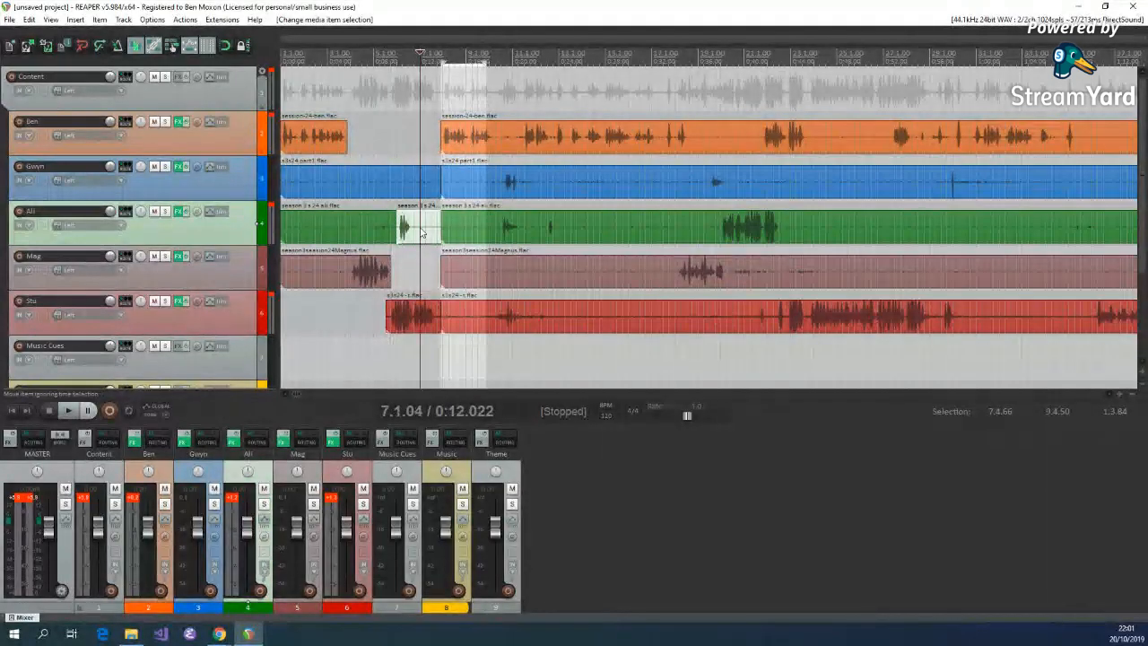
pyautogui.press('Delete')
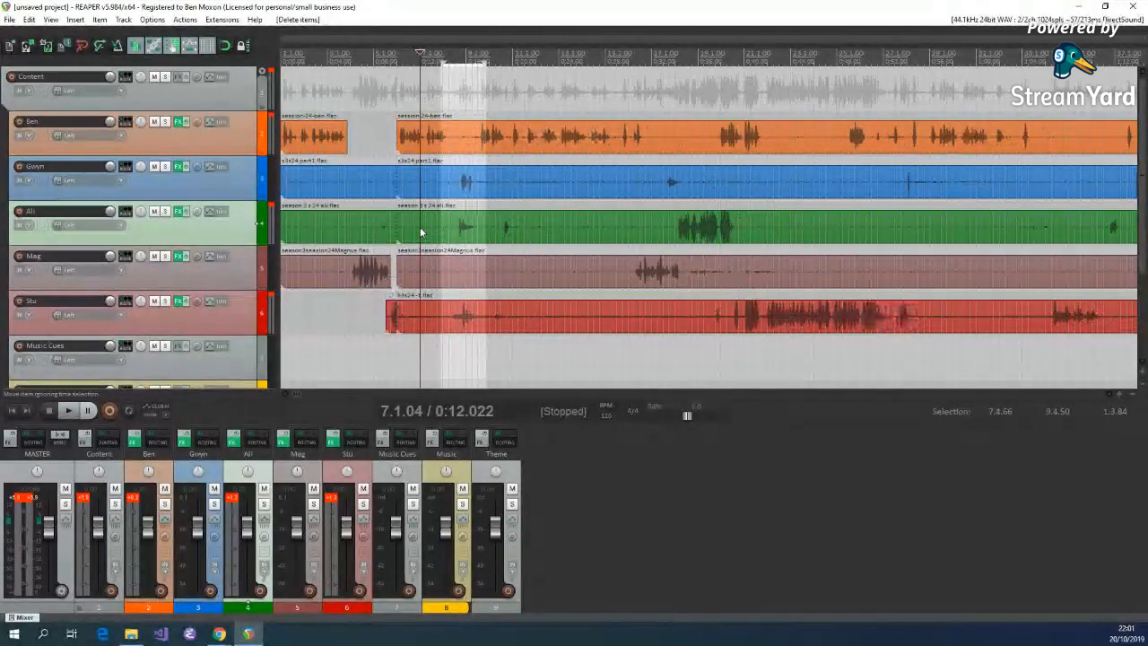
pyautogui.hotkey('ctrl', 'z')
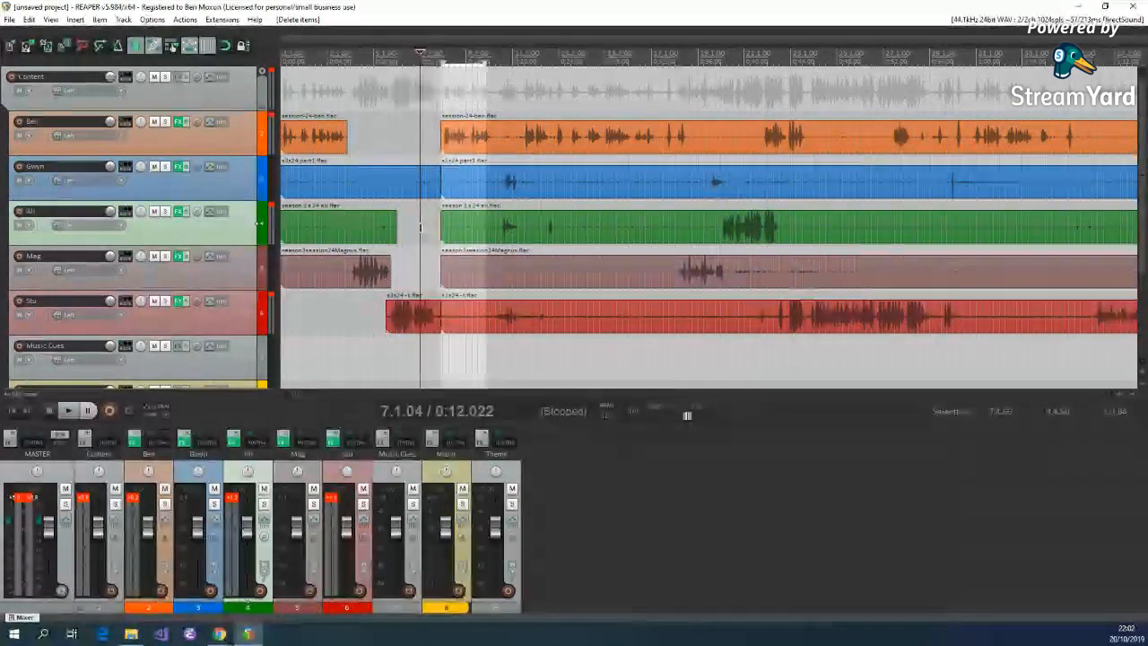
pyautogui.click(70, 411)
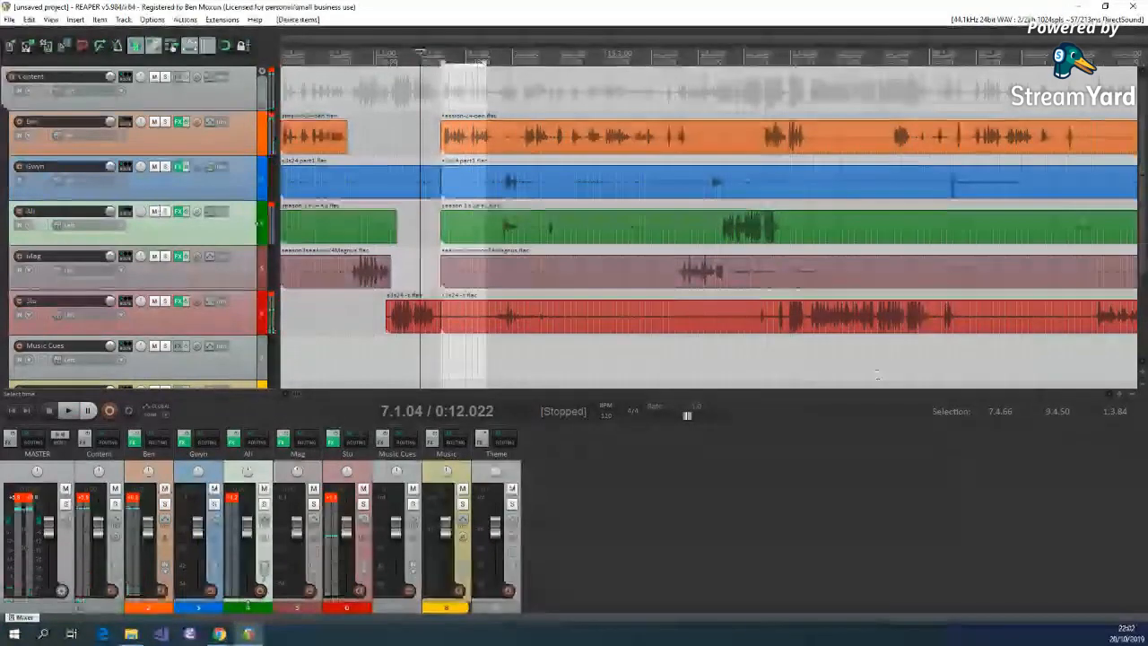
# Lower the volume of the Music track well below its default level
pyautogui.click(542, 357)
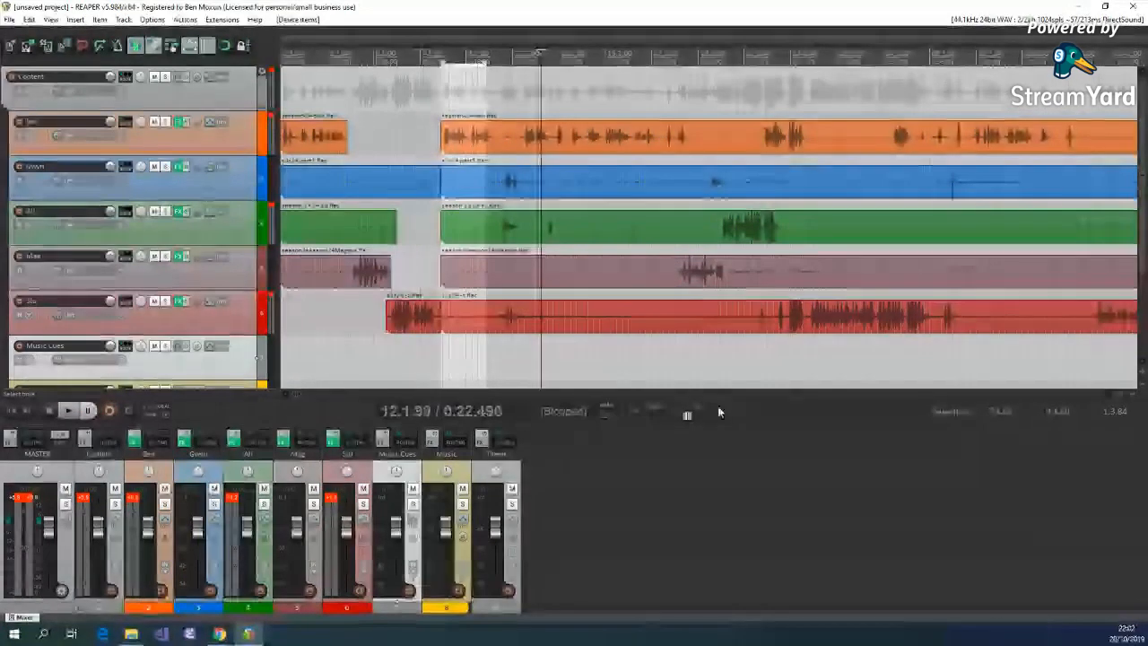
pyautogui.moveTo(1143, 254)
pyautogui.mouseDown()
pyautogui.moveTo(1143, 334)
pyautogui.moveTo(1143, 266)
pyautogui.mouseUp()
pyautogui.scroll(-1, 274, 320)
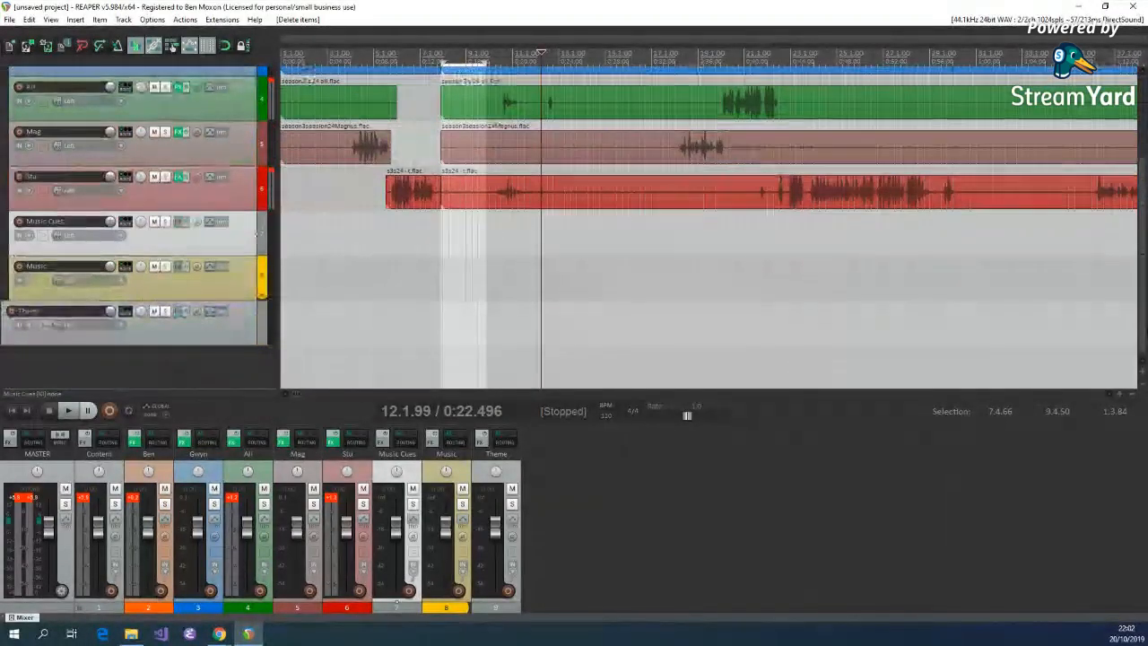
pyautogui.click(284, 325)
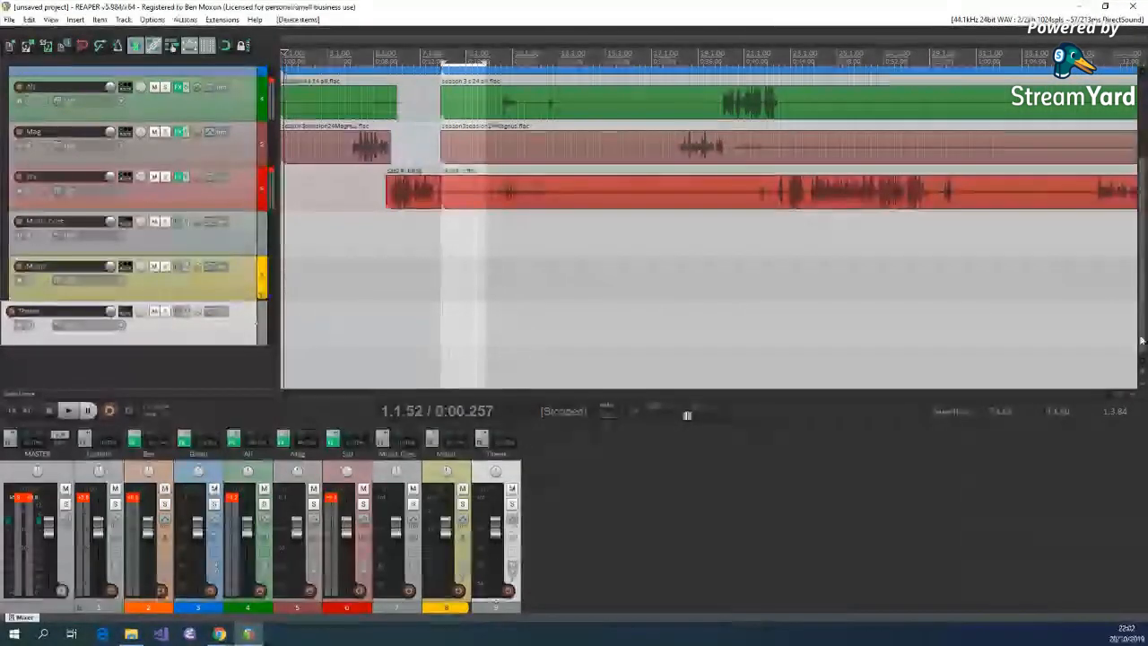
pyautogui.scroll(2, 257, 324)
pyautogui.scroll(-1, 245, 341)
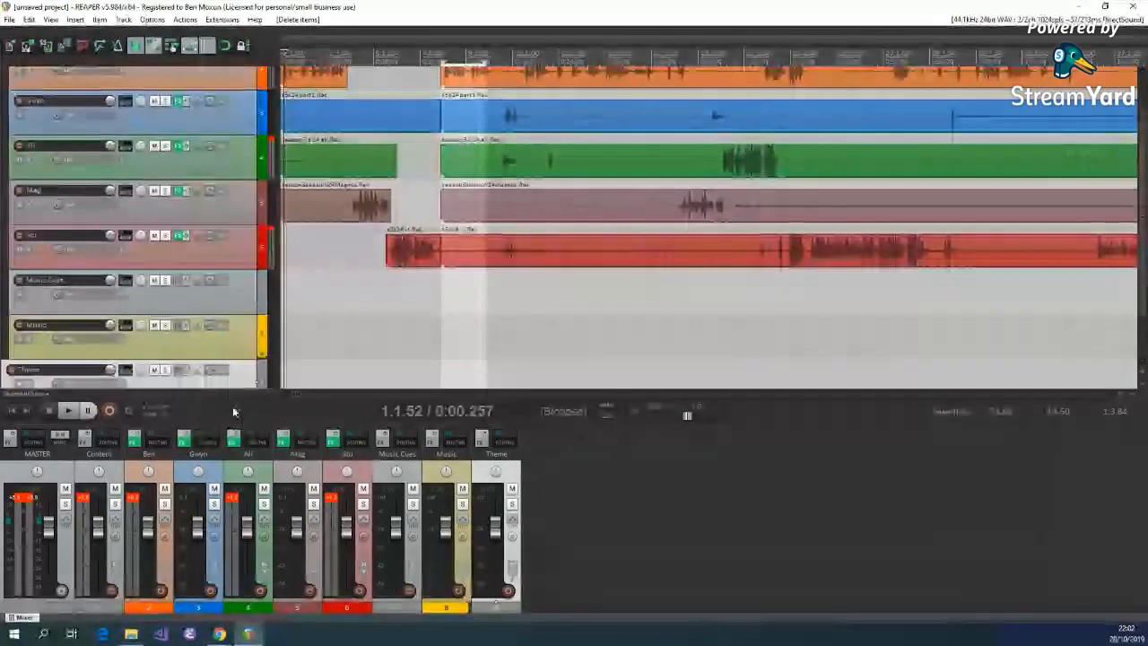
pyautogui.moveTo(446, 529); pyautogui.dragTo(446, 565)
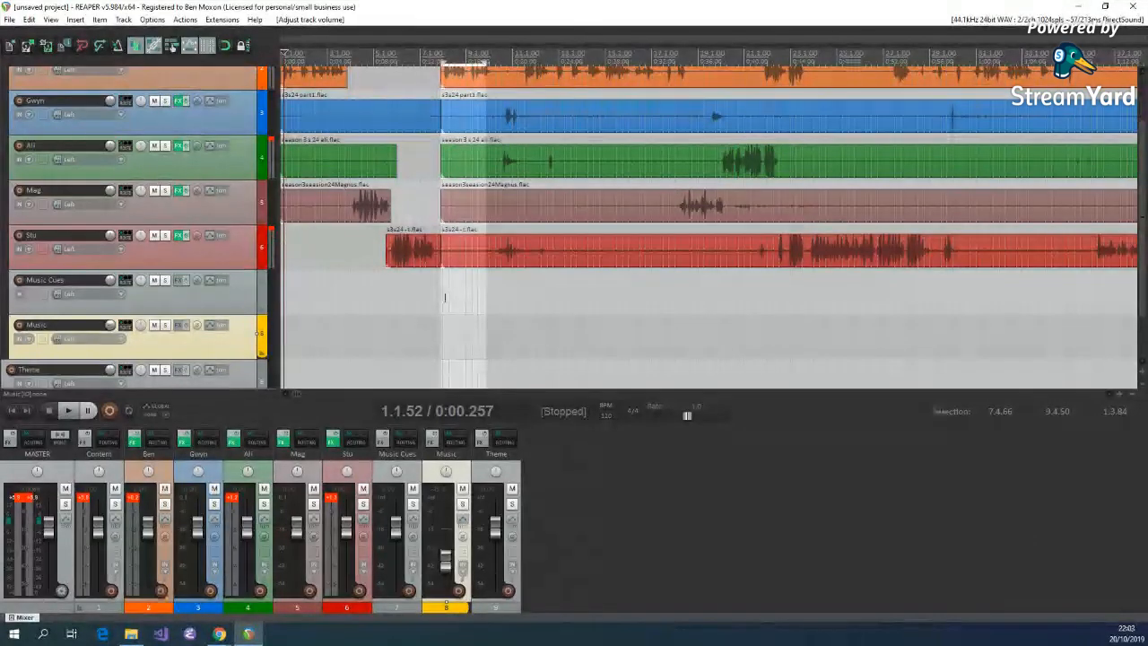
# Insert an empty item on the Music Cues track over the time range 8.2.93 to 13.3.77 and write a cue note in it
pyautogui.click(489, 309)
pyautogui.click(494, 305)
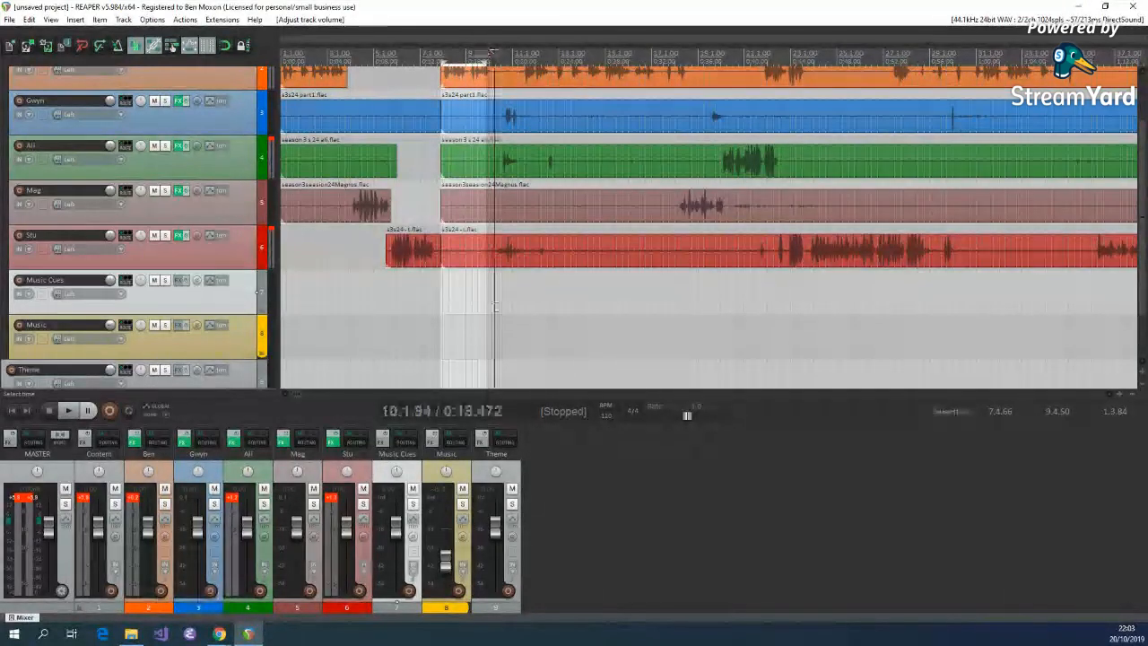
pyautogui.click(492, 305)
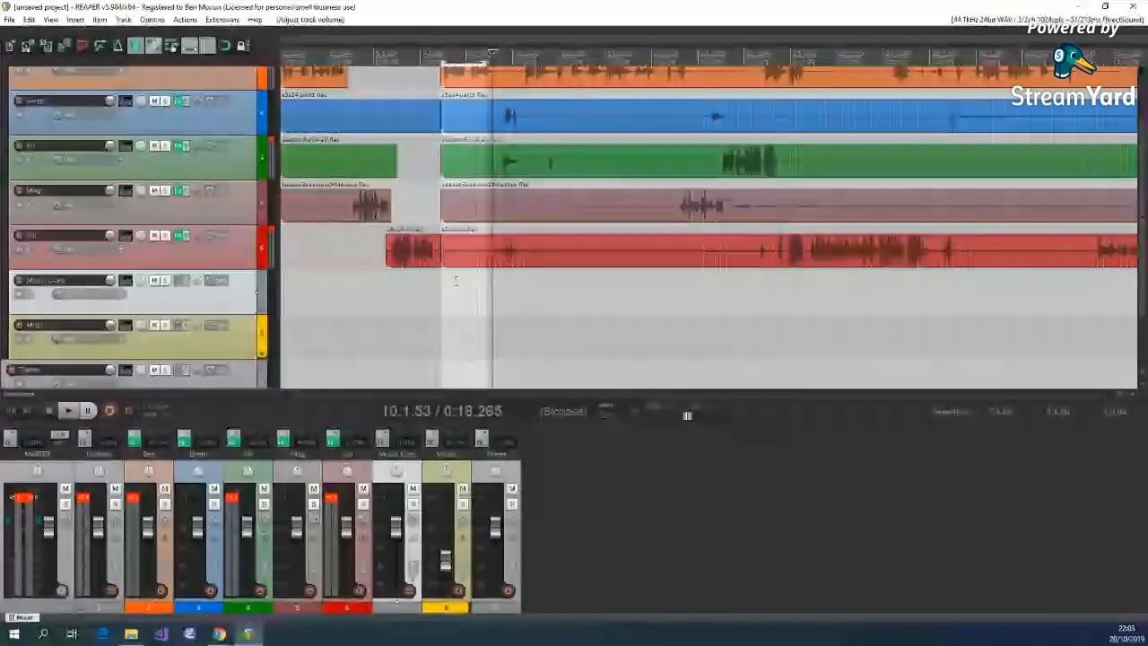
pyautogui.moveTo(454, 288); pyautogui.dragTo(576, 292)
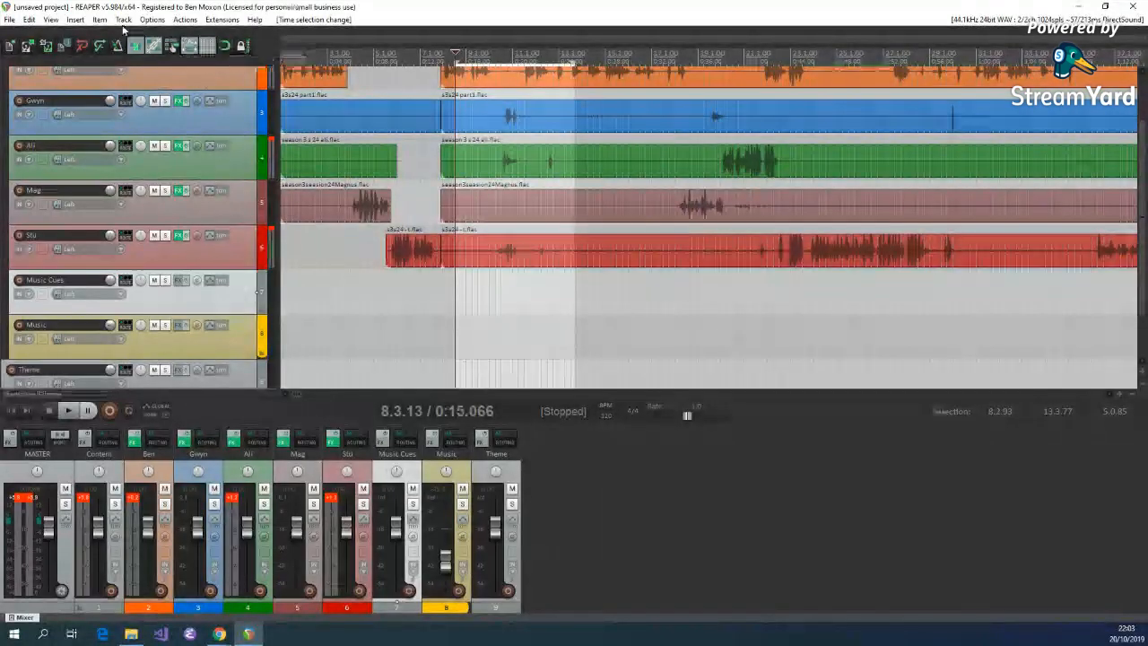
pyautogui.click(76, 20)
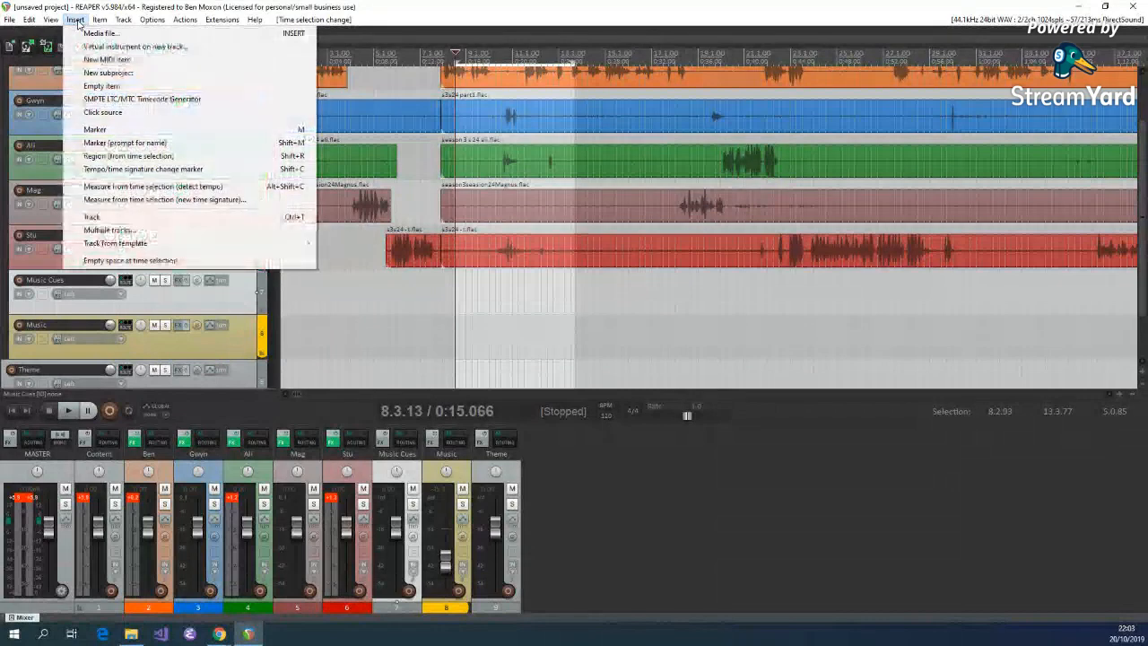
pyautogui.click(101, 86)
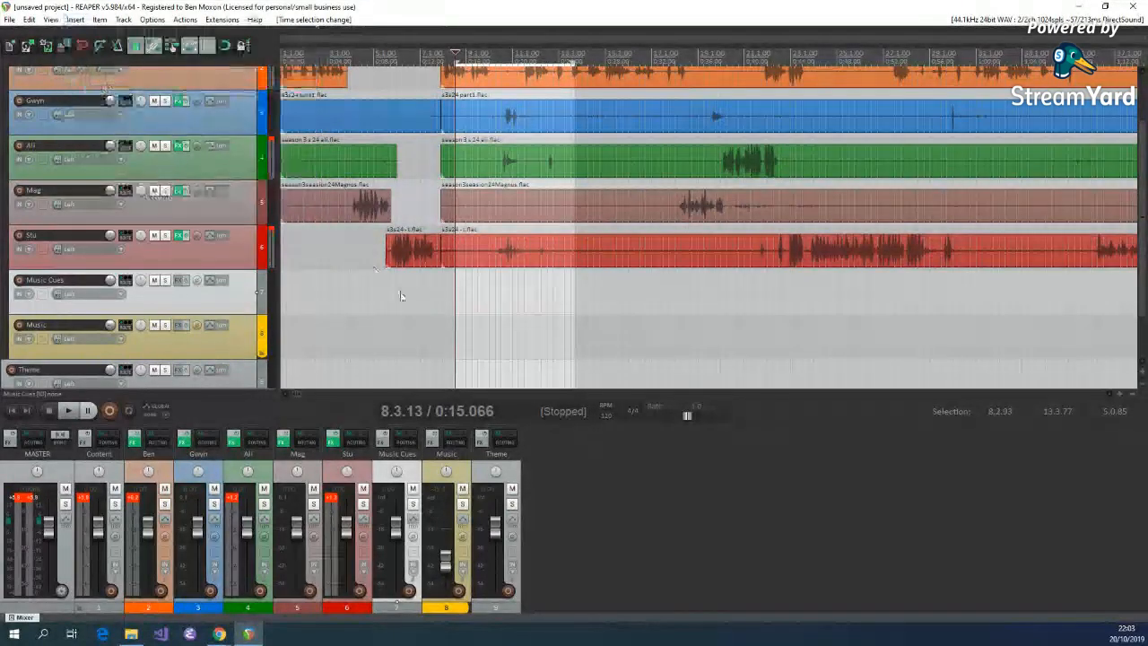
pyautogui.doubleClick(485, 308)
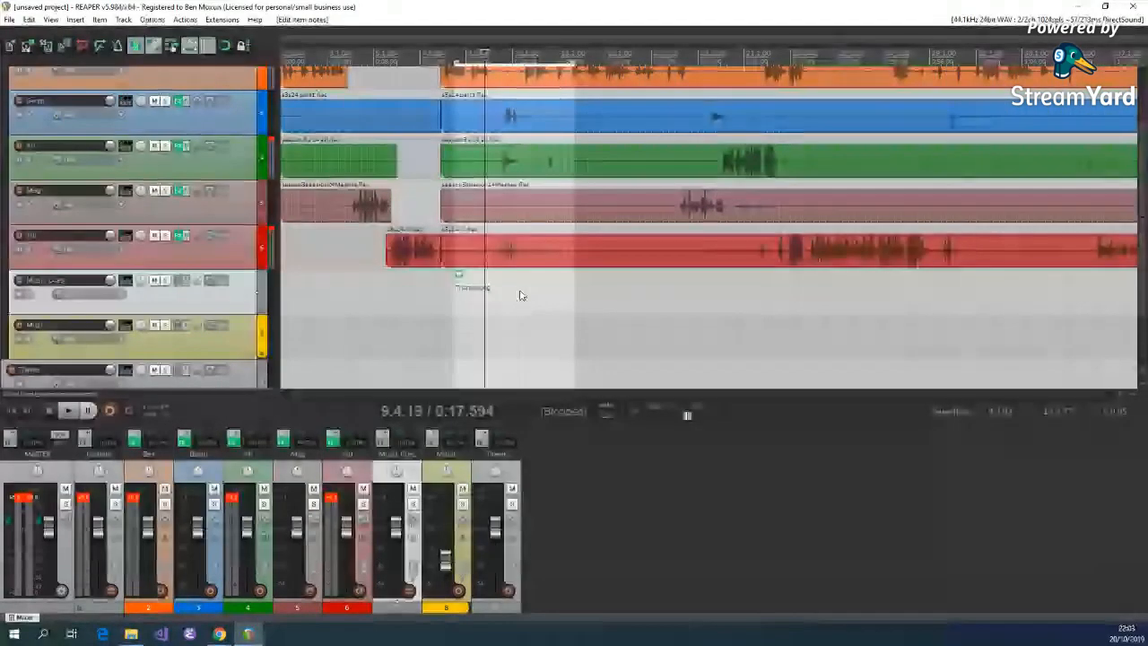
pyautogui.click(585, 294)
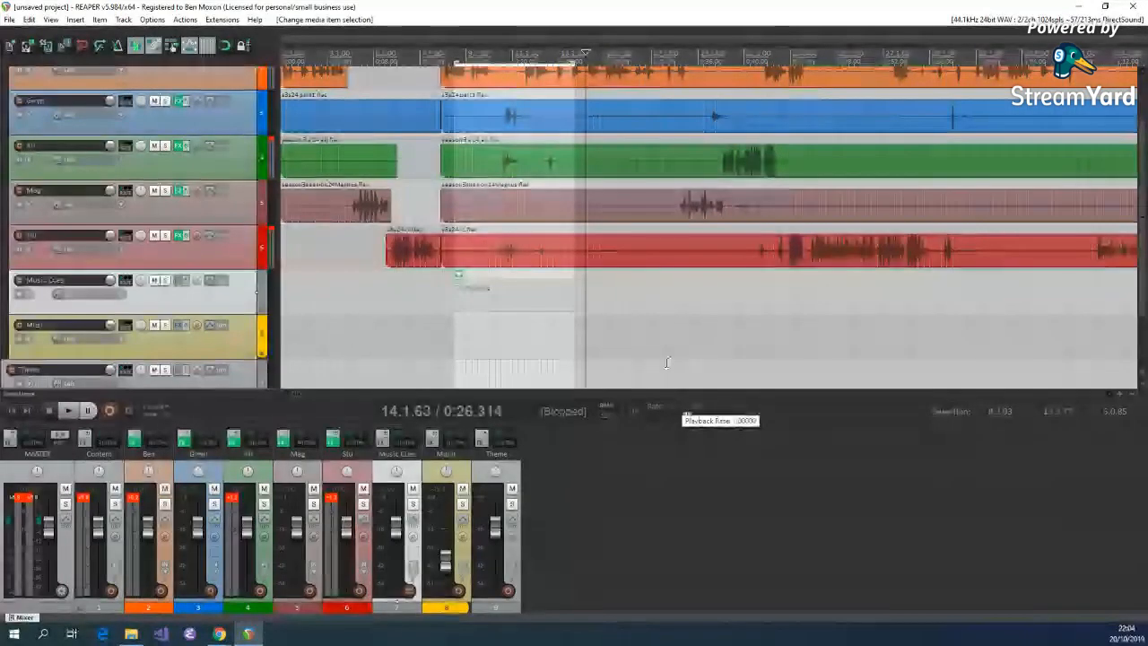
# Split the clips on all voice tracks at 0:37.531 and again at 1:21.003
pyautogui.scroll(1, 666, 363)
pyautogui.scroll(-4, 667, 362)
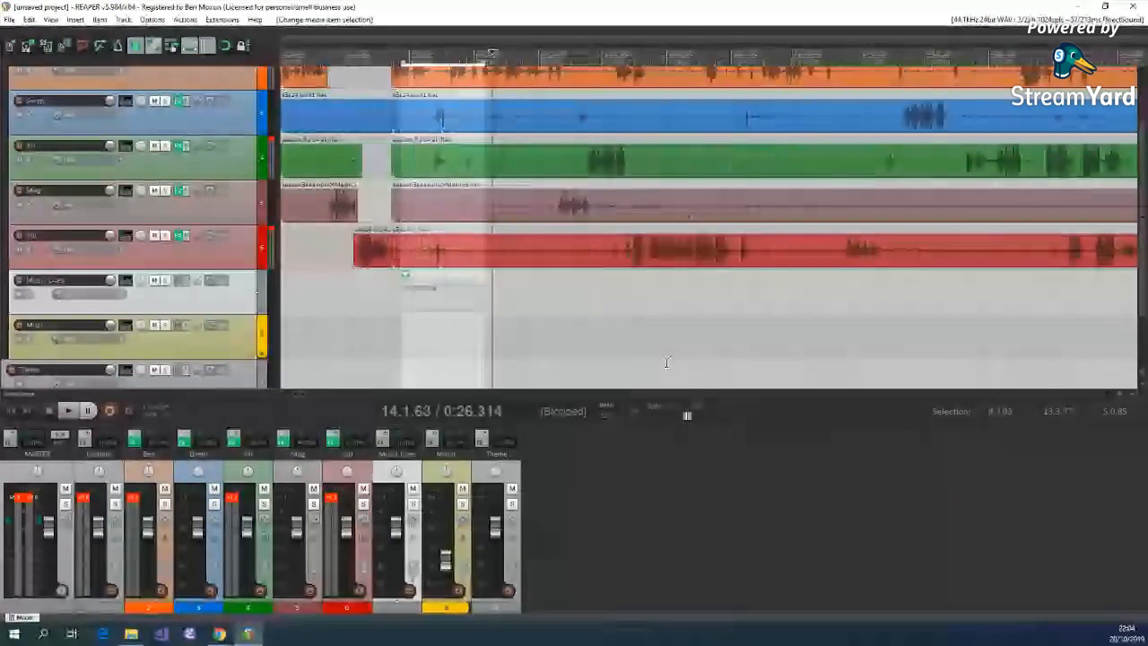
pyautogui.scroll(-5, 667, 362)
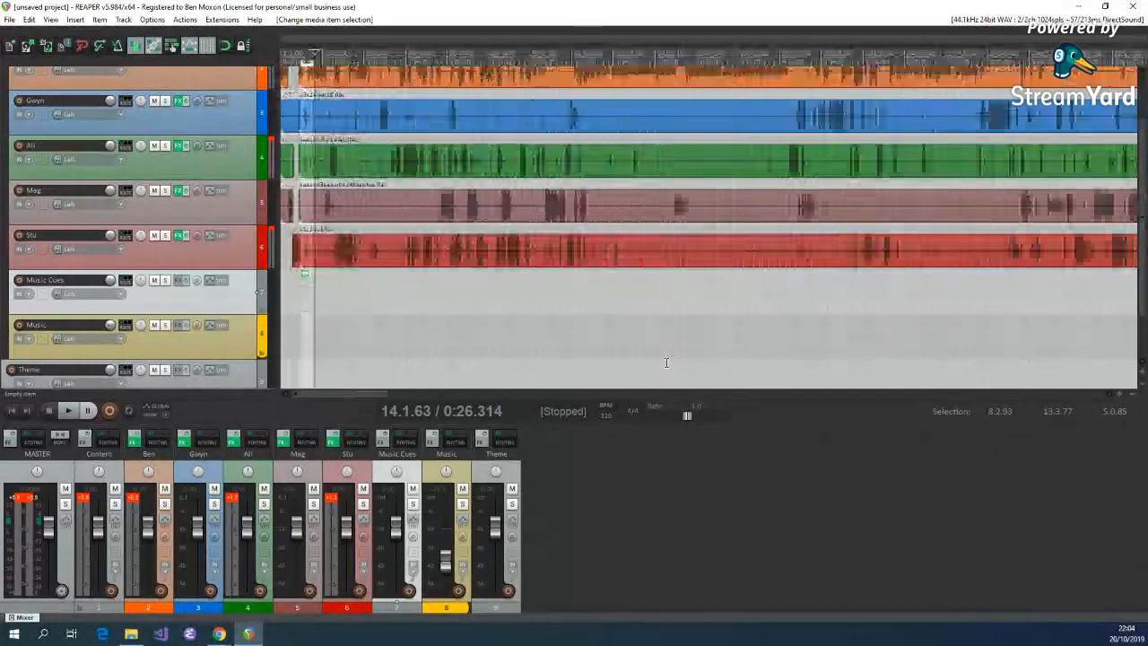
pyautogui.scroll(-6, 667, 362)
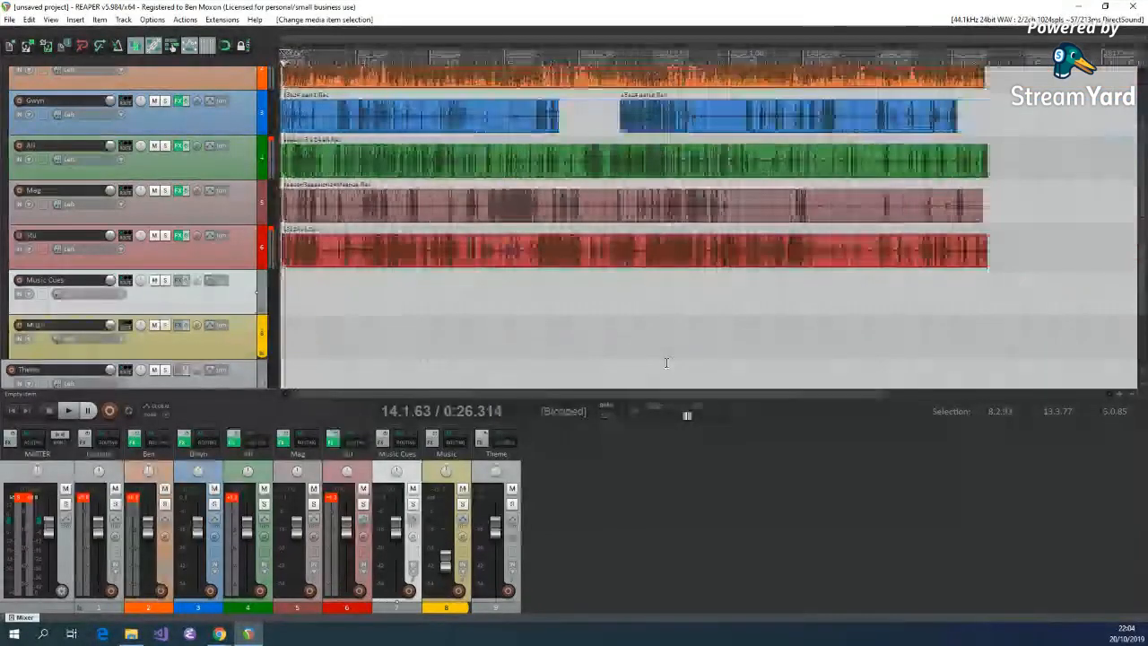
pyautogui.scroll(4, 666, 362)
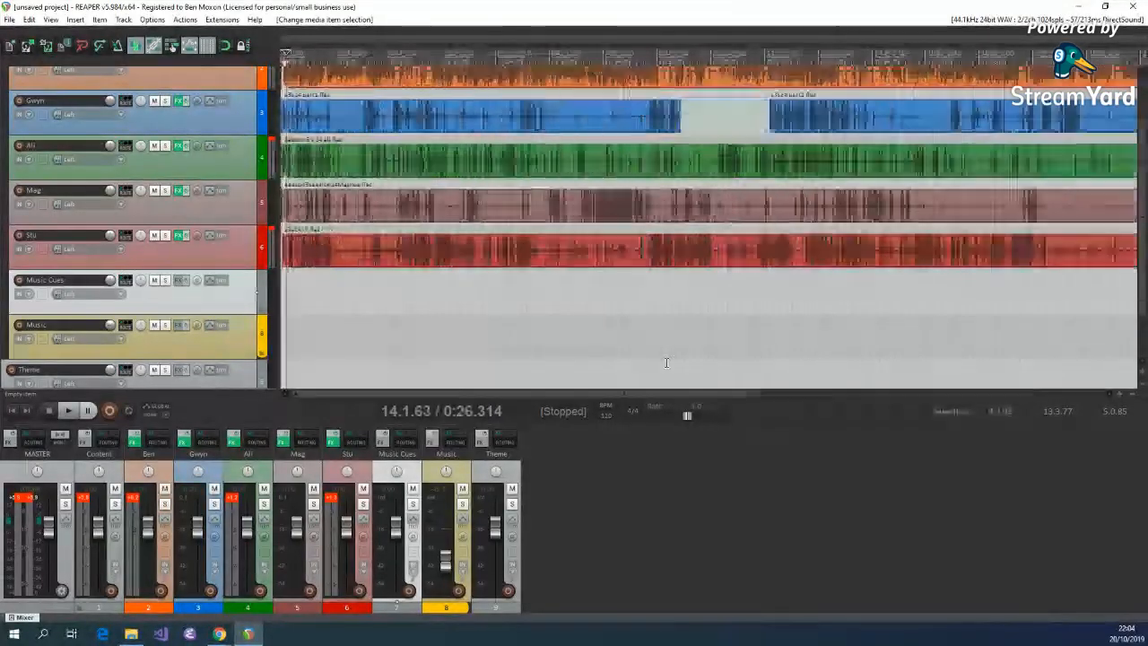
pyautogui.scroll(6, 667, 363)
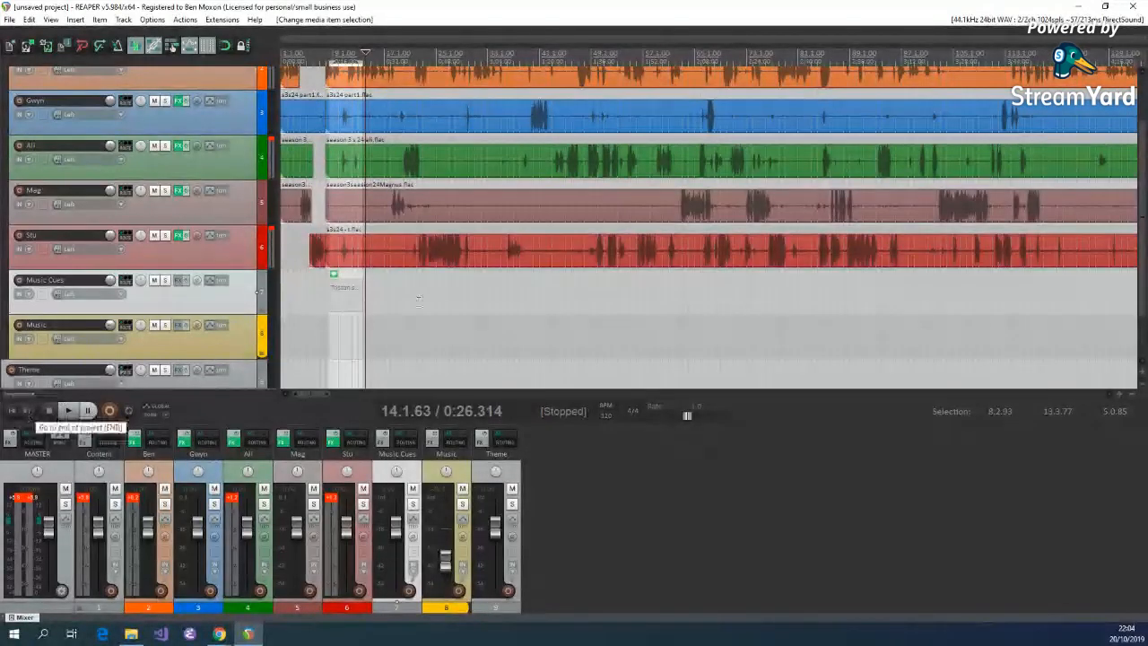
pyautogui.moveTo(412, 287); pyautogui.dragTo(542, 287)
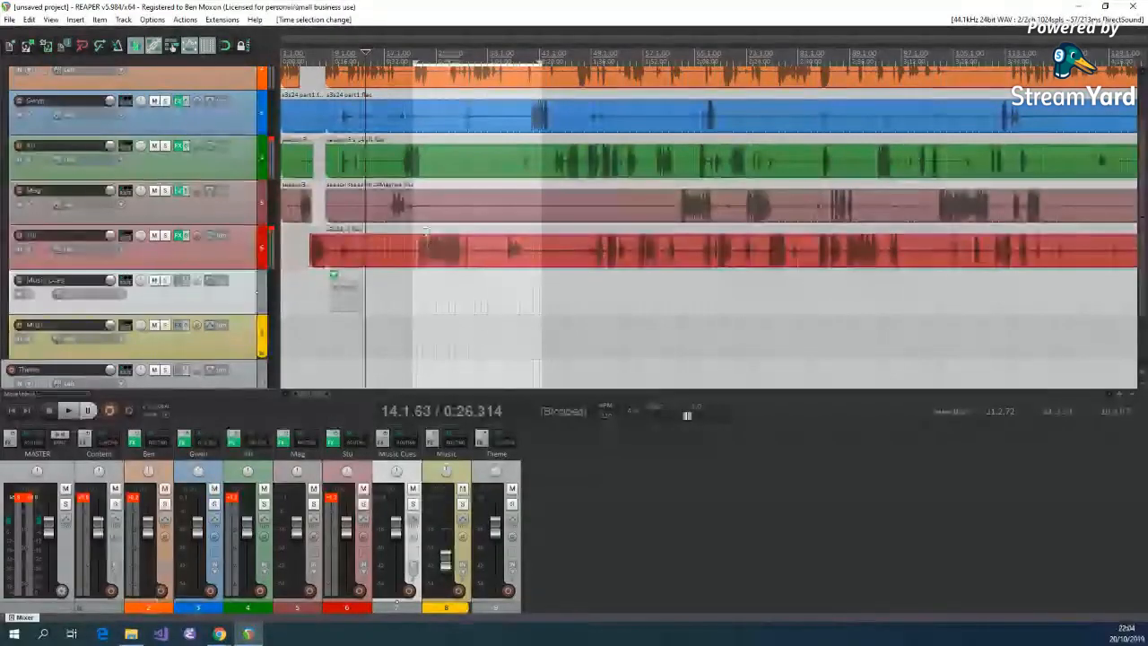
pyautogui.click(404, 145)
pyautogui.press('s')
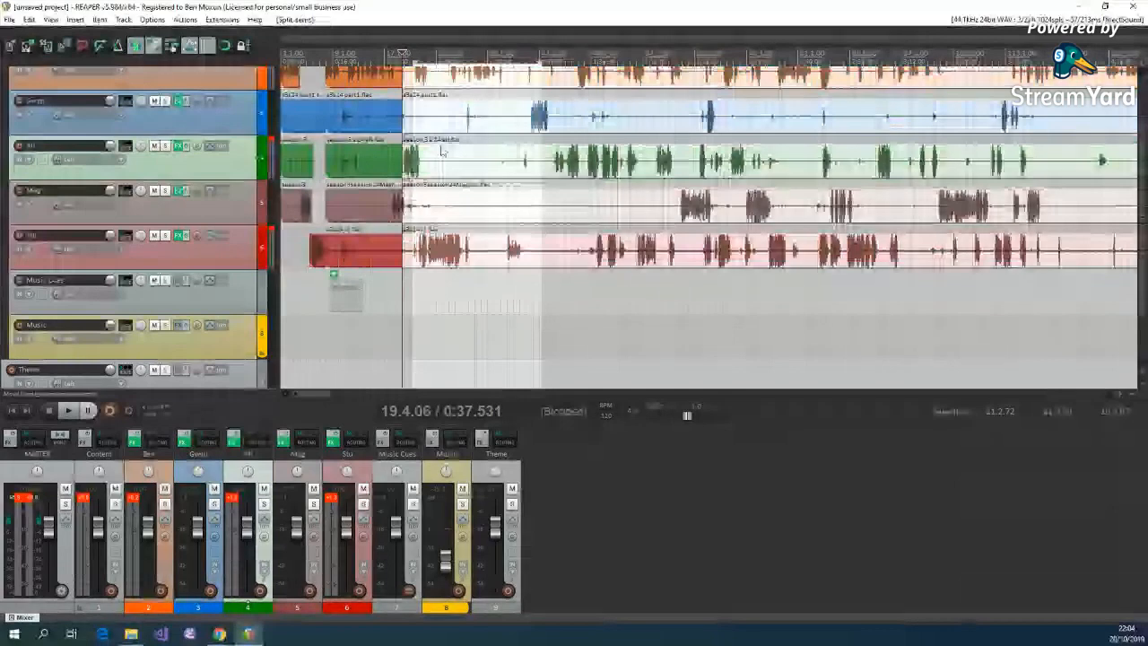
pyautogui.click(547, 143)
pyautogui.press('s')
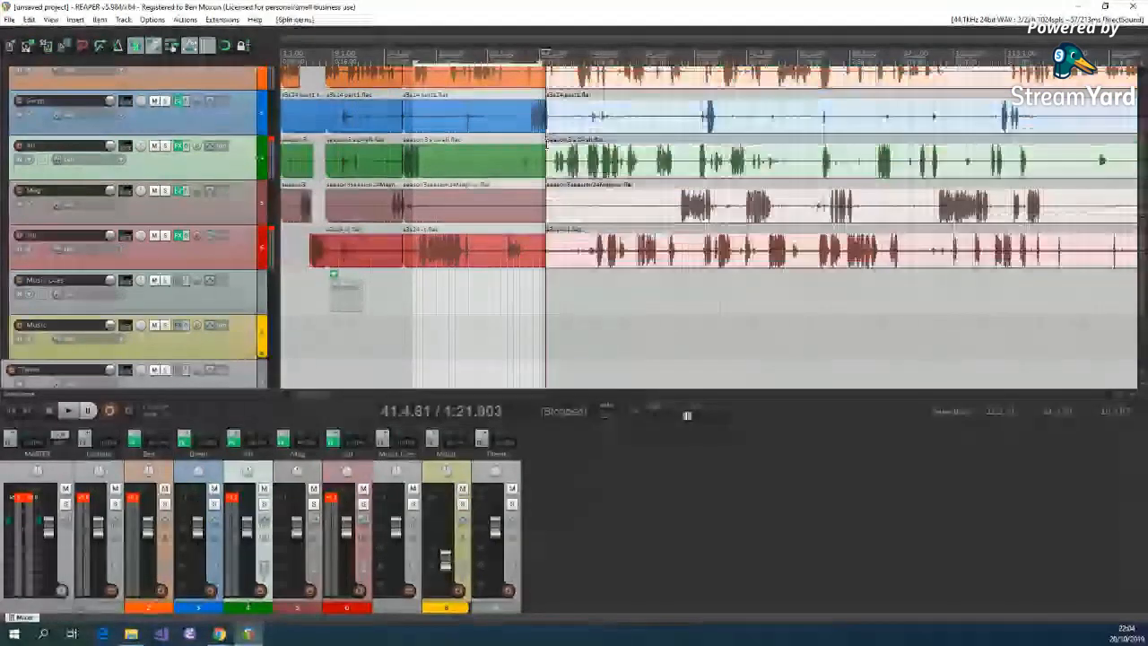
# Cut the section between the two splits from tracks 2 to 6 with rippling on all tracks, closing the gap
pyautogui.click(485, 79)
pyautogui.keyDown('shift'); pyautogui.click(467, 254); pyautogui.keyUp('shift')
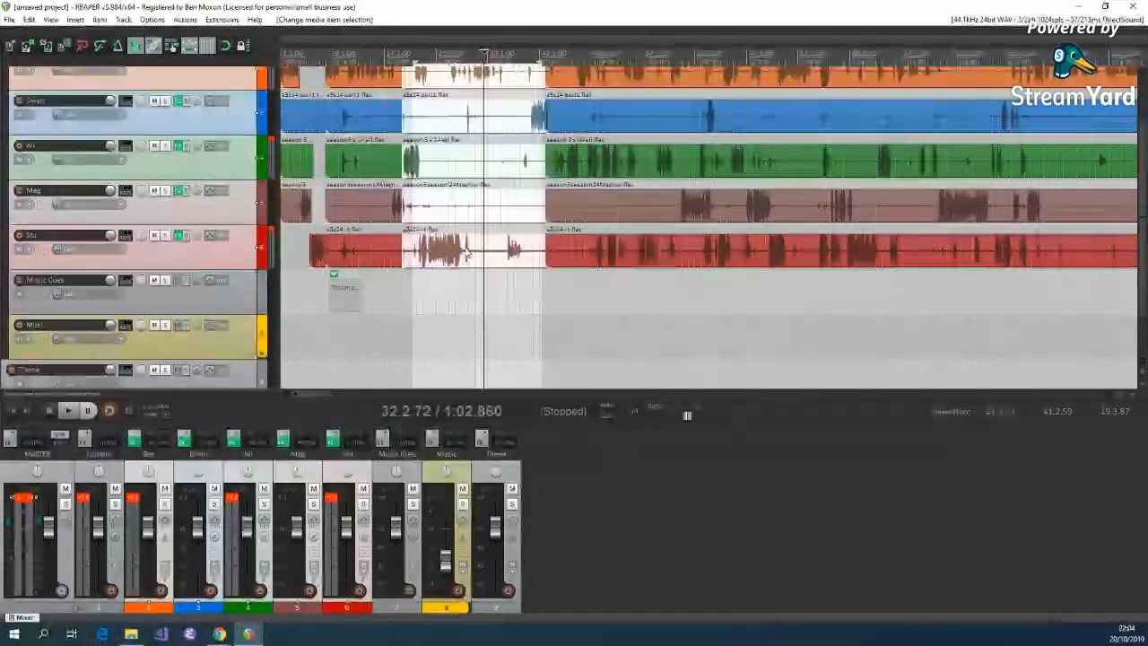
pyautogui.hotkey('ctrl', 'x')
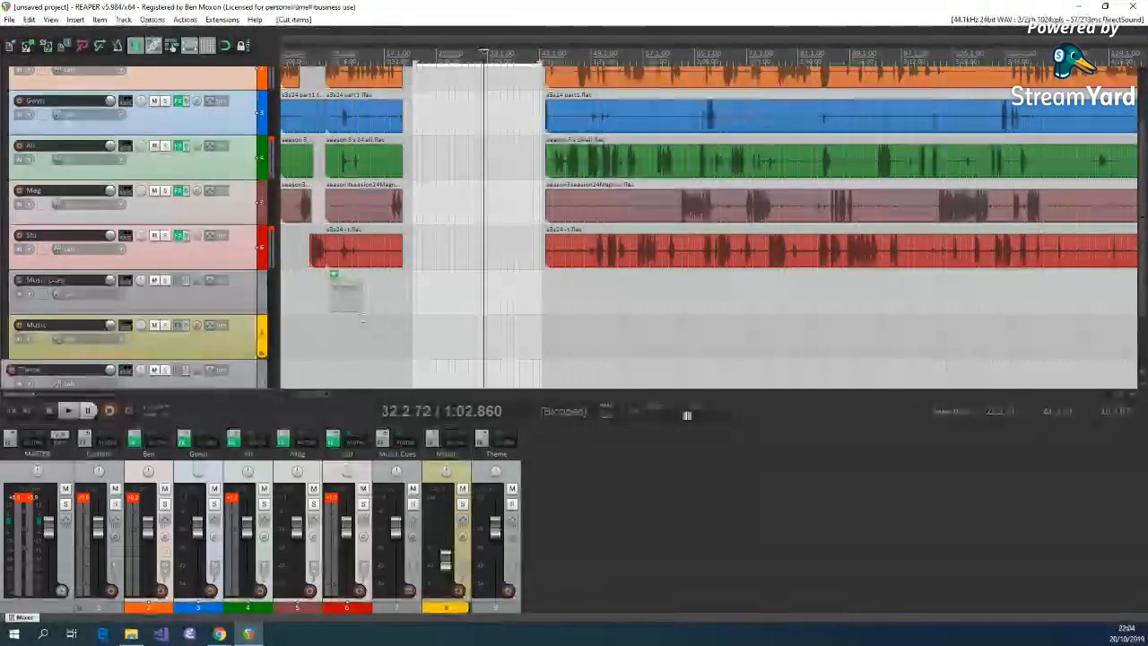
pyautogui.hotkey('ctrl', 'z')
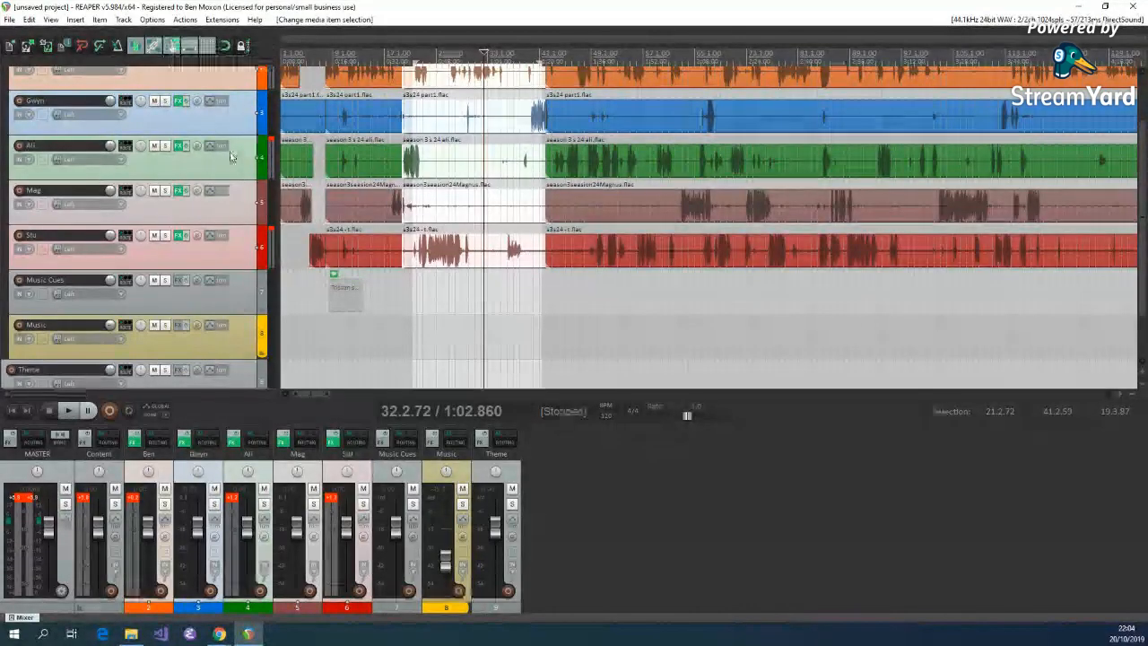
pyautogui.hotkey('ctrl', 'x')
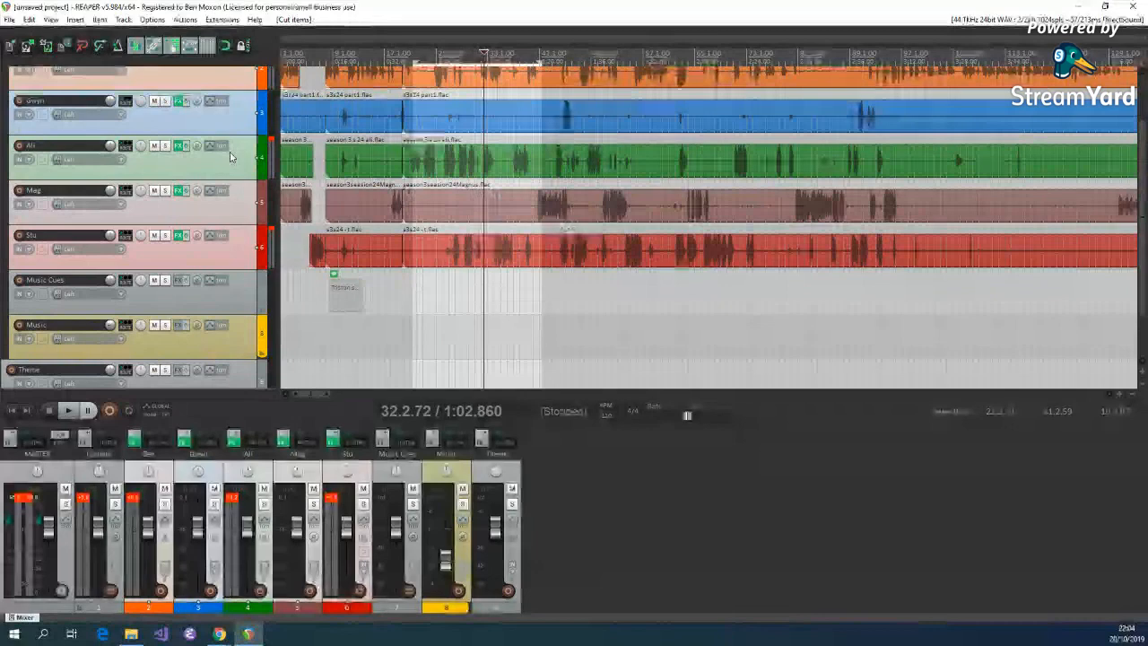
# Paste the cut section past the project's end at 1:20:12.537 and move it up one track so each clip sits on its original track
pyautogui.click(27, 410)
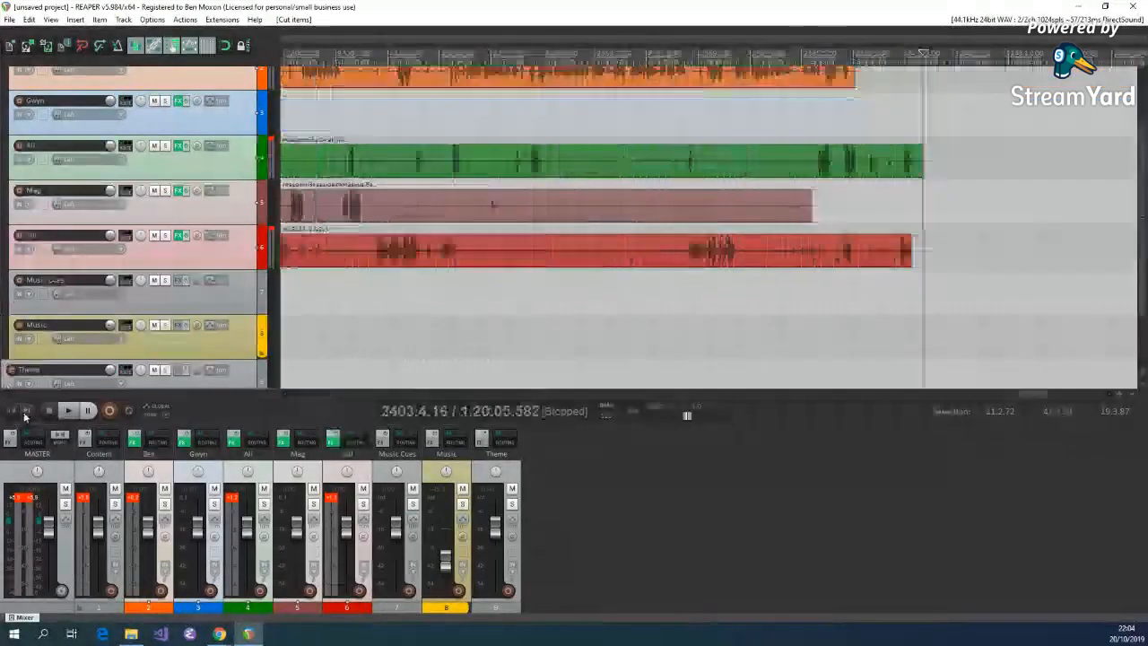
pyautogui.click(947, 117)
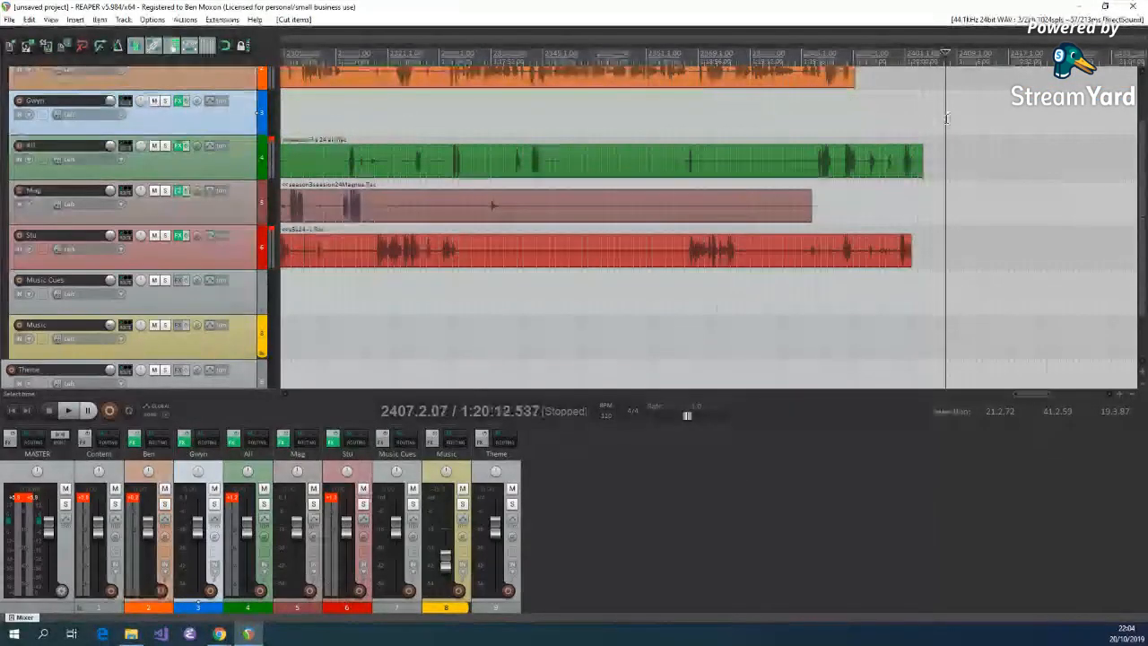
pyautogui.hotkey('ctrl', 'v')
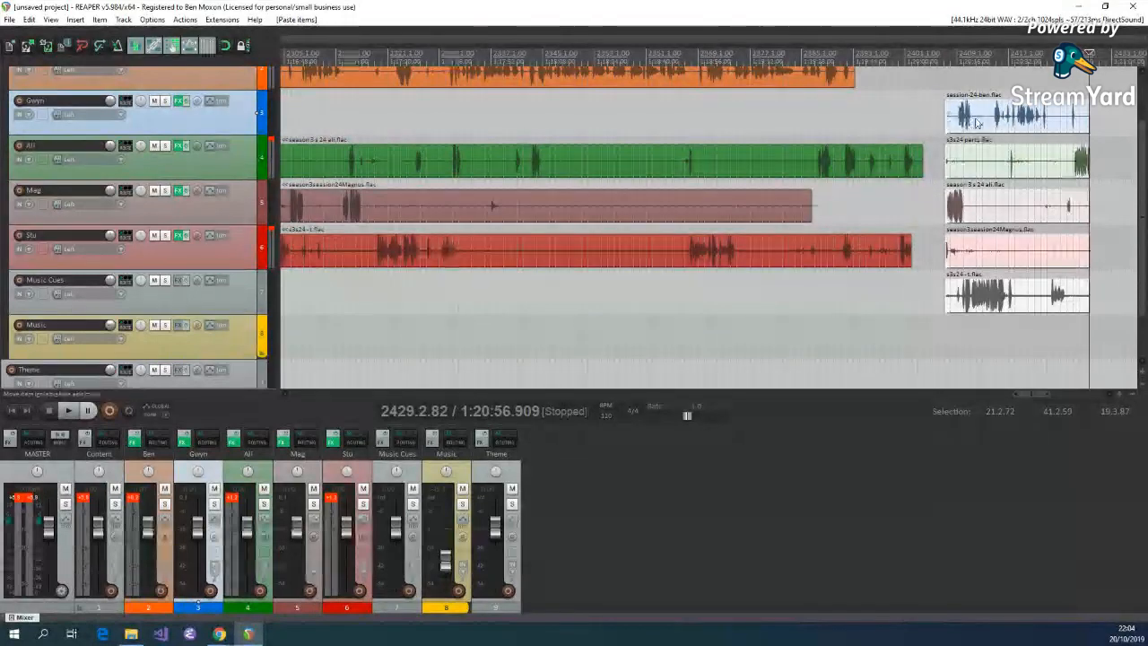
pyautogui.moveTo(978, 122); pyautogui.dragTo(978, 78)
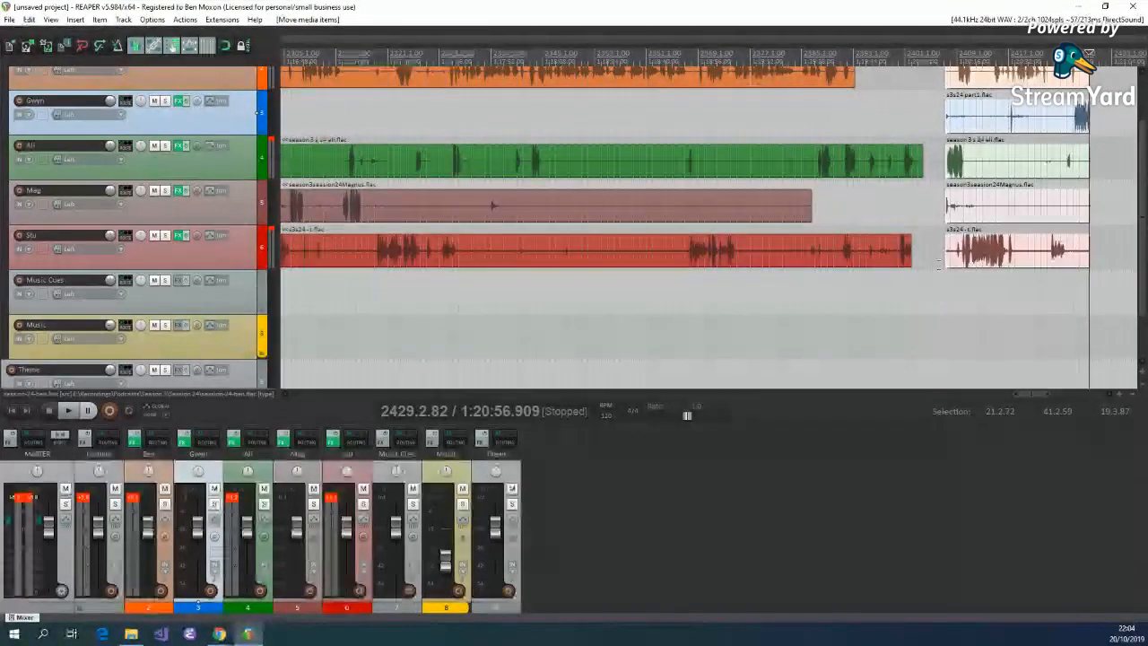
# Undo the section's relocation past the project's end, its rippled cut and both splits on the voice tracks
pyautogui.press('Home')
pyautogui.press('Home')
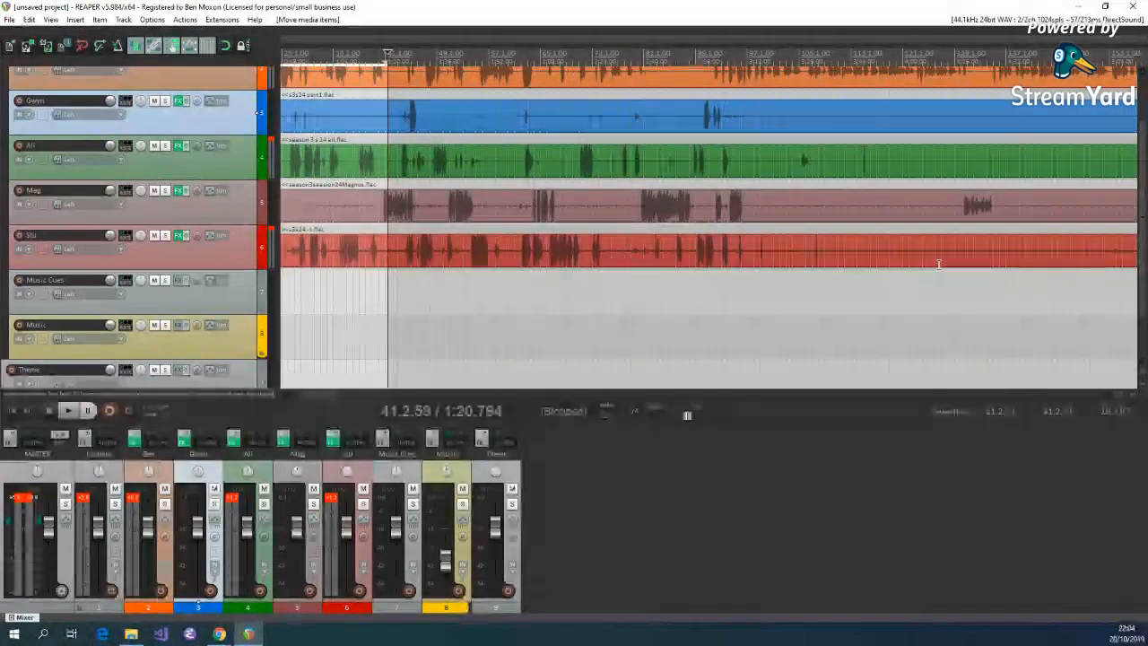
pyautogui.press('Home')
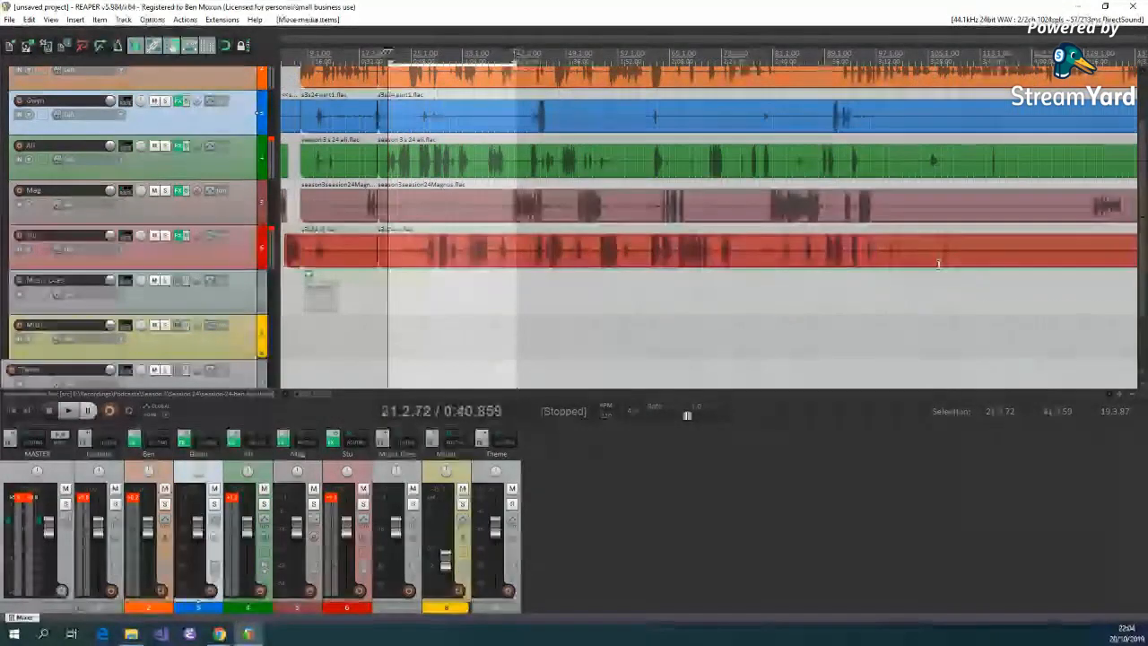
pyautogui.hotkey('ctrl', 'z')
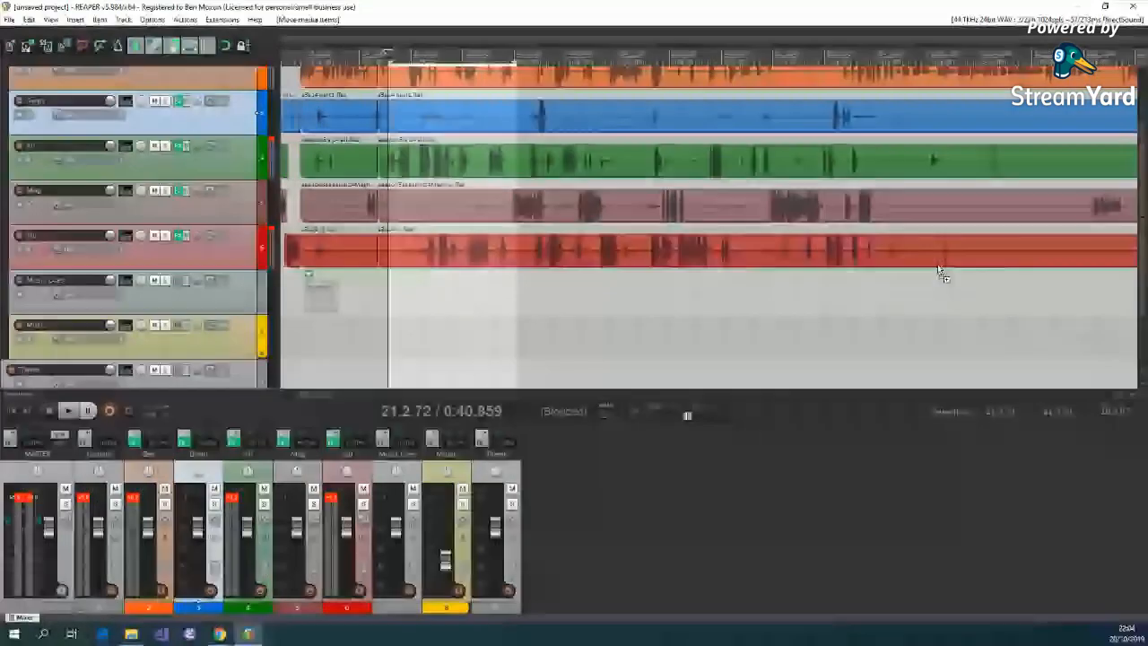
pyautogui.hotkey('ctrl', 'z')
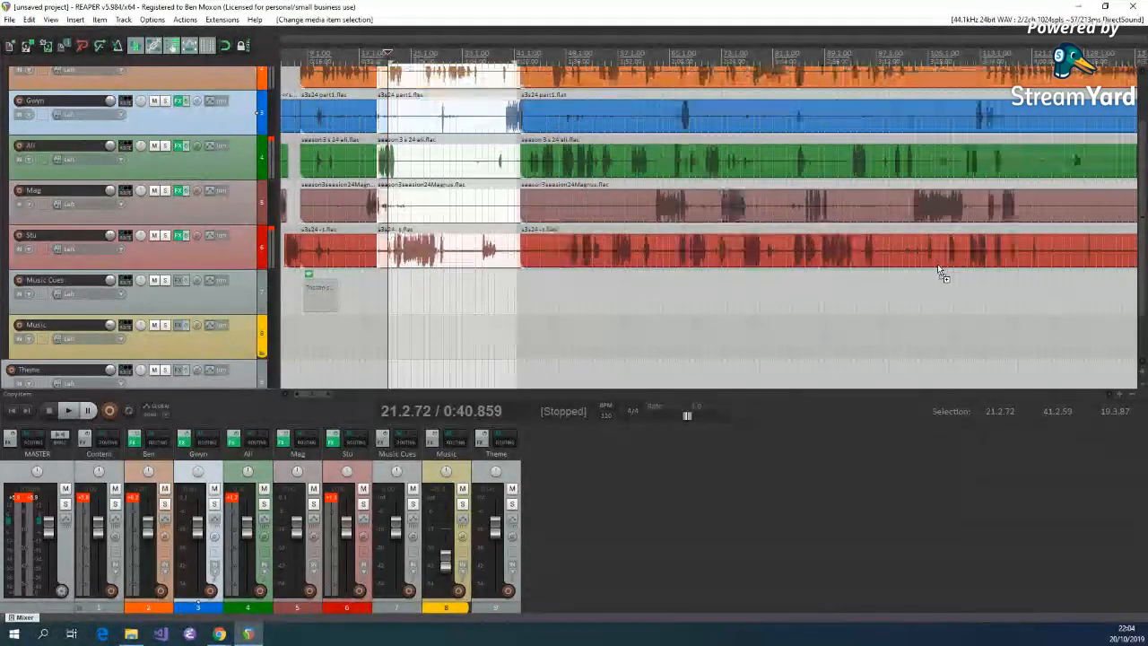
pyautogui.hotkey('ctrl', 'z')
pyautogui.hotkey('ctrl', 'z')
pyautogui.hotkey('ctrl', 'z')
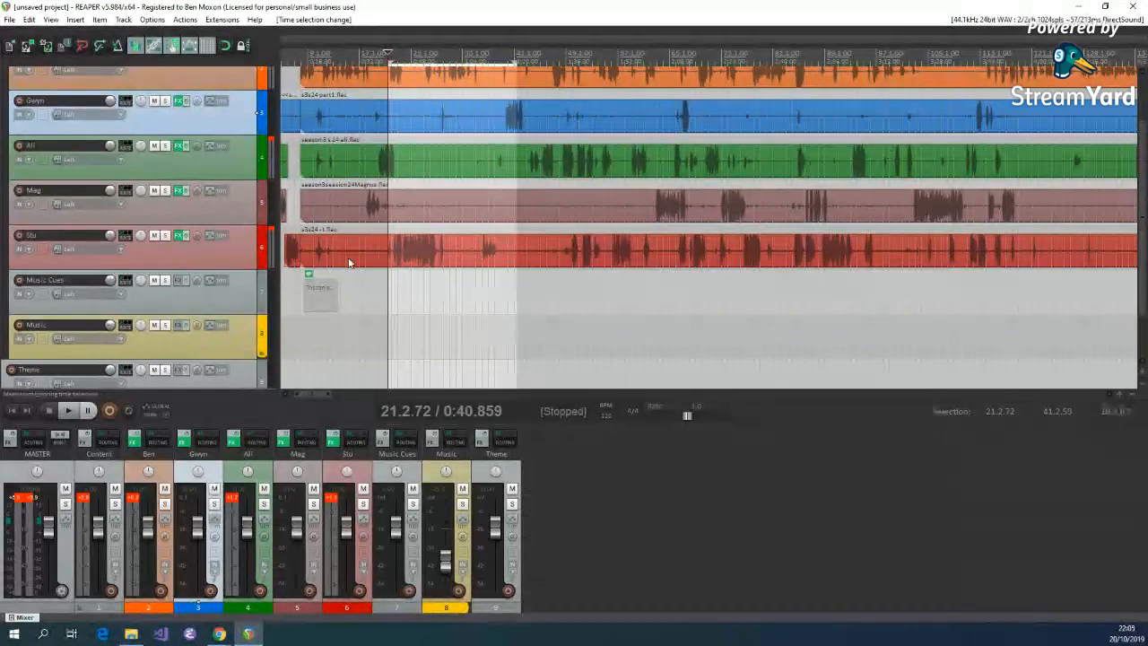
pyautogui.click(367, 312)
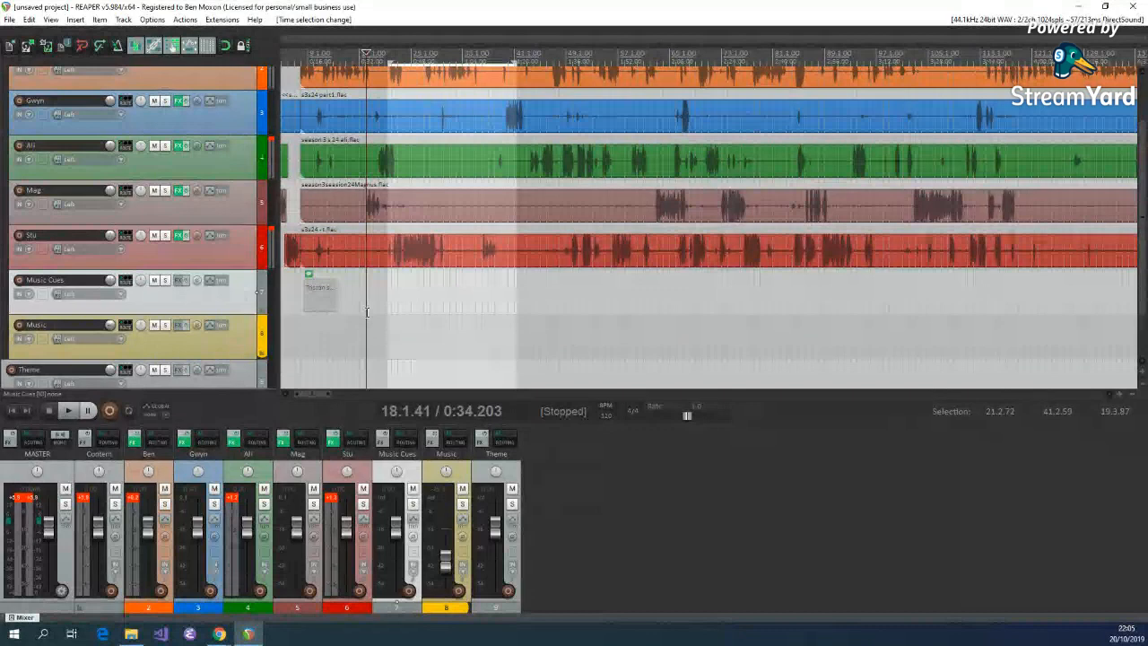
pyautogui.click(358, 311)
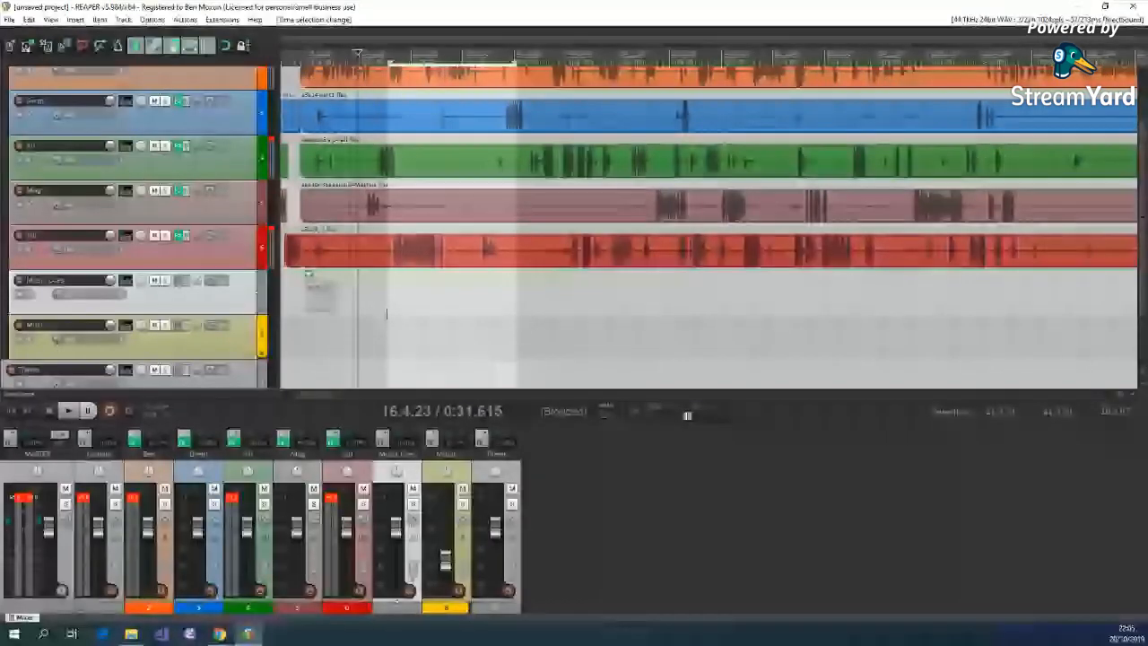
pyautogui.click(365, 289)
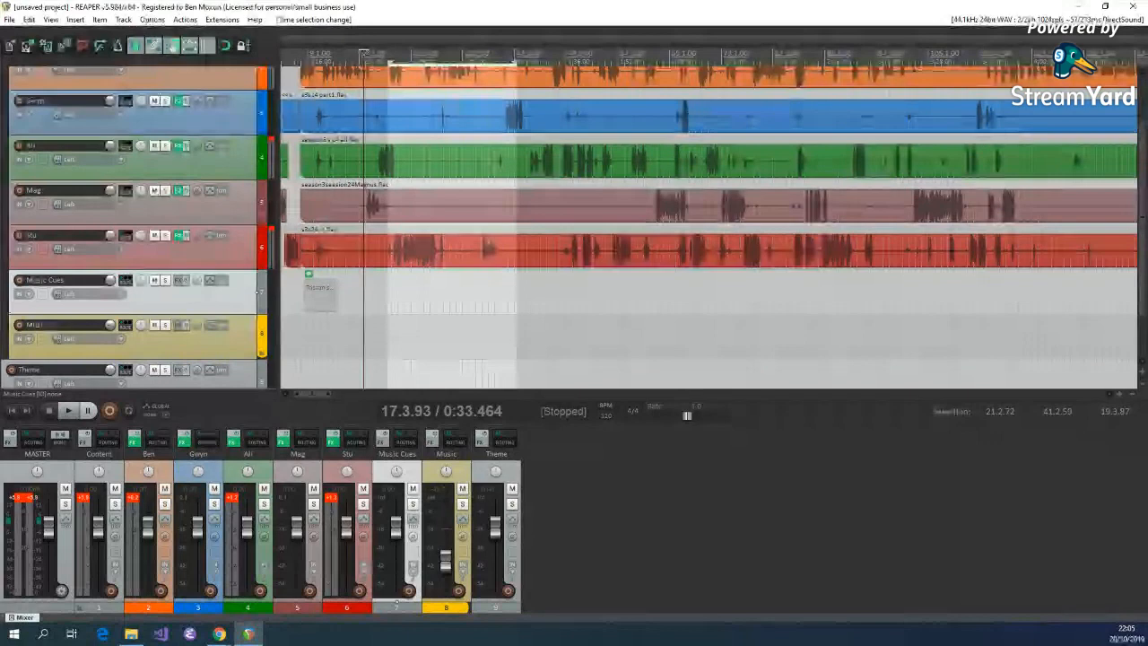
pyautogui.hotkey('alt', 'Tab')
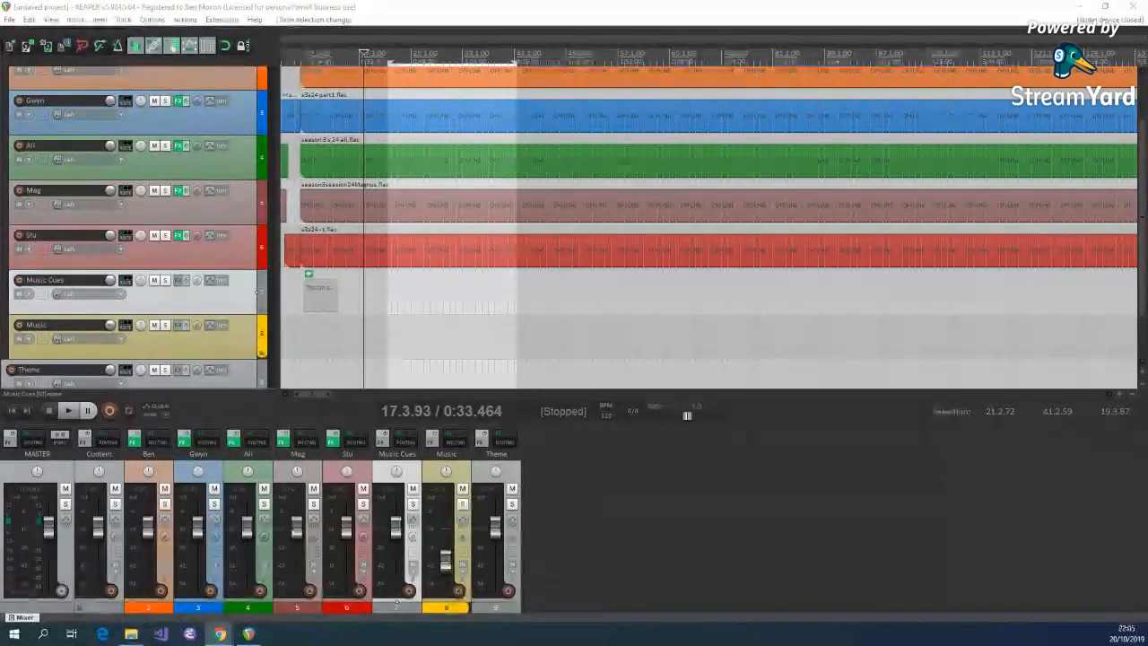